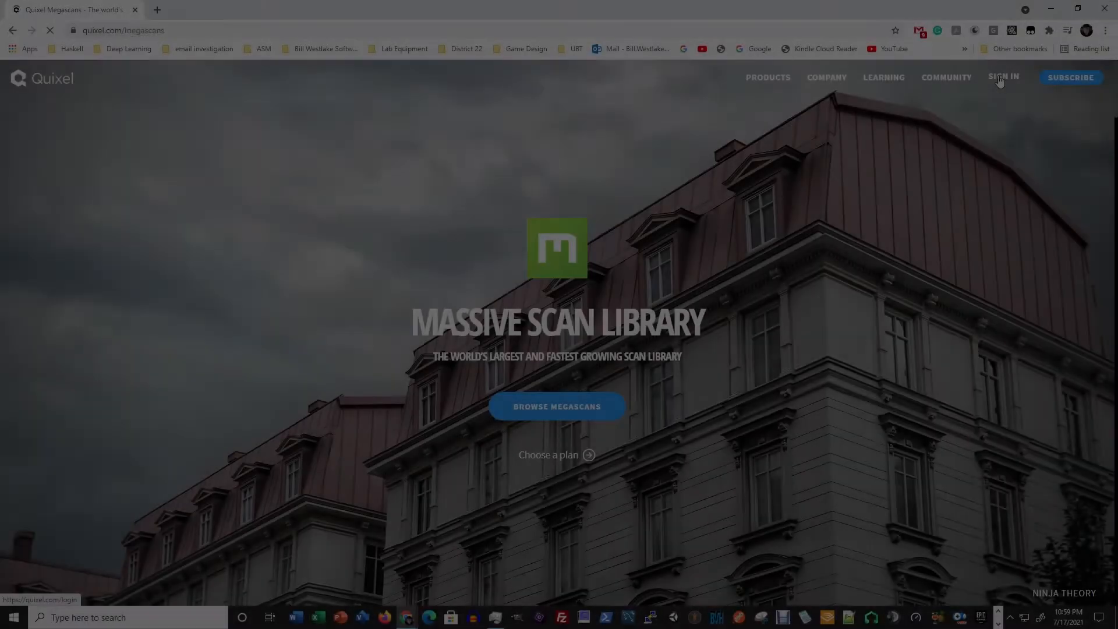
Sign in to the Quixel website using the Epic Games account option
click(1002, 77)
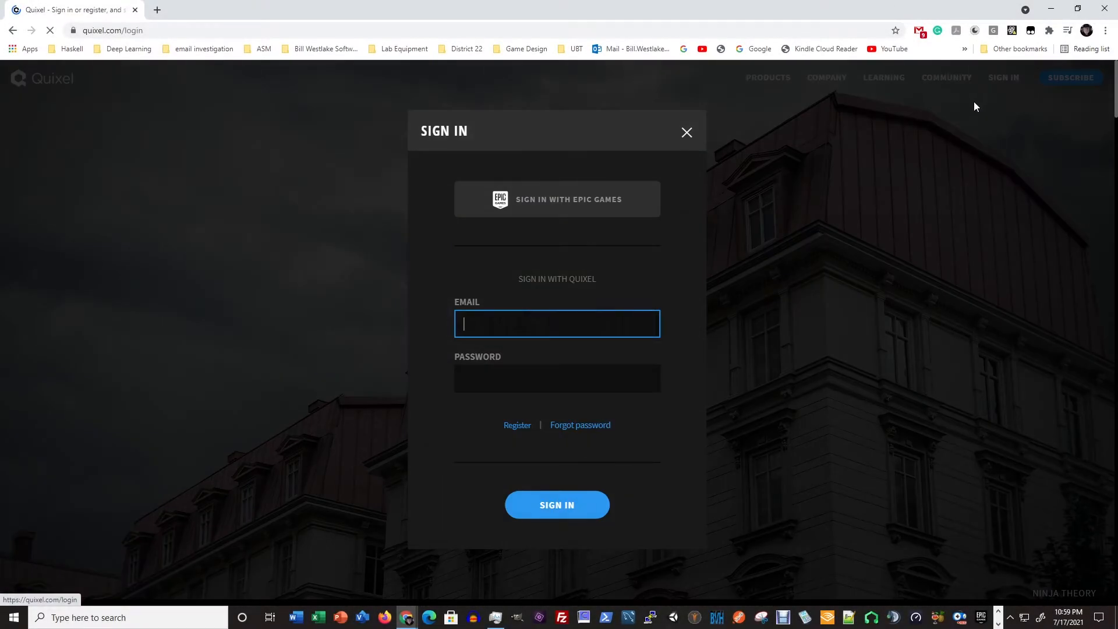
click(563, 205)
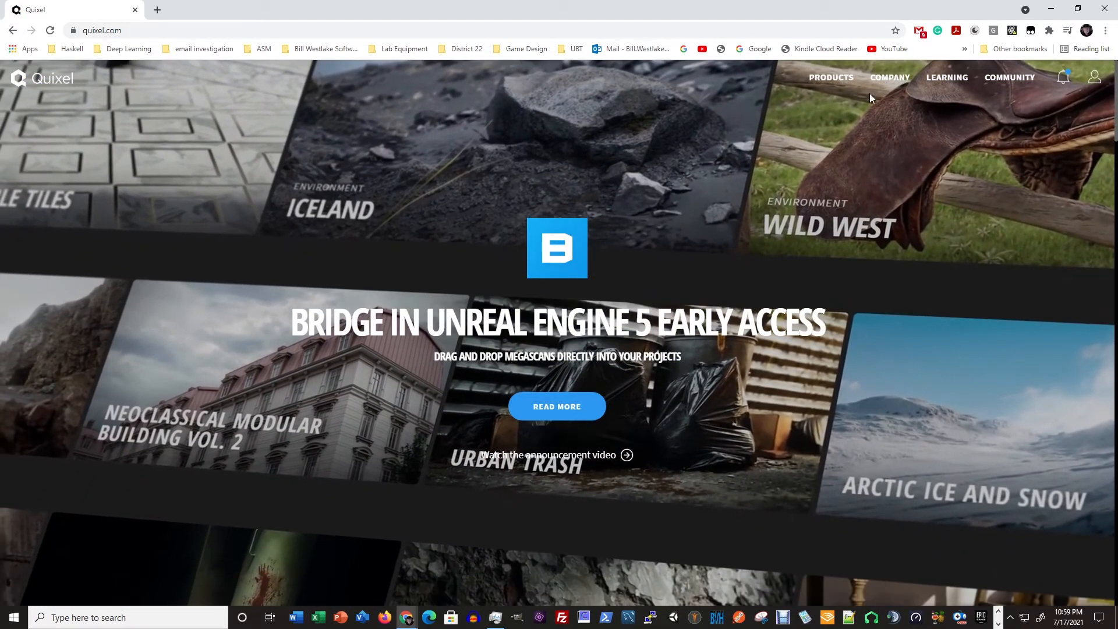
Open the Megascans product page, and from there the Browse Megascans asset library
mouse_move(883, 86)
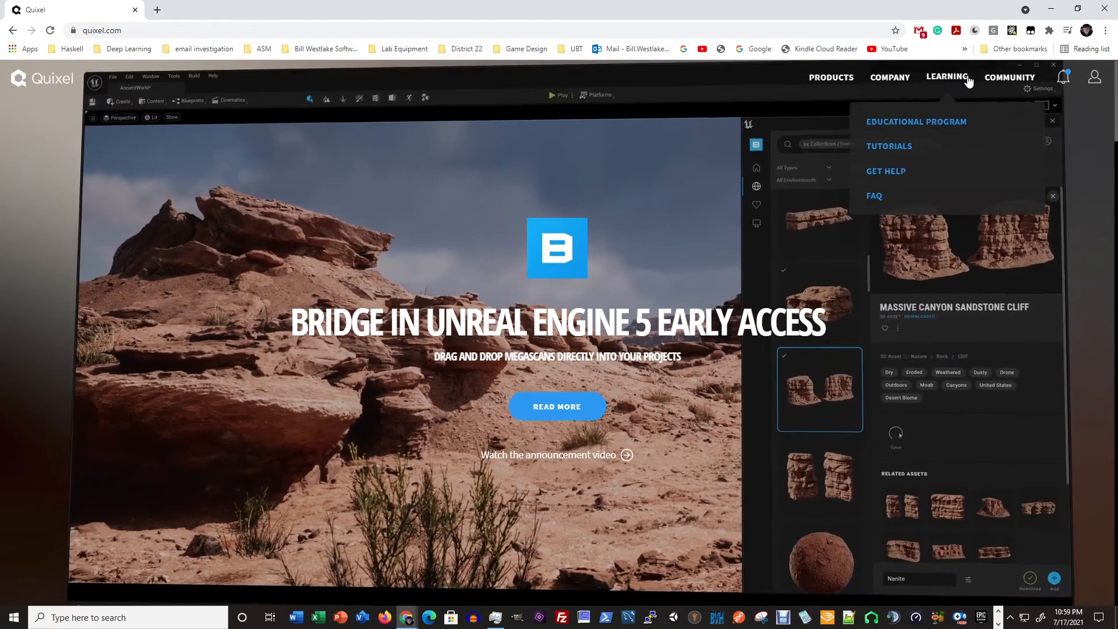
mouse_move(1004, 79)
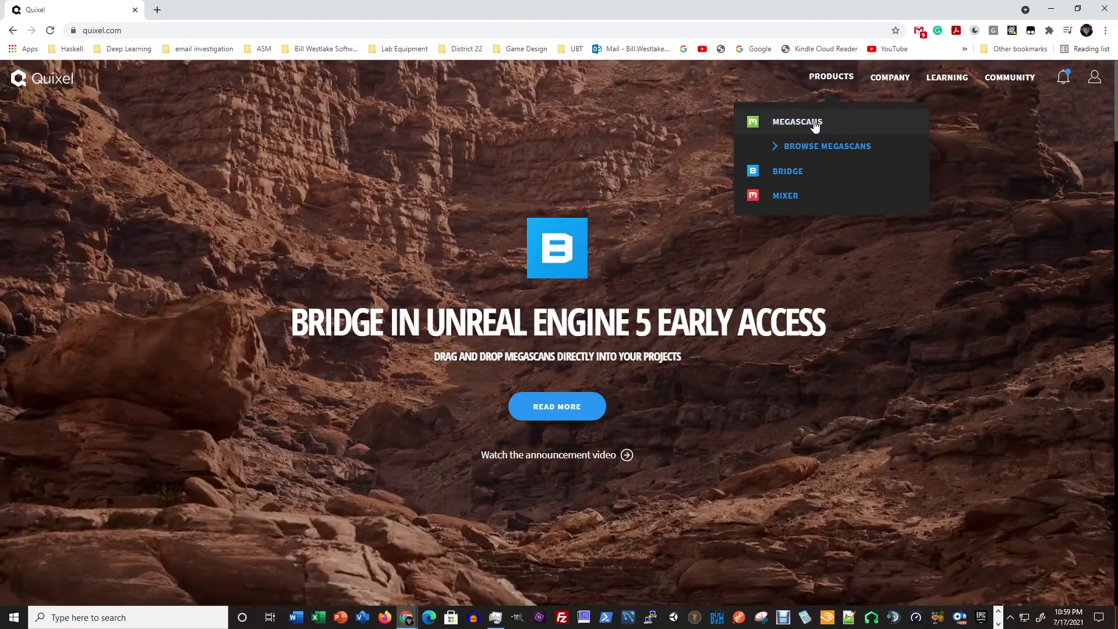
click(814, 123)
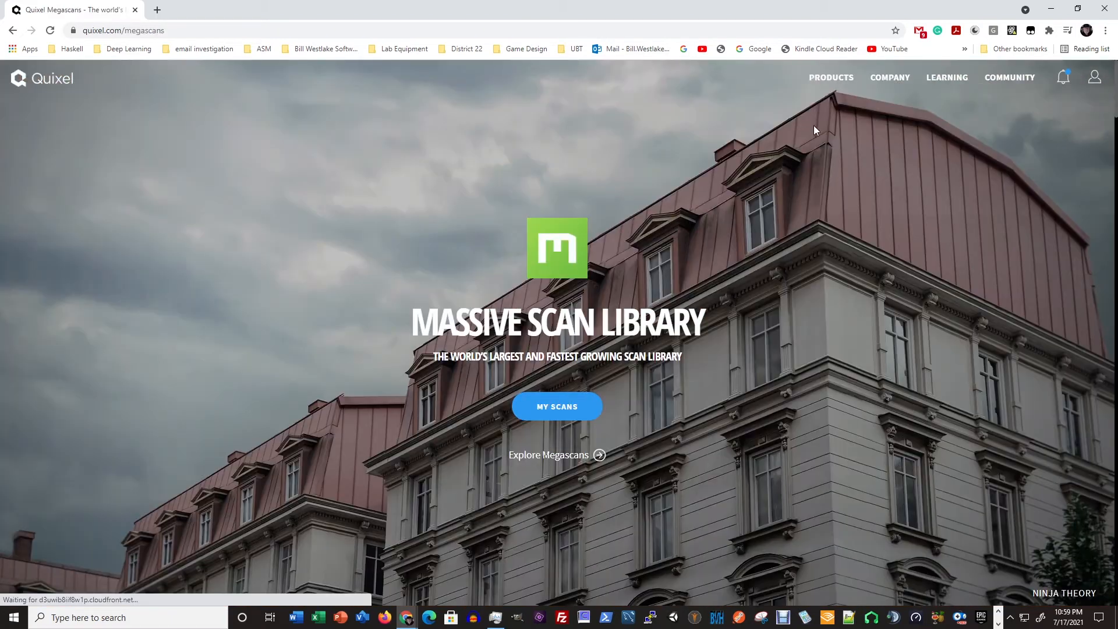
mouse_move(846, 86)
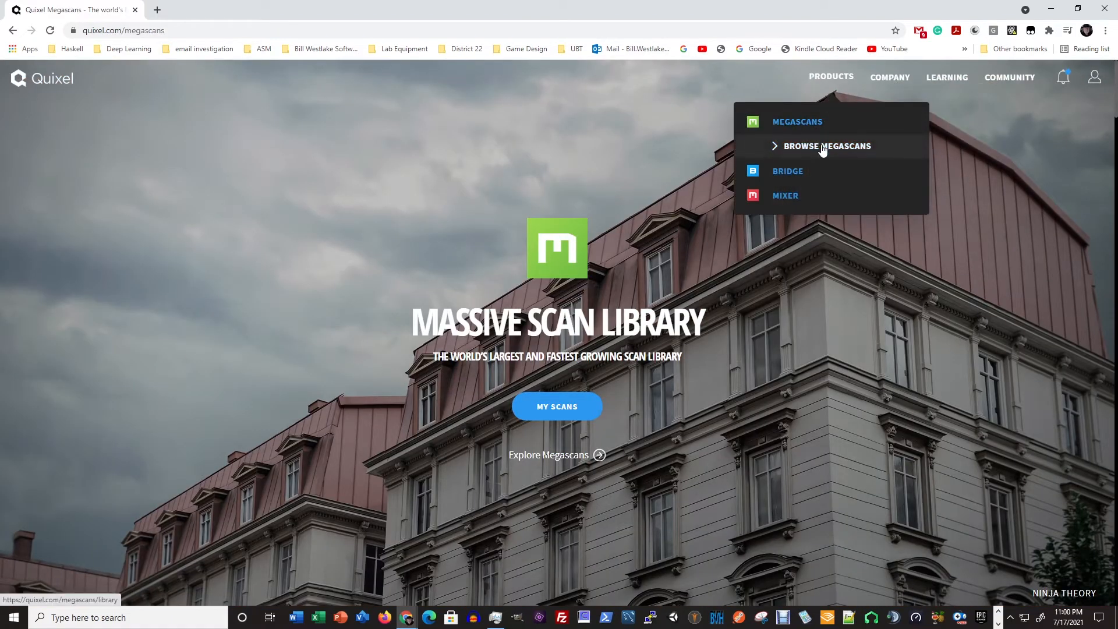
click(821, 147)
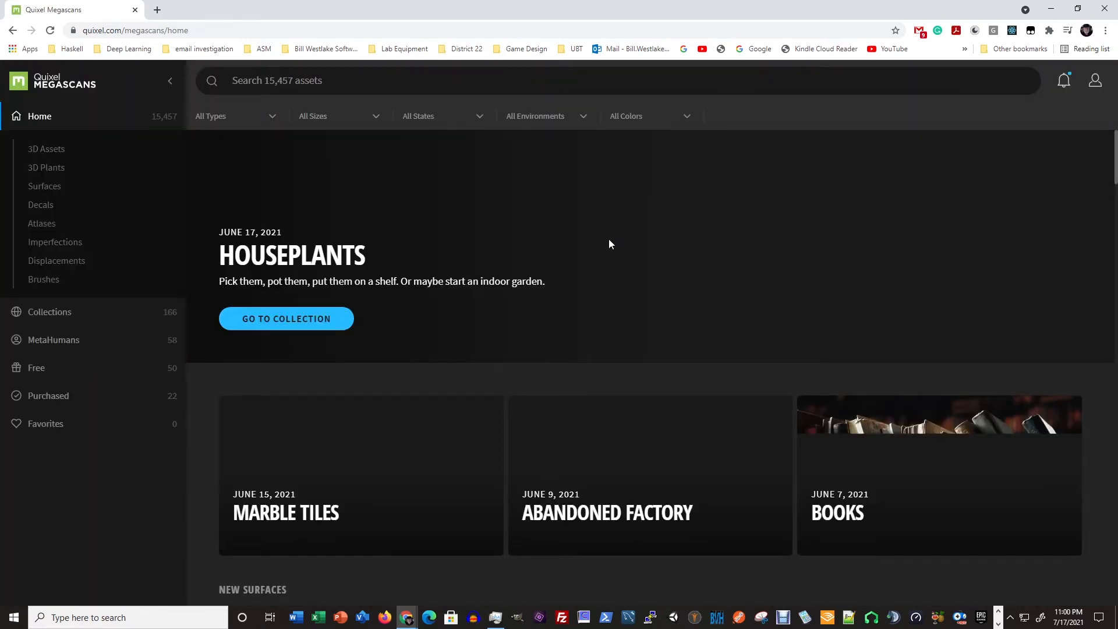
Look through the Megascans home page's featured collections, new surfaces, 3D models, plants, asset types and latest assets
scroll(558, 300, down, 5)
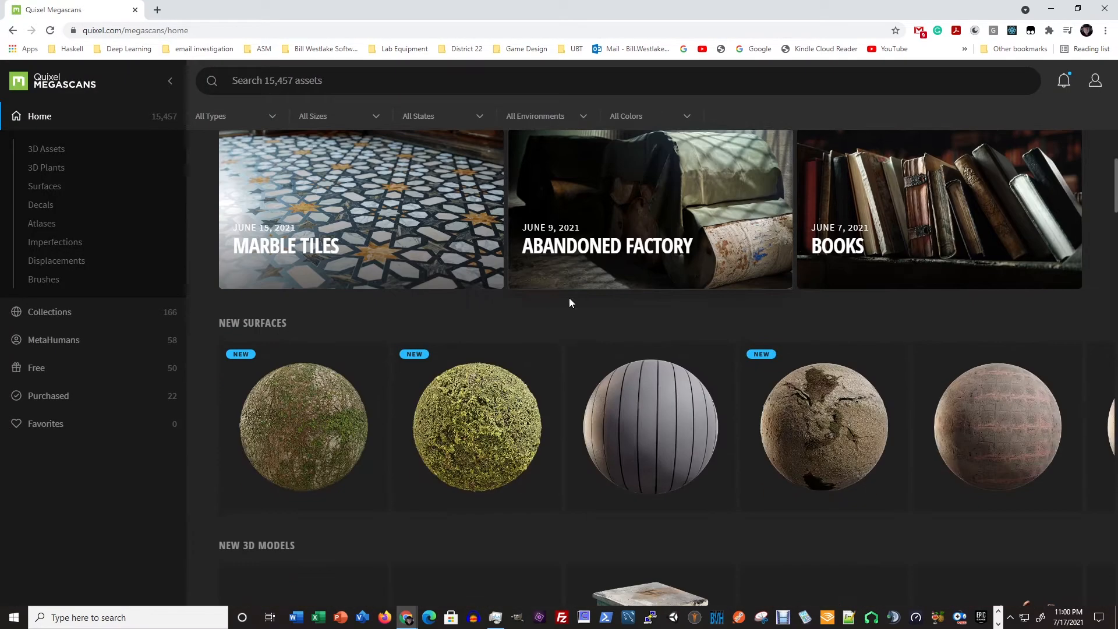
scroll(620, 312, up, 5)
scroll(621, 314, down, 6)
scroll(620, 315, down, 5)
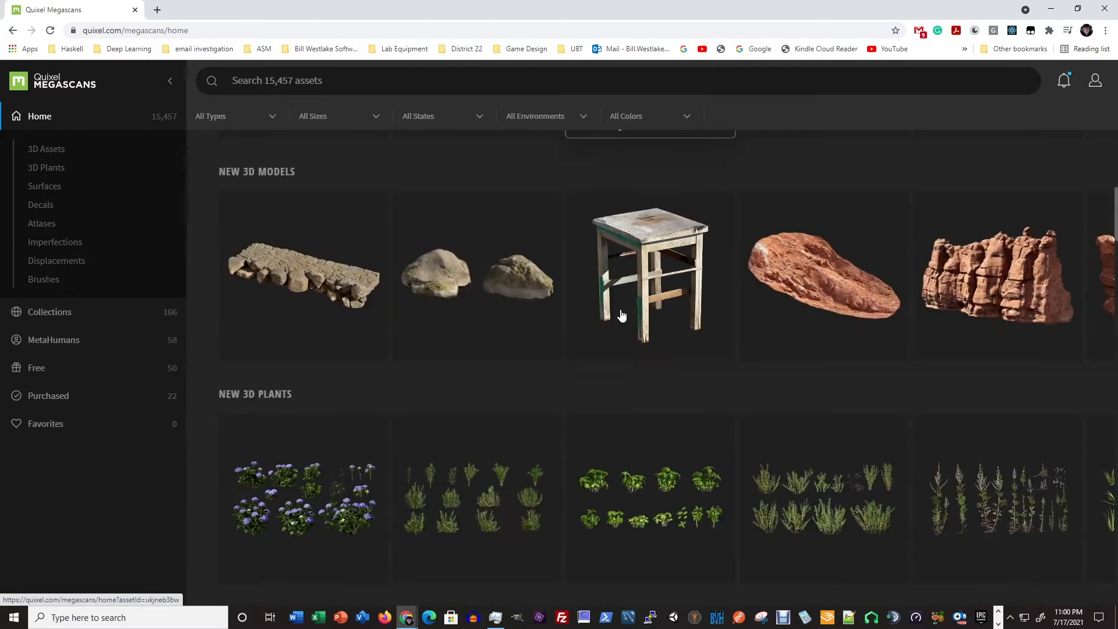
scroll(679, 322, down, 5)
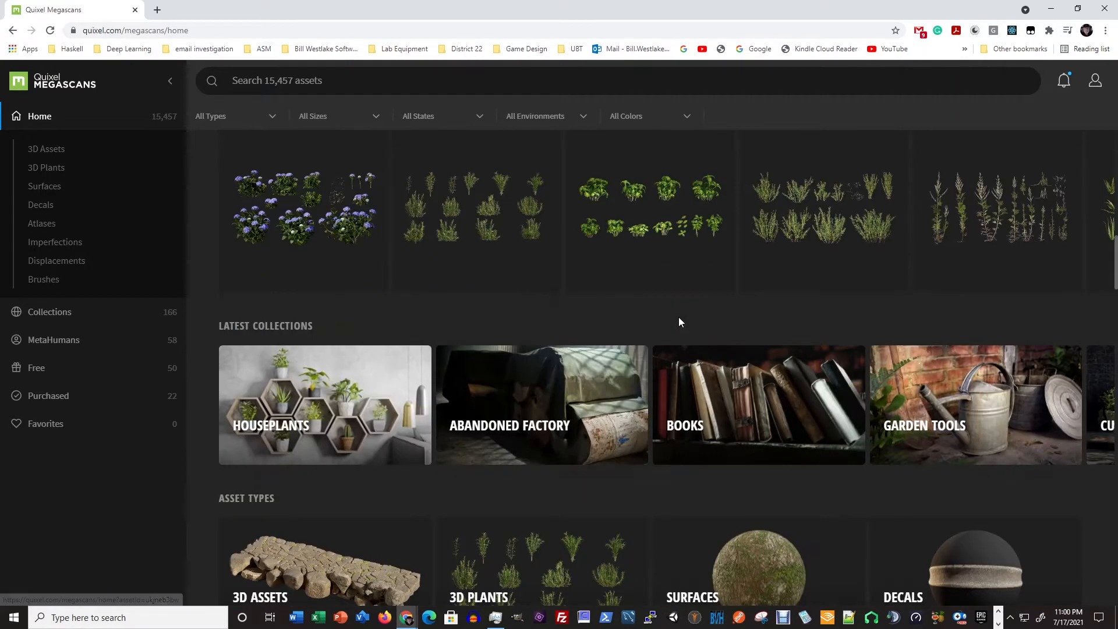
scroll(679, 322, down, 5)
scroll(679, 321, up, 4)
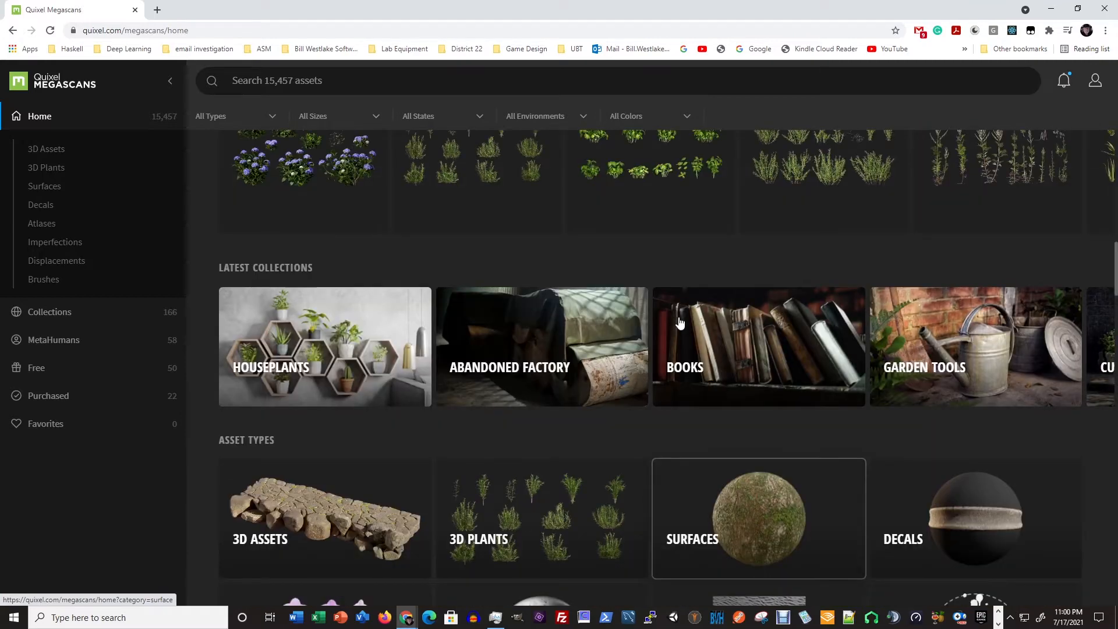
scroll(679, 320, down, 8)
scroll(679, 322, down, 4)
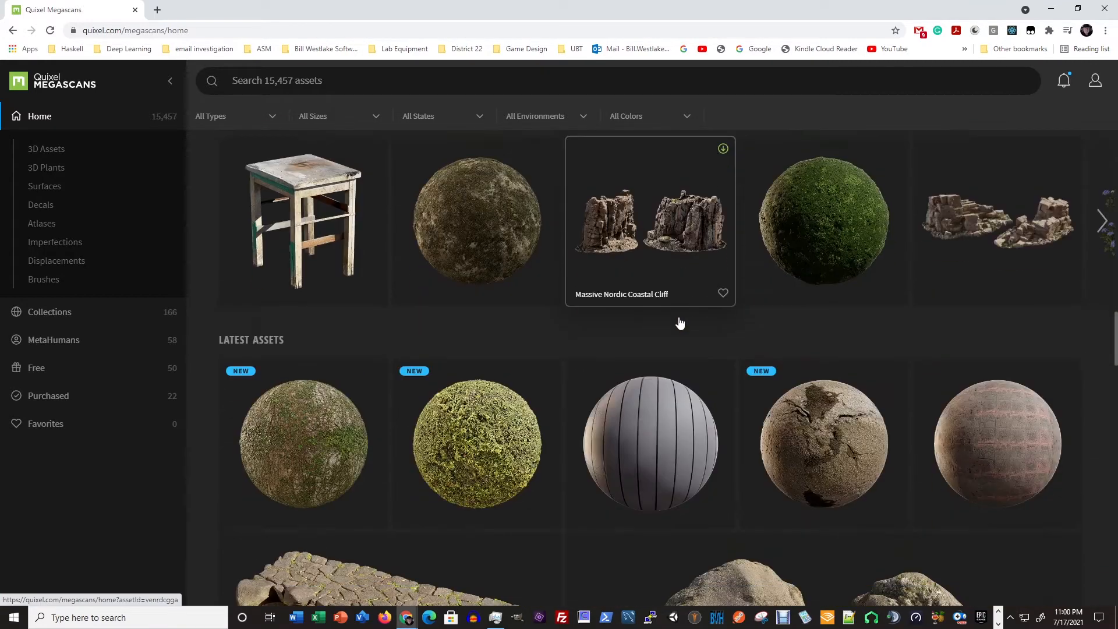
scroll(679, 322, down, 4)
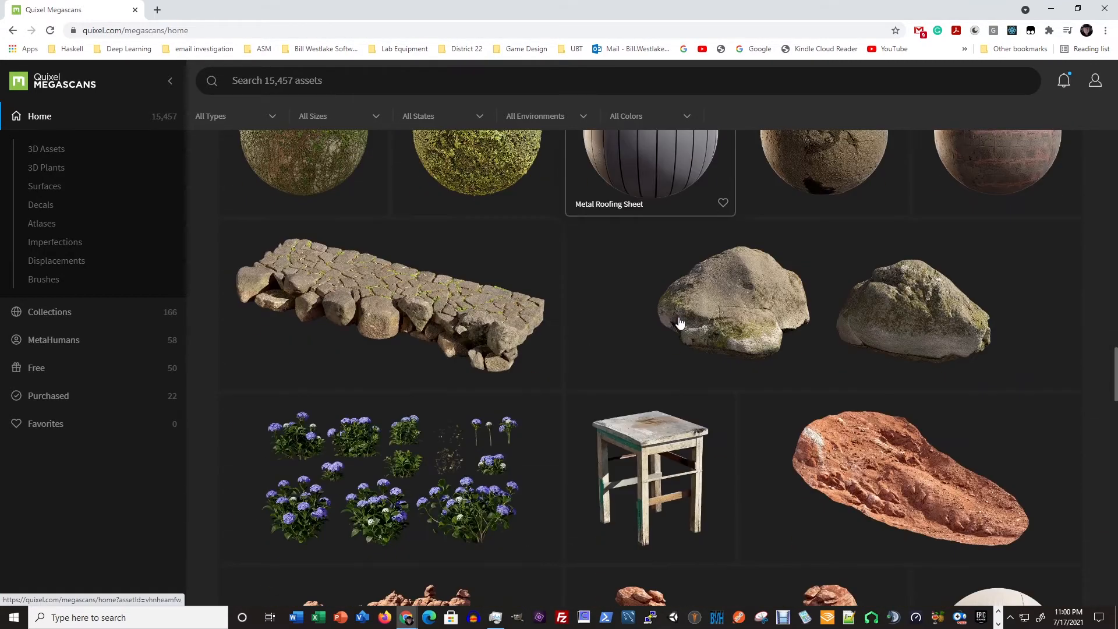
scroll(679, 322, up, 4)
scroll(679, 322, up, 7)
scroll(680, 322, down, 15)
scroll(679, 322, up, 7)
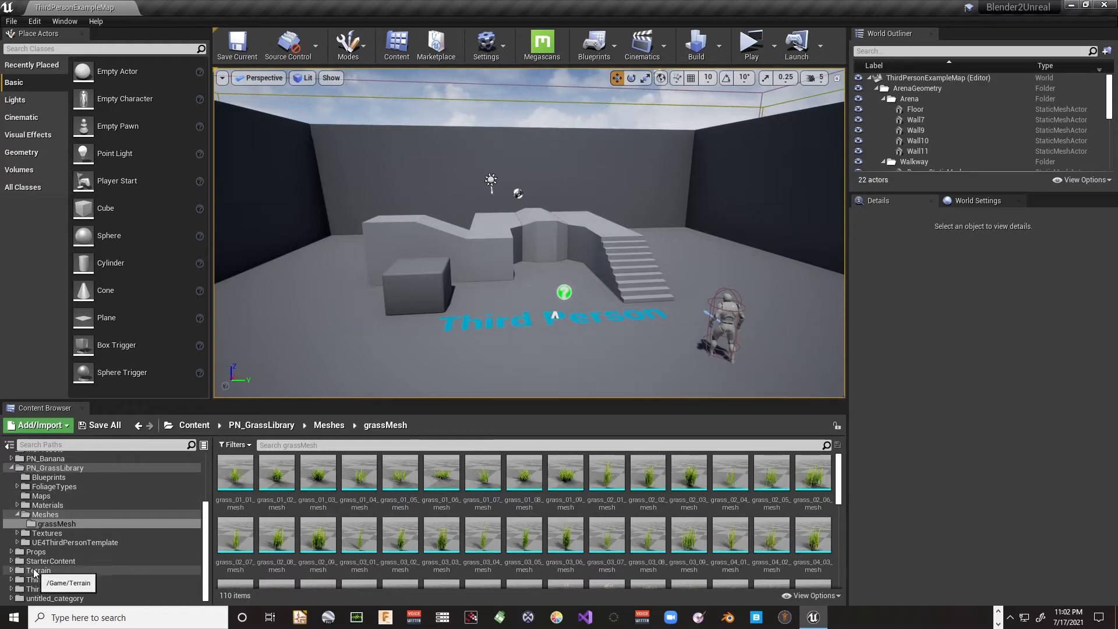
Switch to the Unreal Editor, collapse the PN_GrassLibrary folder and expand Megascans > Surfaces to list its surface folders
click(18, 515)
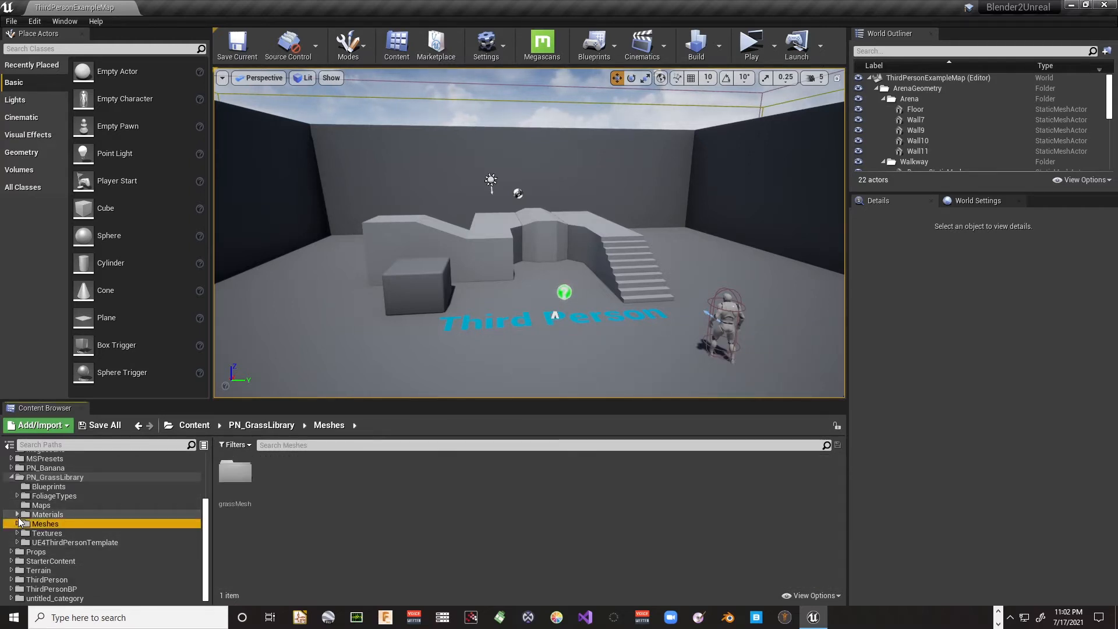
click(12, 477)
scroll(46, 508, up, 2)
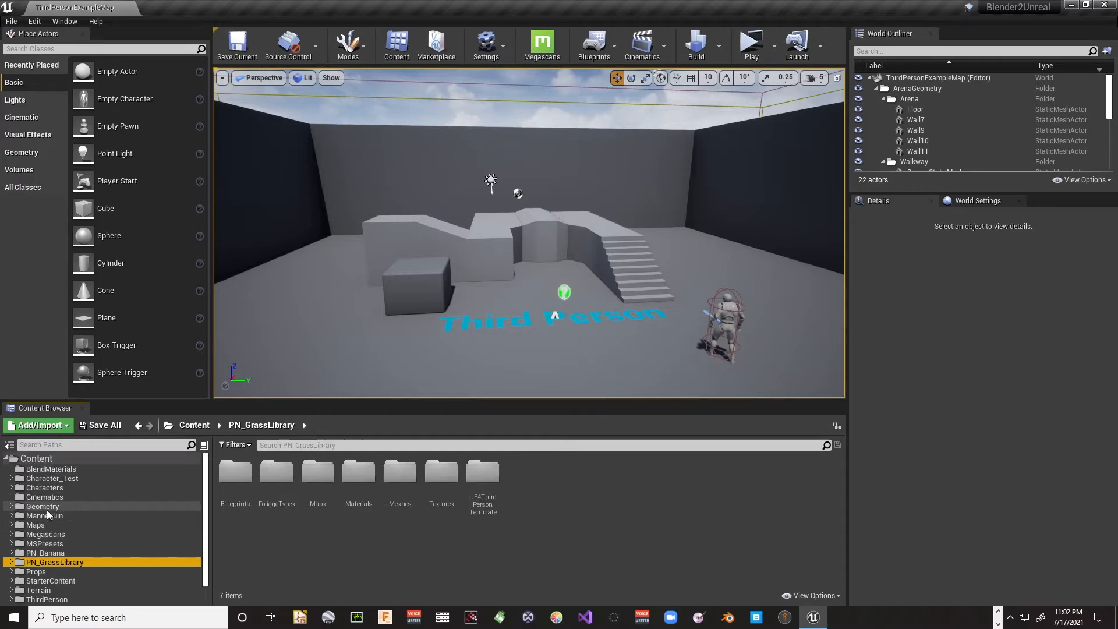
click(36, 534)
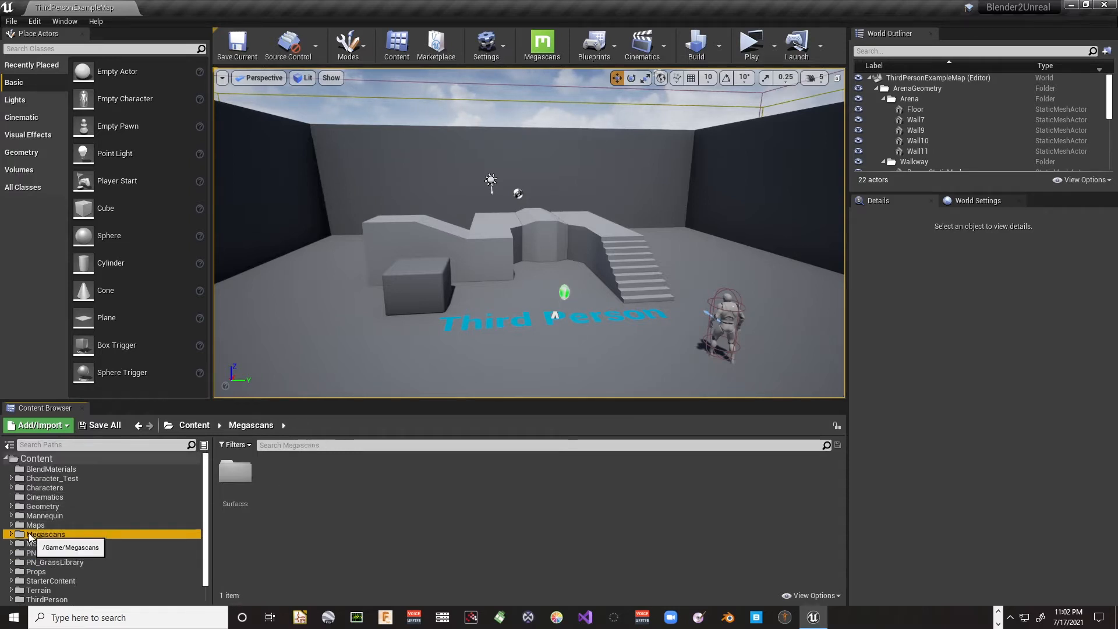
click(12, 534)
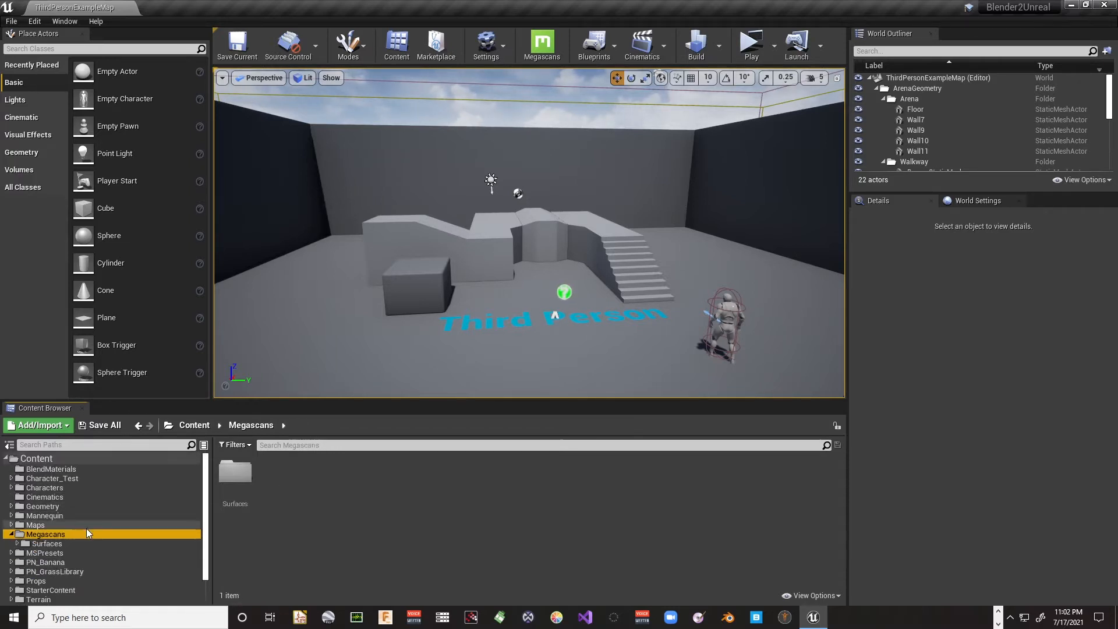
click(18, 544)
scroll(93, 532, down, 4)
scroll(86, 529, down, 2)
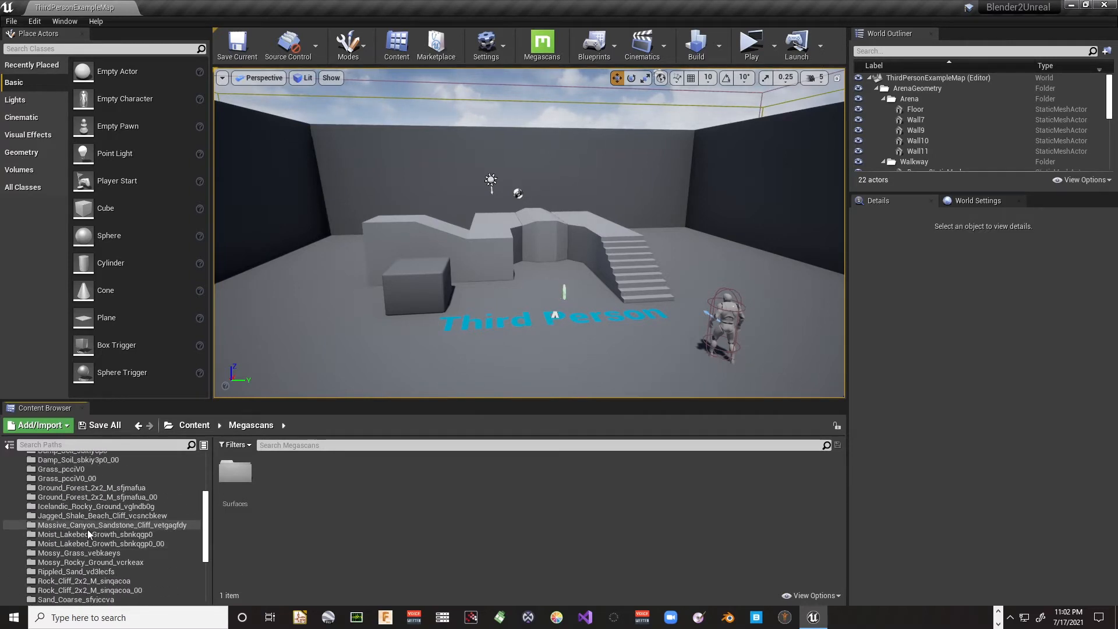
scroll(87, 529, up, 3)
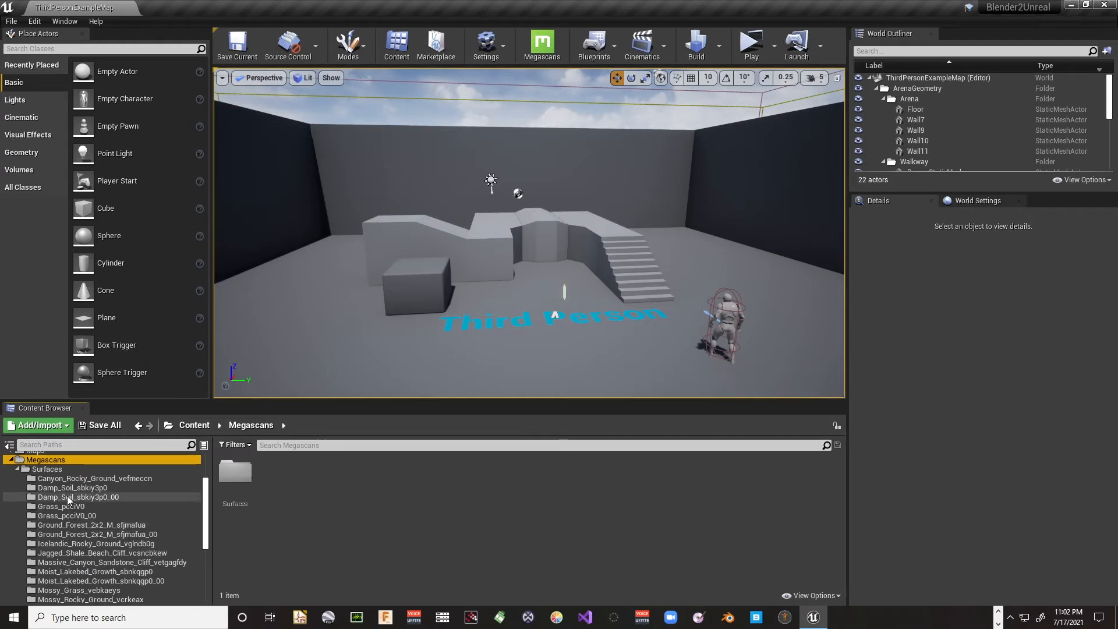
Start migrating Canyon_Rocky_Ground_vefmeccn, Damp_Soil_sbkiy3p0_00, Grass_pcciV0_00 and Ground_Forest_2x2_M_sfjmafua_00 together, browsing to the Survive project's Content folder
click(75, 497)
ctrl+click(76, 516)
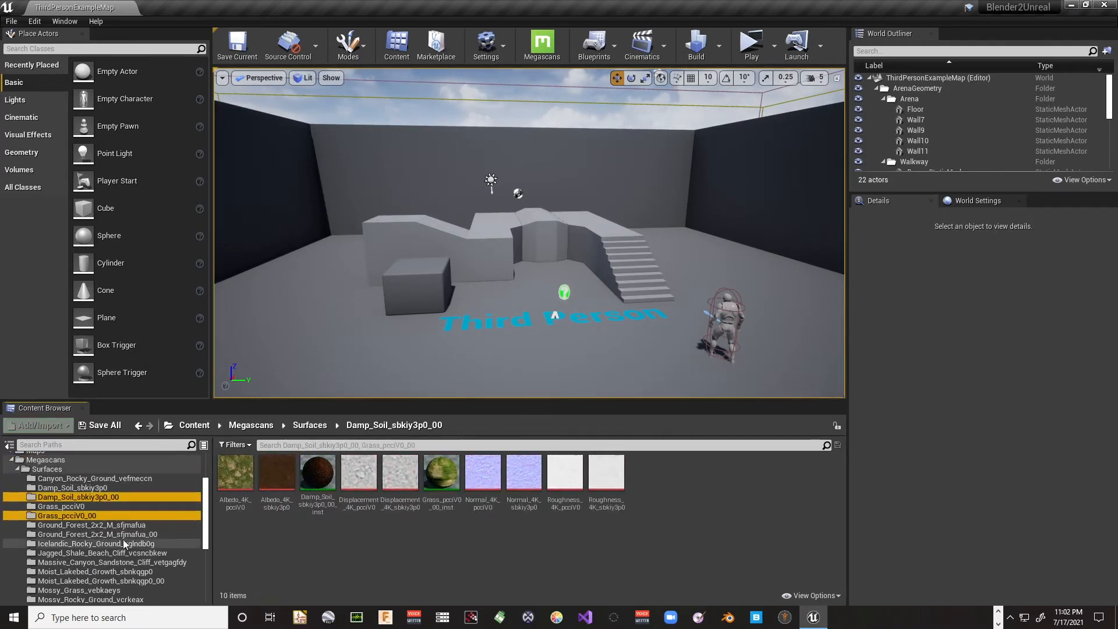
scroll(94, 544, down, 2)
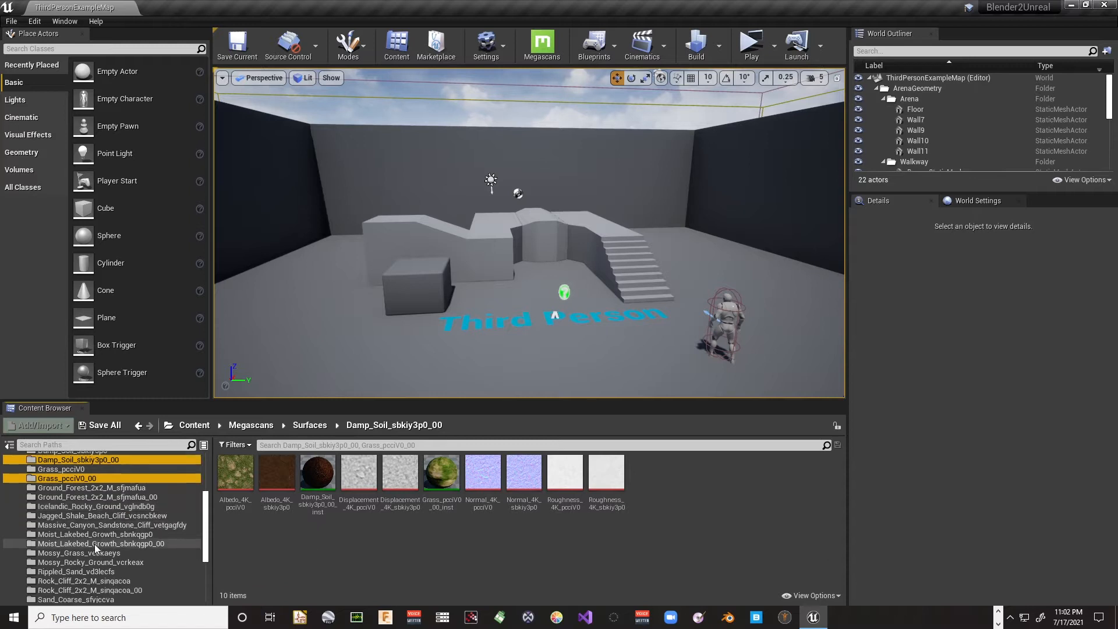
ctrl+click(75, 497)
scroll(83, 537, up, 2)
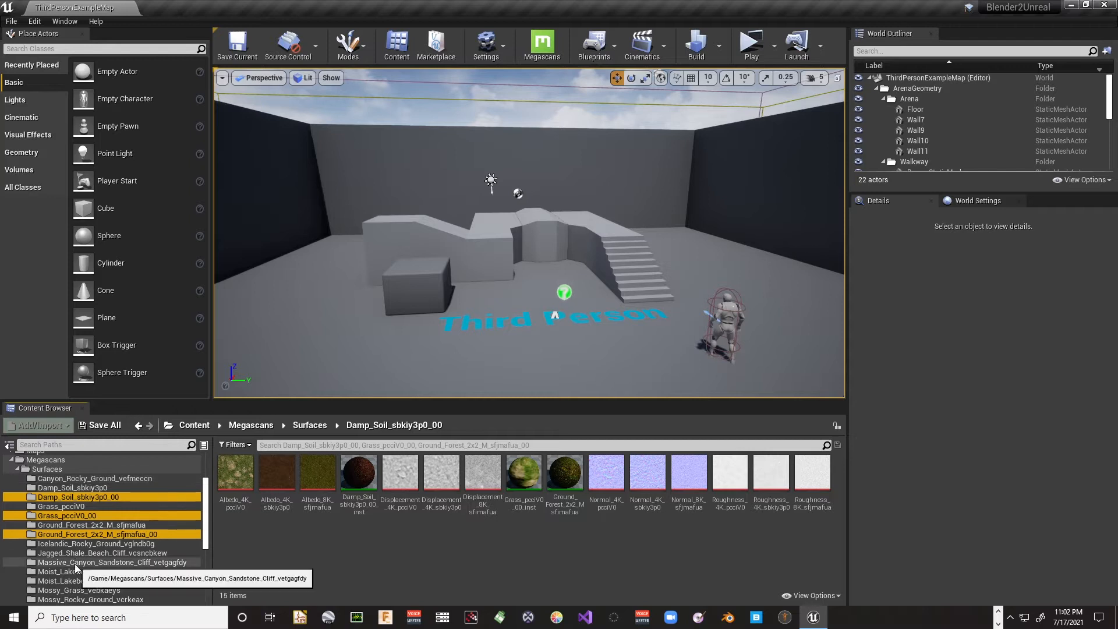
ctrl+click(65, 478)
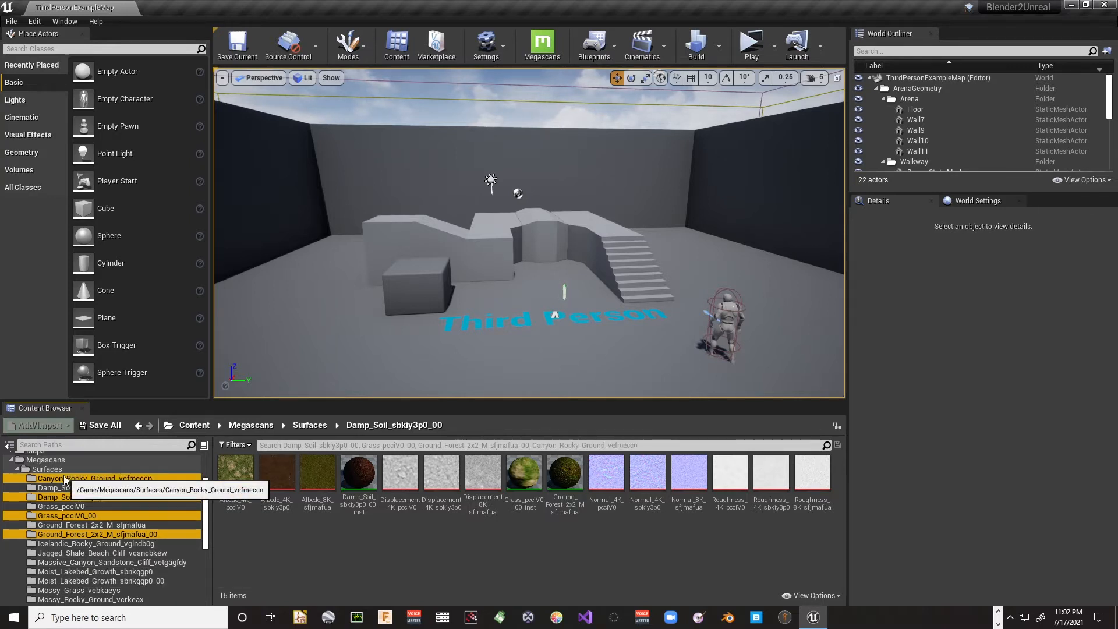
right_click(103, 480)
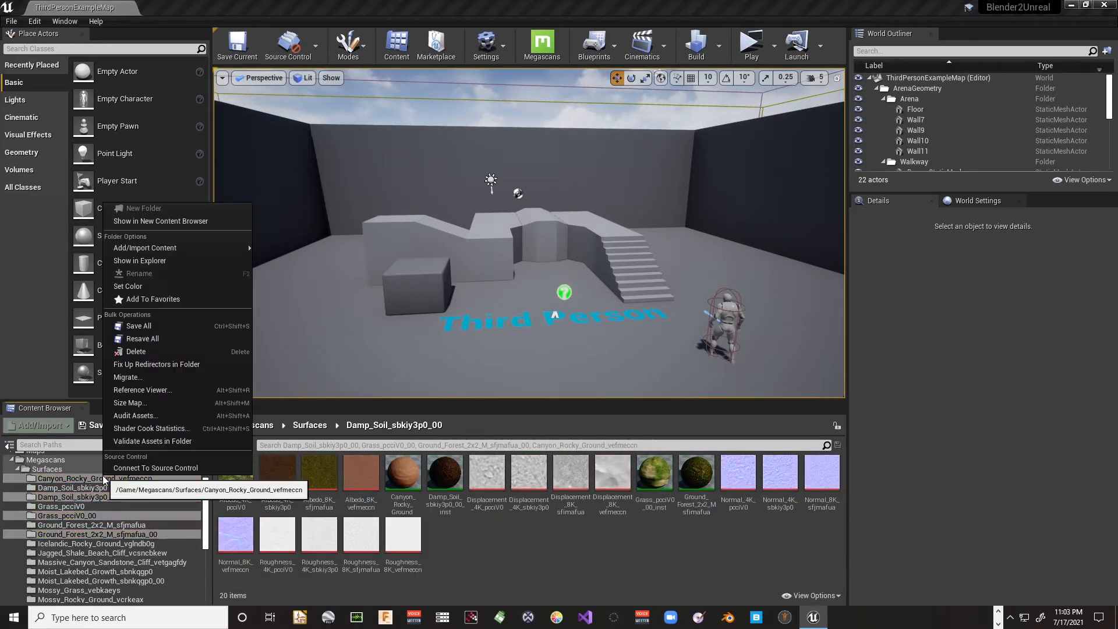
click(158, 378)
click(672, 446)
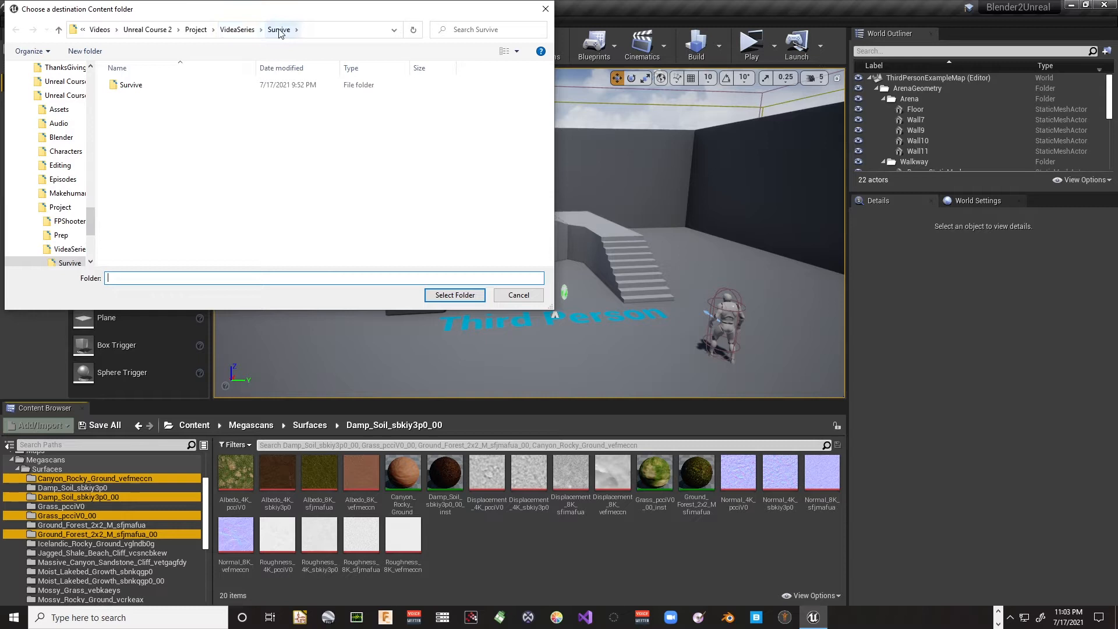
double_click(125, 86)
double_click(136, 97)
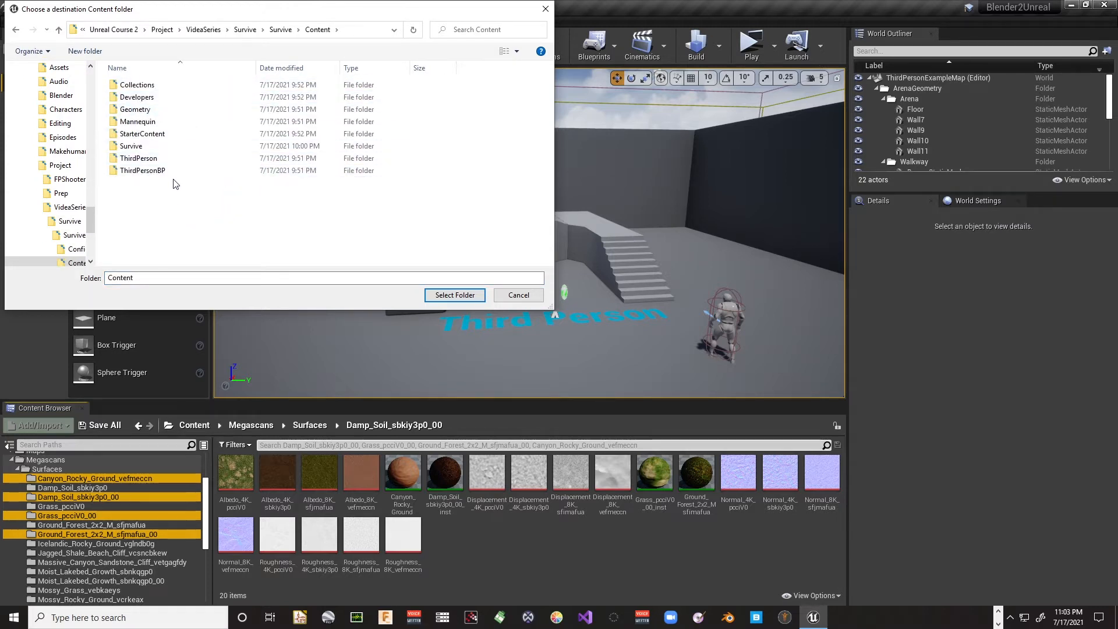
Try to use the Survive/Landscape/Materials subfolder as the migration destination, declining to place the content there
double_click(131, 147)
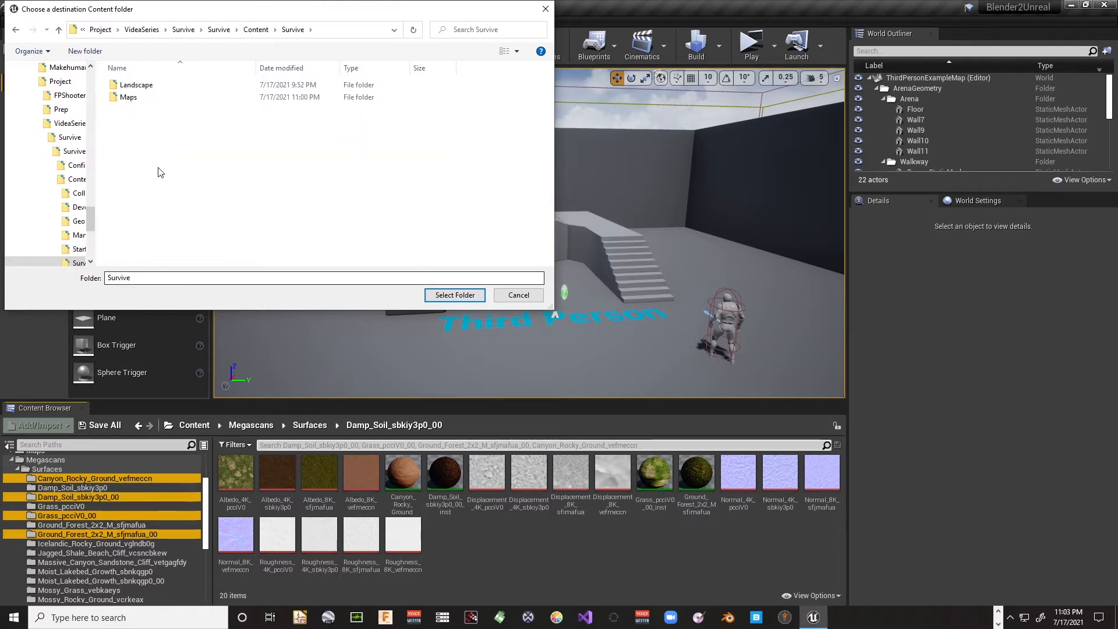
double_click(134, 85)
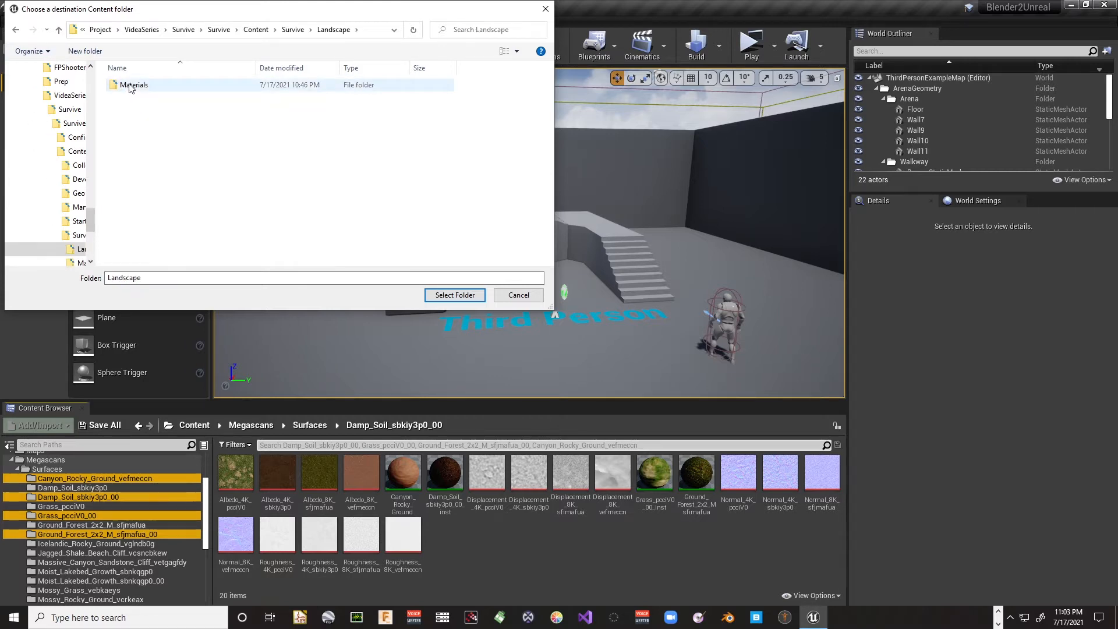
double_click(132, 85)
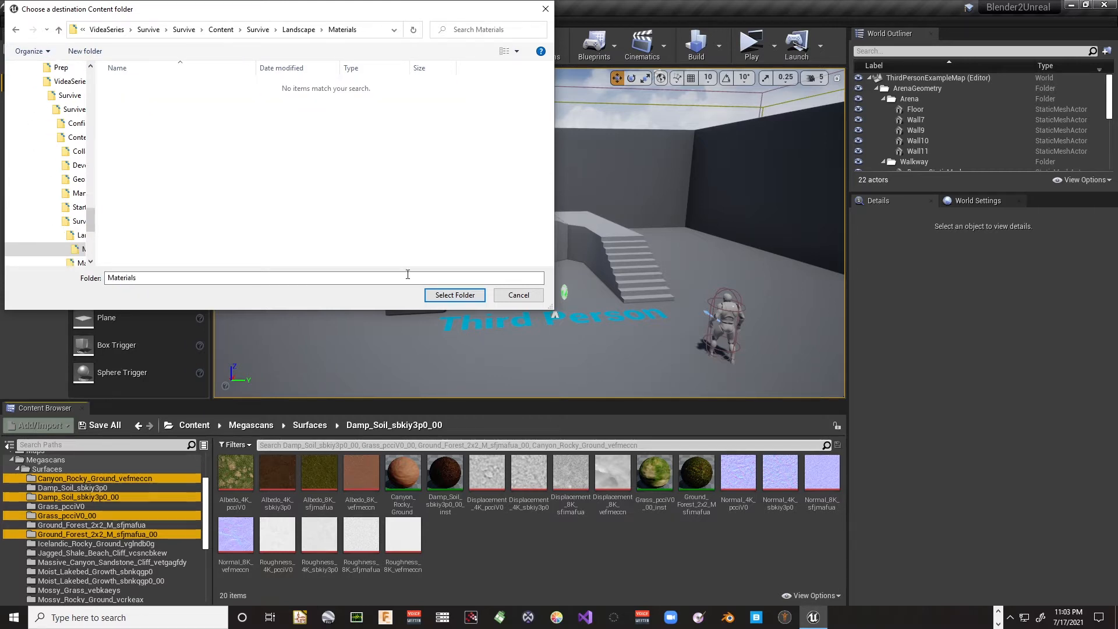
click(446, 297)
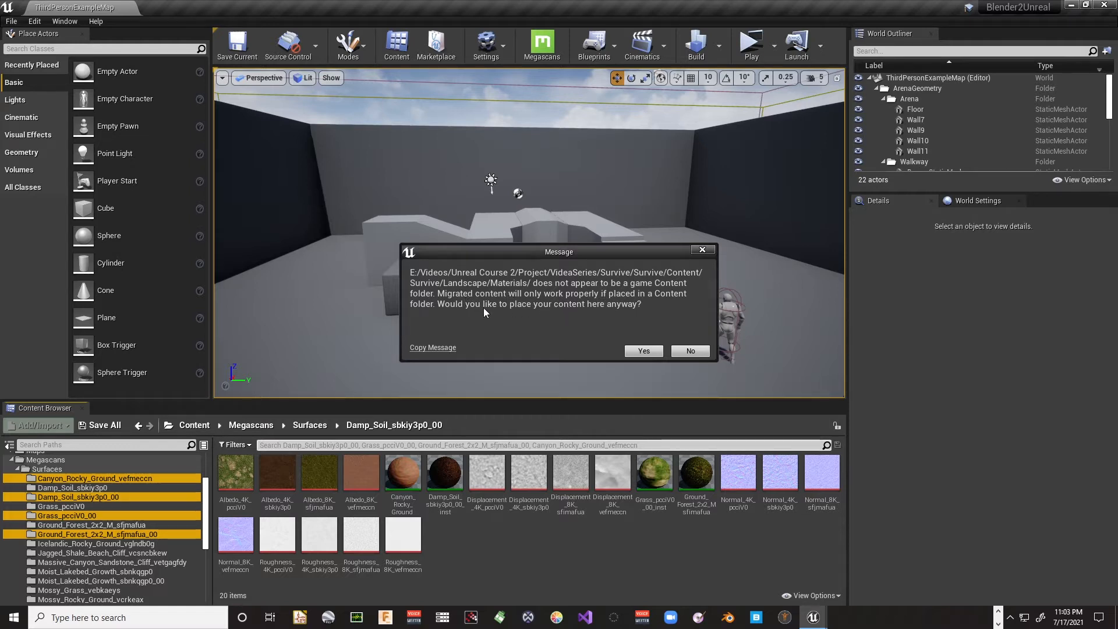
click(677, 350)
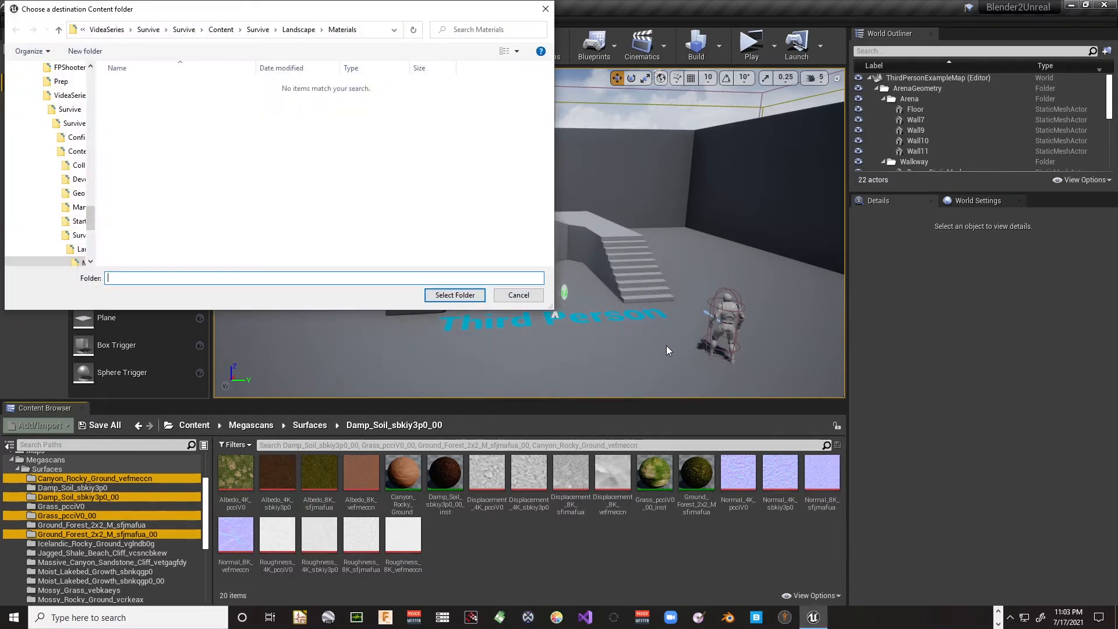
Choose the Survive project's Content folder as the destination for the migrated surface folders
click(219, 30)
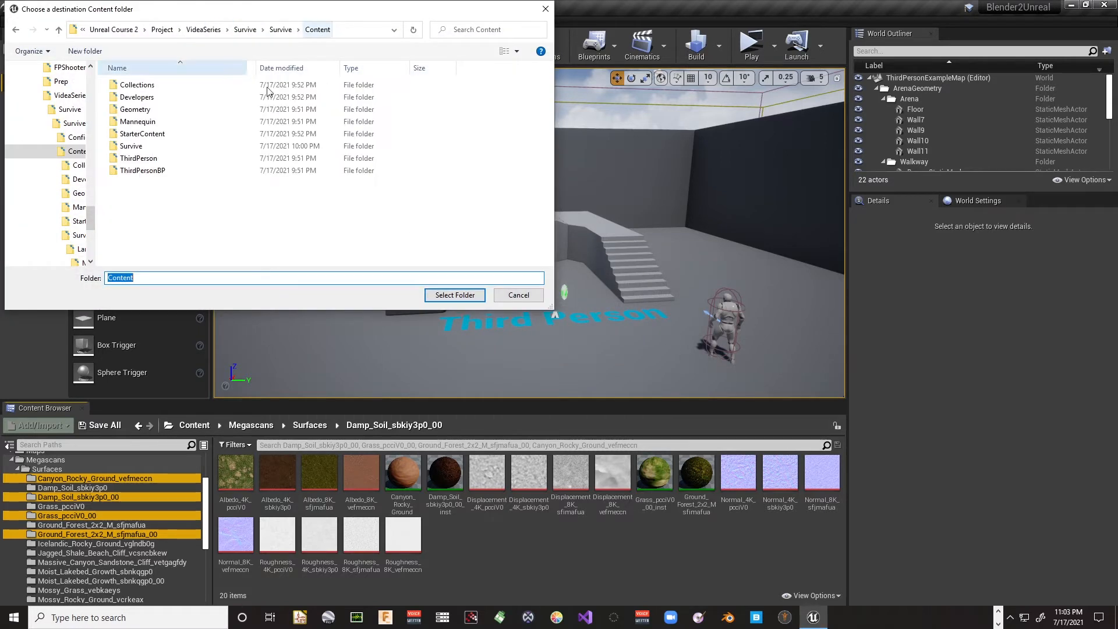
click(455, 296)
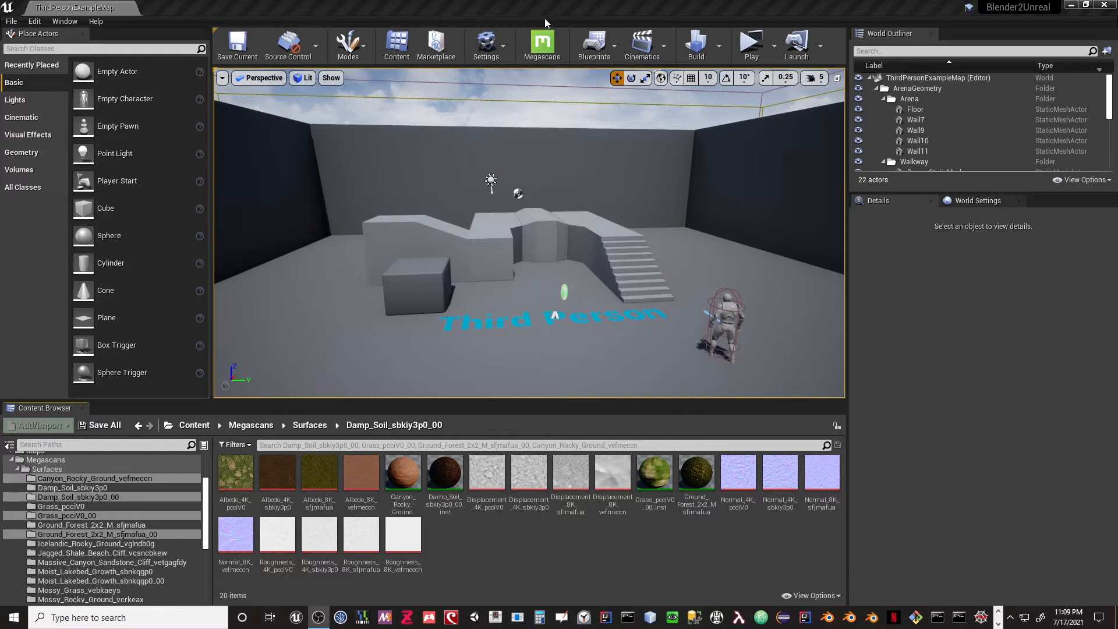
Open the Megascans plugin settings with the master material overrides and material blend settings
click(544, 42)
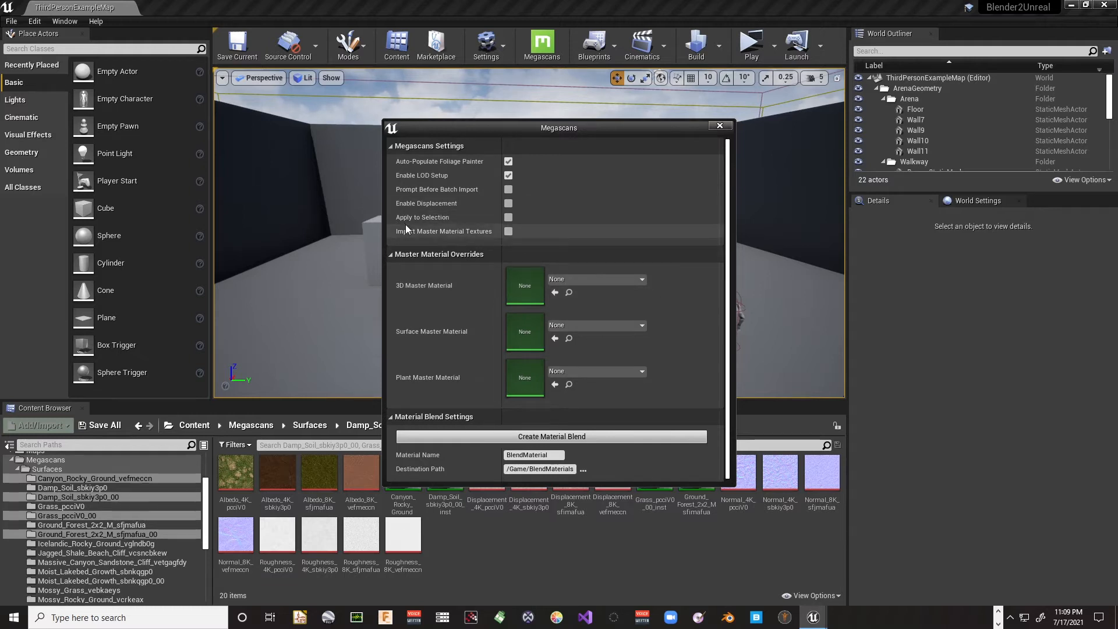
Enable displacement in the Megascans settings and close the settings window
click(508, 203)
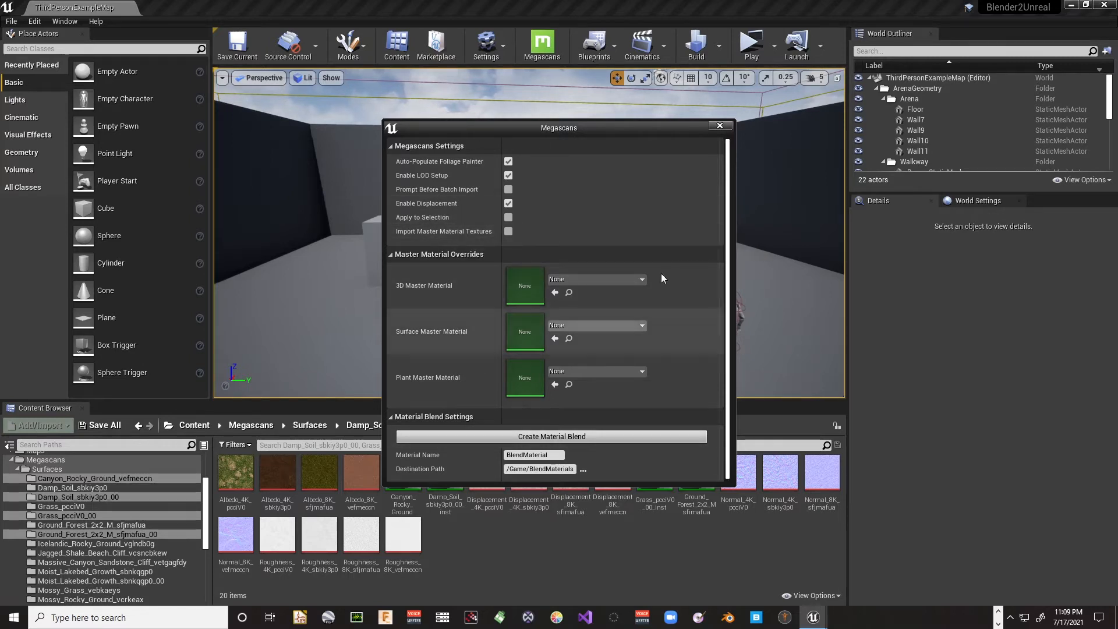
click(720, 126)
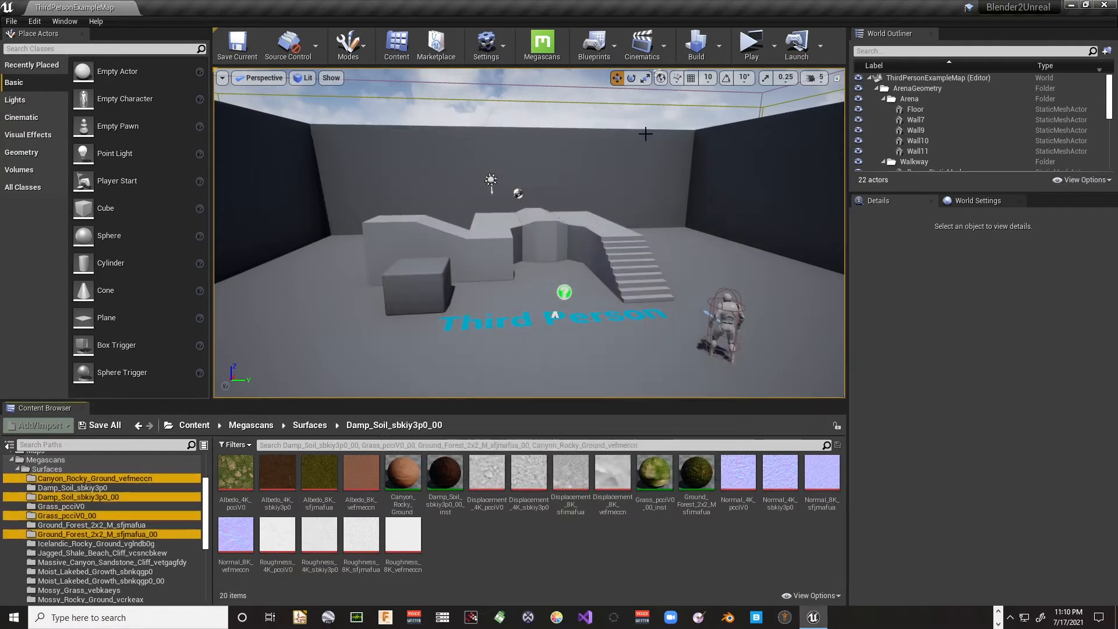
click(524, 562)
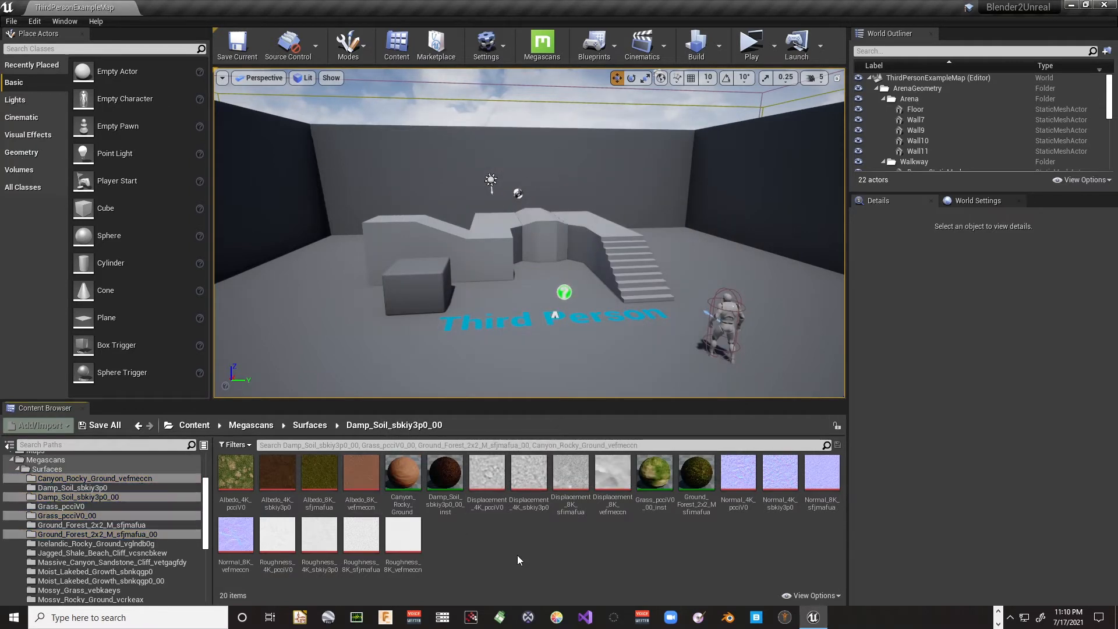
Close the Blender2Unreal project and open the Survive project from the Unreal Engine library in the Epic Games Launcher
click(1107, 7)
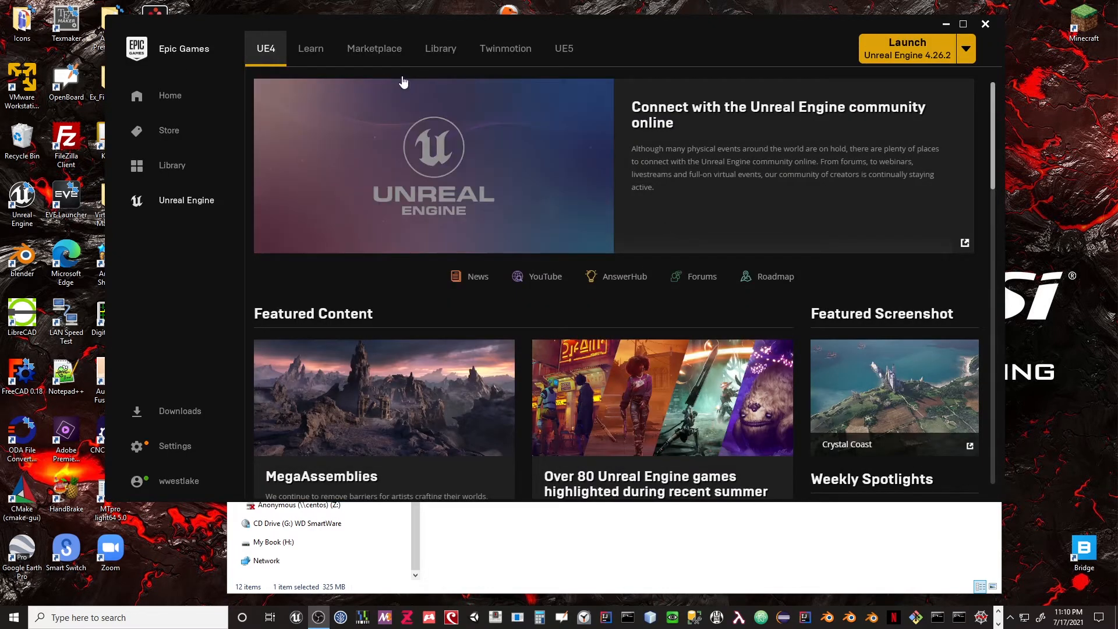
click(443, 51)
scroll(576, 298, down, 6)
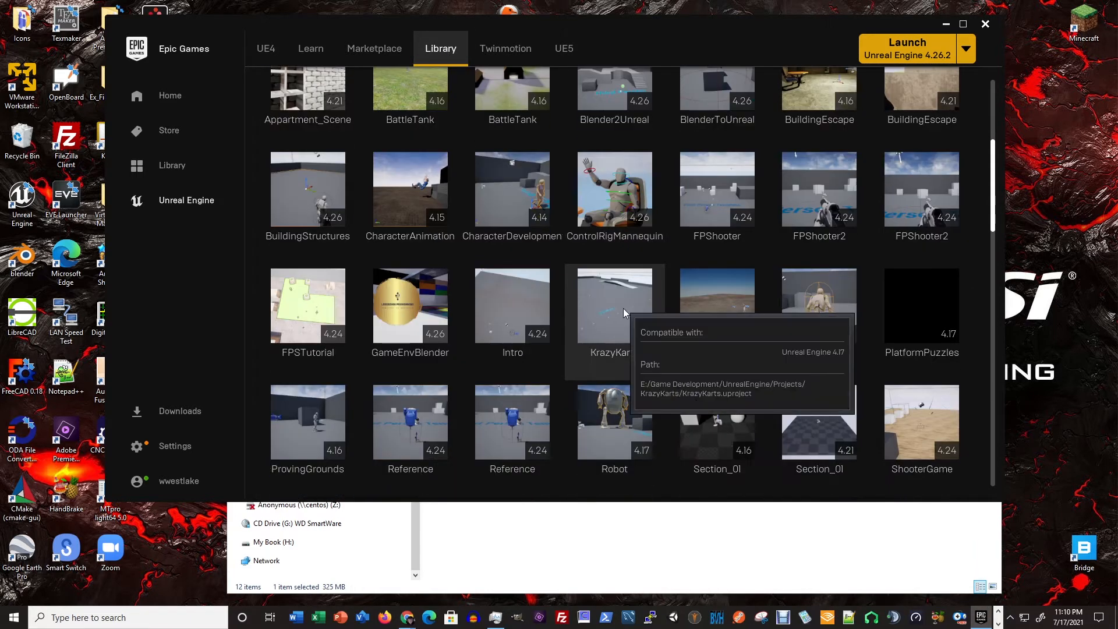
scroll(582, 303, down, 3)
scroll(687, 332, down, 2)
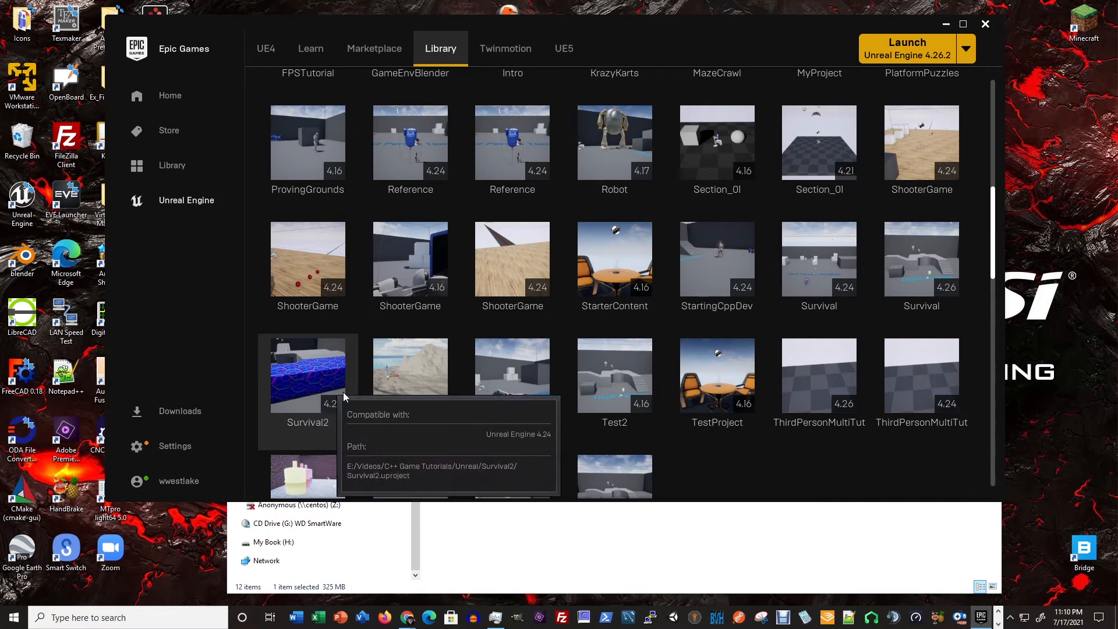
click(413, 381)
double_click(413, 382)
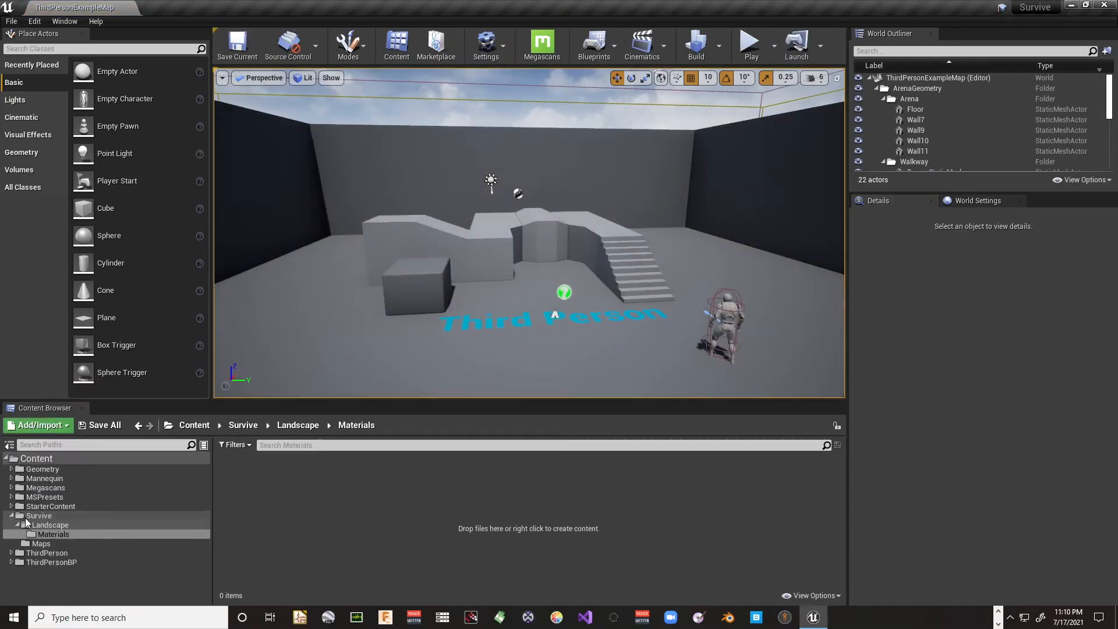
Examine the migrated surface folders under Megascans/Surfaces in the Survive project and the assets they contain
click(11, 487)
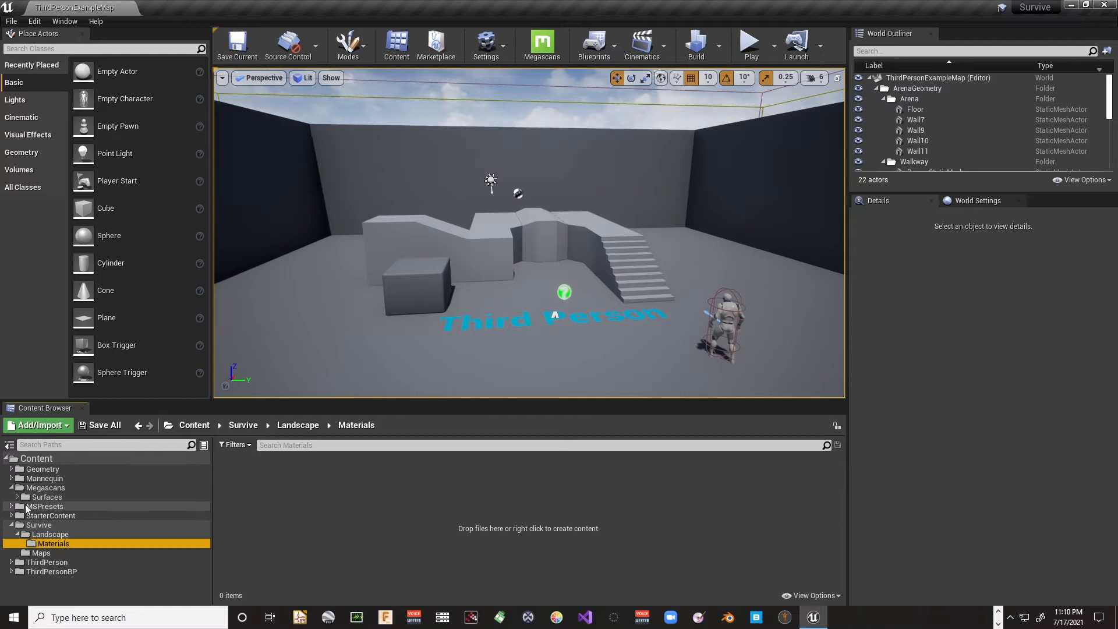
click(18, 497)
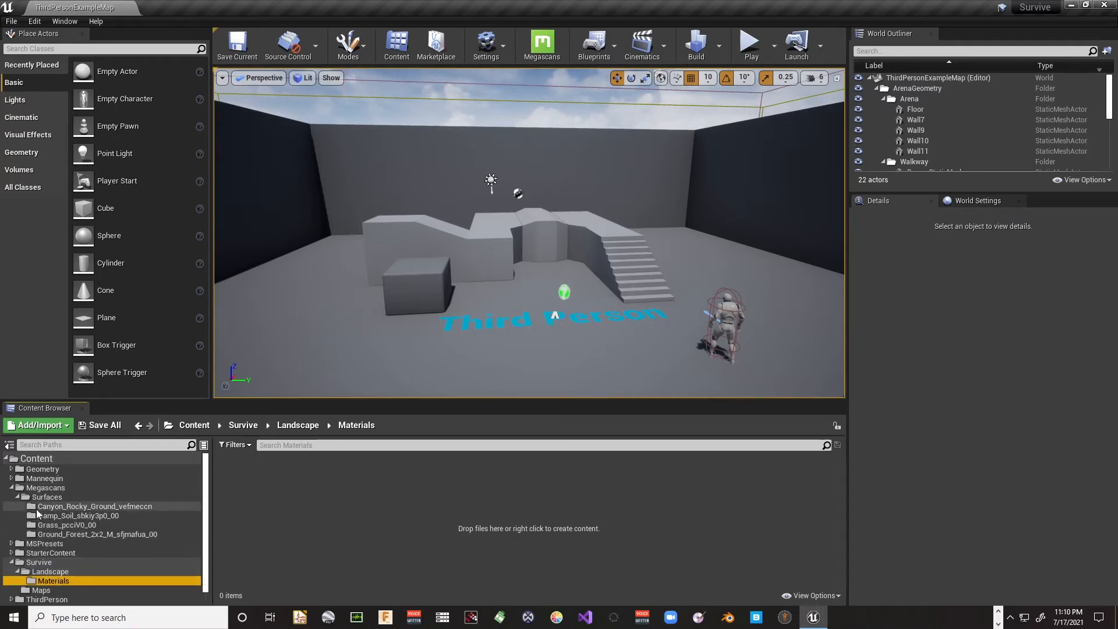
click(37, 505)
click(69, 516)
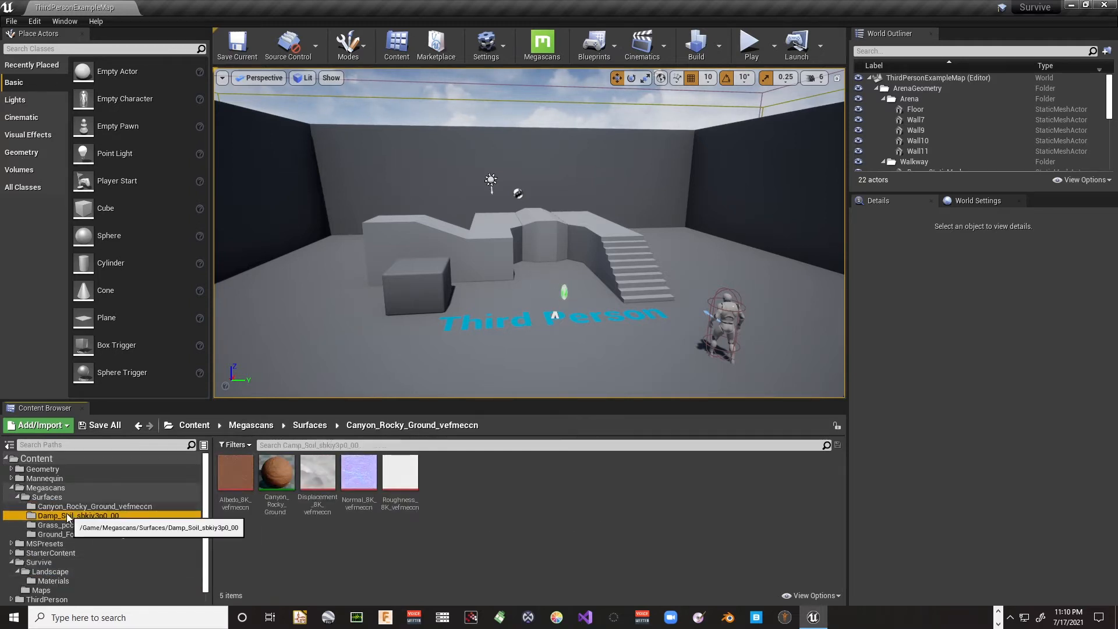
click(67, 534)
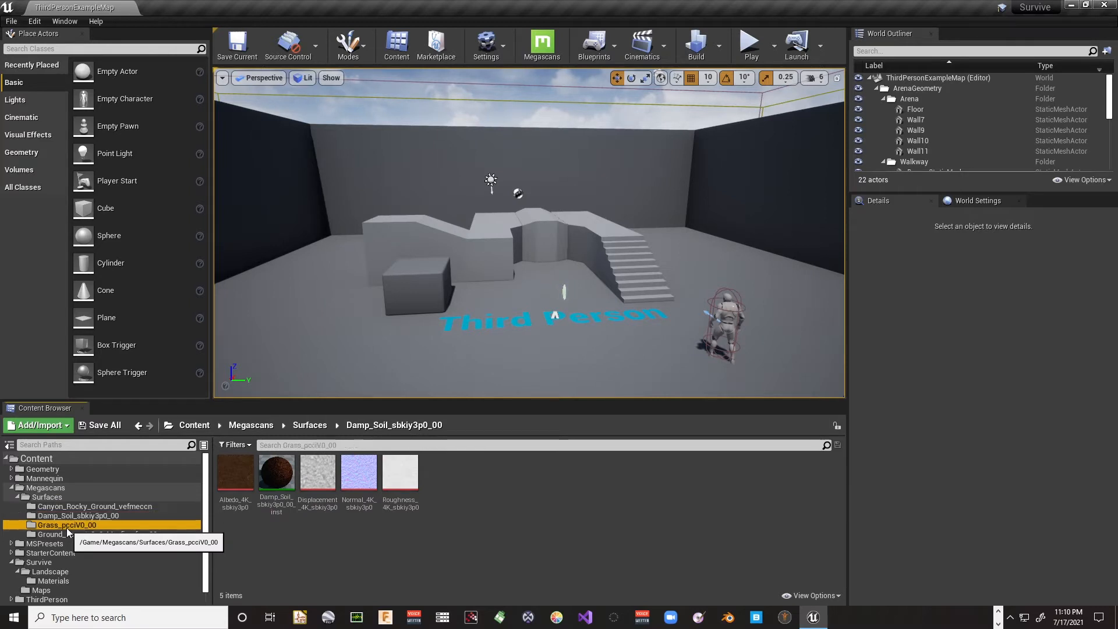
click(67, 506)
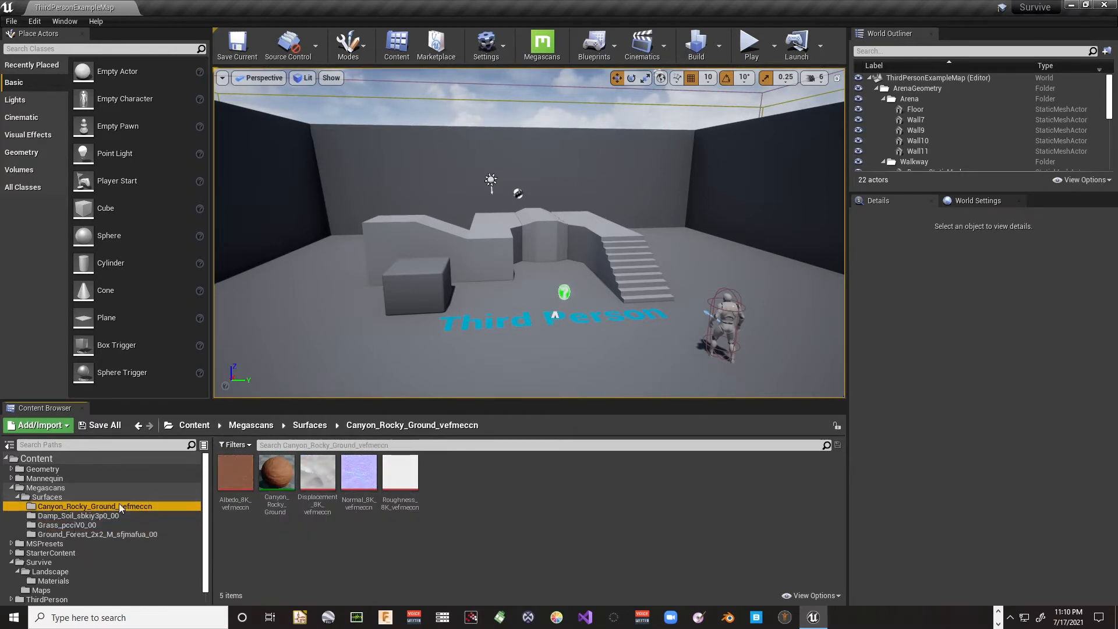
click(36, 496)
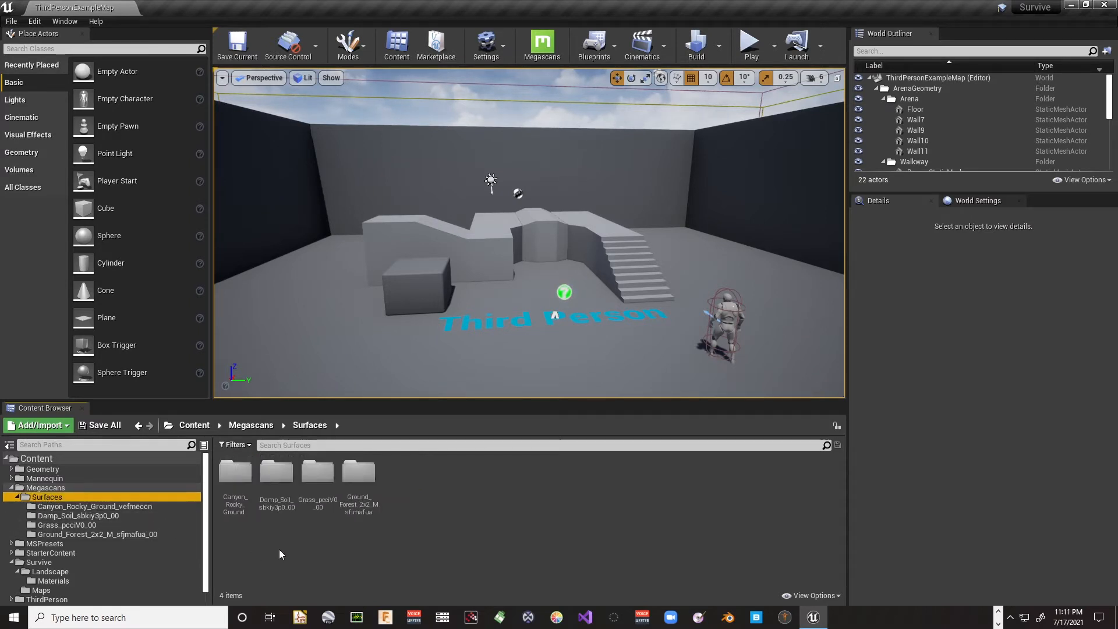
Create a new material named Level_Start_Mat in the Survive/Landscape/Materials folder
scroll(53, 567, down, 1)
click(51, 569)
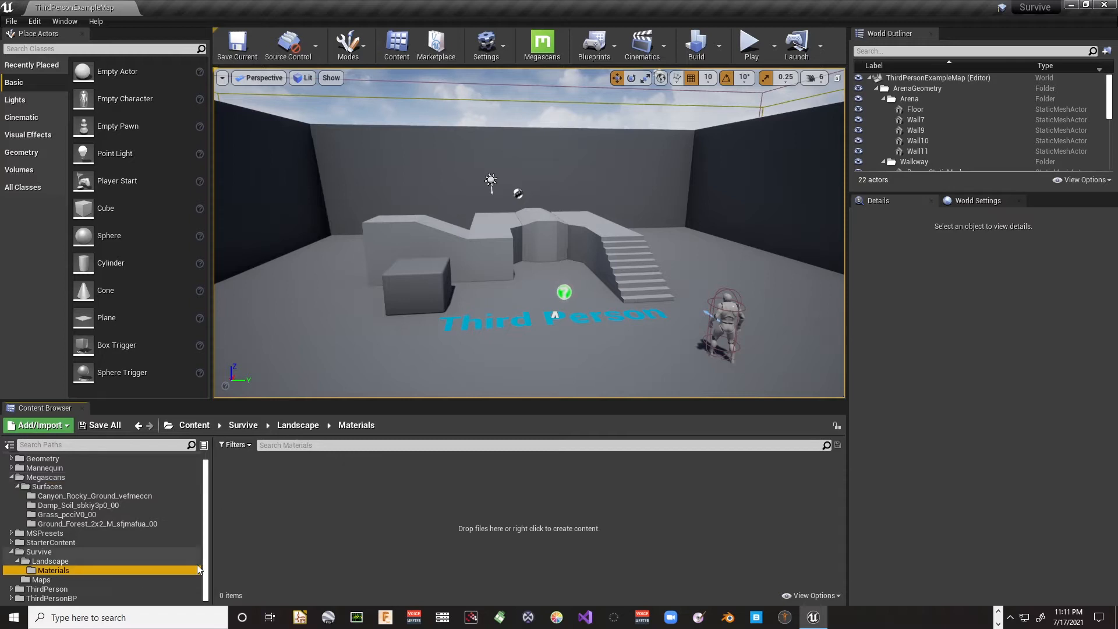
right_click(255, 494)
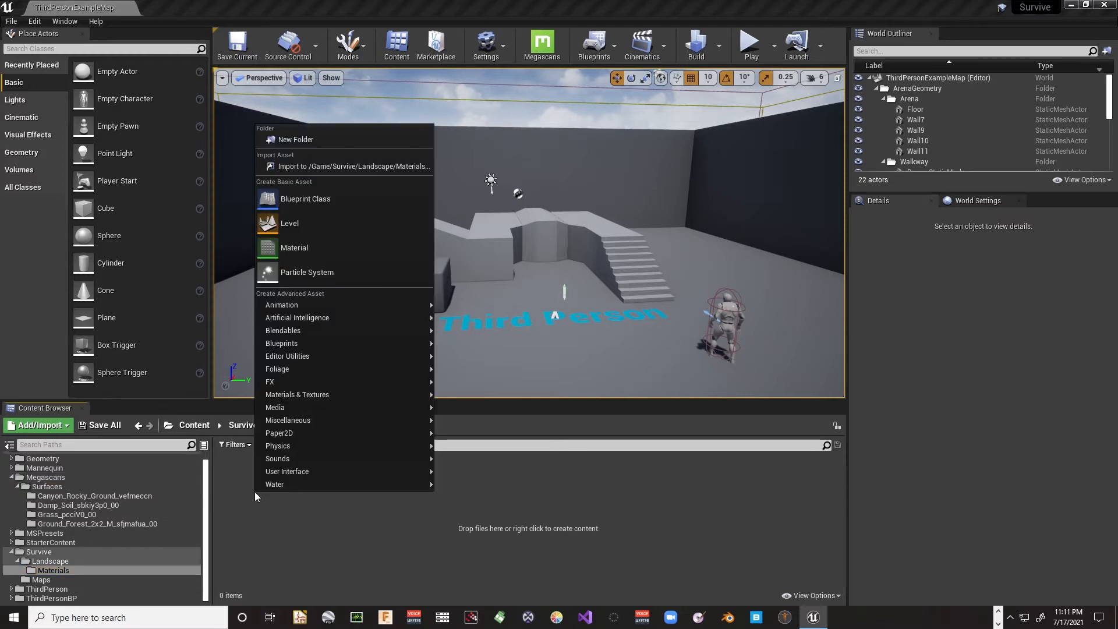
click(311, 252)
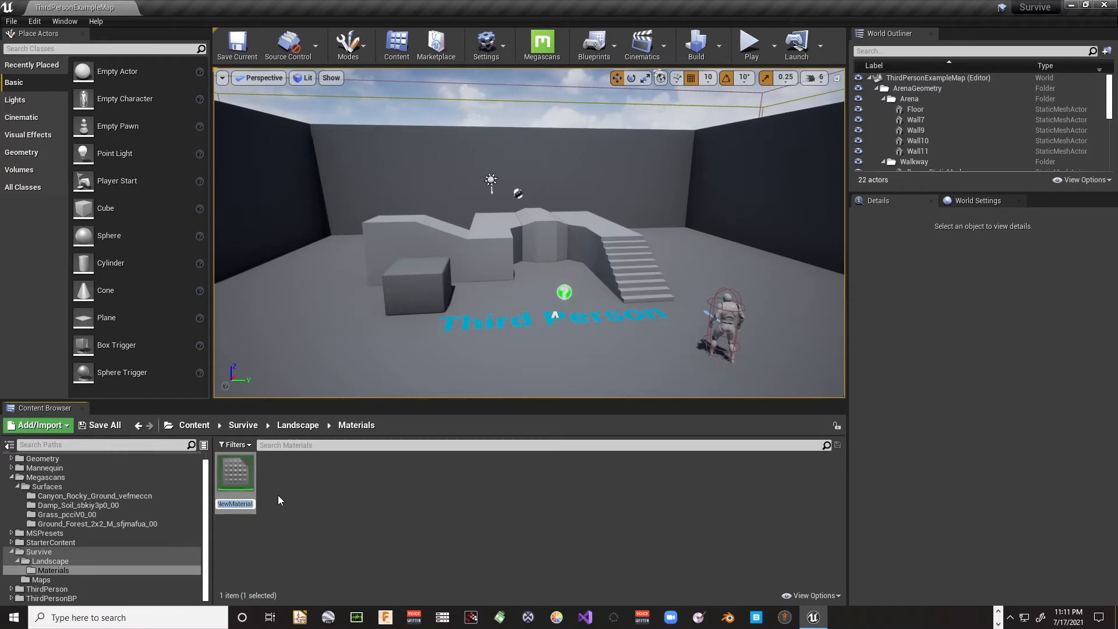
text(Le)
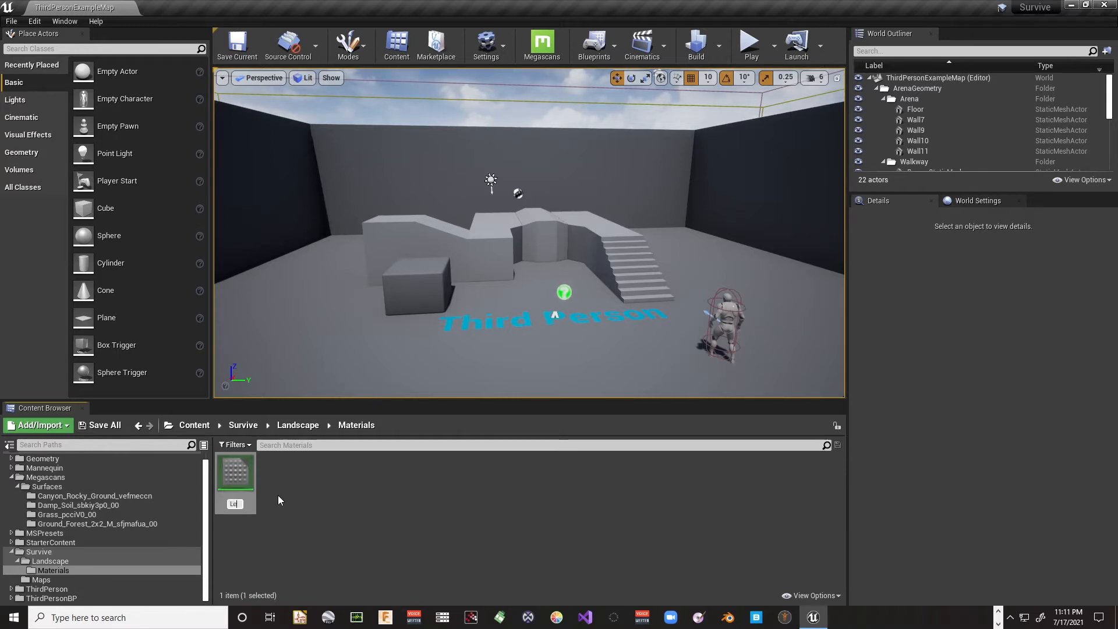
text(vel_Sta)
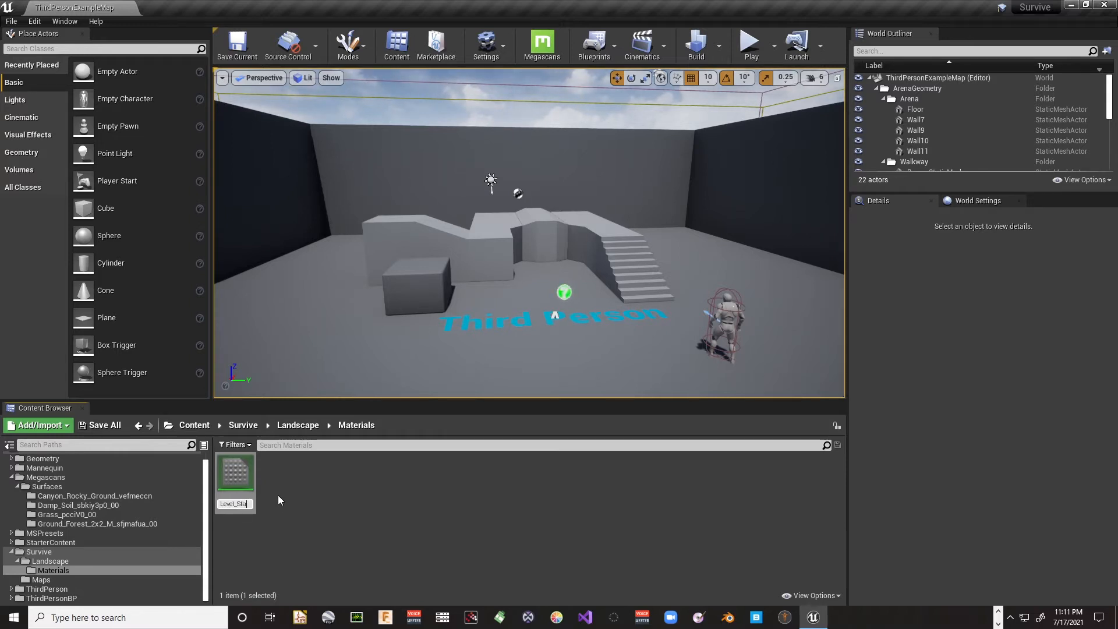
text(rt_Mat)
key(Return)
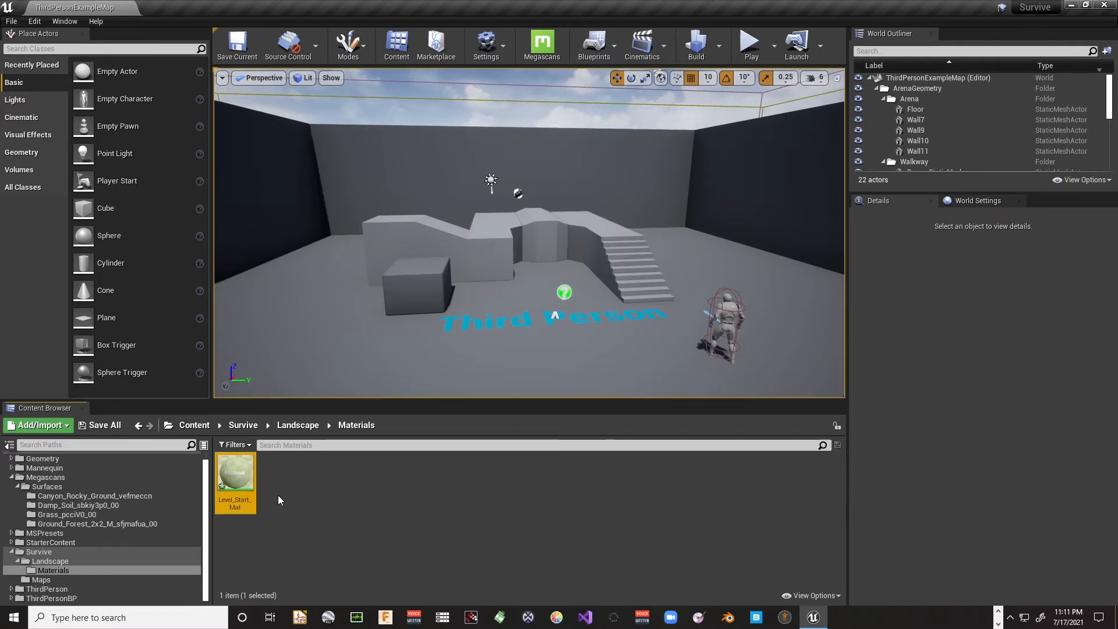
Open Level_Start_Mat for editing and add a LandscapeLayerBlend node in free space beside the material's result node
double_click(231, 479)
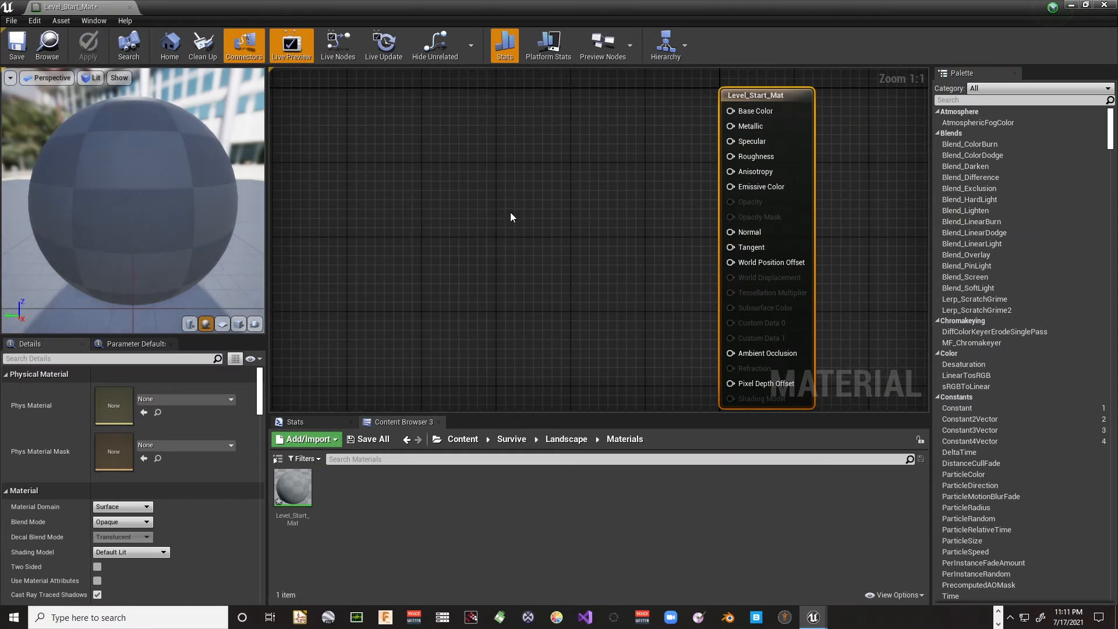
right_click(480, 137)
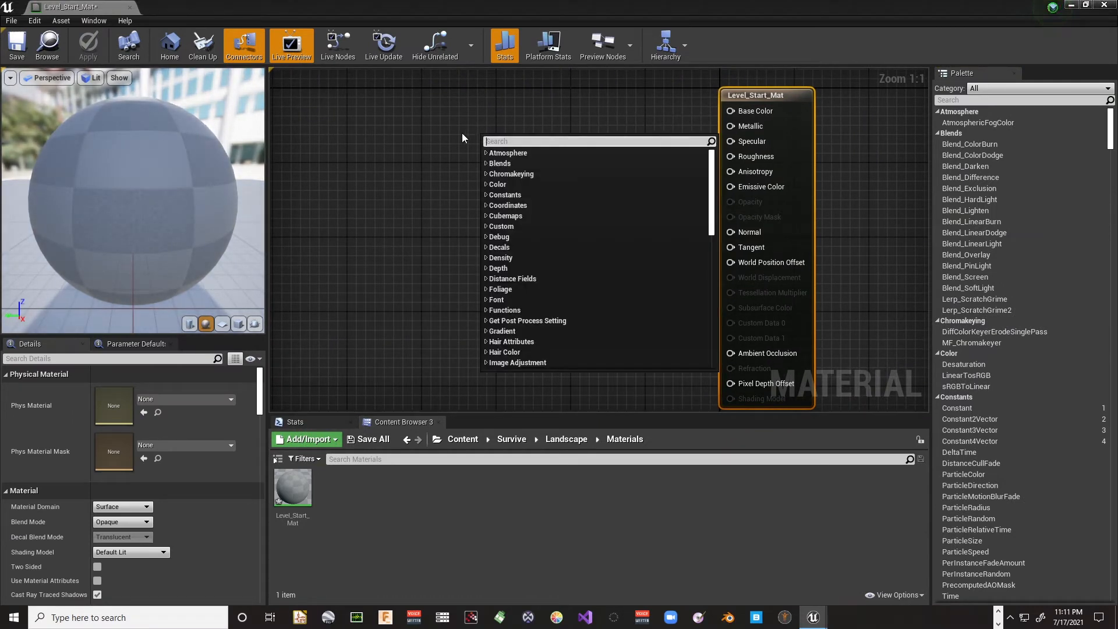
right_click(461, 131)
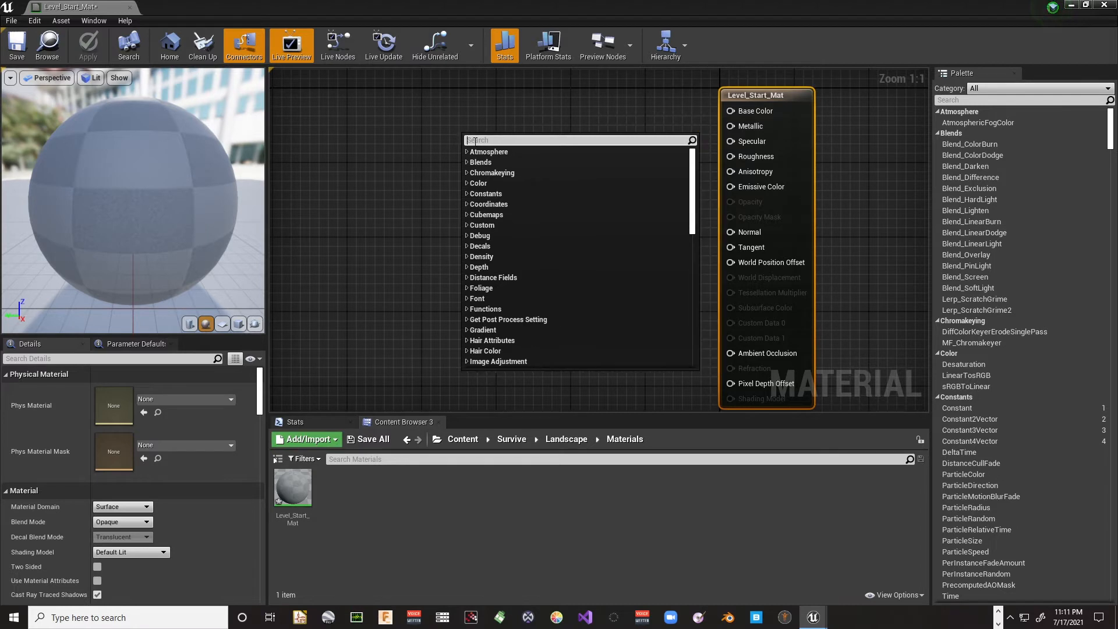
text(LandSca)
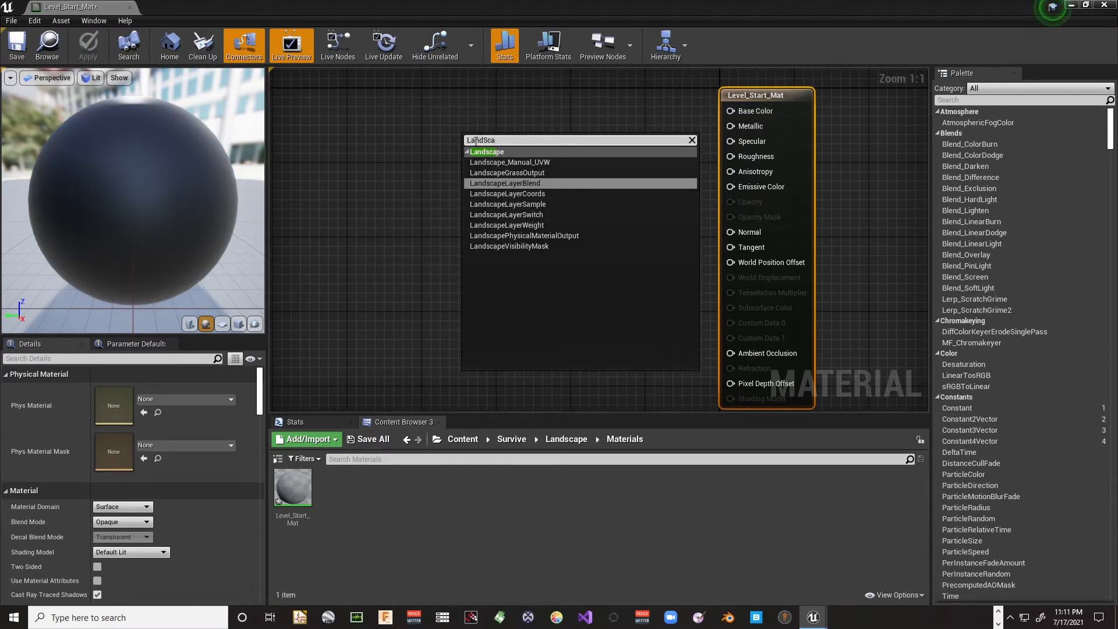
key(Return)
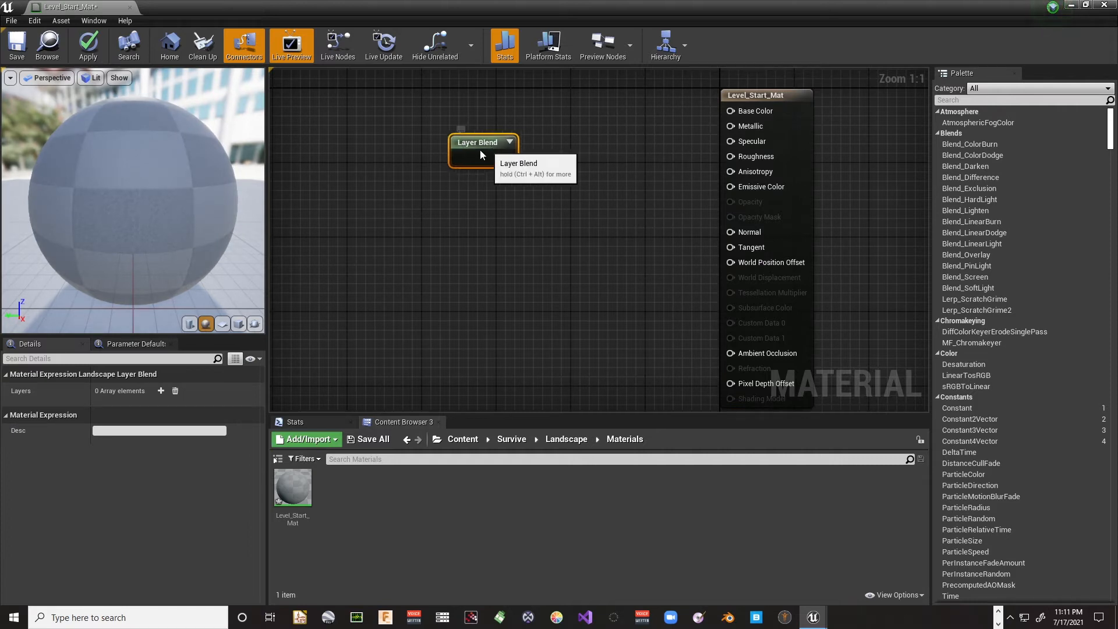
drag(479, 149, 412, 151)
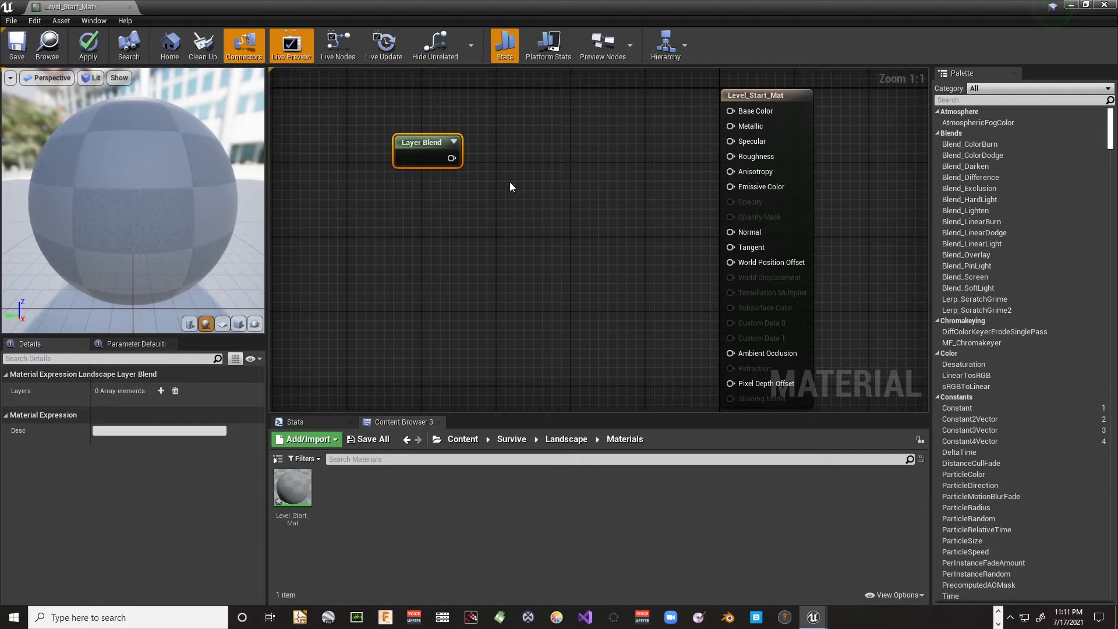
drag(441, 145, 477, 154)
right_drag(498, 218, 625, 231)
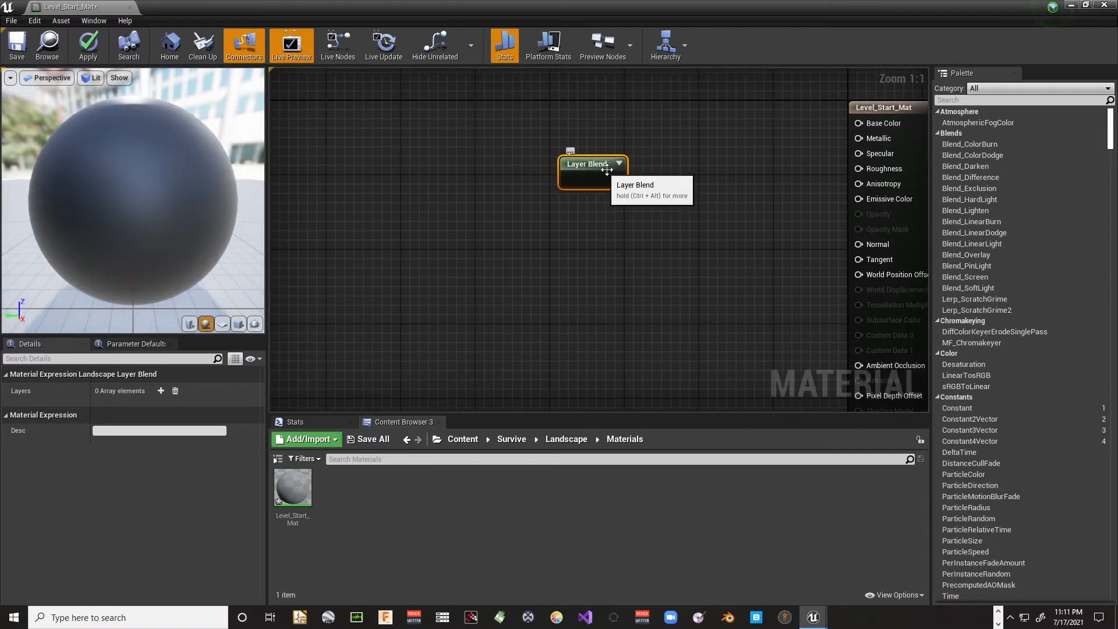
right_drag(531, 208, 542, 227)
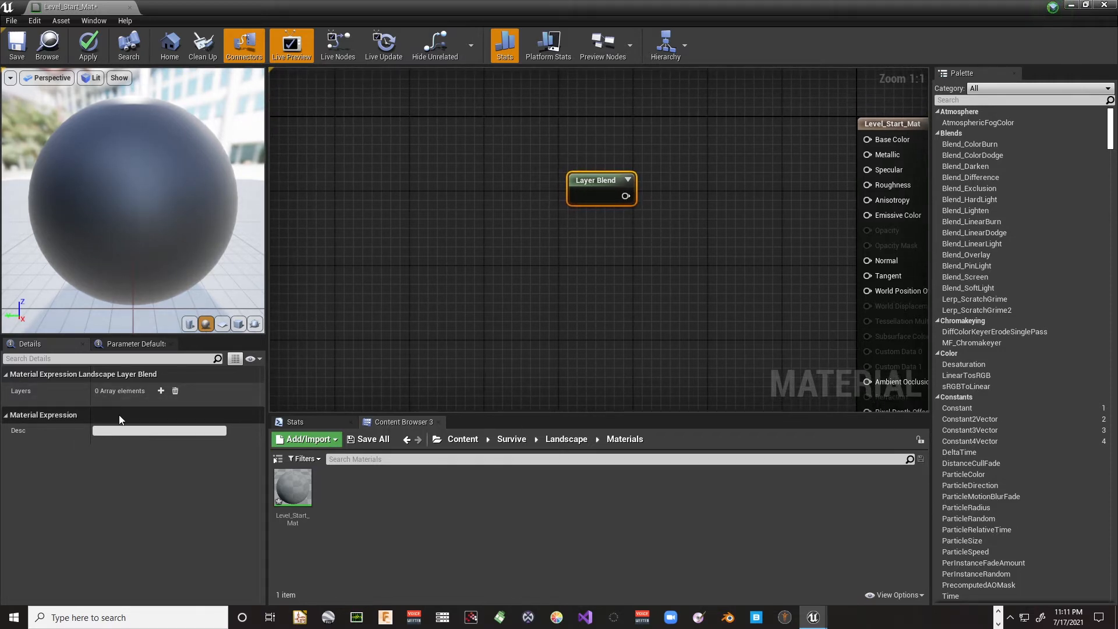
Add four layers to the Layer Blend node
click(161, 390)
click(161, 391)
click(160, 391)
click(161, 391)
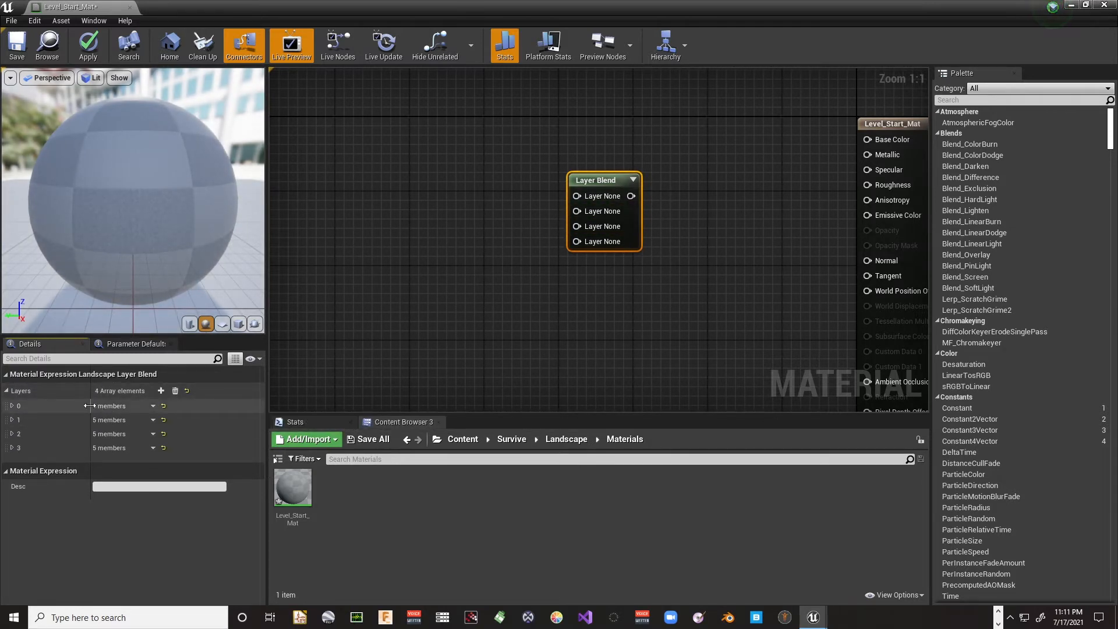
Name the Layer Blend node's first two layers (0 and 1) Layer A and Layer B
click(12, 407)
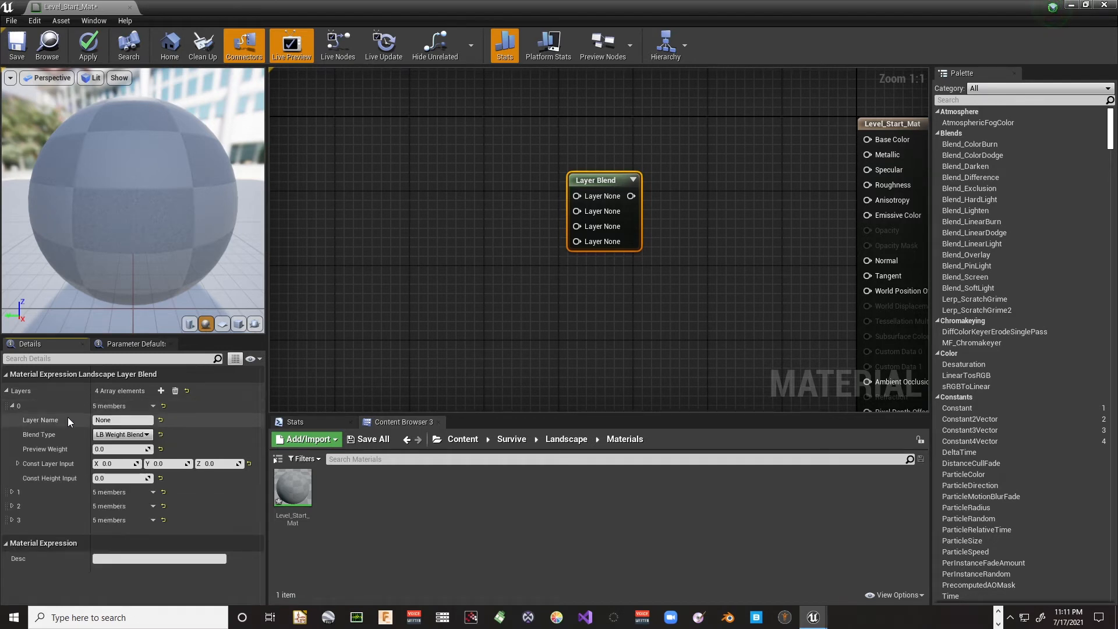
click(118, 421)
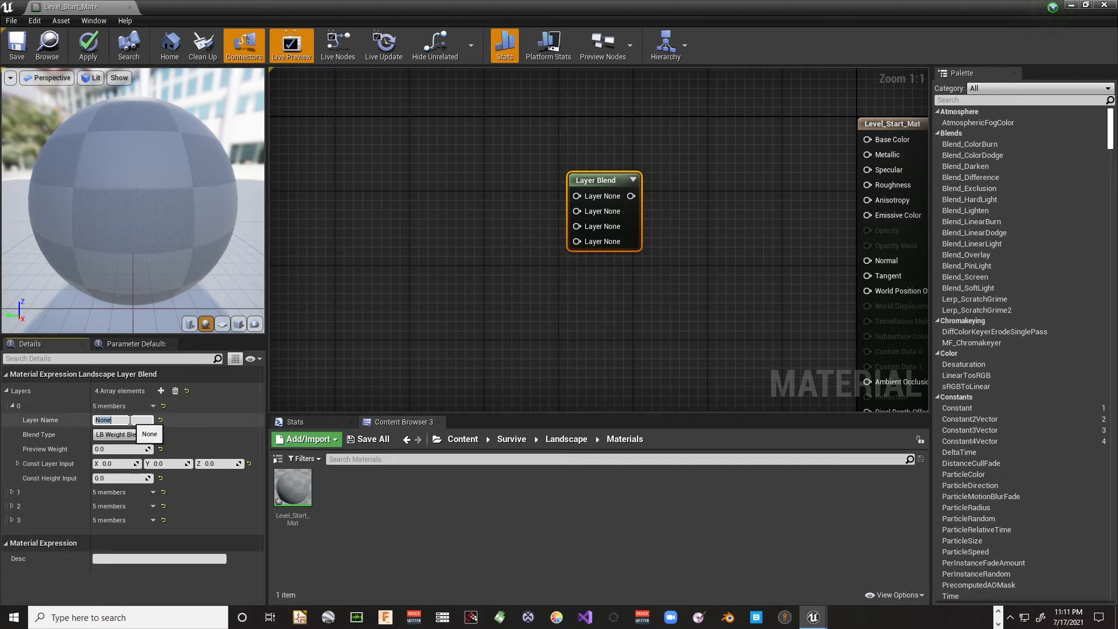
text(Layer A)
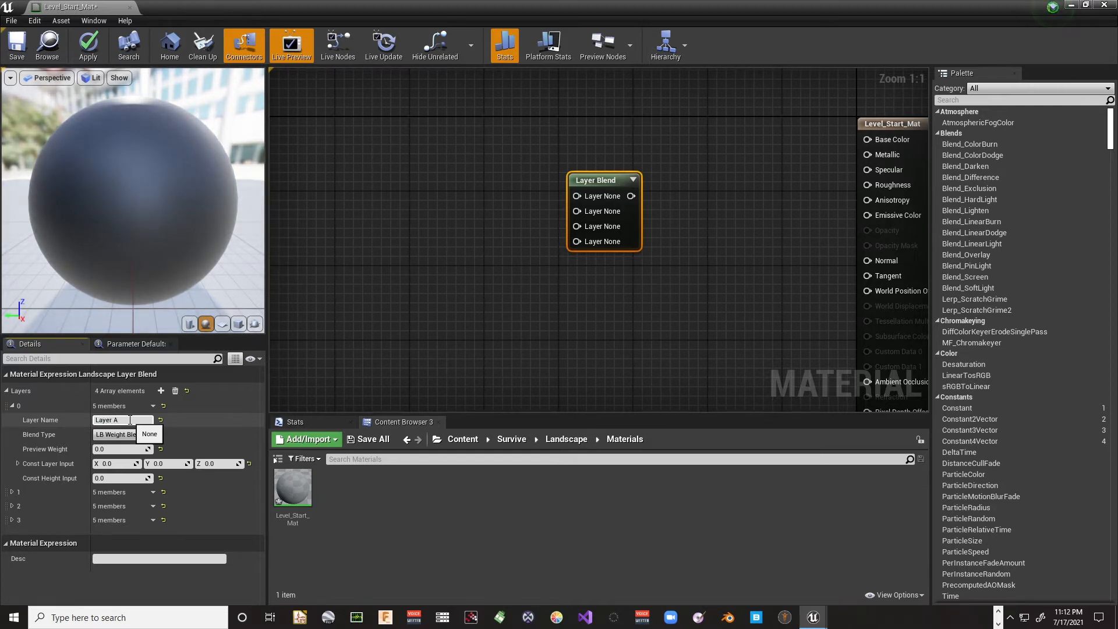
key(Return)
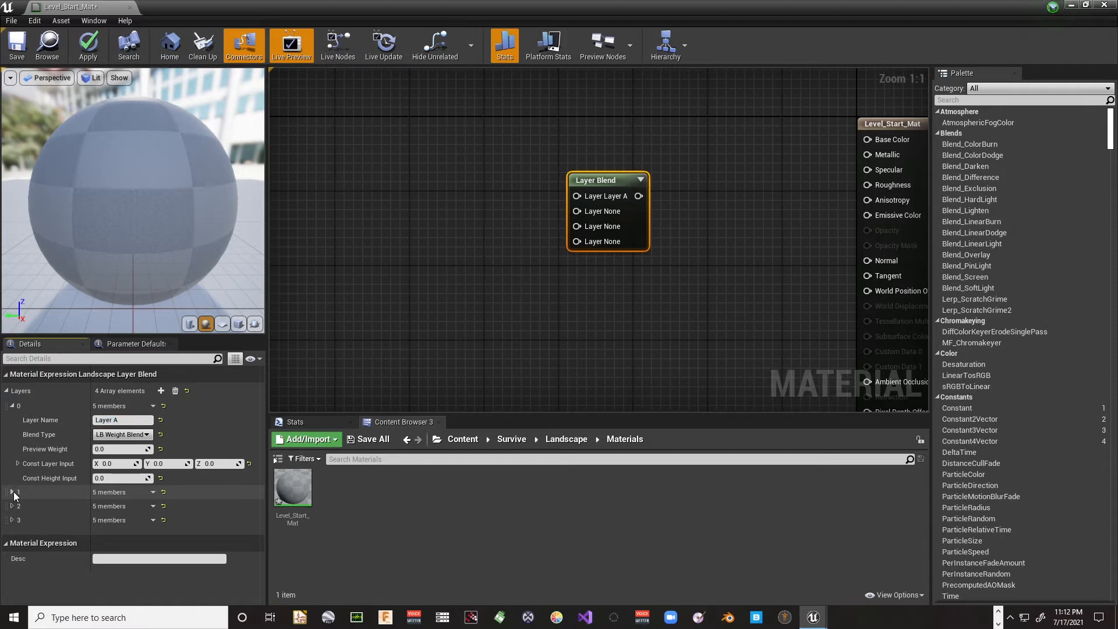
click(12, 492)
click(116, 506)
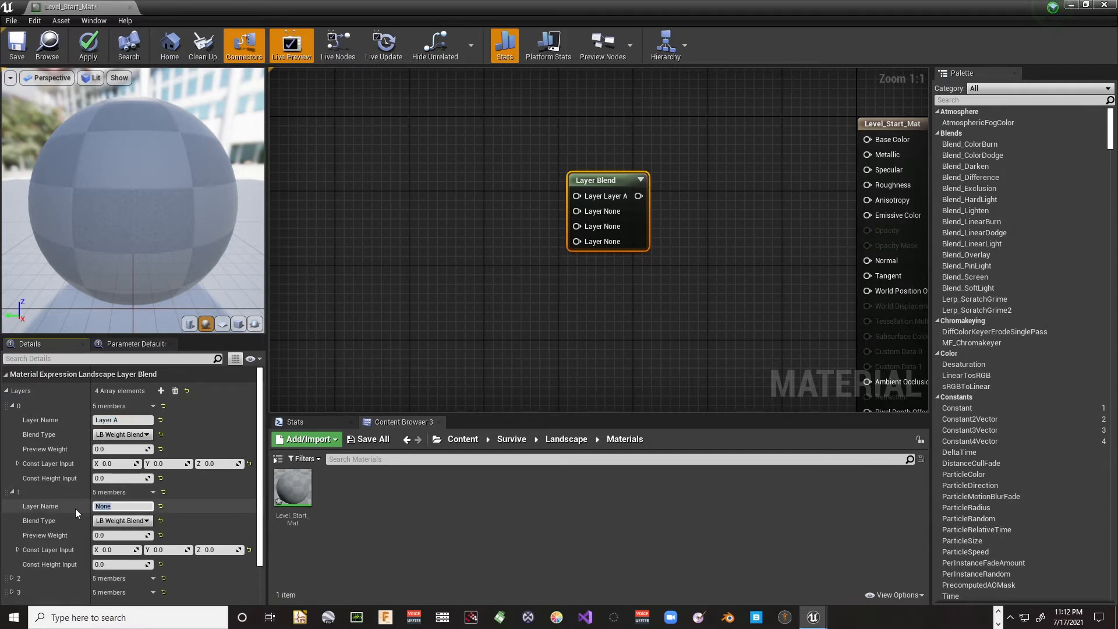
text(Layer B)
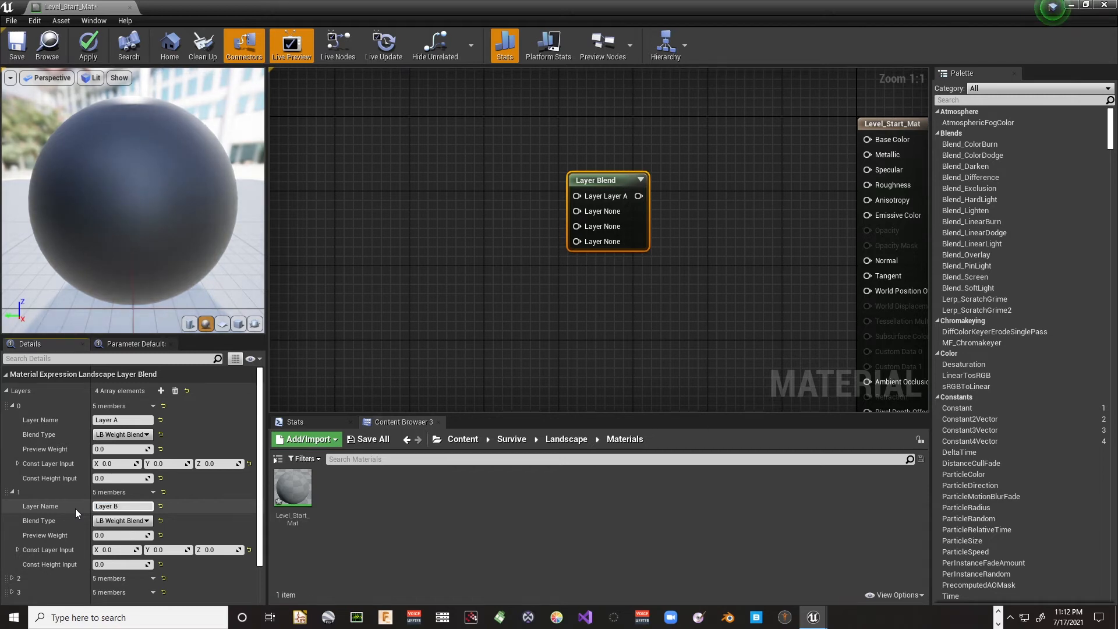
key(Return)
scroll(46, 571, down, 2)
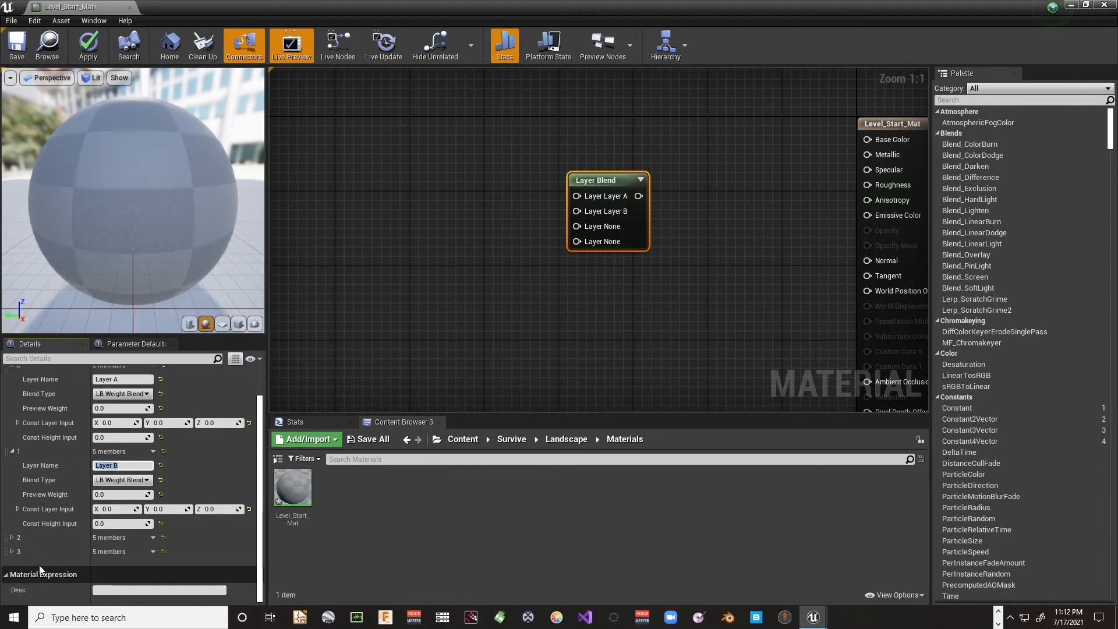
Name the Layer Blend node's last two layers (2 and 3) Layer C and Layer Auto
click(11, 538)
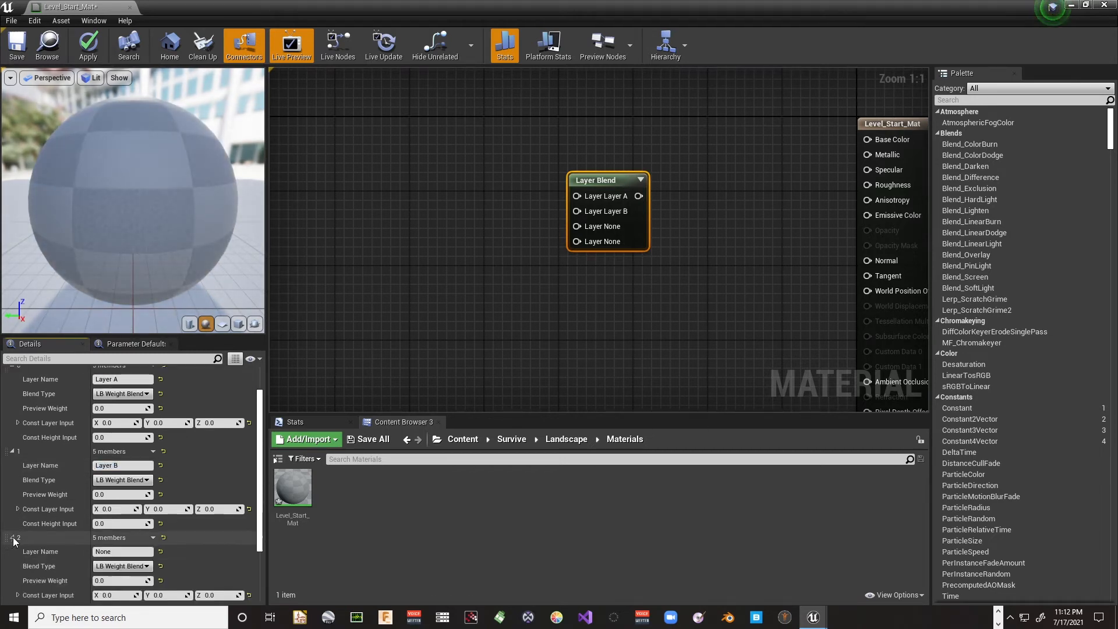
click(106, 553)
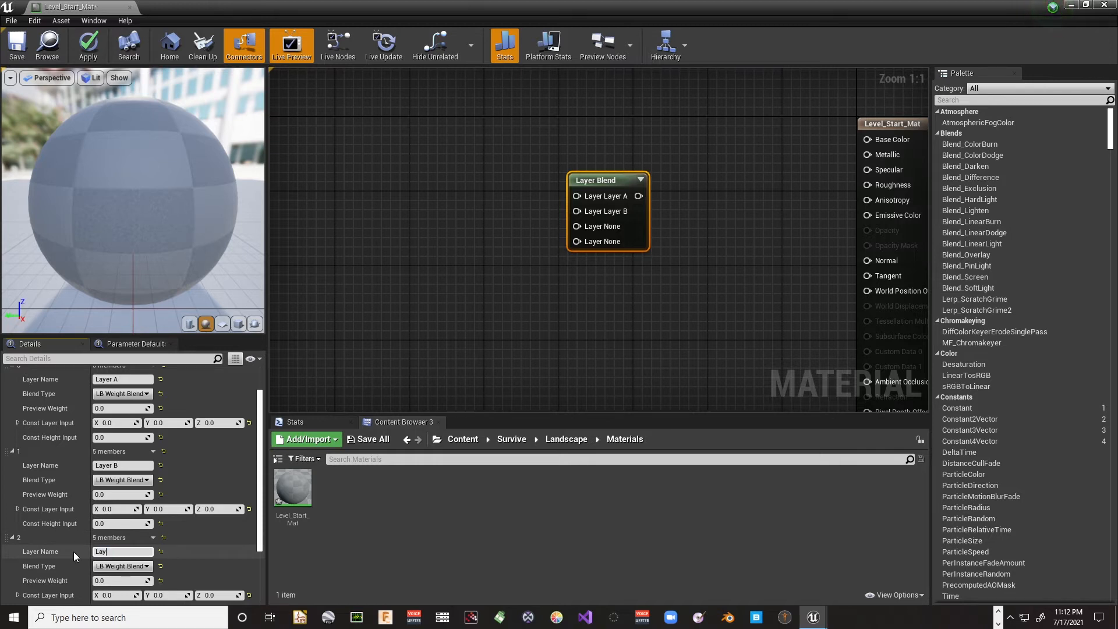
text(Layer C)
key(Return)
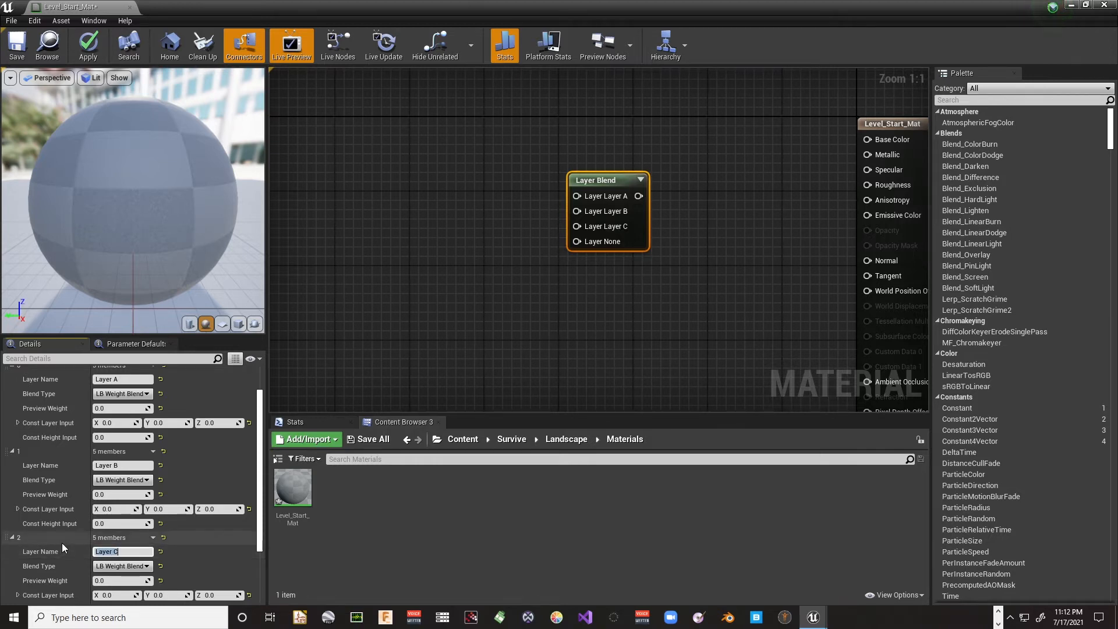
scroll(35, 547, down, 3)
click(11, 551)
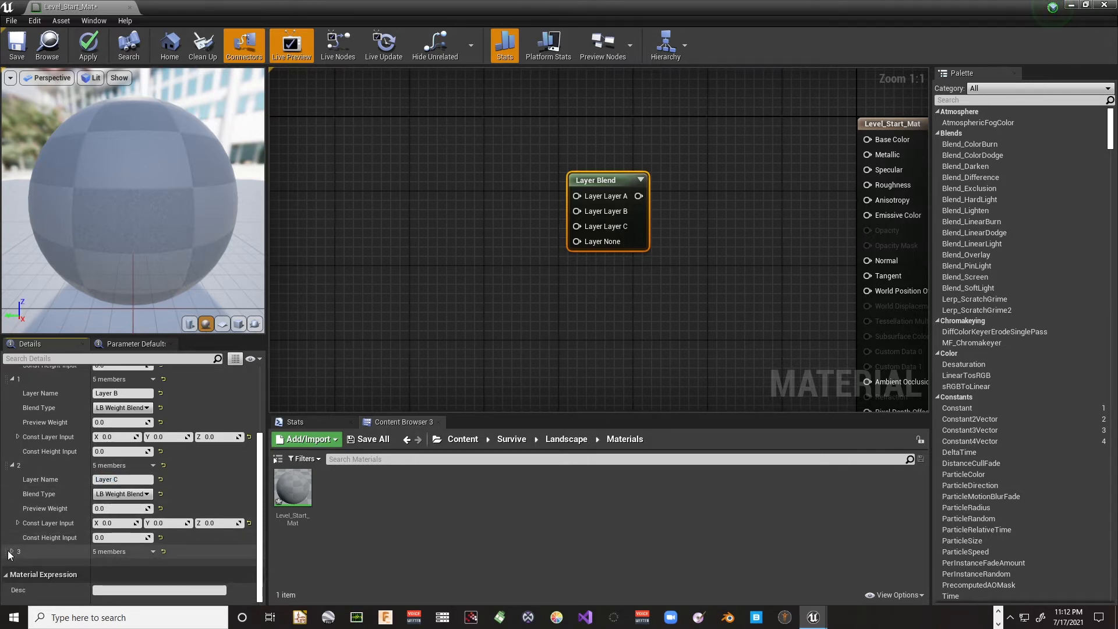
click(10, 550)
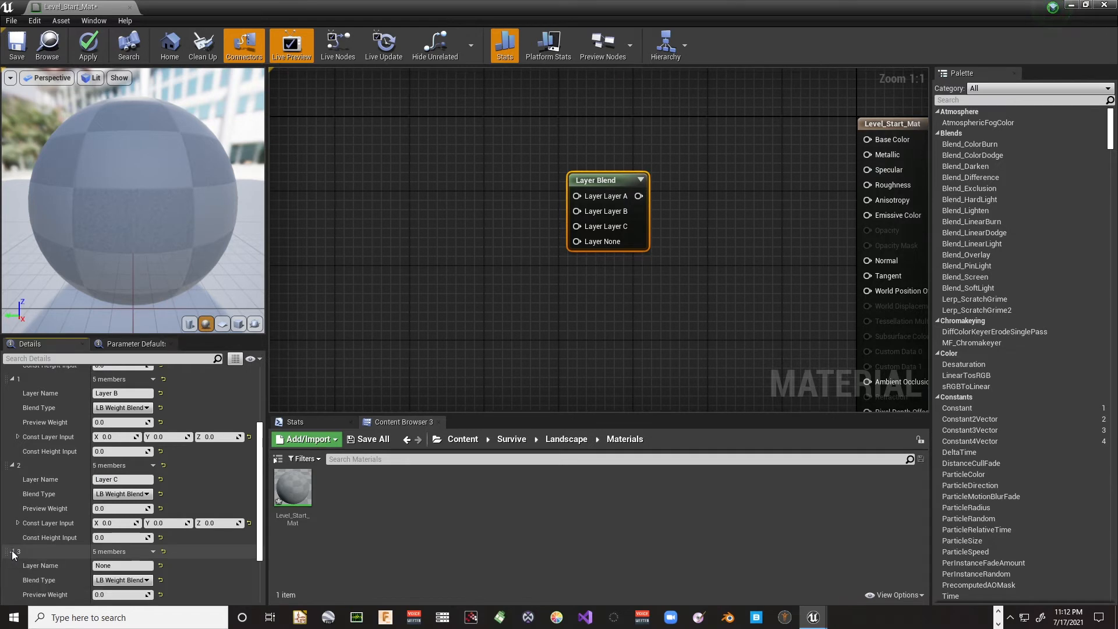
click(127, 569)
text(La)
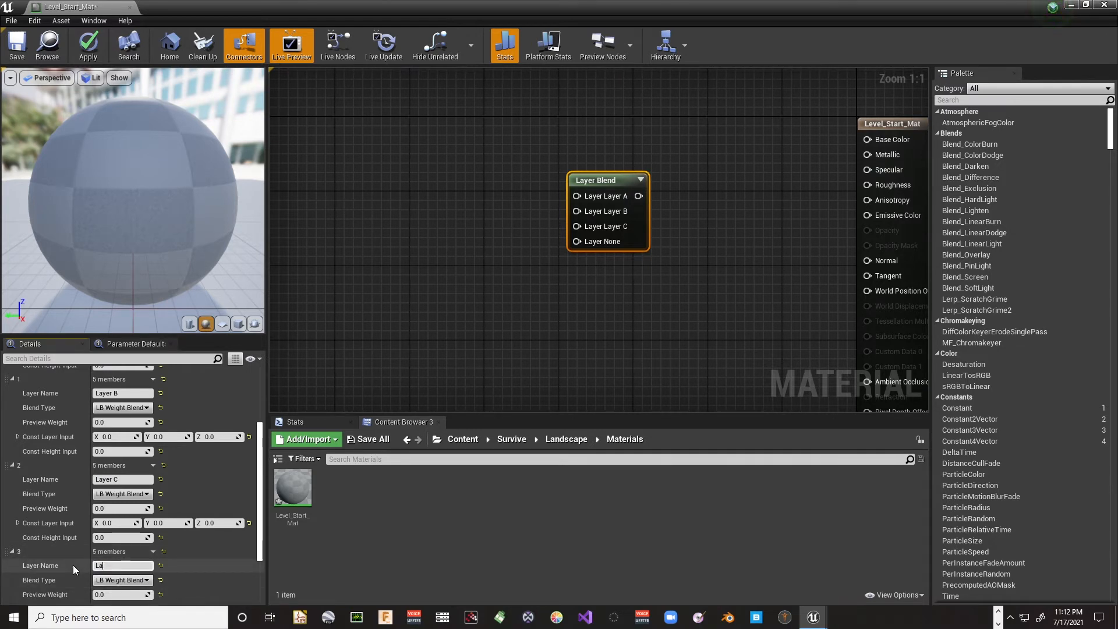
text(yer Auto)
key(Return)
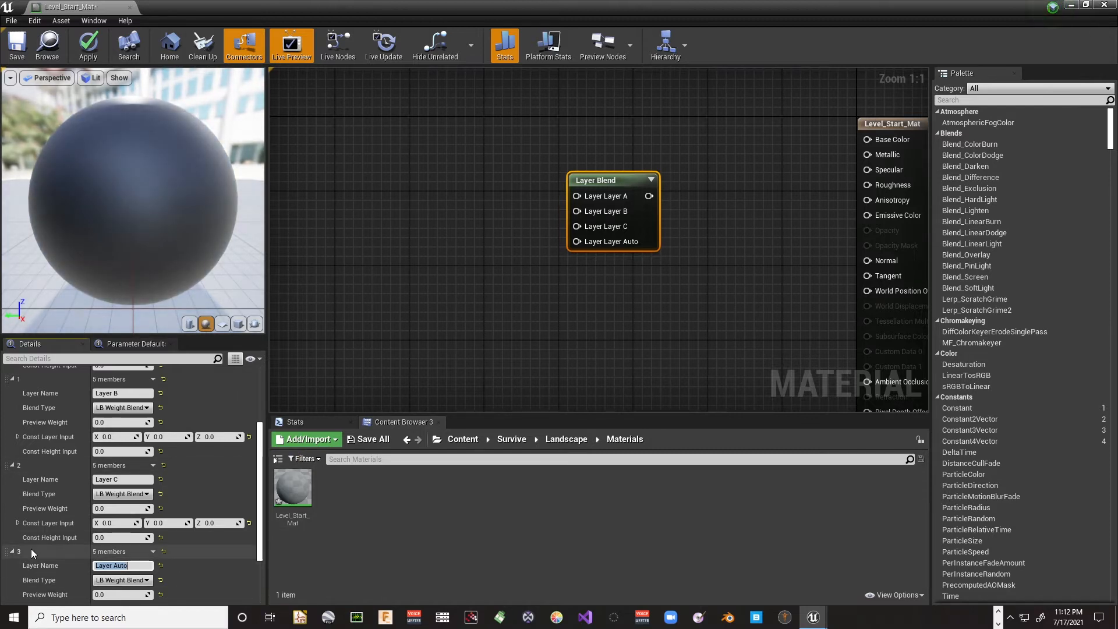
Save the Level_Start_Mat material and dock its editor window alongside the level editor
click(535, 232)
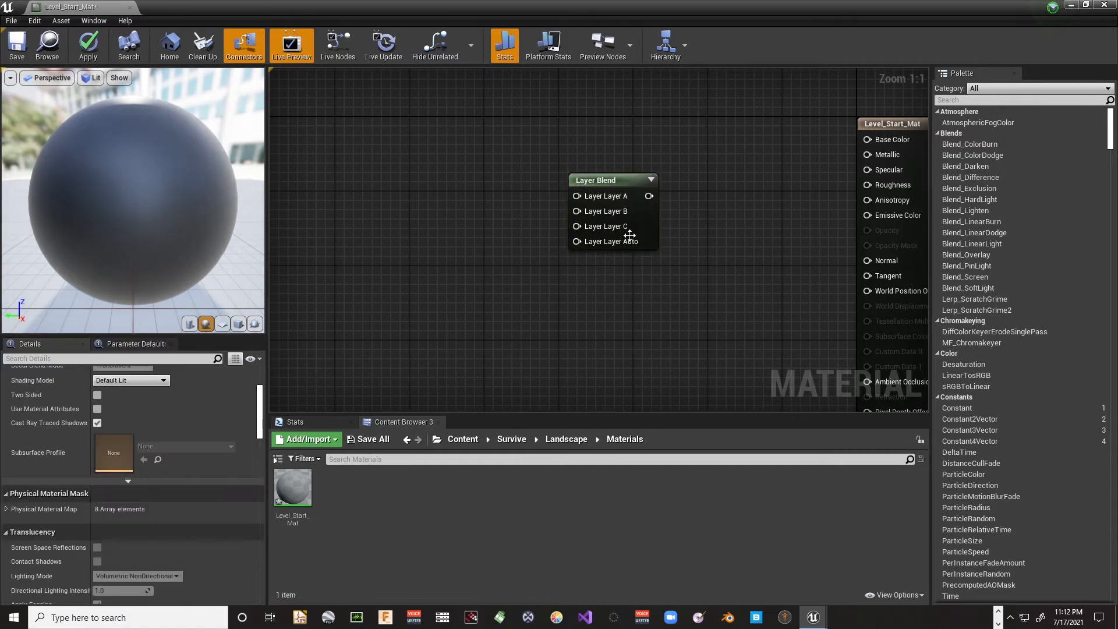
drag(619, 185, 610, 185)
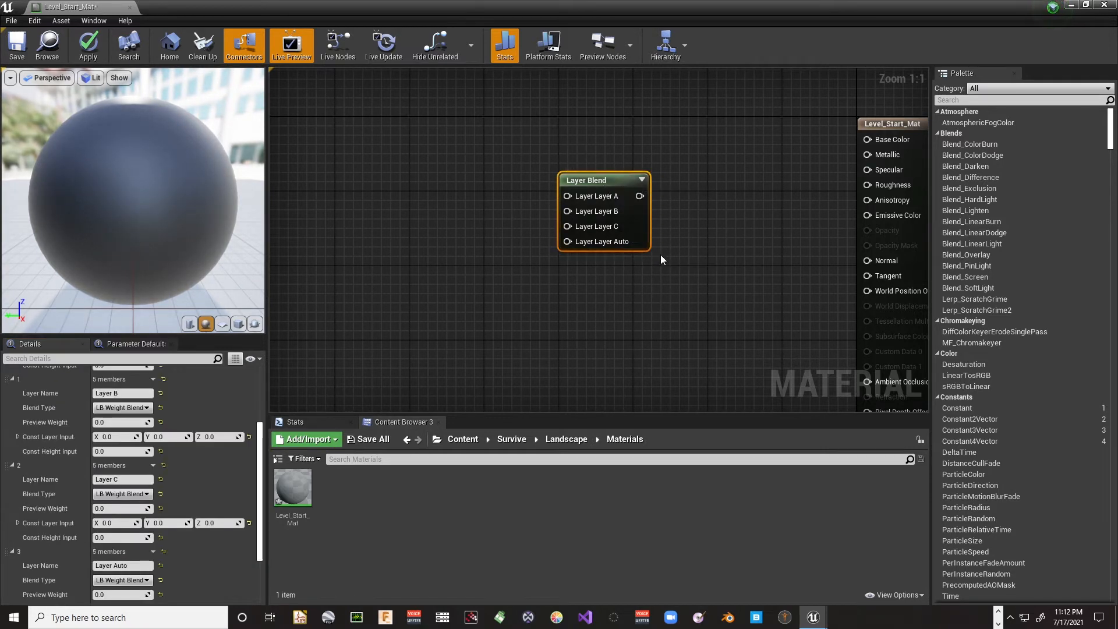
right_drag(581, 295, 645, 310)
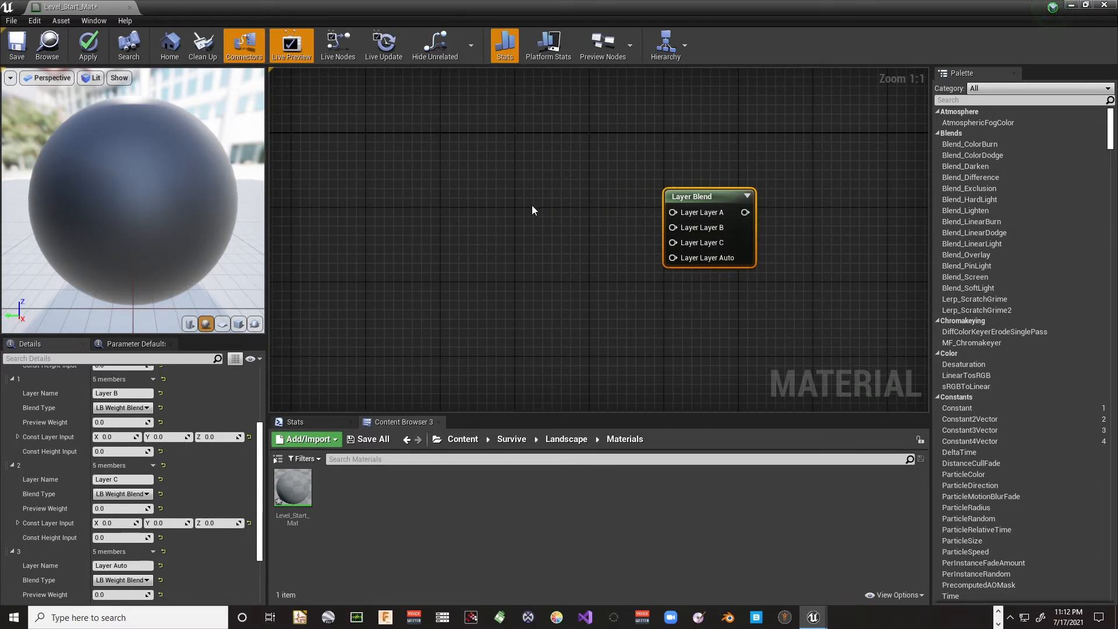
right_drag(532, 208, 545, 249)
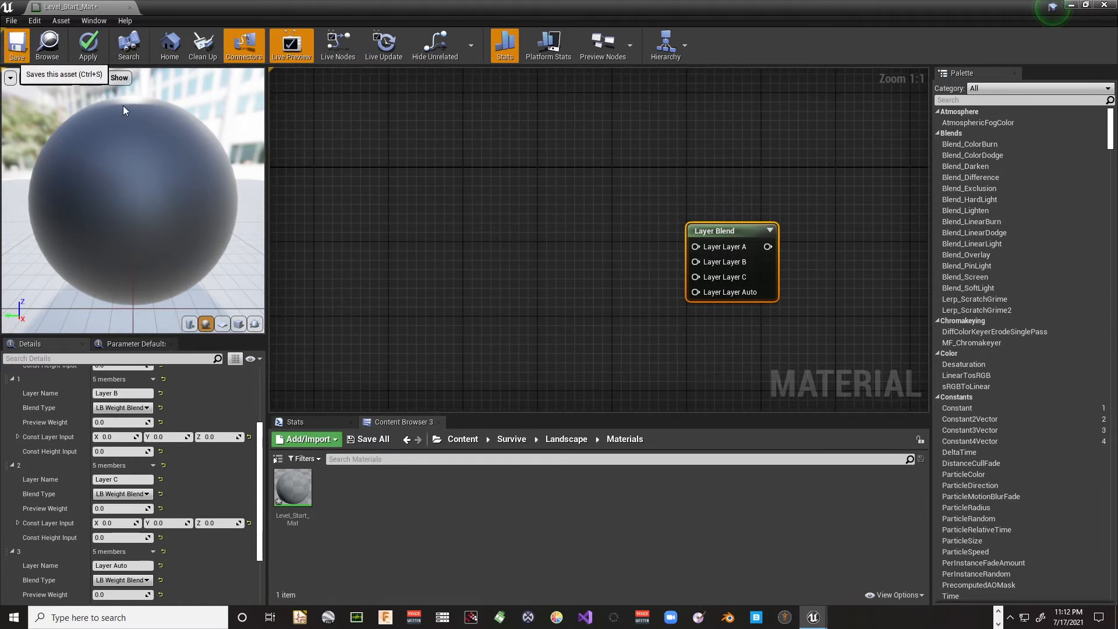
click(18, 46)
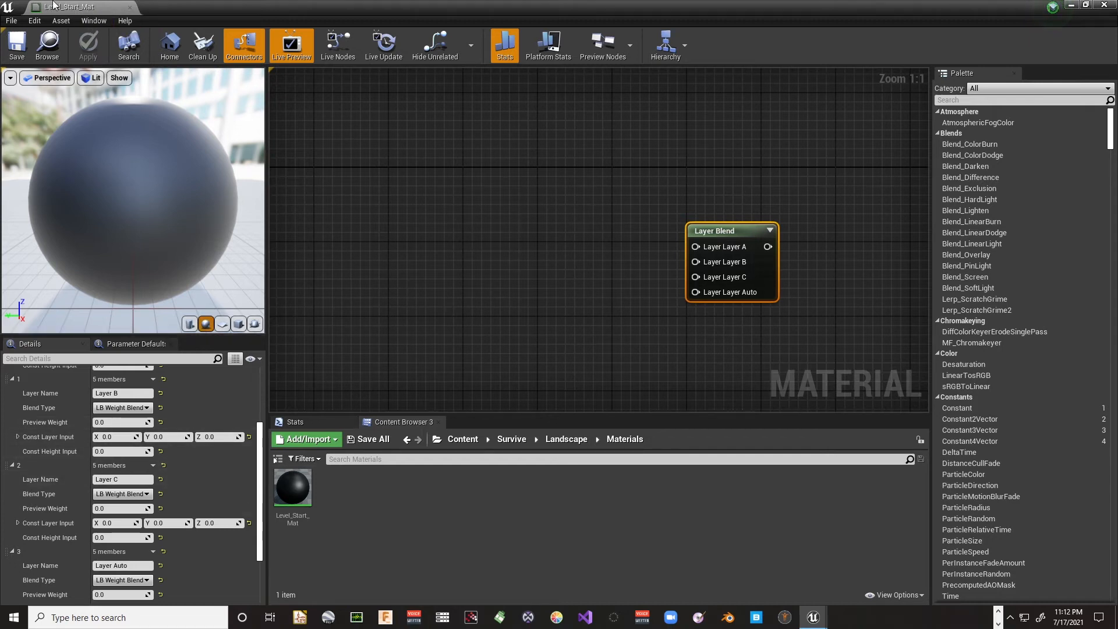
drag(61, 7, 180, 7)
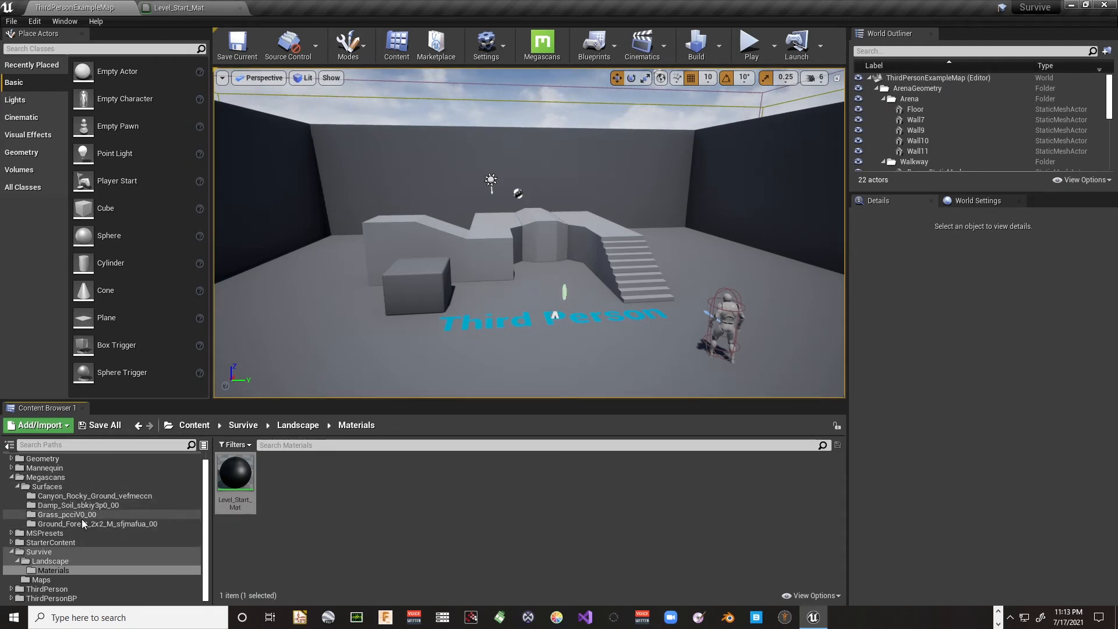
Open the Canyon_Rocky_Ground material instance from the Megascans surfaces and locate its parent material in the project content
click(74, 495)
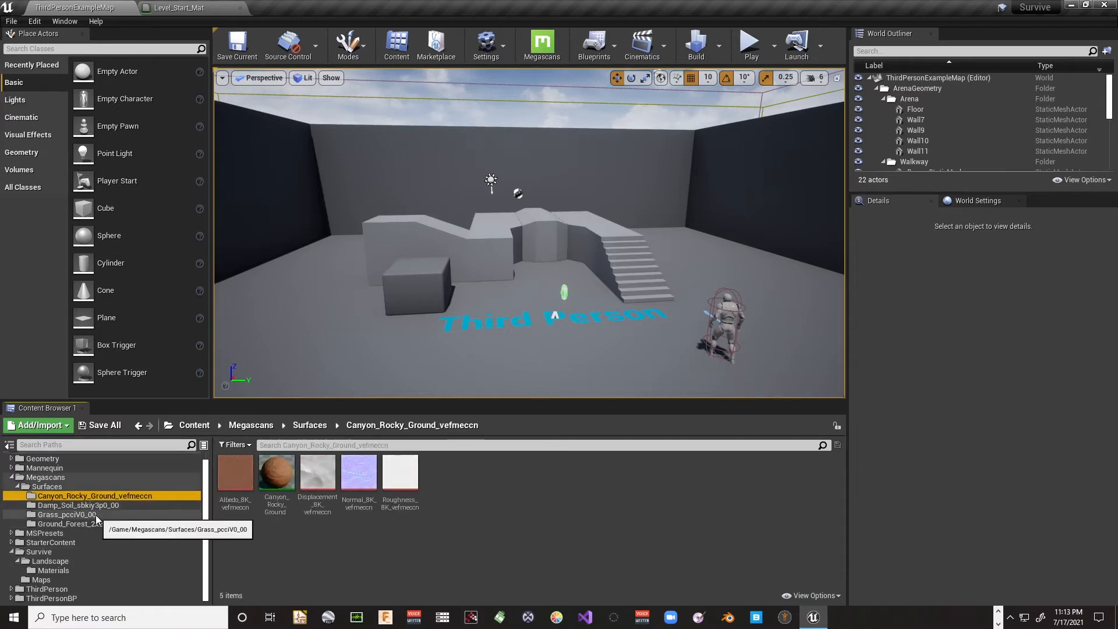
double_click(279, 481)
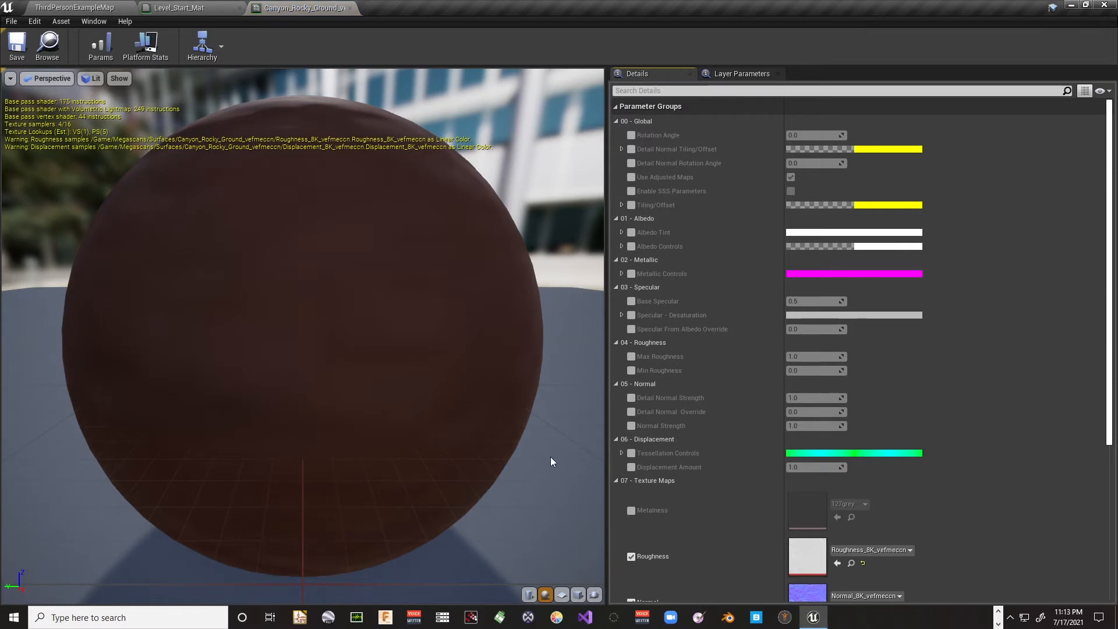
scroll(735, 360, down, 2)
scroll(729, 359, down, 10)
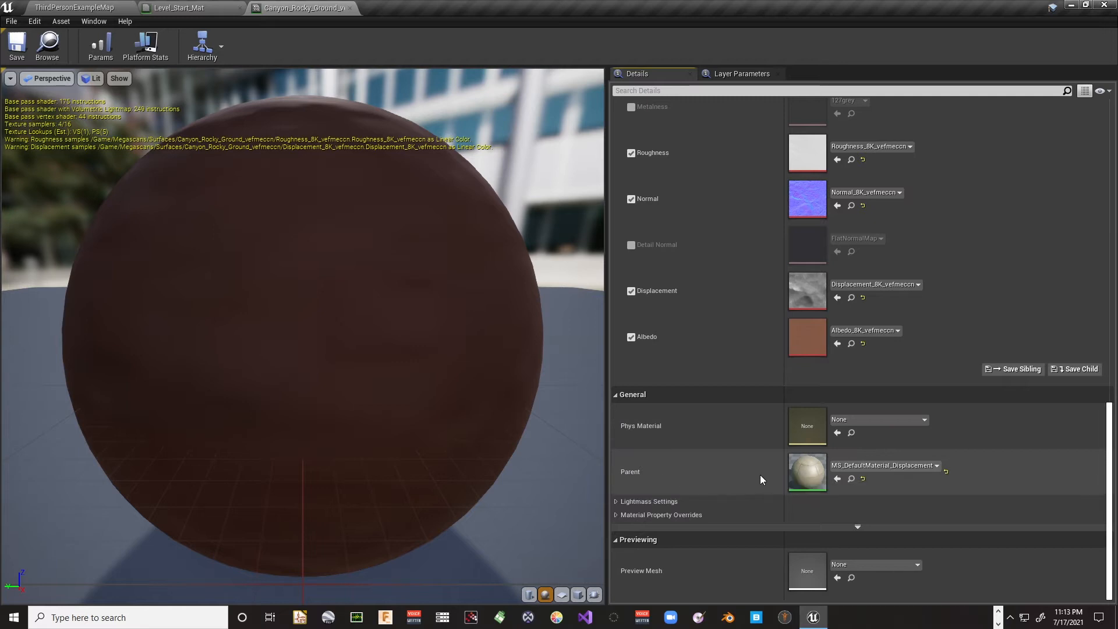
click(851, 478)
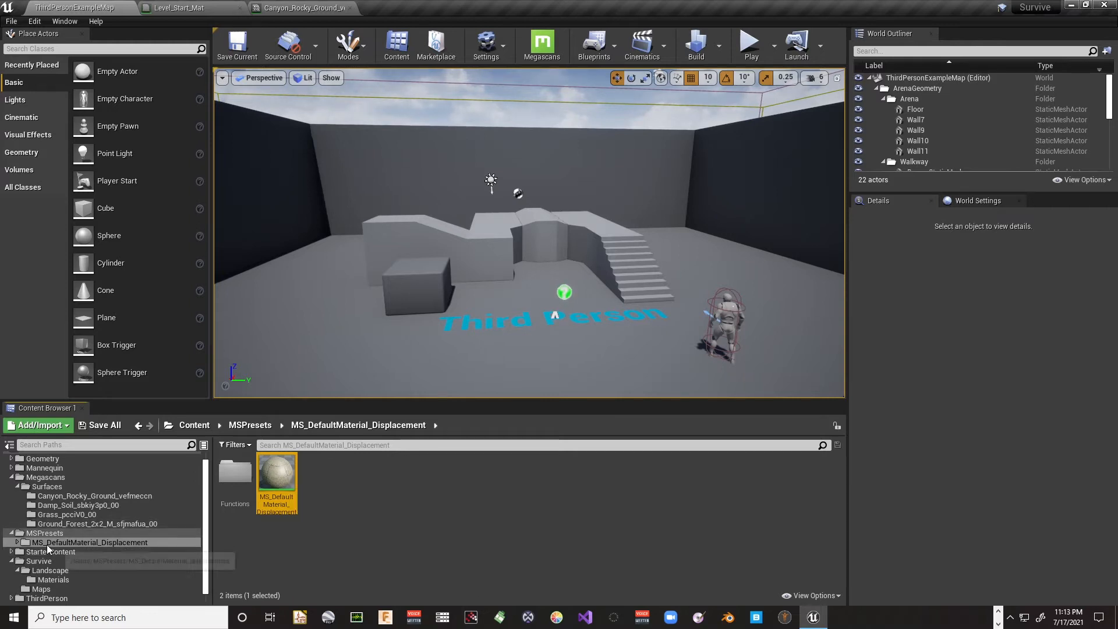
Examine the node network of MS_DefaultMaterial_Displacement, from tiling and textures to displacement, and close it and the Canyon_Rocky_Ground instance
double_click(284, 481)
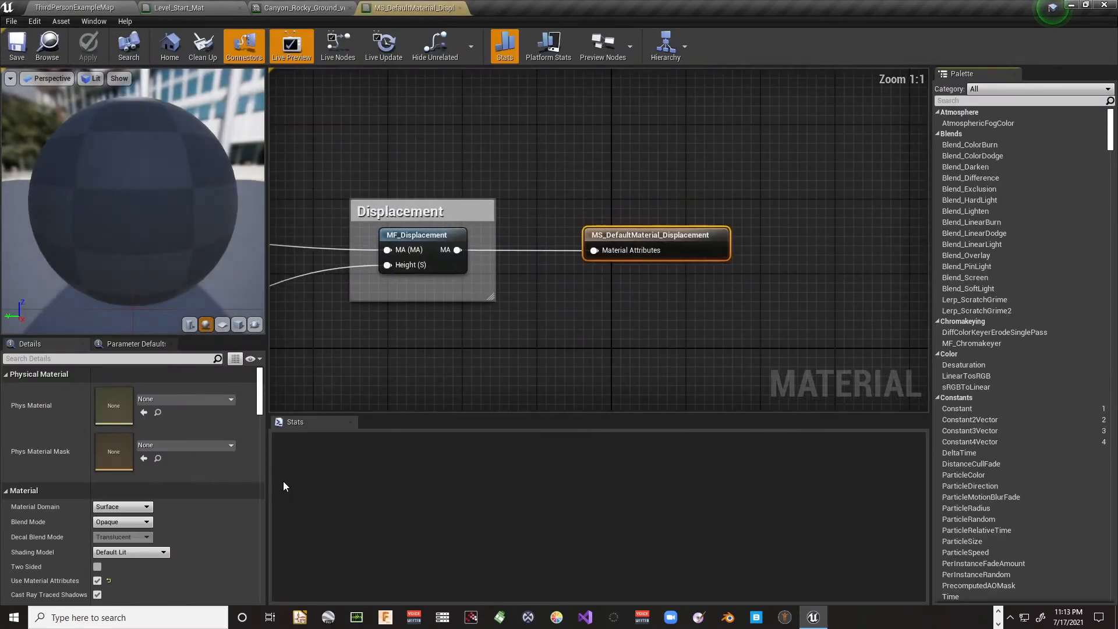
right_drag(364, 390, 844, 318)
scroll(844, 318, down, 5)
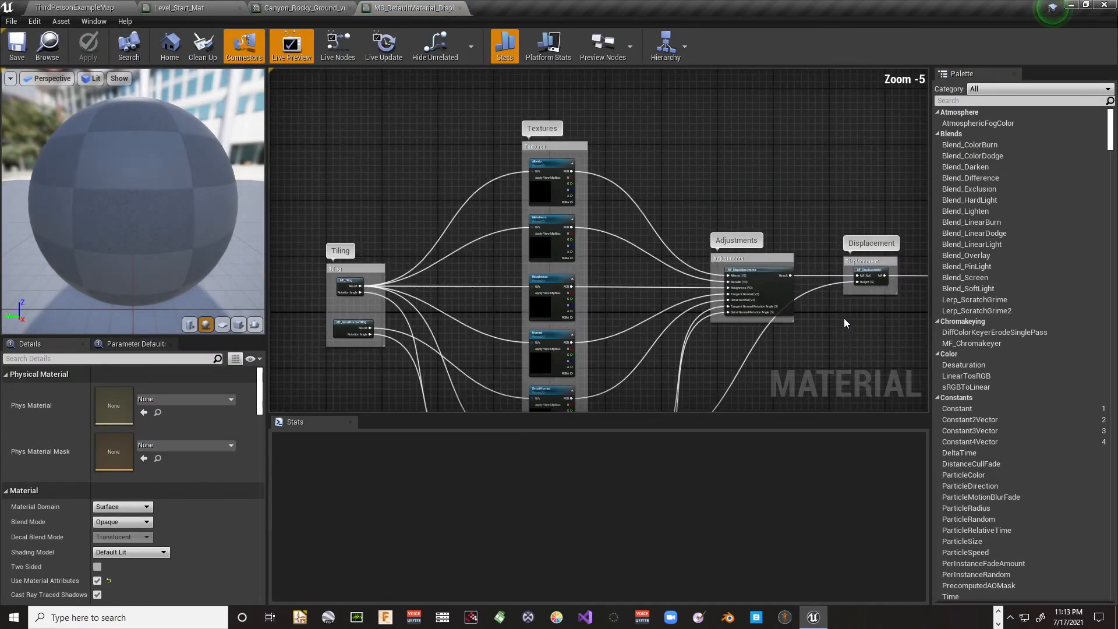
right_drag(683, 303, 659, 200)
scroll(659, 199, down, 3)
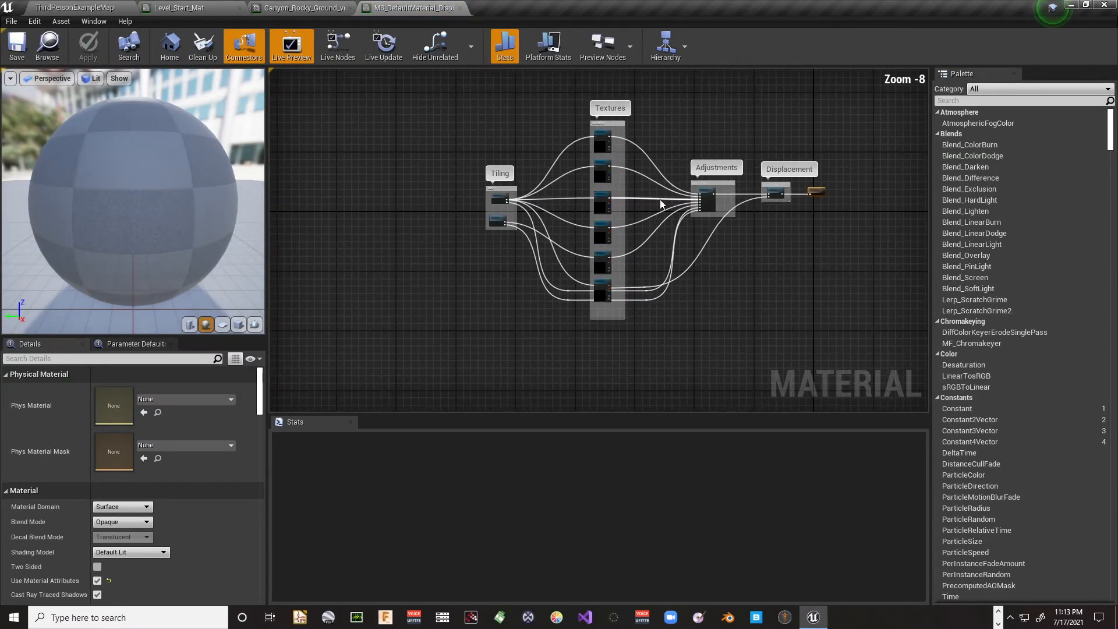
scroll(659, 199, up, 2)
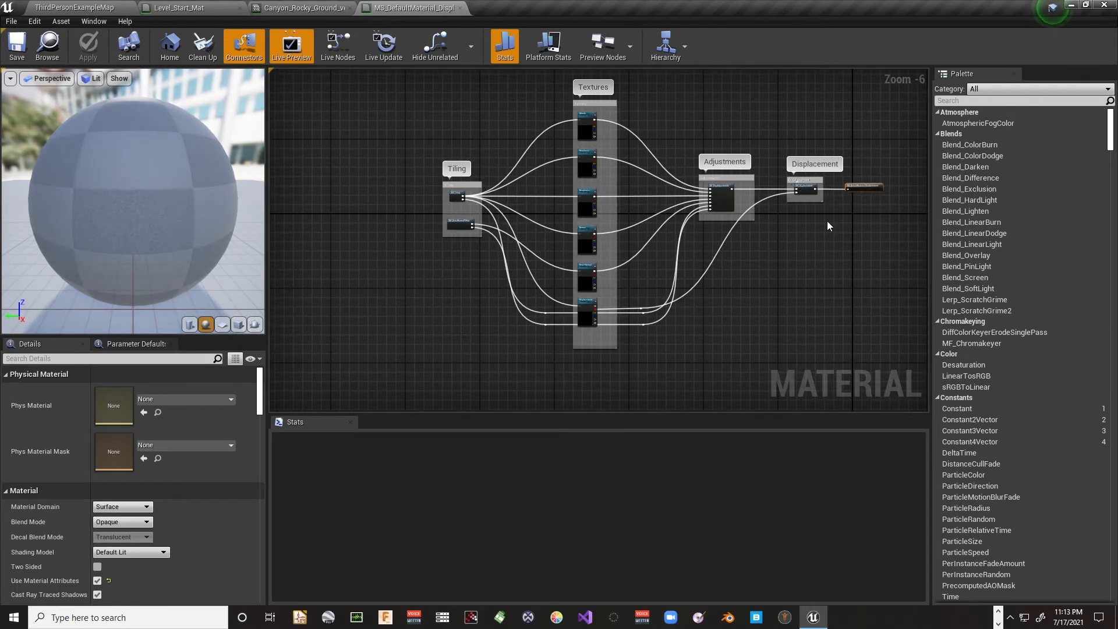
right_drag(787, 271, 766, 304)
drag(373, 82, 752, 353)
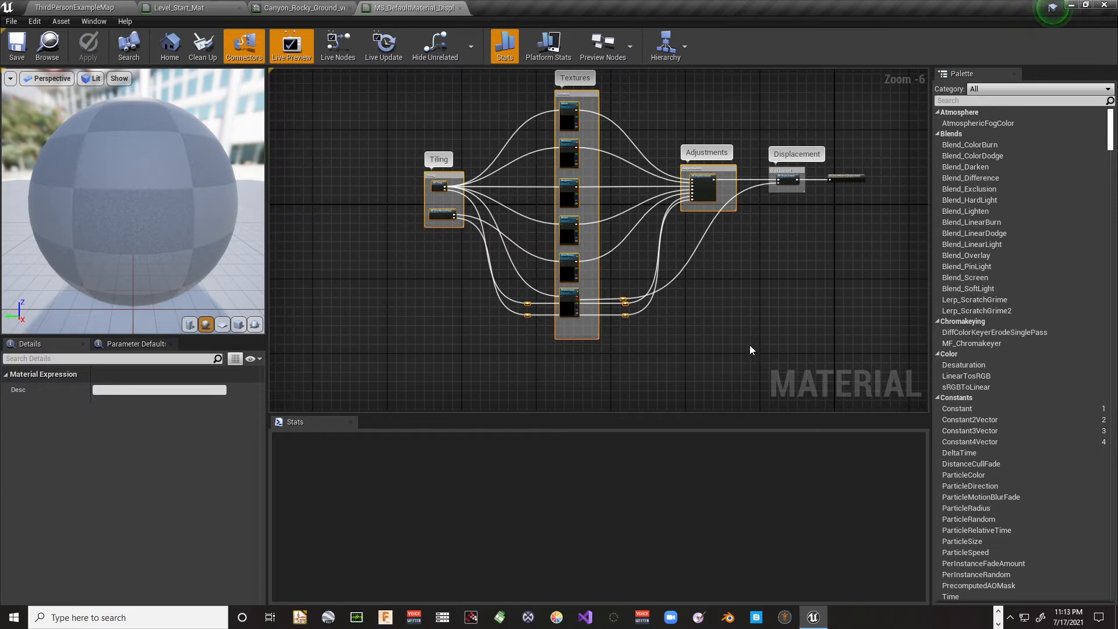
click(461, 9)
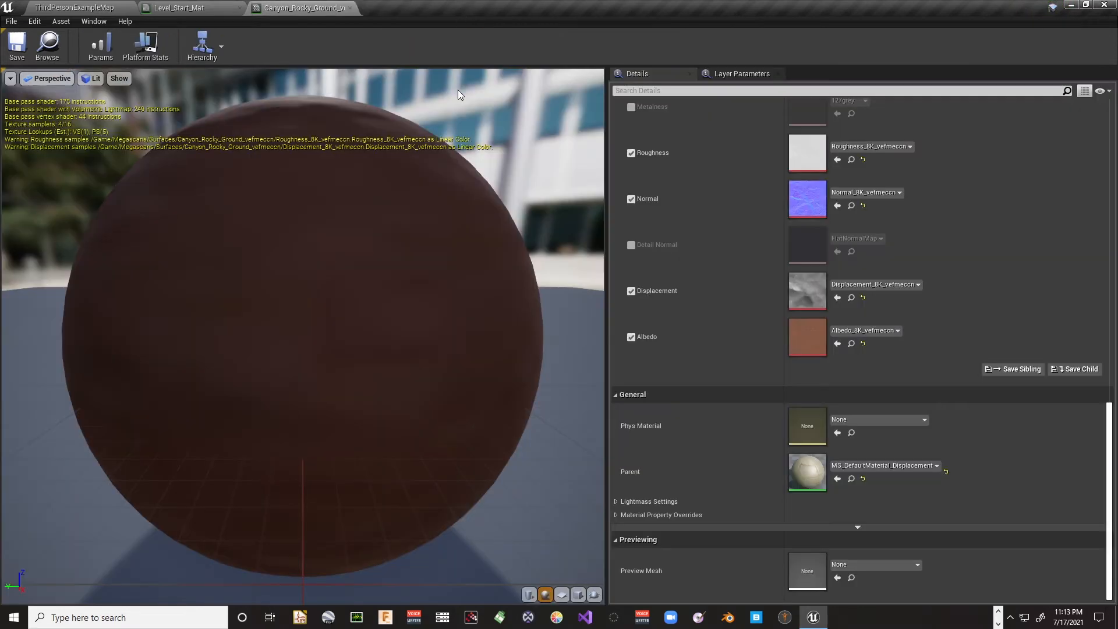
click(350, 8)
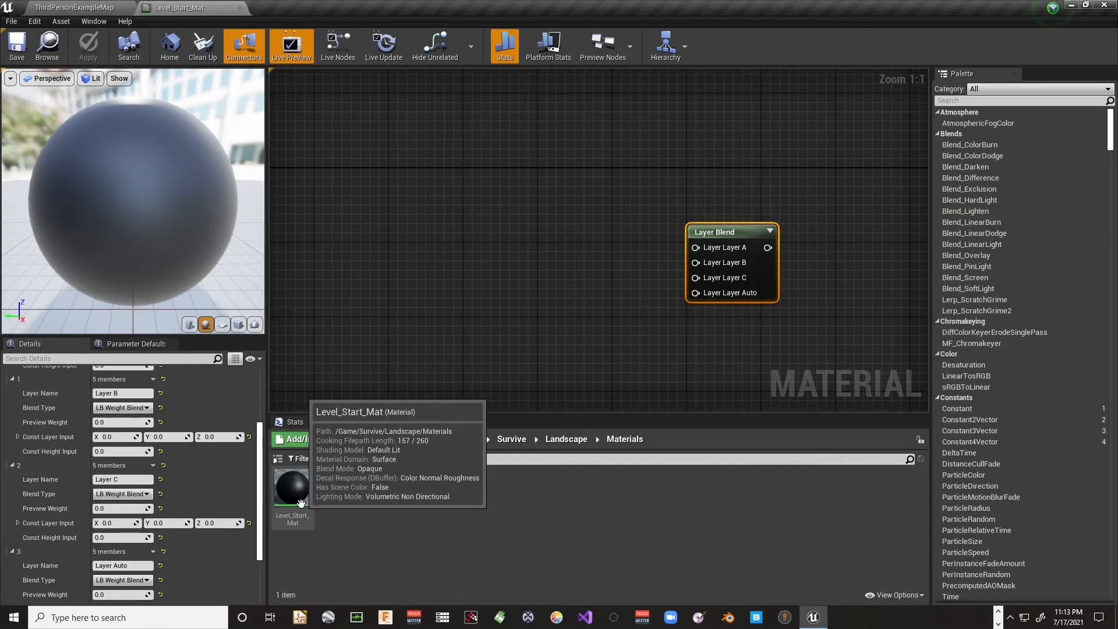
click(95, 8)
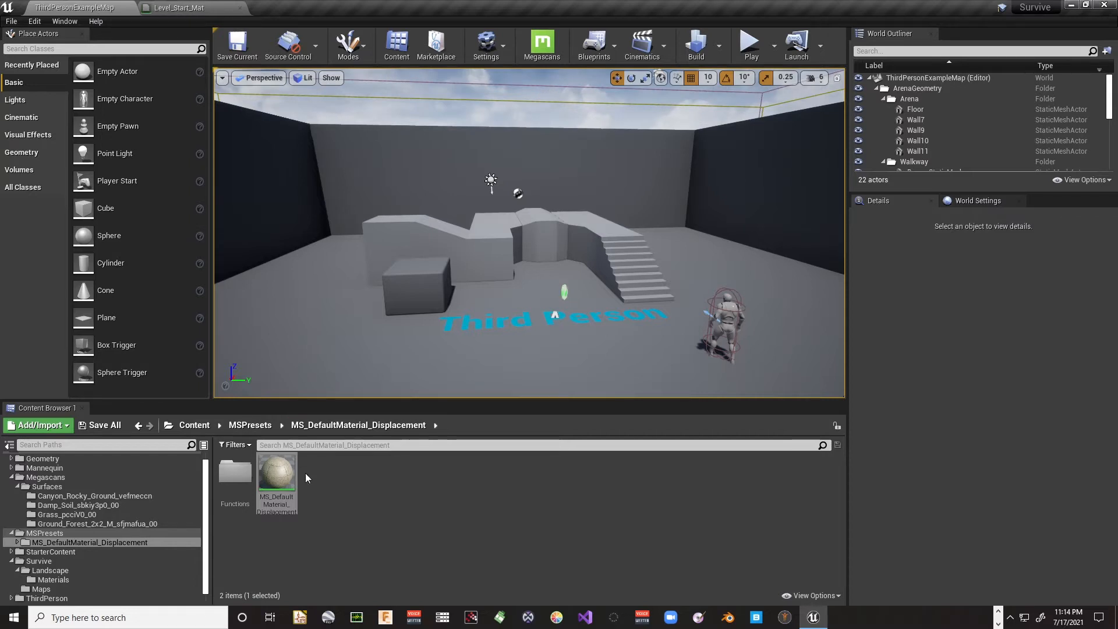
right_click(286, 476)
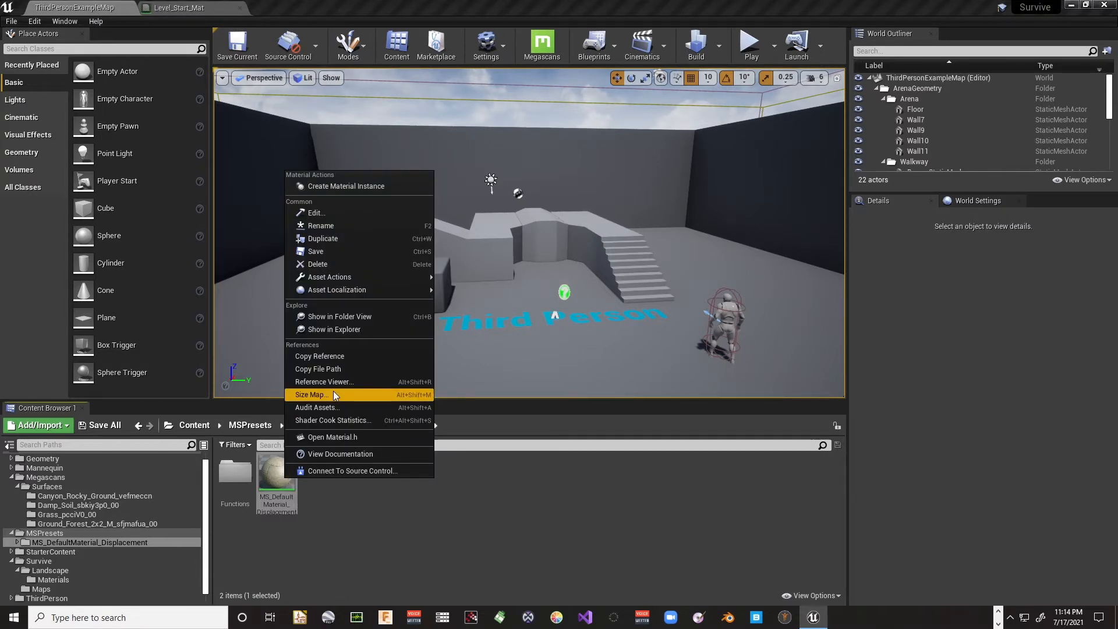
click(337, 236)
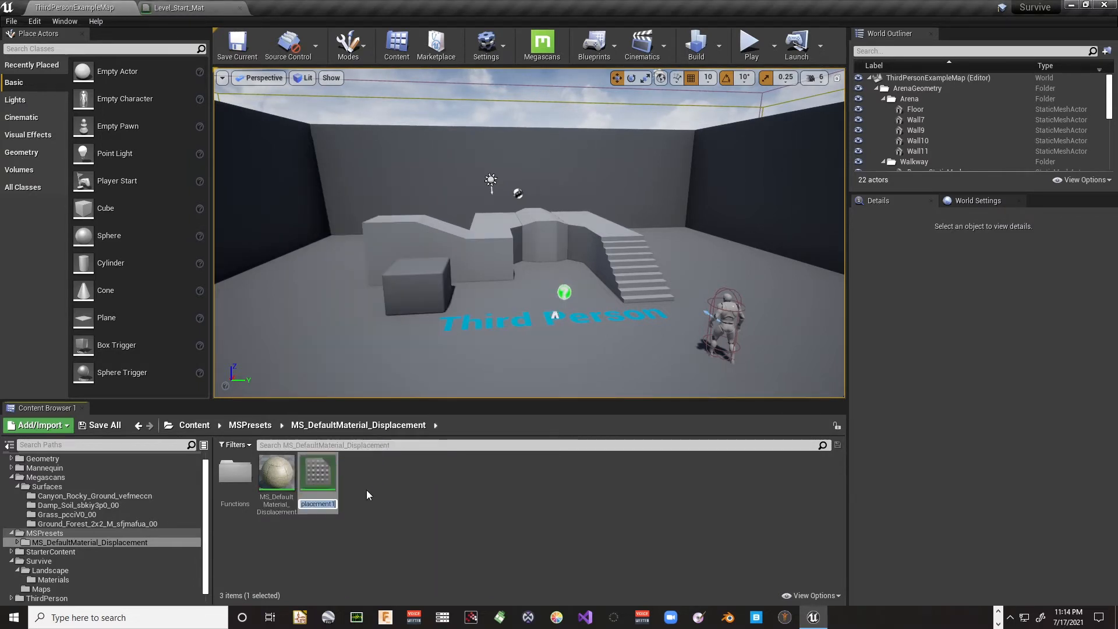
text(Le)
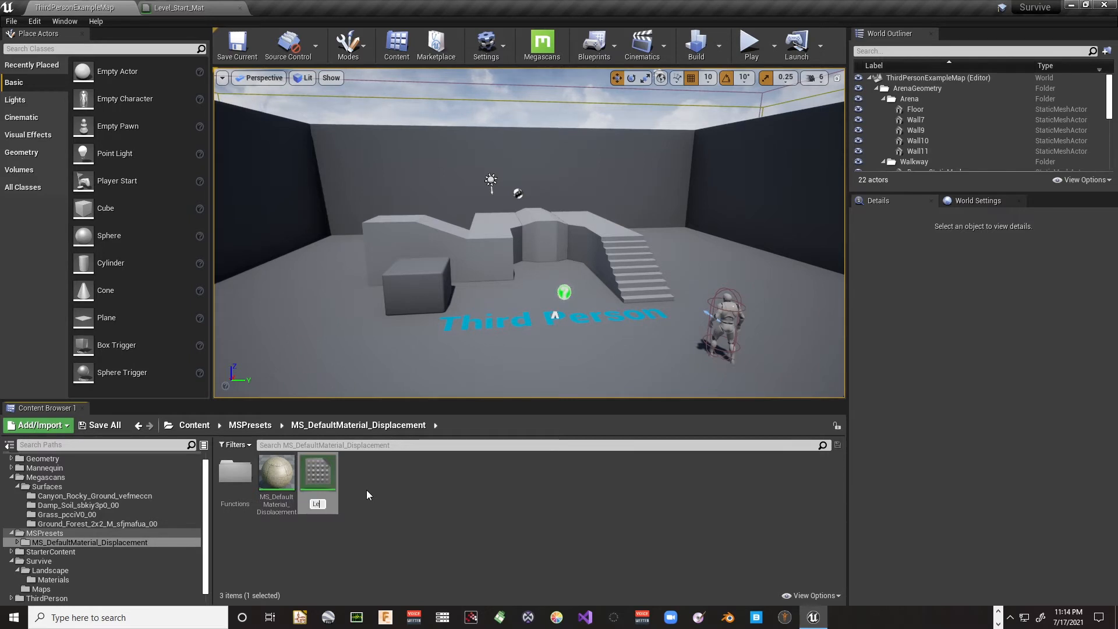
text(vel_)
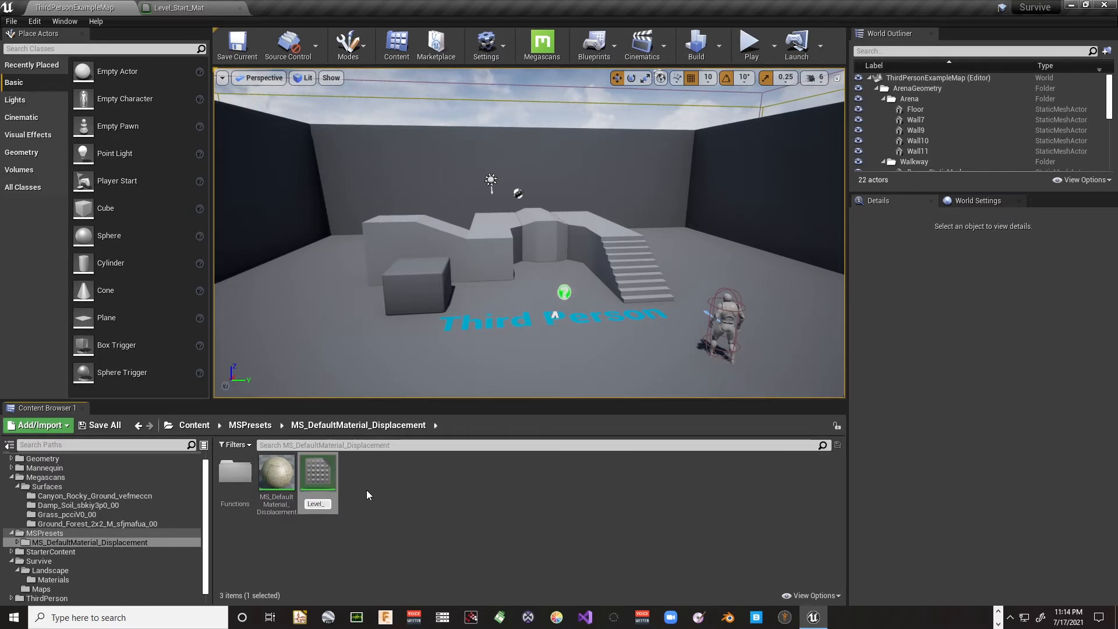
text(Start_)
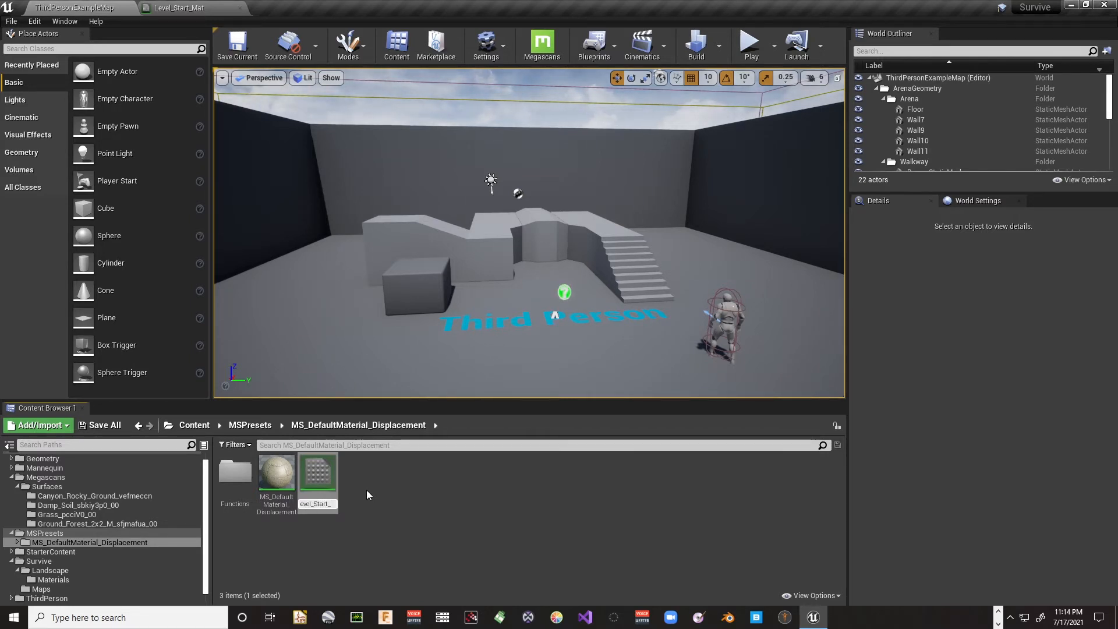
text(Layer_A)
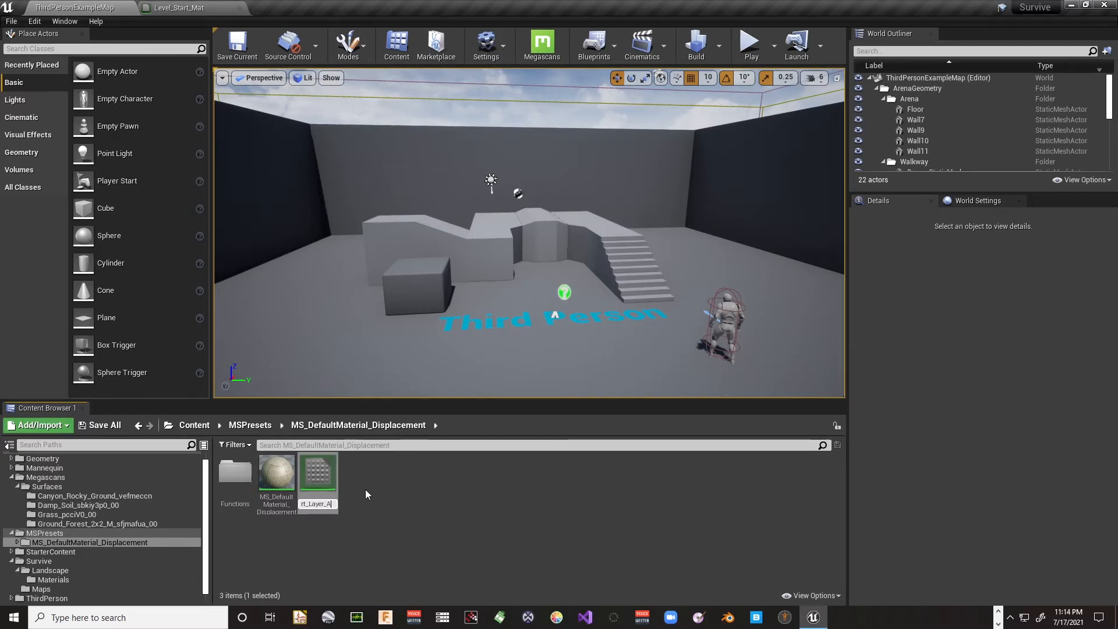
key(Escape)
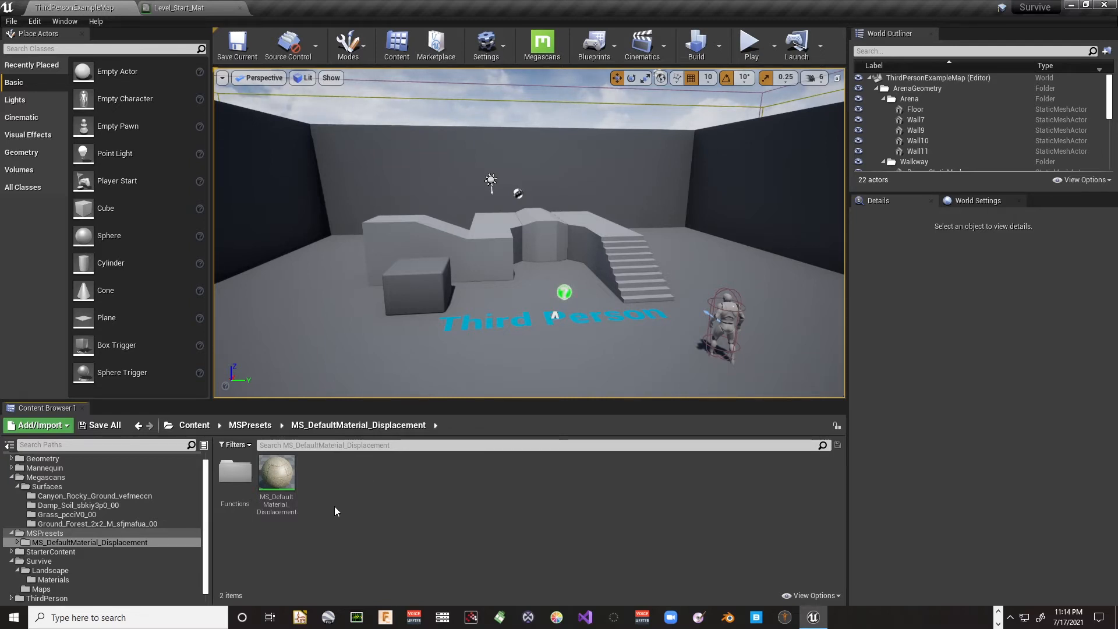
Open MS_DefaultMaterial_Displacement and copy its Tiling, Textures and Adjustments node groups with their wiring, leaving out Displacement
click(277, 476)
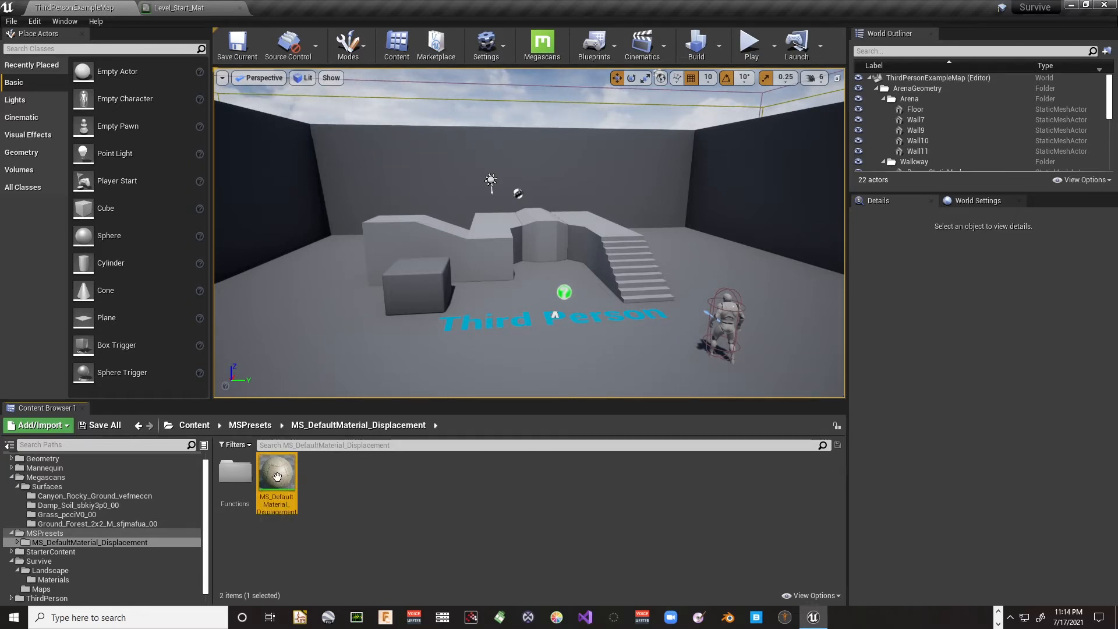
double_click(277, 476)
scroll(429, 194, down, 6)
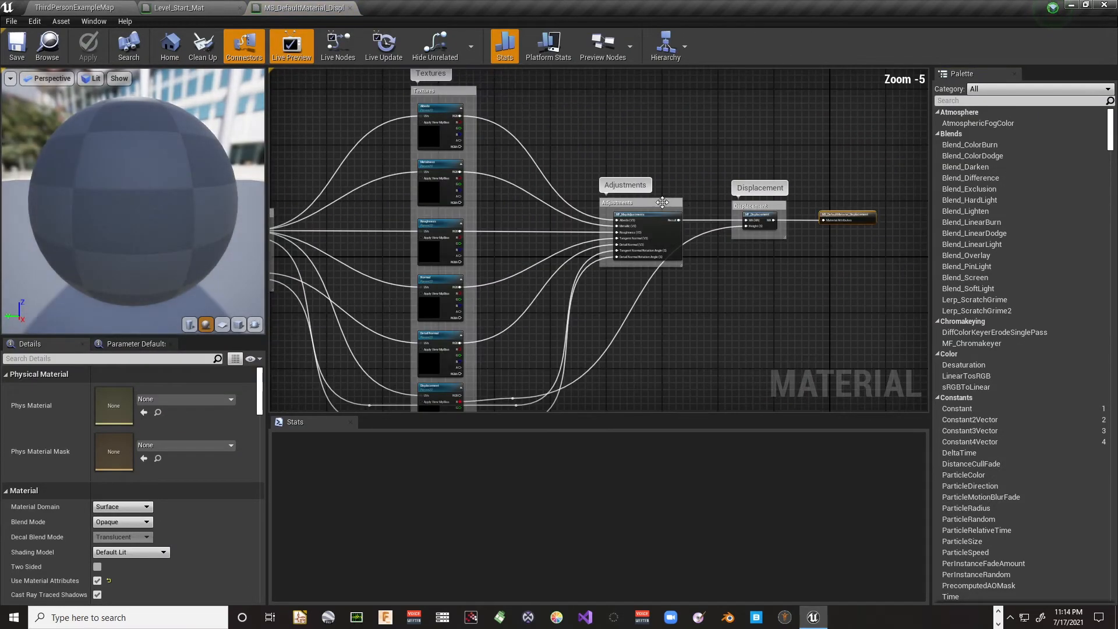
right_drag(563, 282, 632, 257)
scroll(688, 237, down, 3)
scroll(688, 238, up, 1)
drag(389, 107, 724, 386)
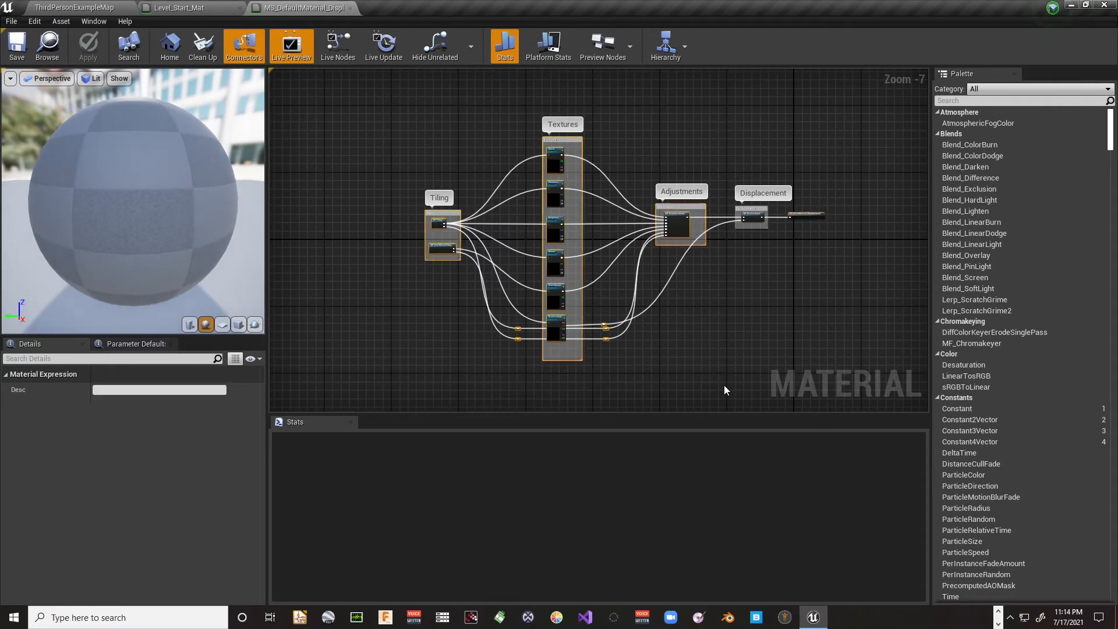
Create a material function named Layer_A_MF in the Survive > Landscape > Materials folder
click(87, 9)
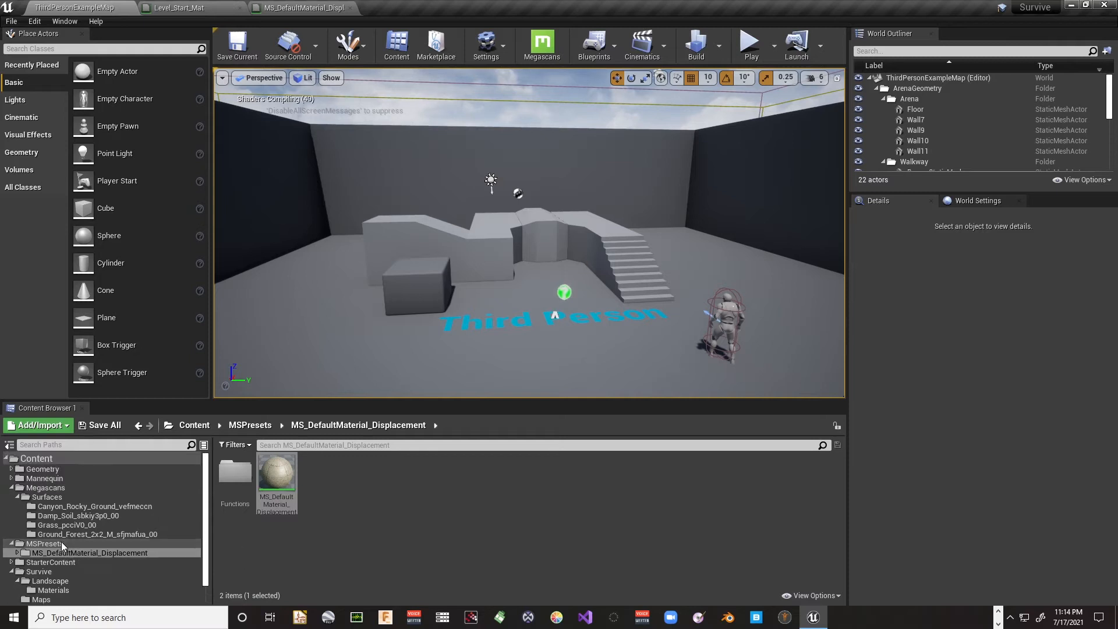
scroll(62, 540, down, 1)
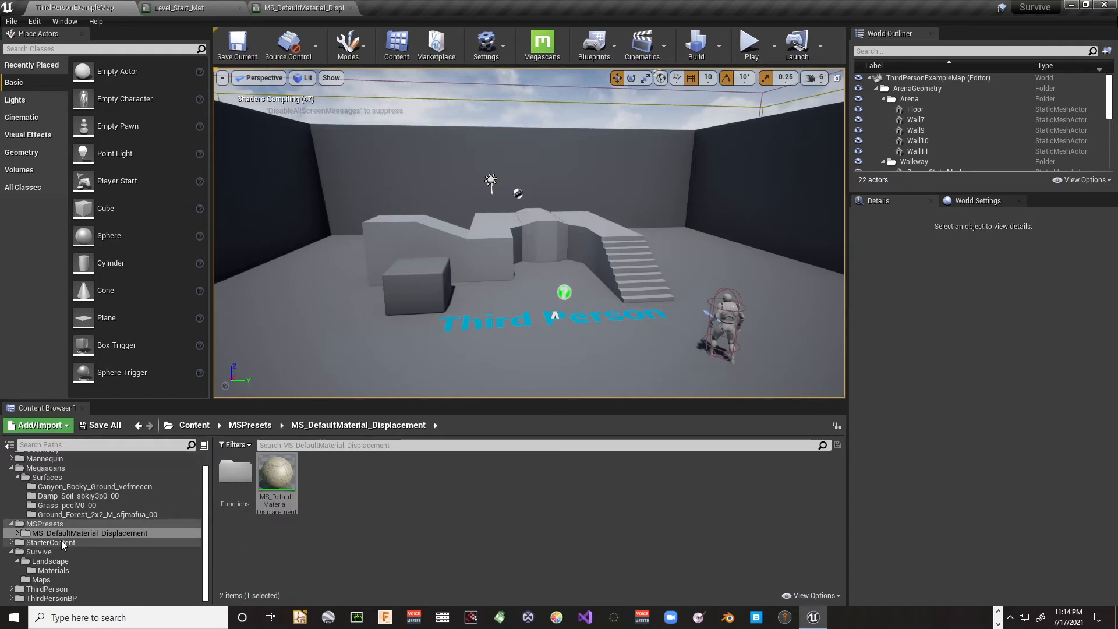
click(54, 571)
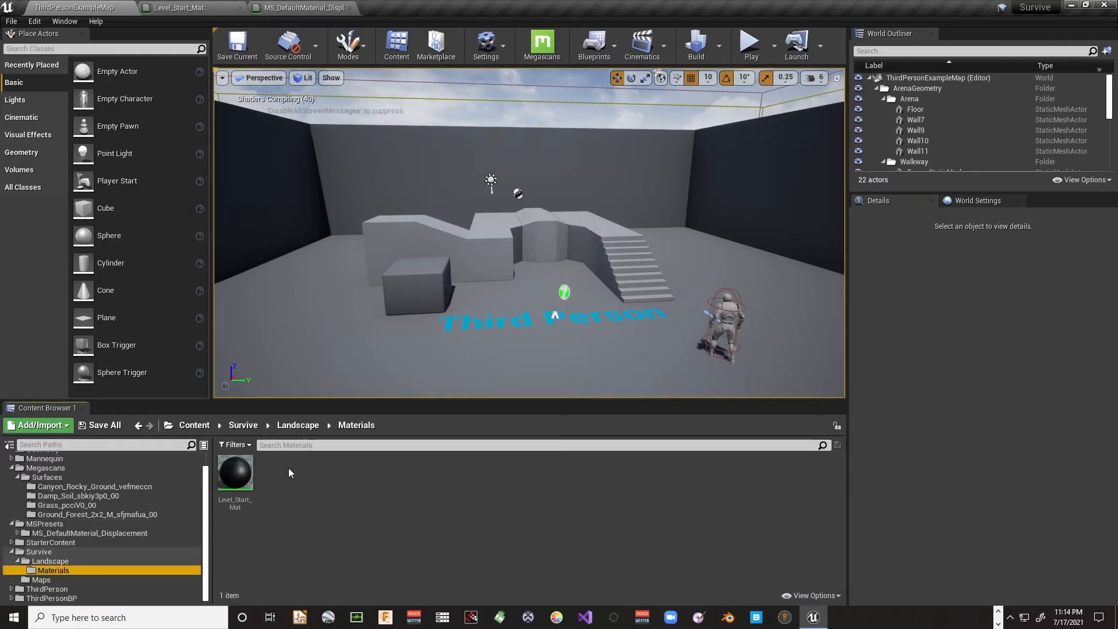
right_click(288, 471)
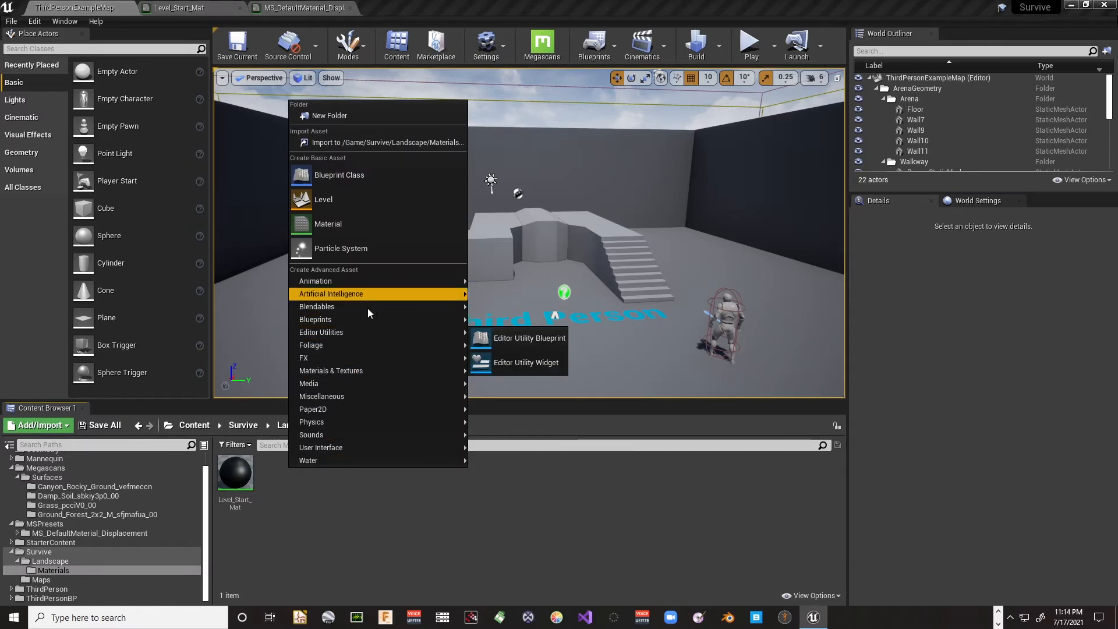
mouse_move(361, 371)
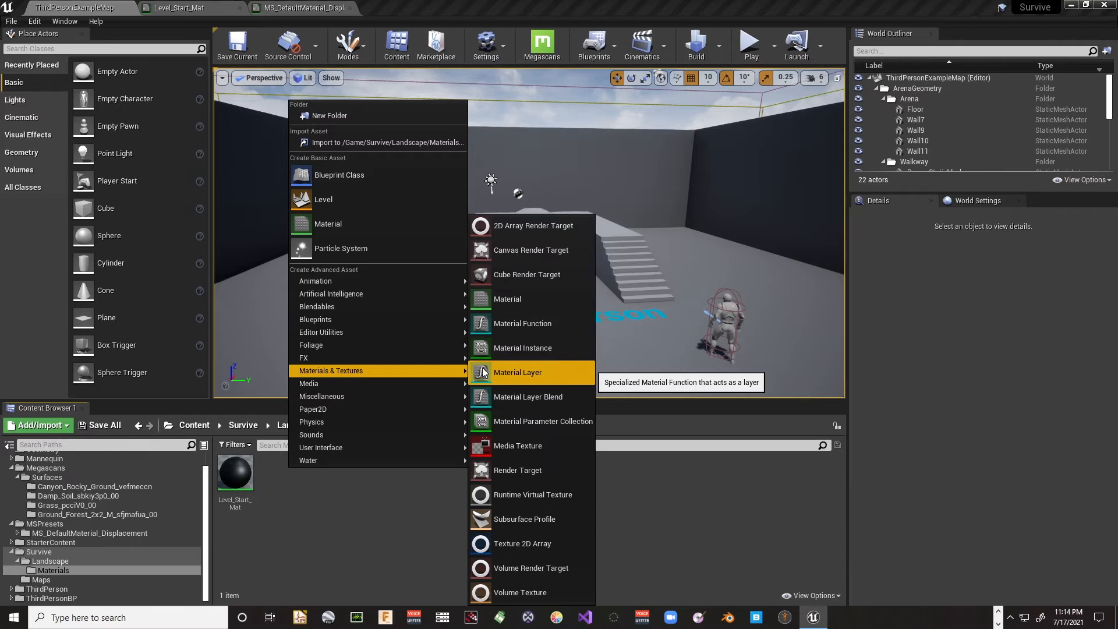
click(532, 324)
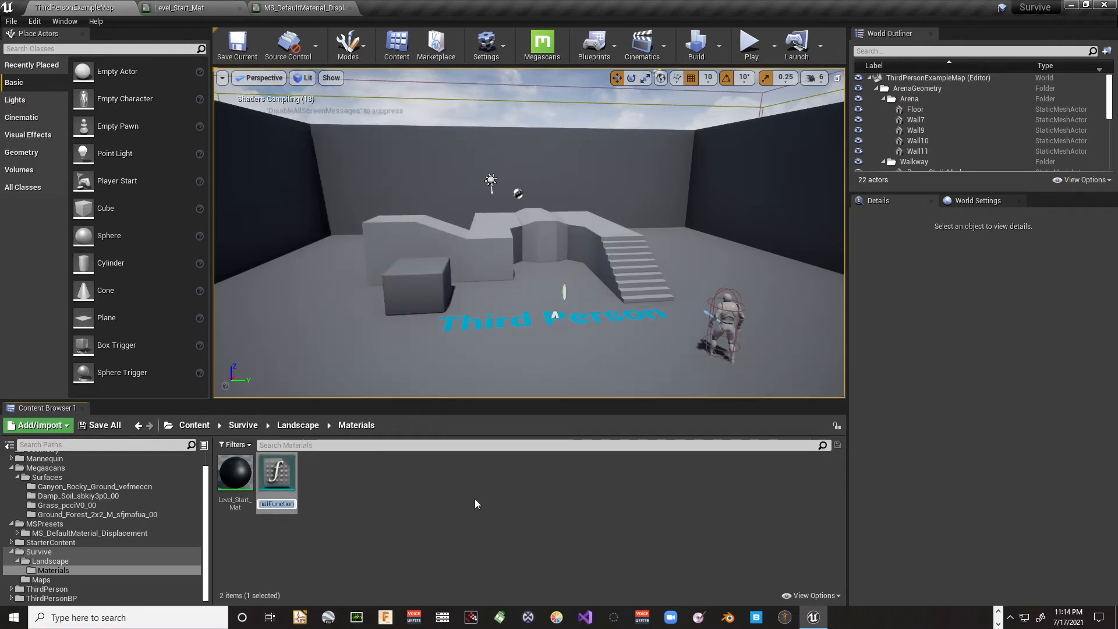
text(Lay)
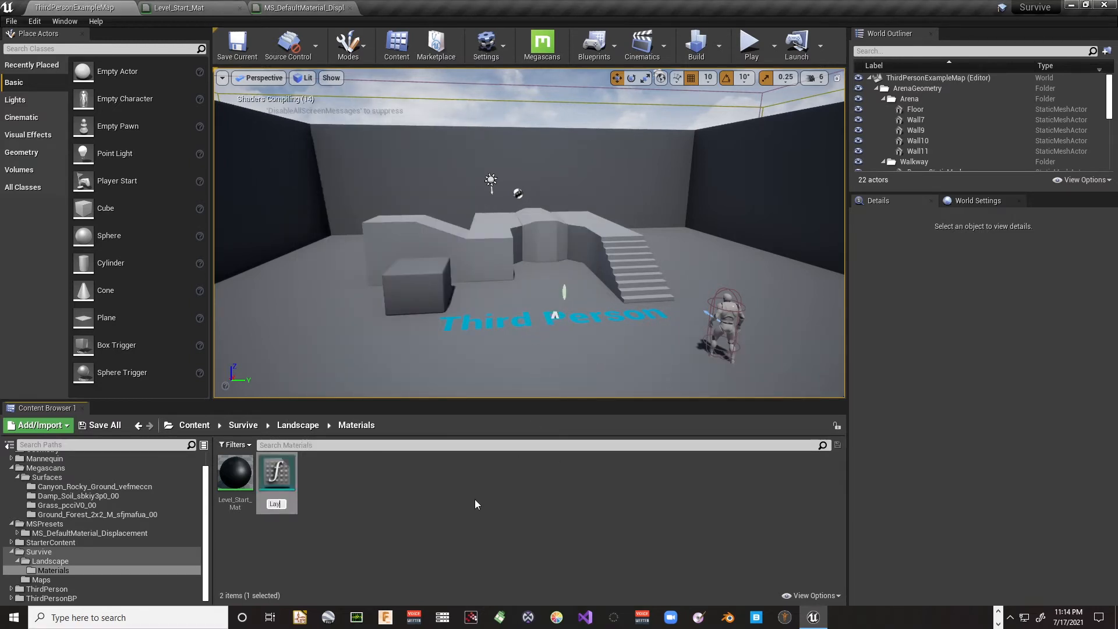
text(er_A)
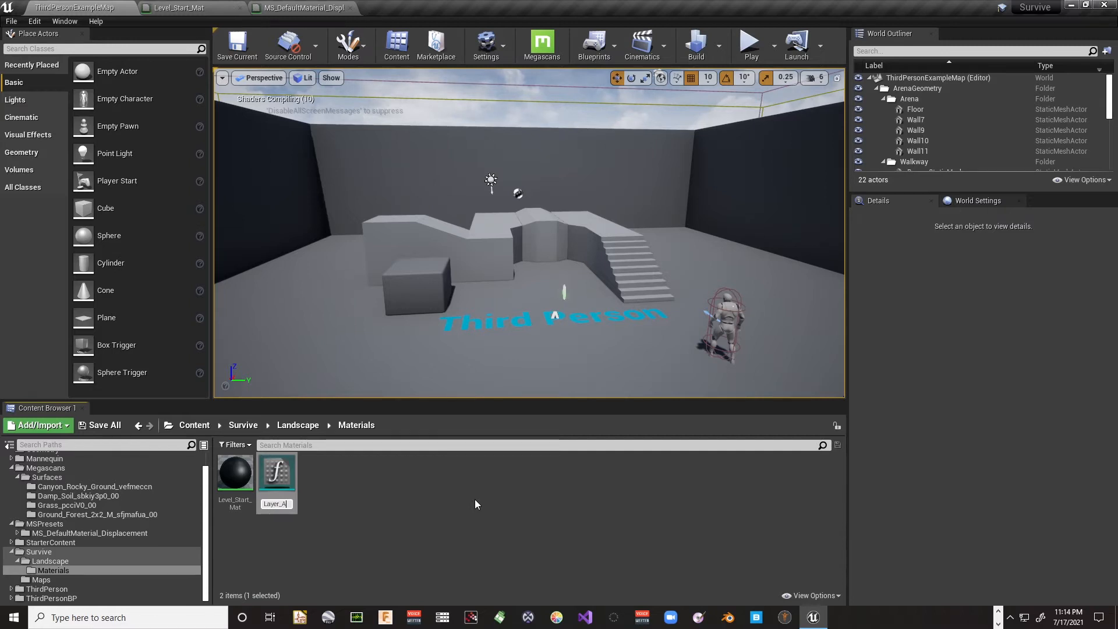
text(_M)
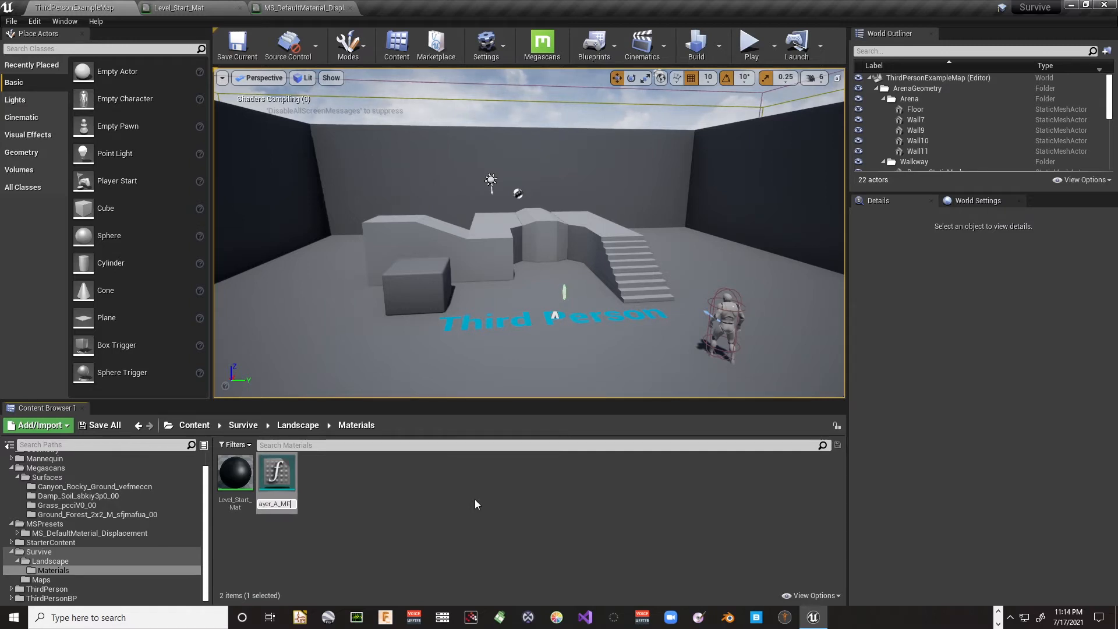
text(F)
key(Return)
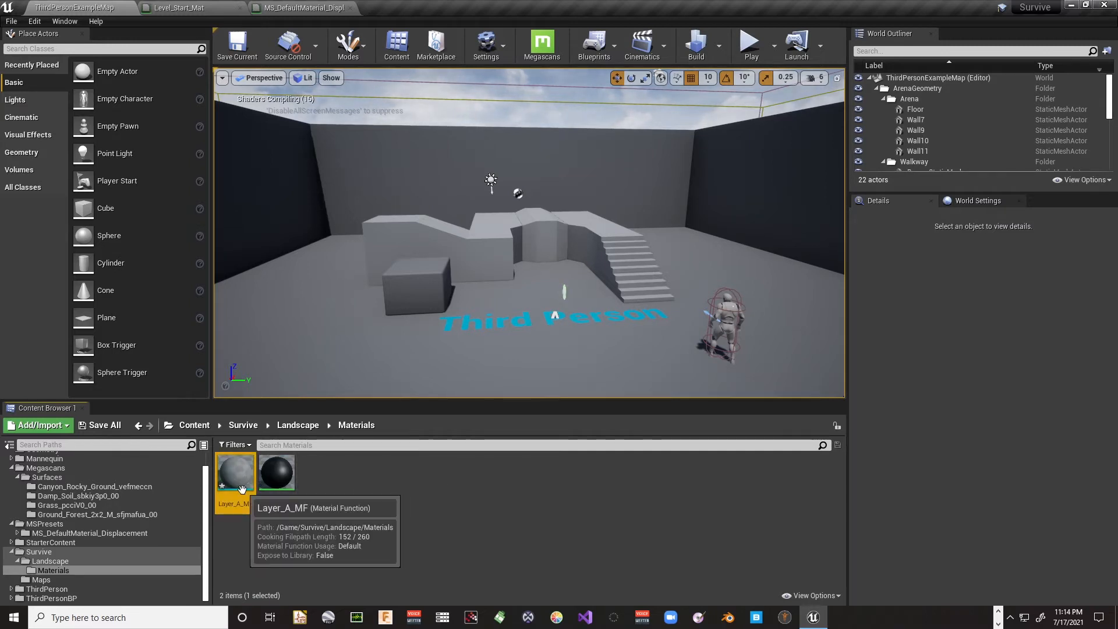
Open Layer_A_MF, paste the copied node network and move it clear of the Output Result node
double_click(242, 489)
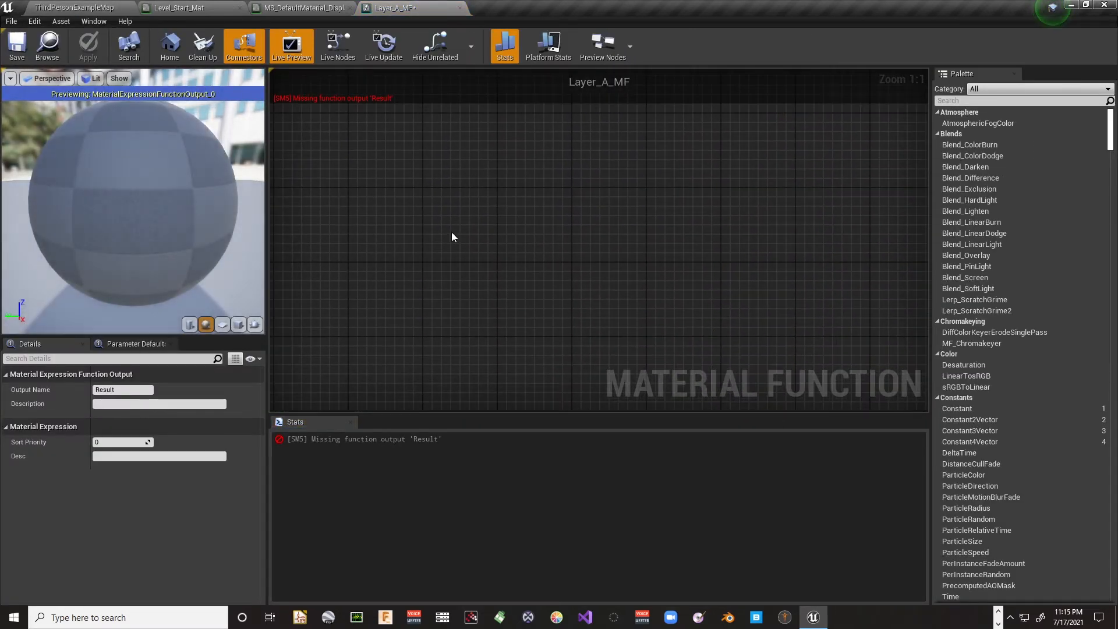
key(ctrl+v)
scroll(610, 221, down, 6)
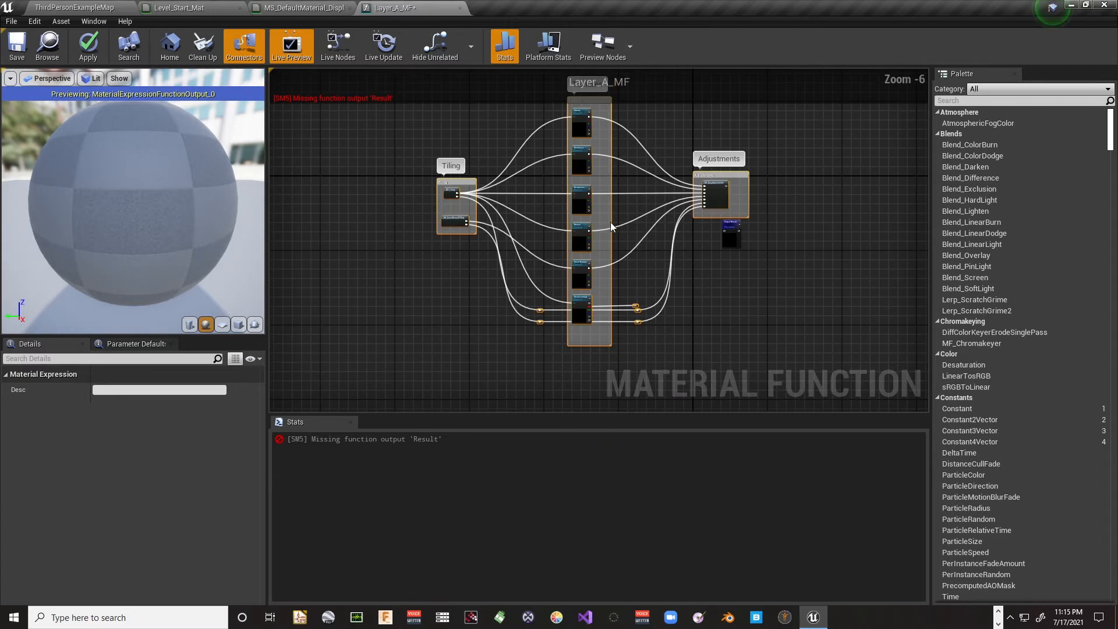
drag(581, 160, 508, 208)
click(658, 298)
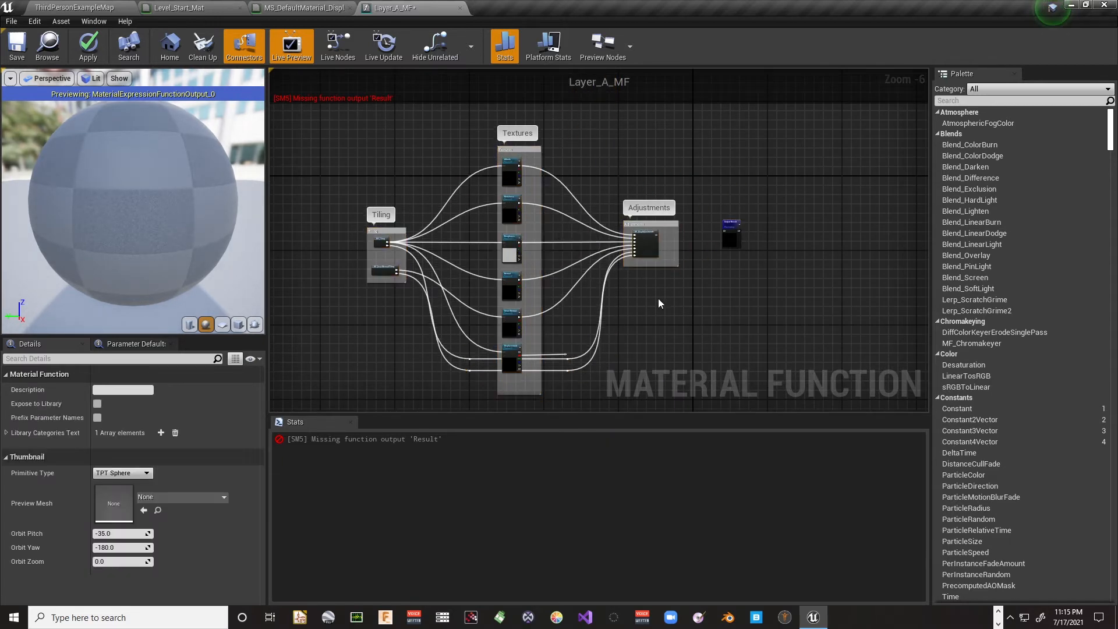
Connect the Result of MF_MapAdjustments to the Output Result node
scroll(658, 298, up, 5)
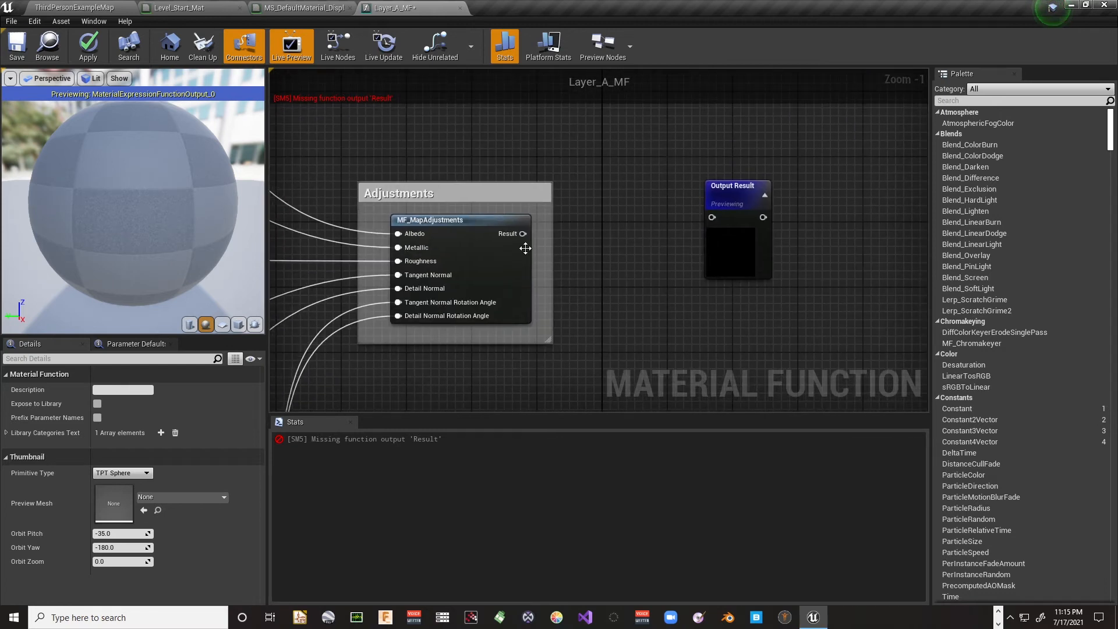
drag(523, 234, 710, 218)
scroll(617, 229, down, 4)
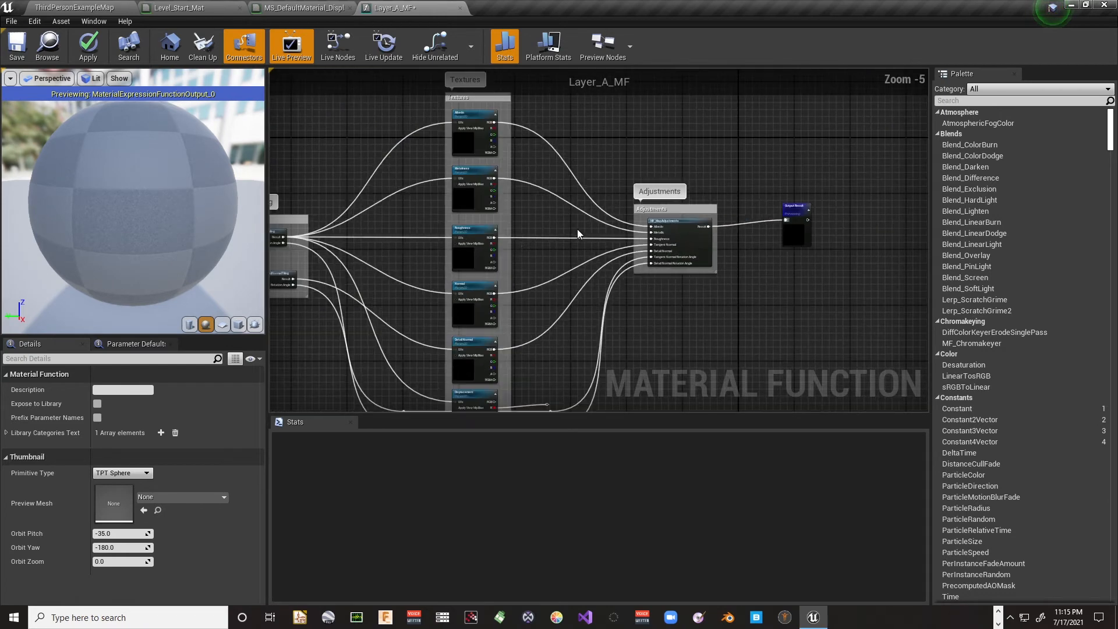
Examine the parameter names of the Albedo and Metalness texture nodes in Layer_A_MF
right_drag(578, 228, 548, 184)
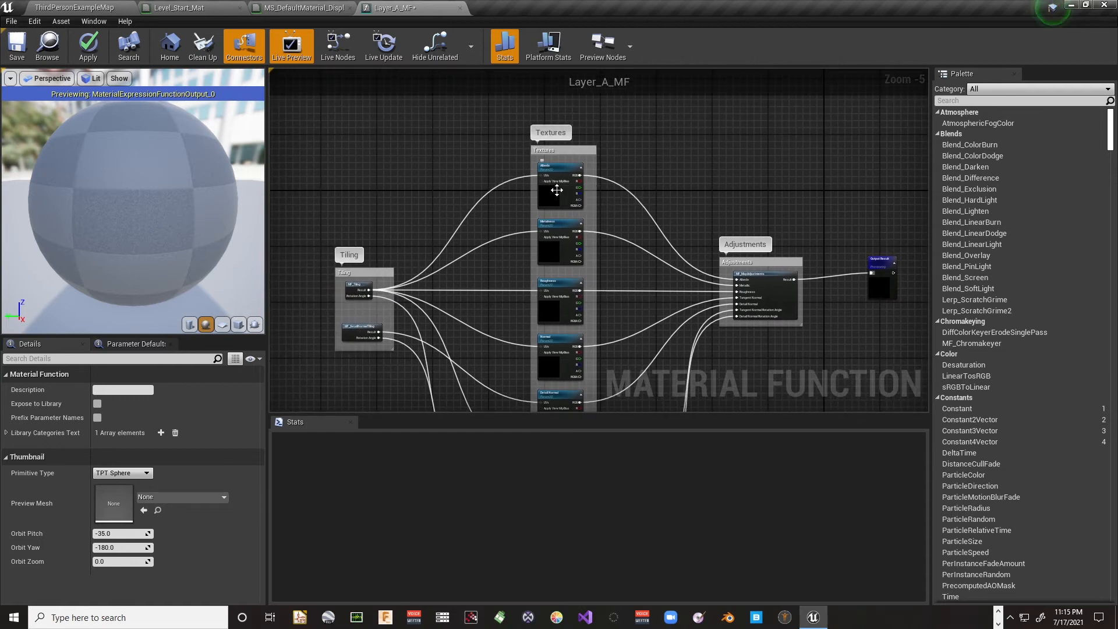
click(555, 169)
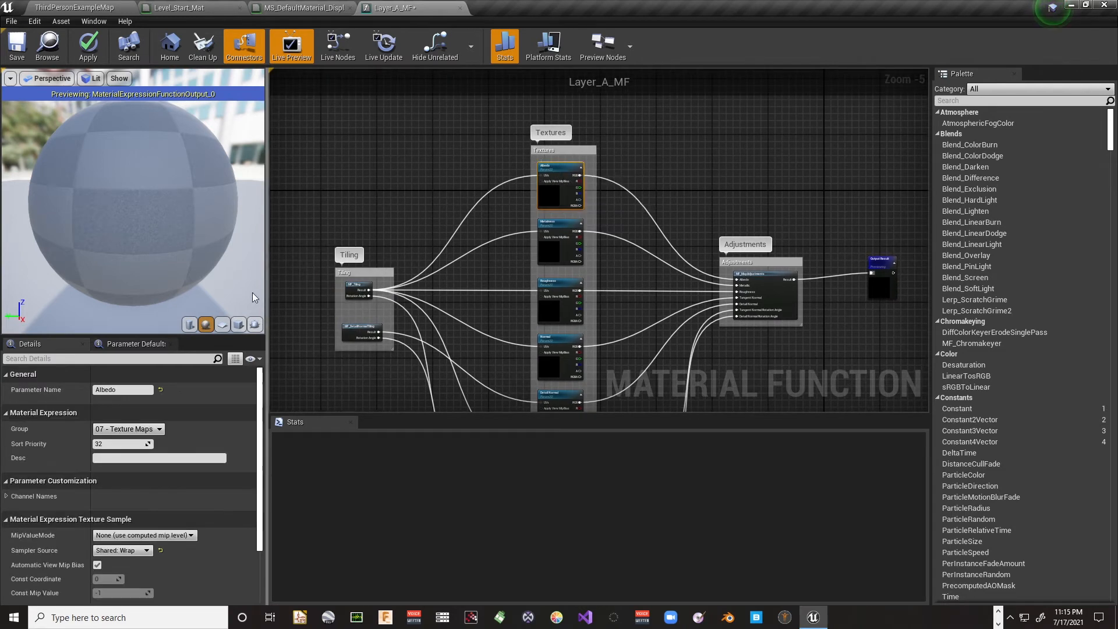
click(129, 390)
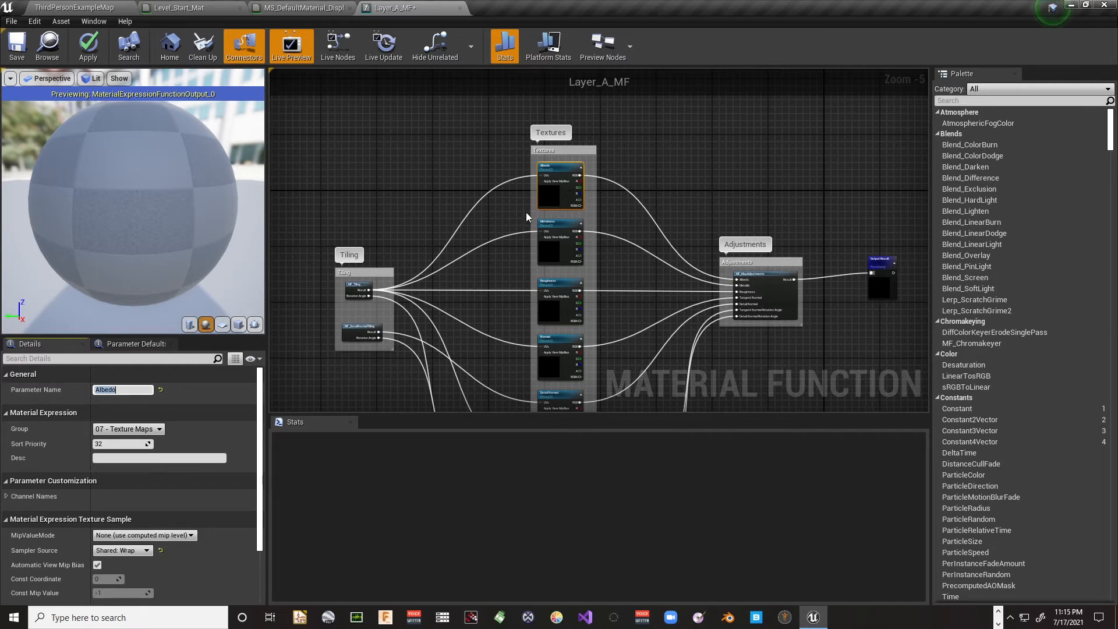
click(546, 240)
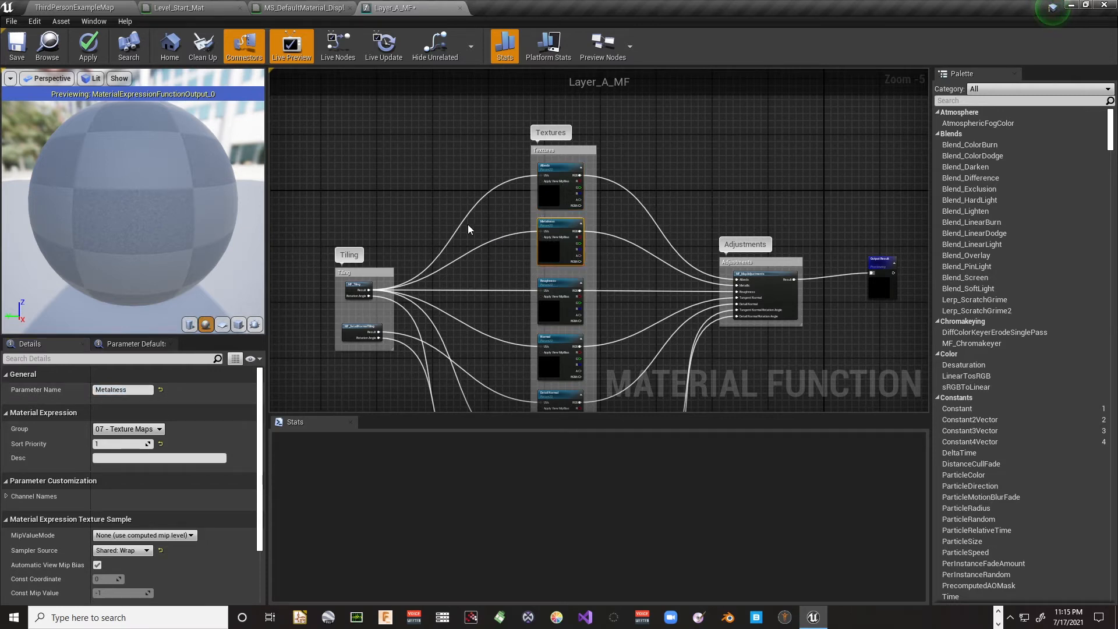
scroll(466, 218, up, 1)
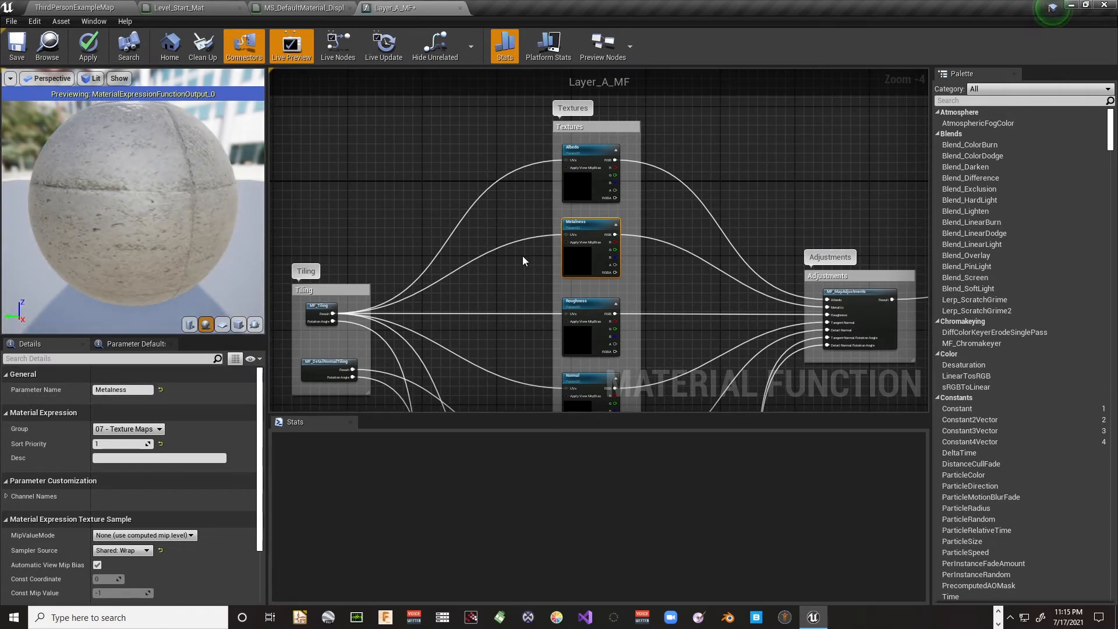
right_drag(517, 278, 523, 242)
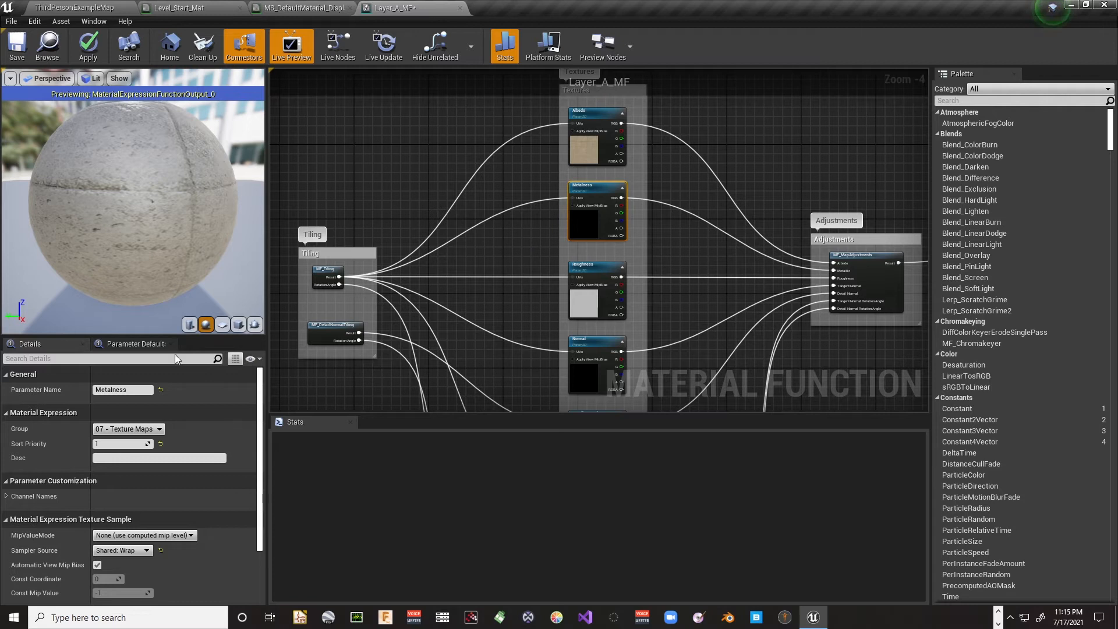
click(139, 390)
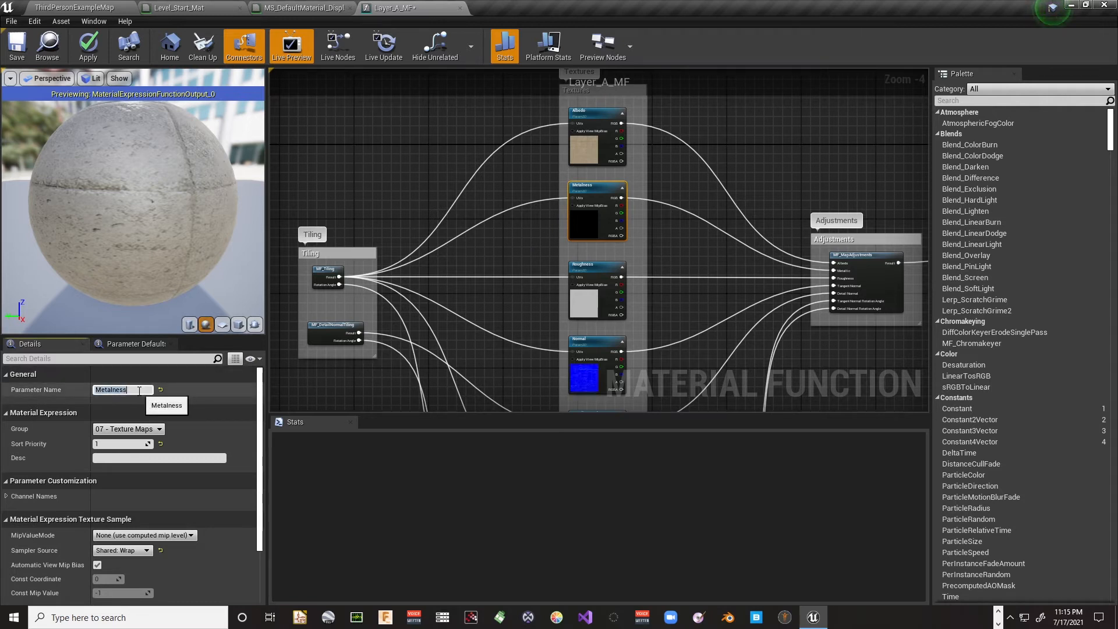
right_drag(498, 253, 539, 293)
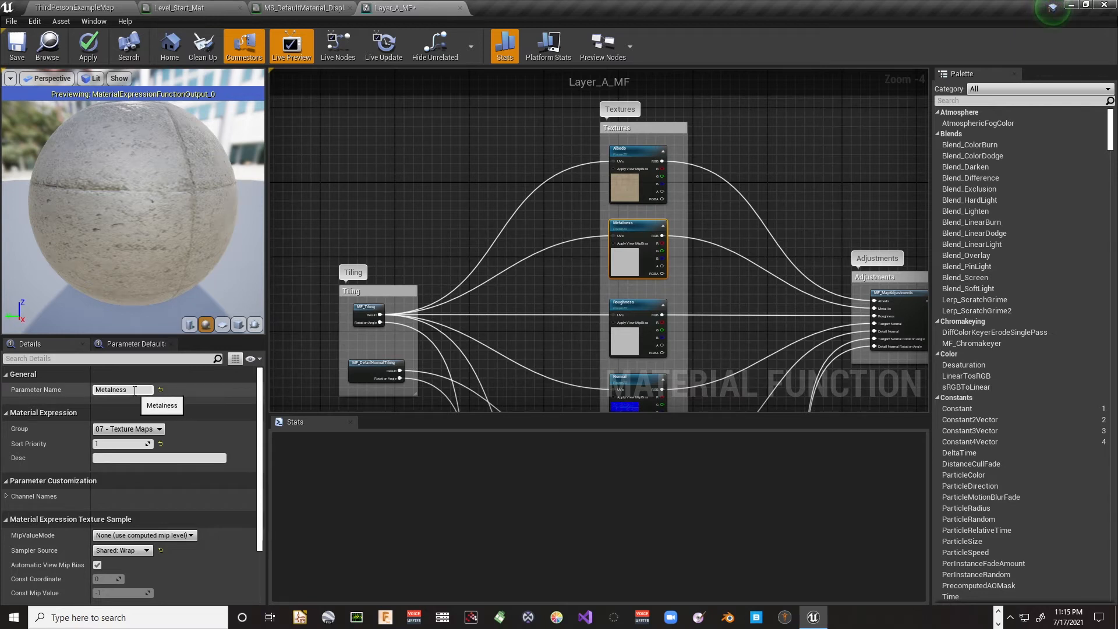
Rename the Albedo and Metalness texture parameters as Layer A Albedo and Layer A Metalness
click(606, 176)
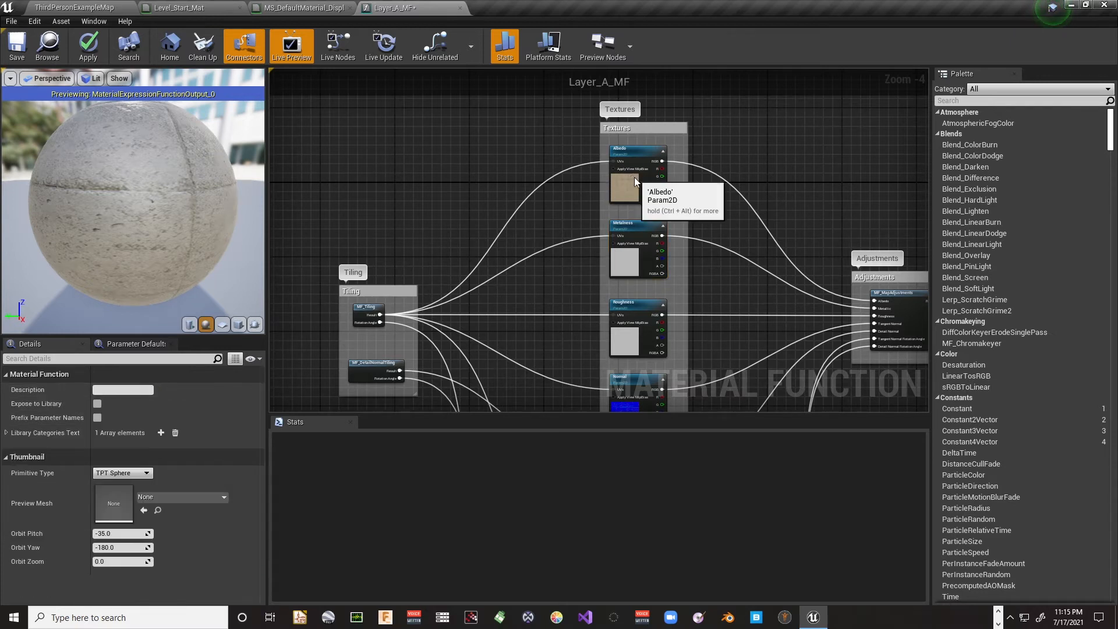
click(634, 181)
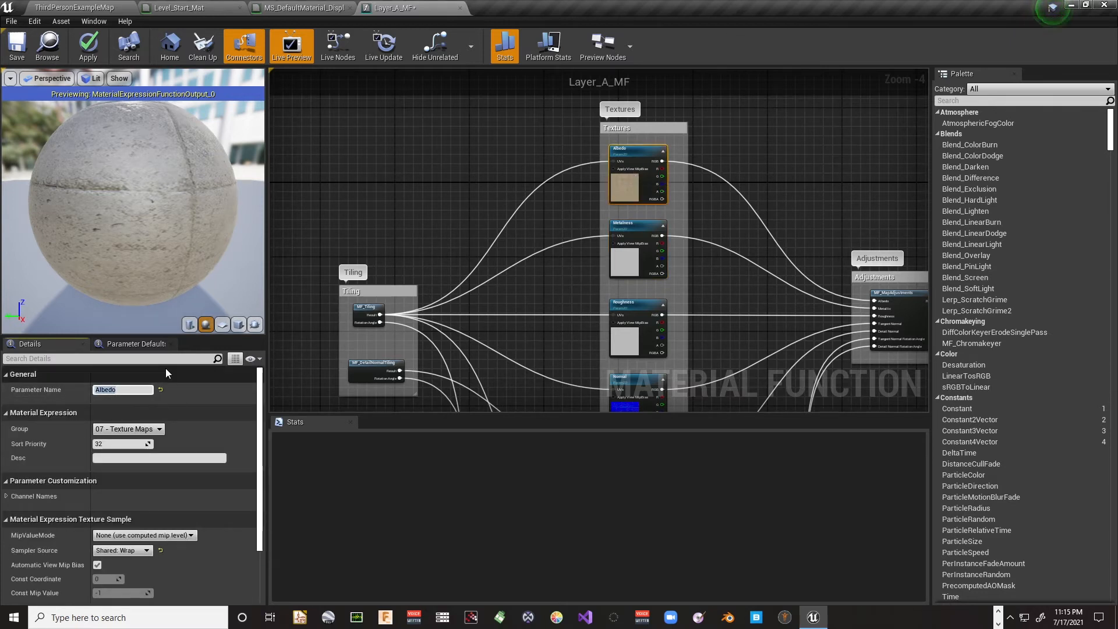
text(Layer A)
key(shift+Home)
key(ctrl+c)
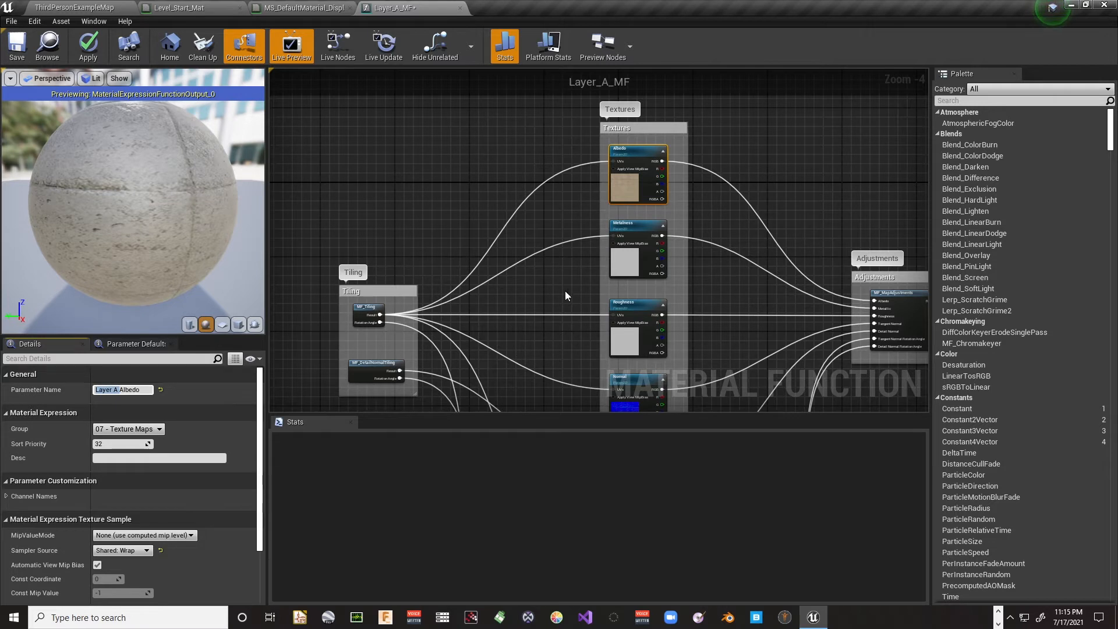
click(631, 259)
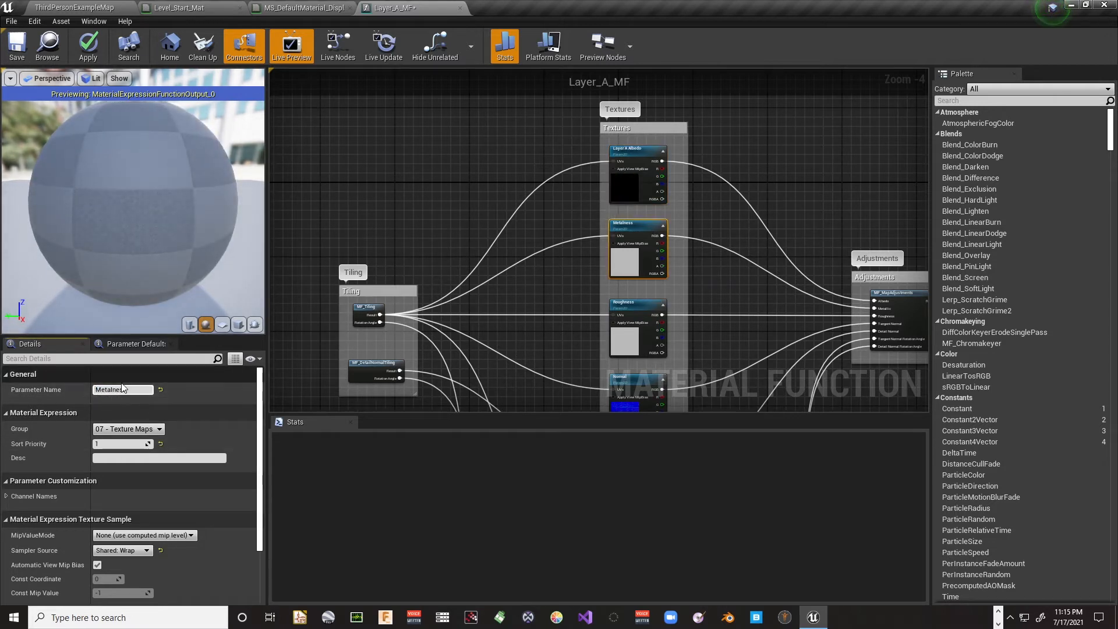
key(ctrl+v)
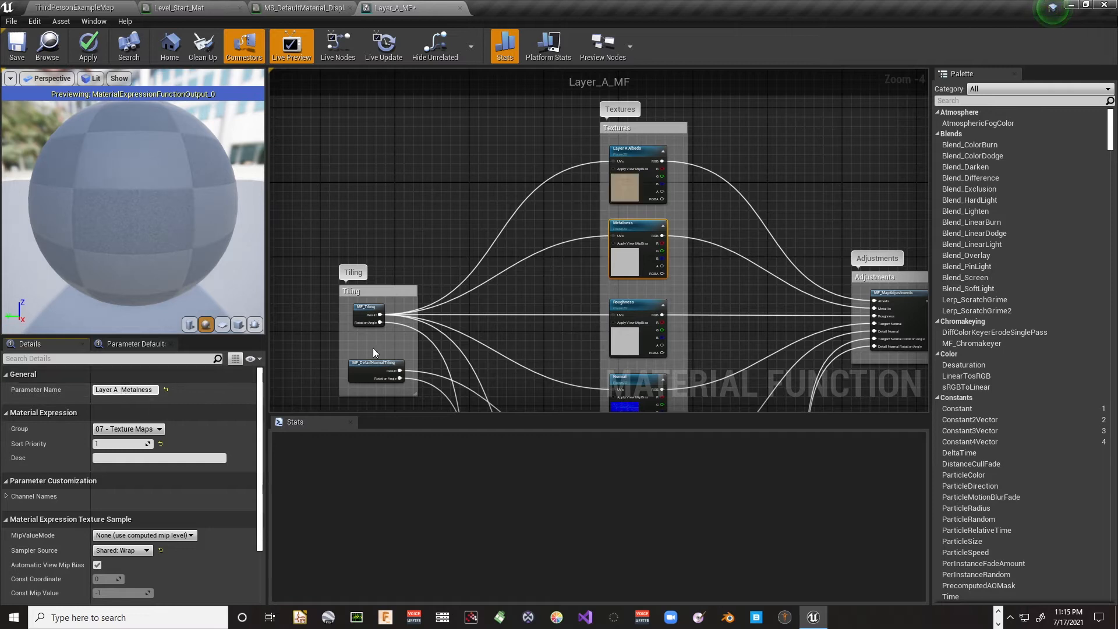
Rename the Roughness texture parameter as Layer A Roughness
click(625, 333)
click(140, 390)
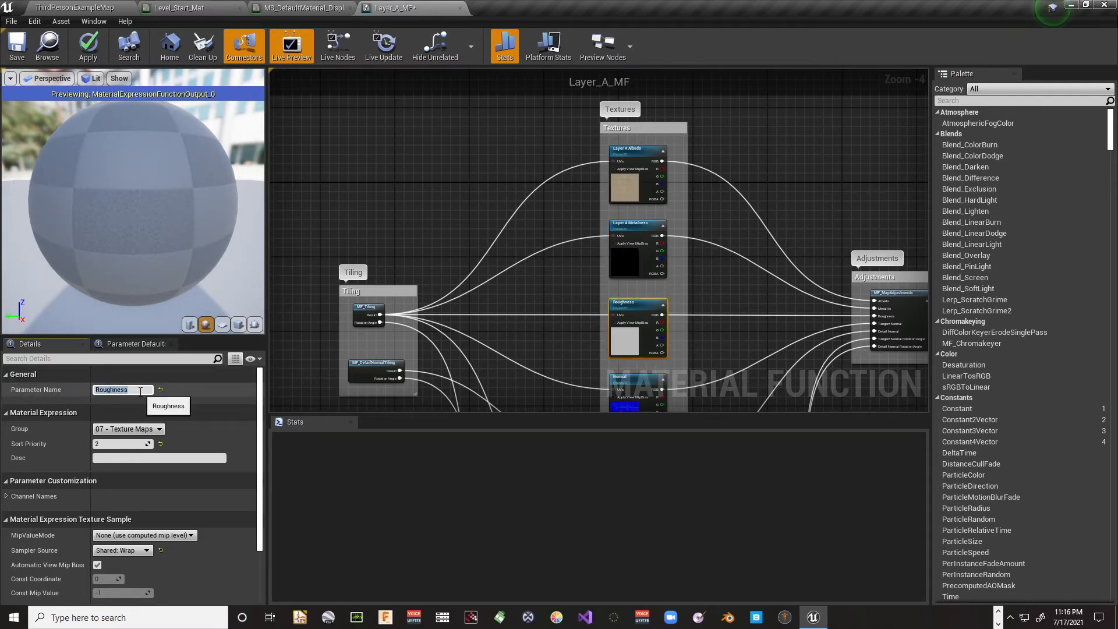
text(Layer A)
key(Return)
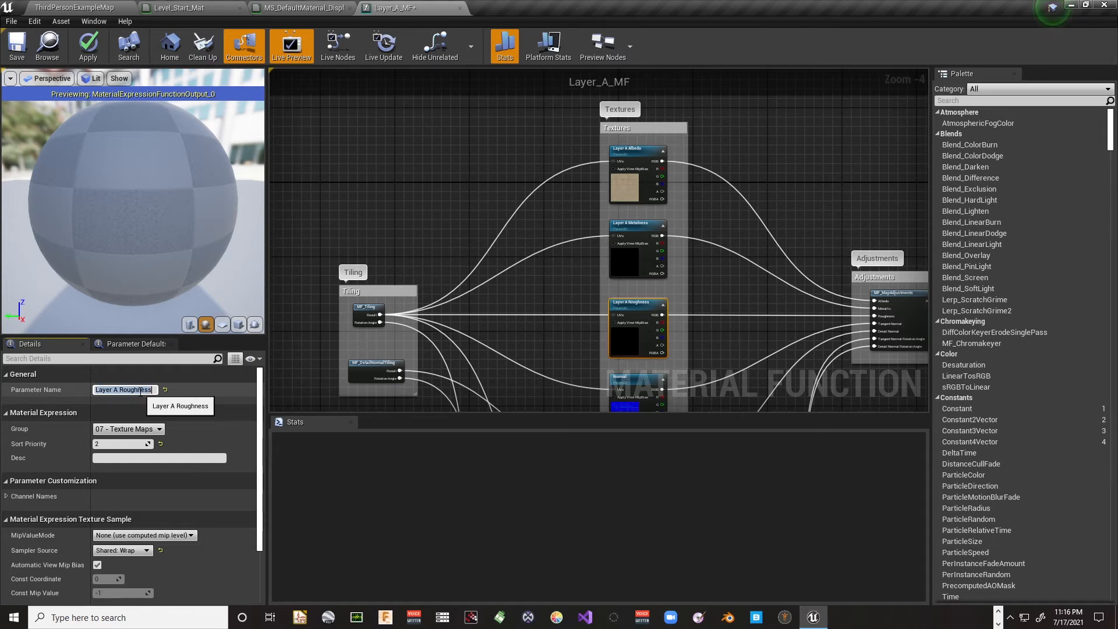
Rename the Normal texture parameter as Layer A Normal
right_drag(487, 284, 463, 131)
click(605, 244)
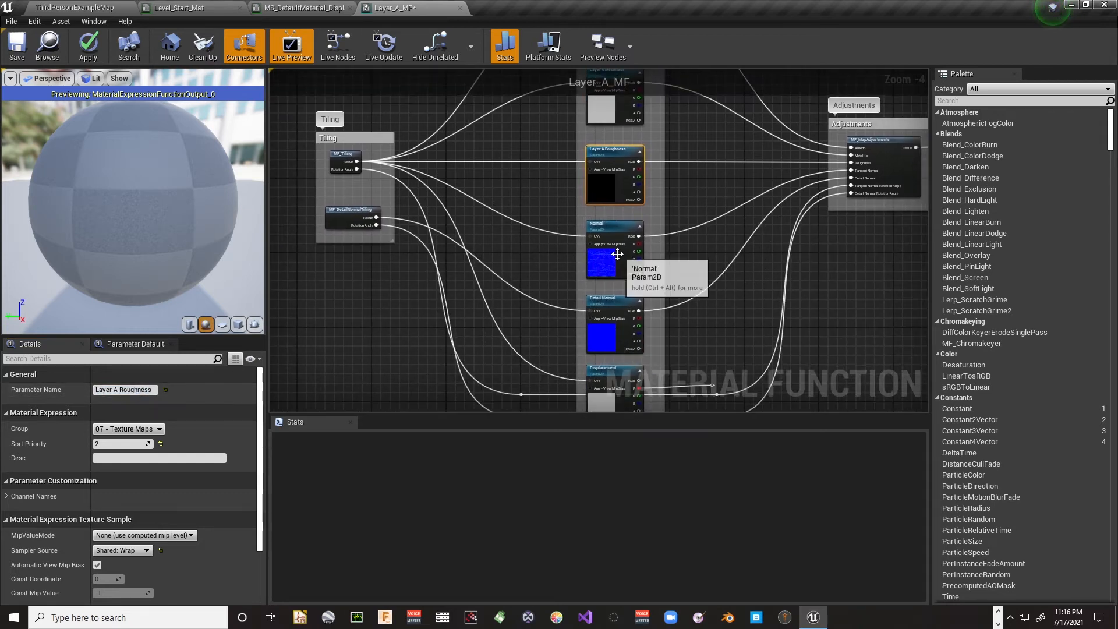
click(113, 390)
double_click(114, 390)
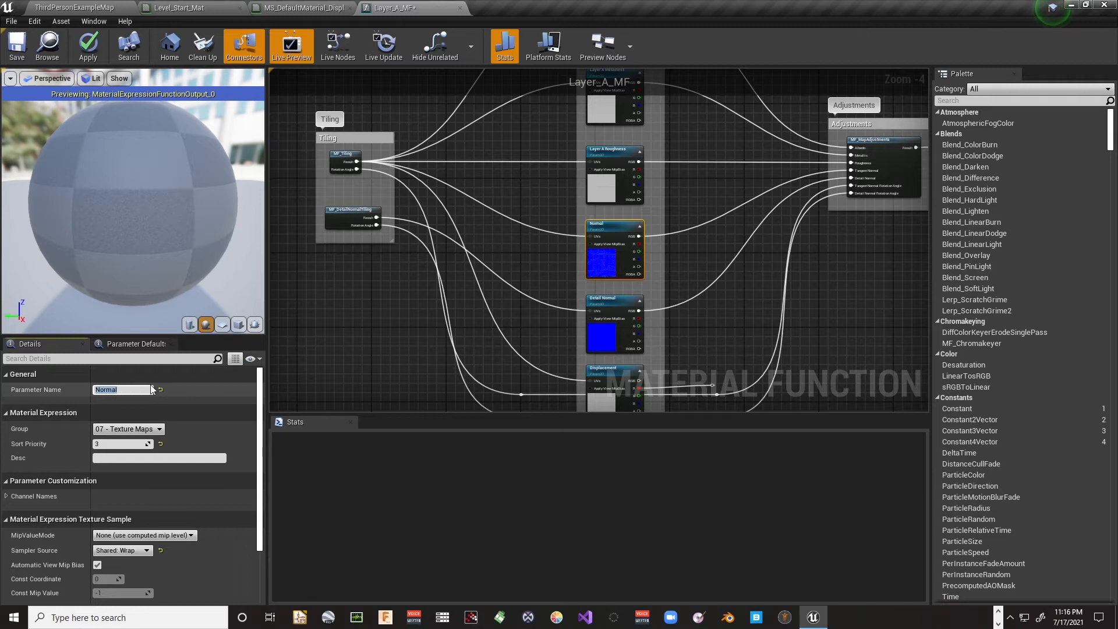
text(Layer A)
key(Return)
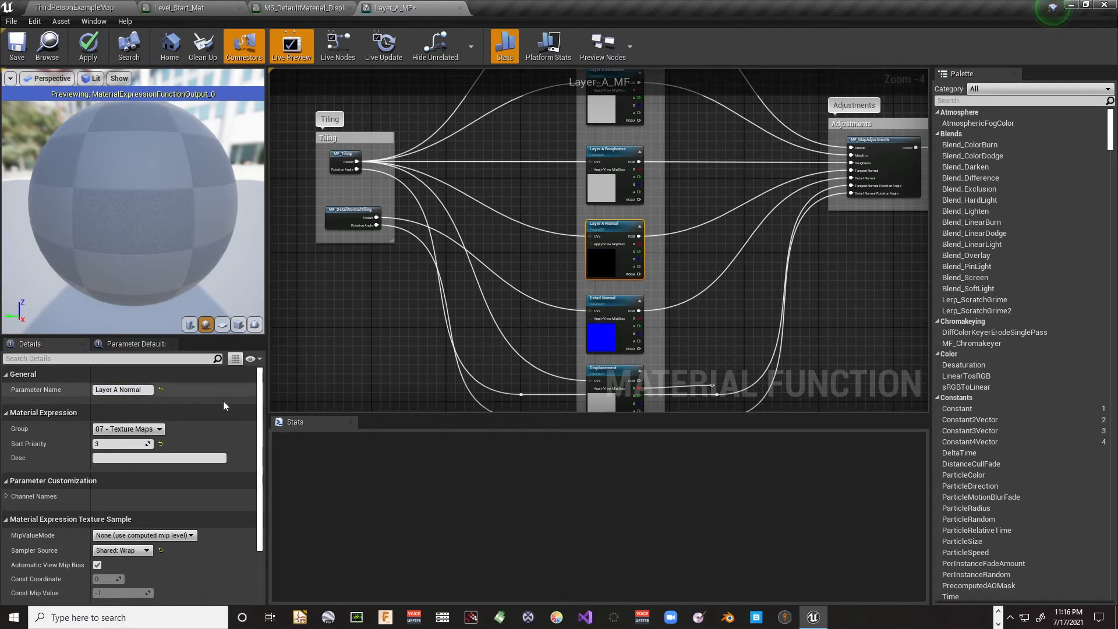
Rename the Detail Normal texture parameter as Layer A Detail Normal
click(599, 333)
click(149, 390)
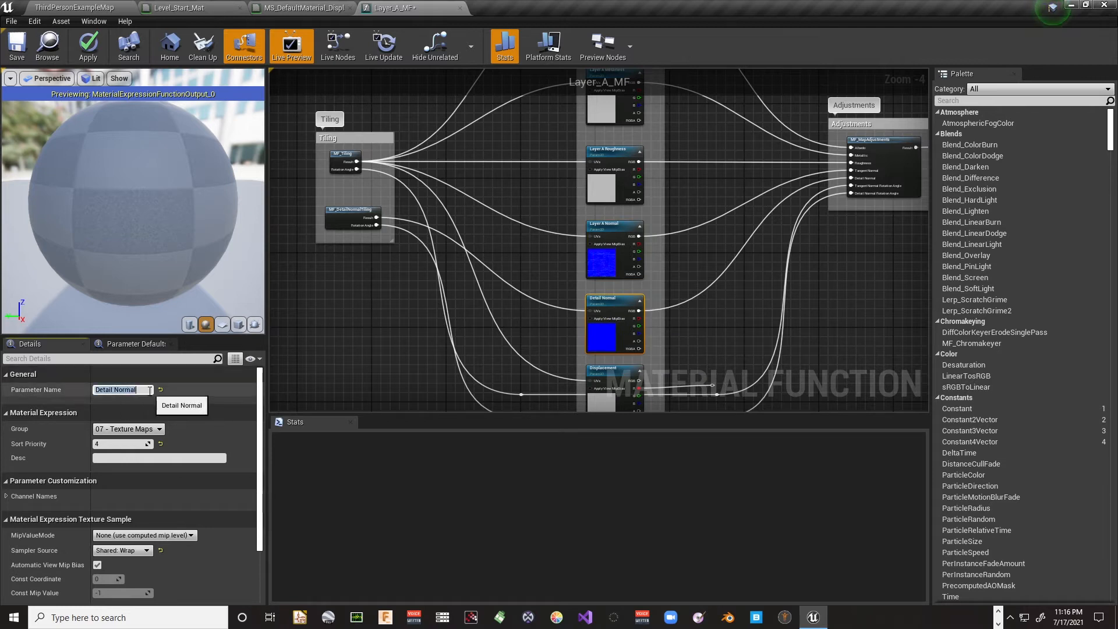
text(Layer A)
key(Return)
Rename the Displacement texture parameter as Layer A Displacement
right_drag(421, 311, 399, 189)
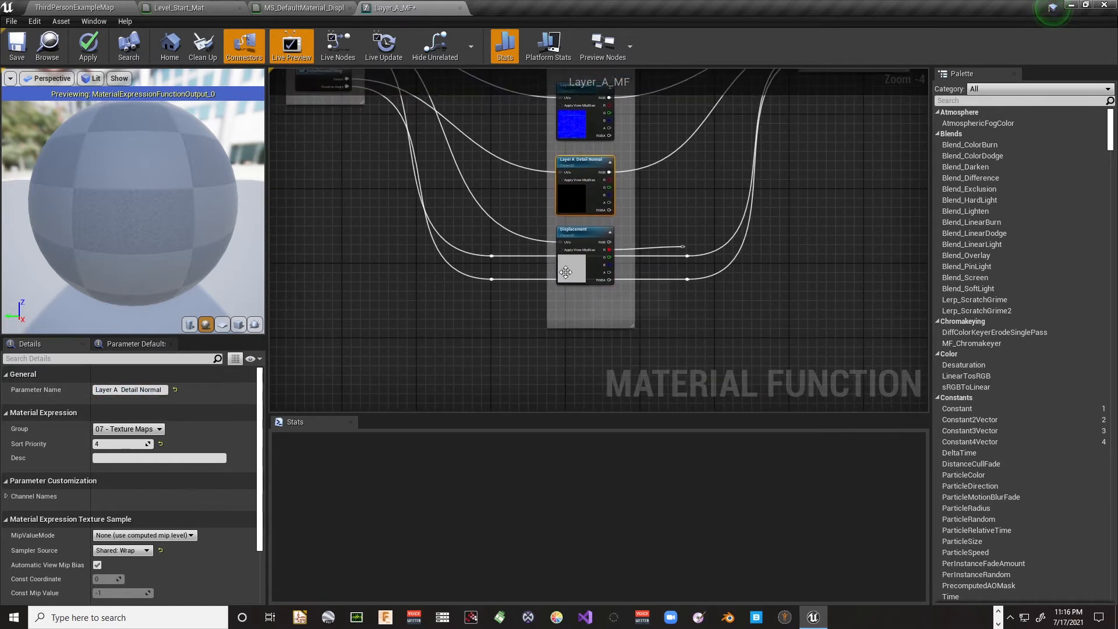
click(565, 271)
click(115, 389)
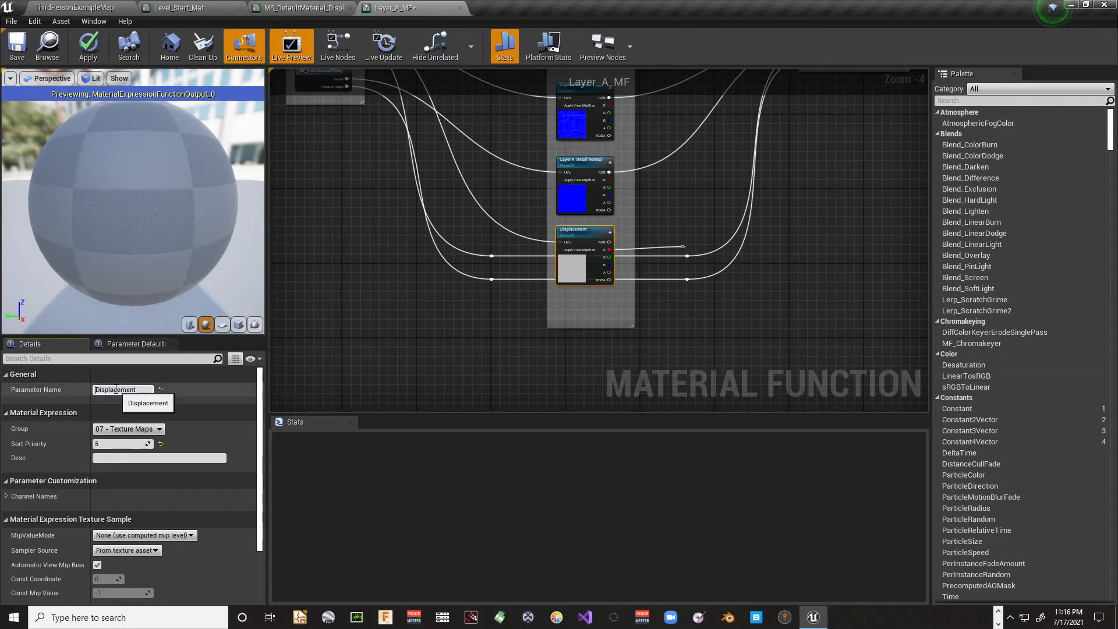
text(Layer A)
key(Return)
Examine the MF_Tiling and MF_DetailNormalTiling function nodes in the Tiling group of Layer_A_MF
right_drag(304, 144, 234, 316)
scroll(452, 316, up, 4)
right_drag(541, 230, 289, 268)
right_drag(785, 179, 889, 235)
right_drag(394, 216, 434, 202)
click(525, 181)
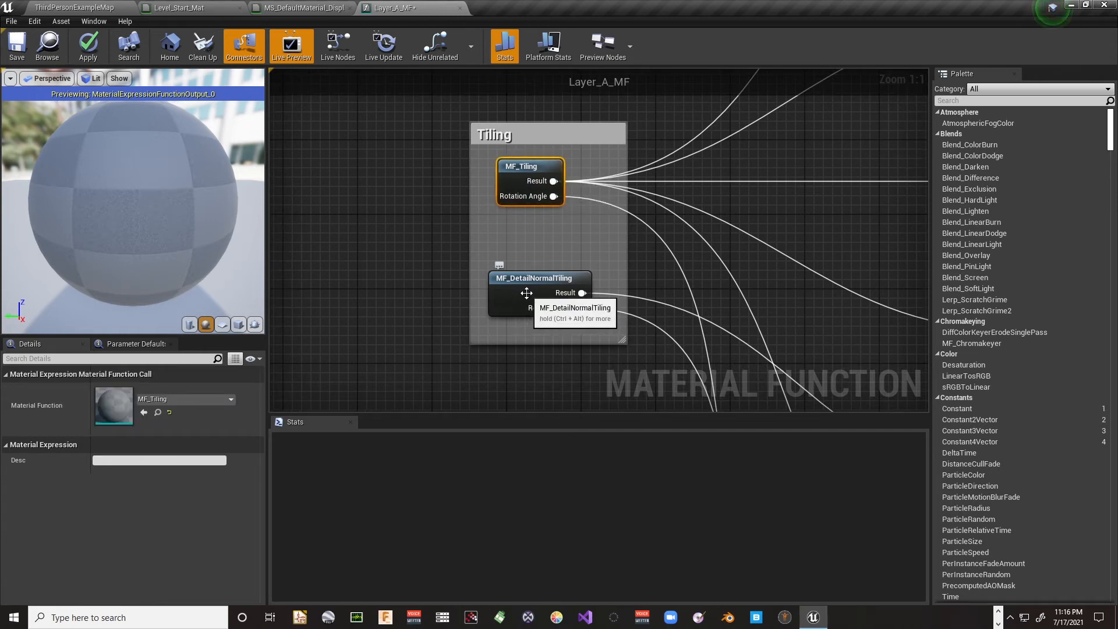
click(526, 297)
right_drag(417, 269, 400, 301)
click(501, 209)
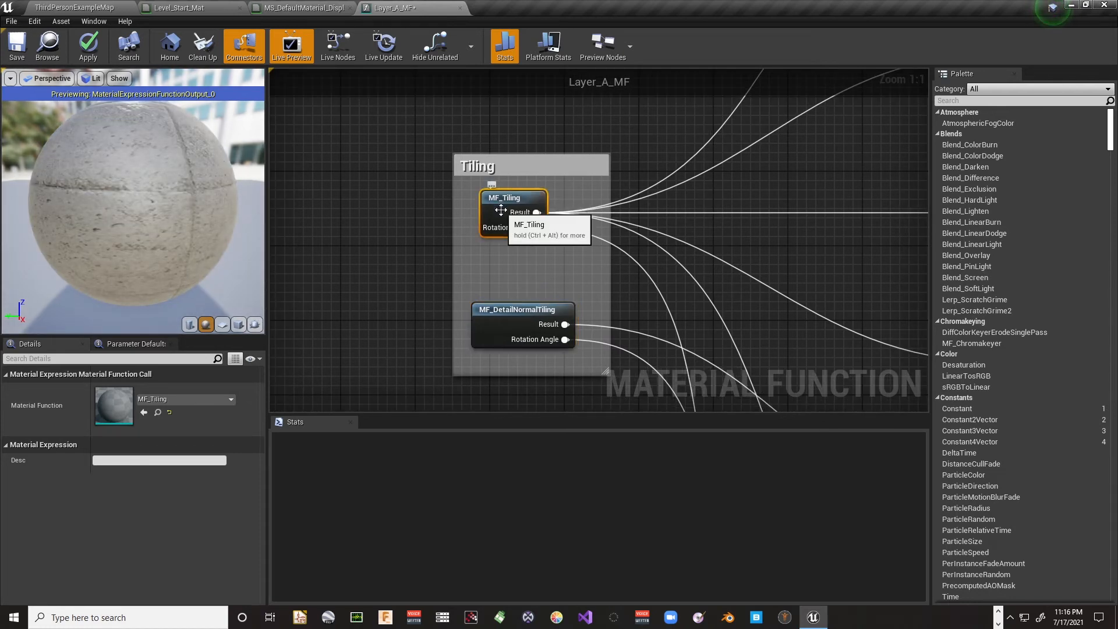
Copy all nodes except Output Result from the MF_Tiling function, and close that function without applying its changes
double_click(501, 209)
scroll(582, 218, down, 5)
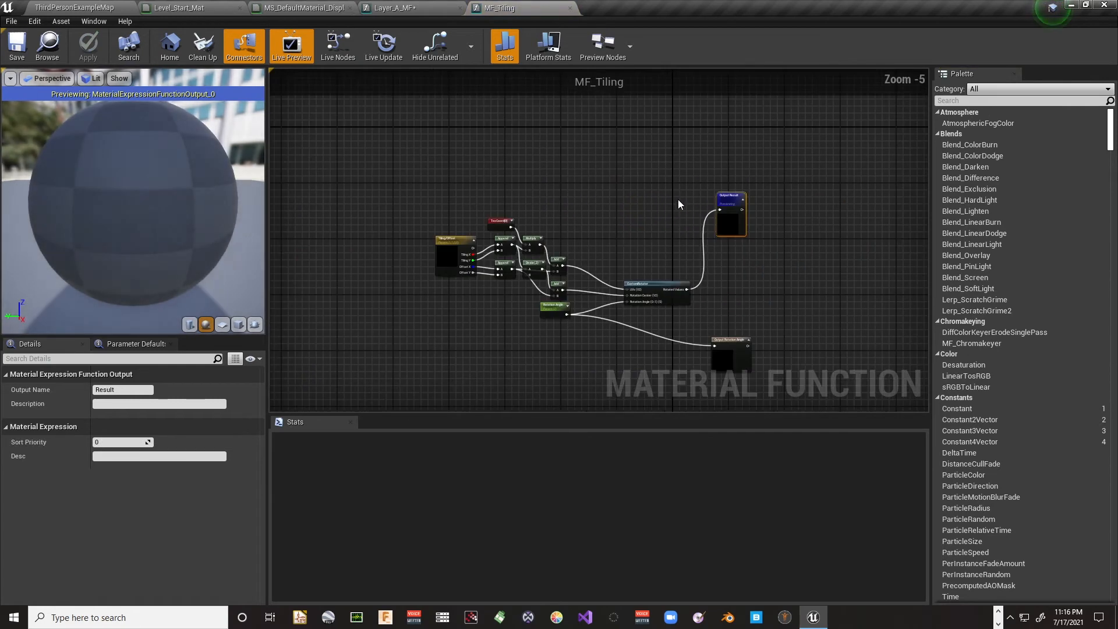
right_drag(642, 202, 628, 163)
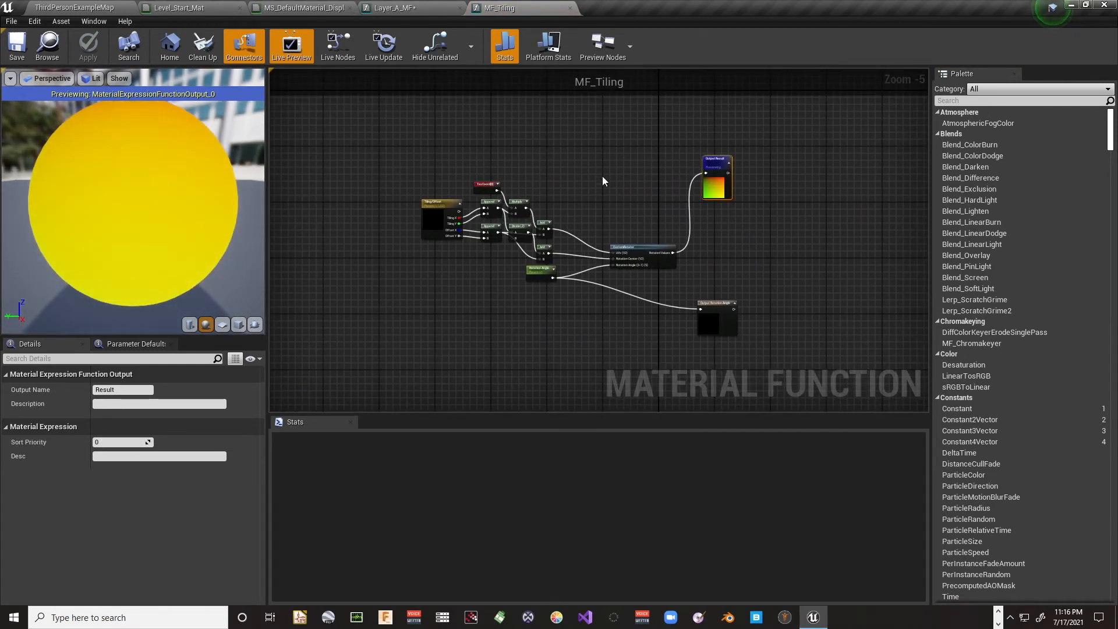
drag(715, 175, 769, 151)
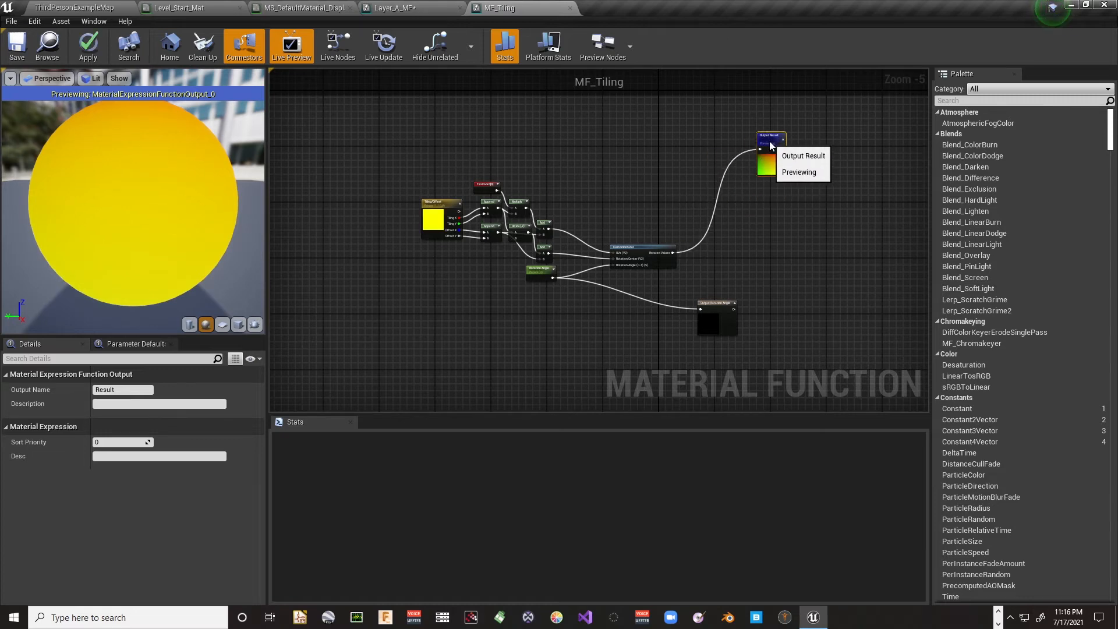
drag(393, 156, 748, 359)
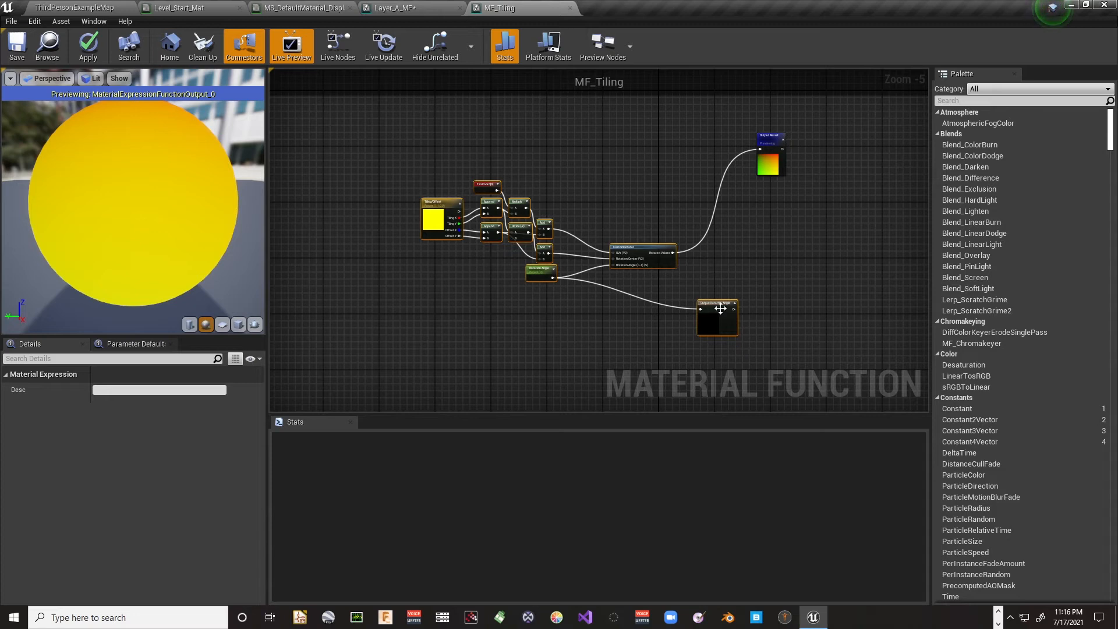
click(570, 8)
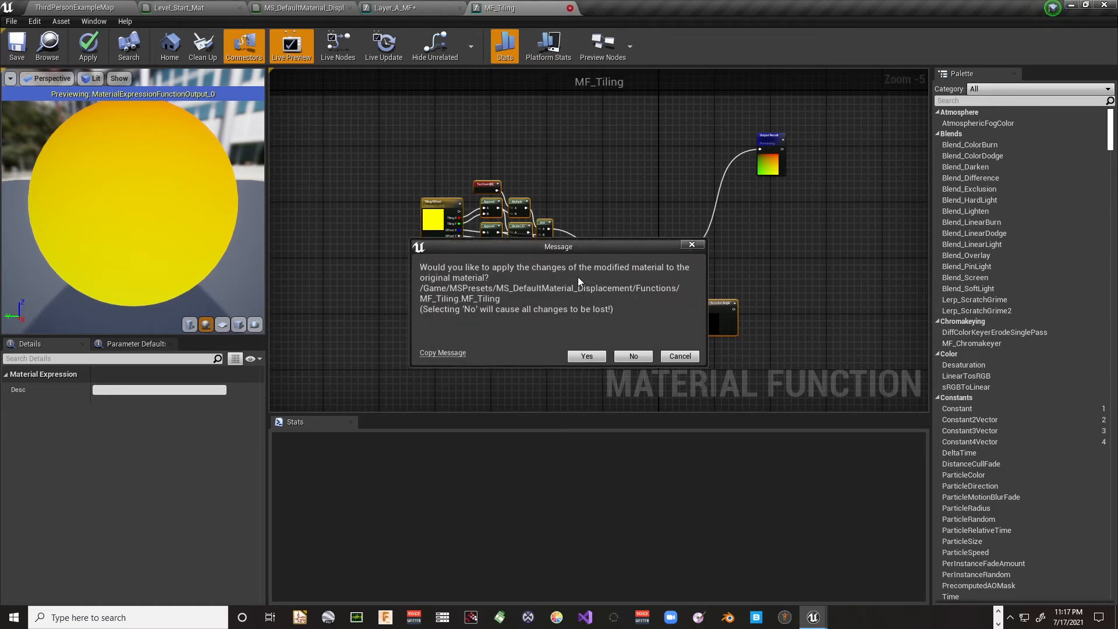
click(632, 356)
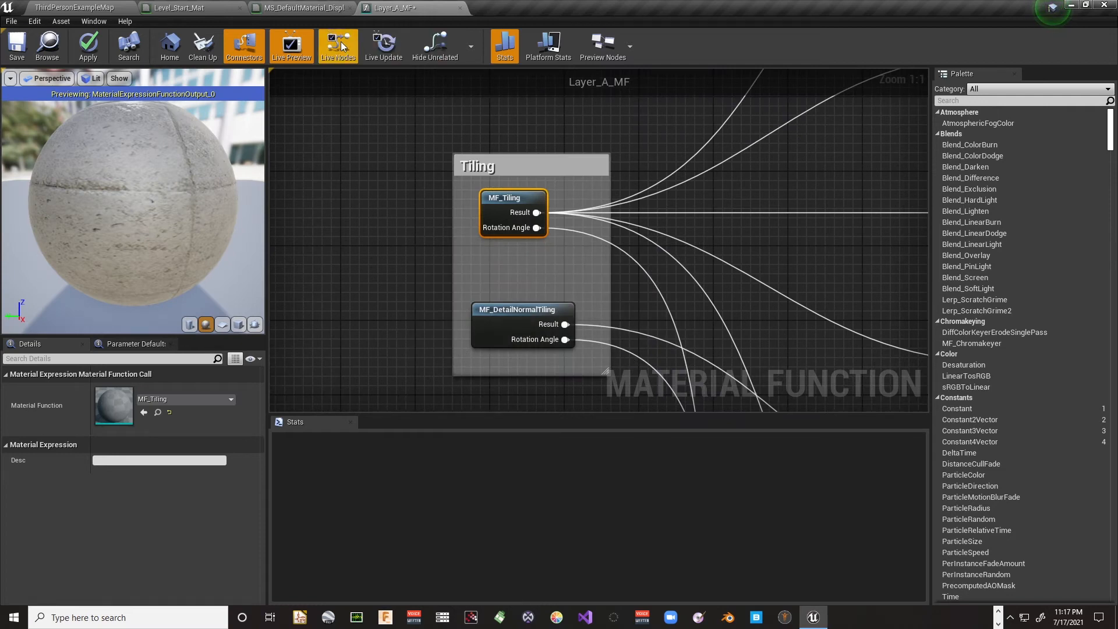
Create a material function named Layer_A_Tiling_MF in the Survive Landscape Materials folder
click(116, 8)
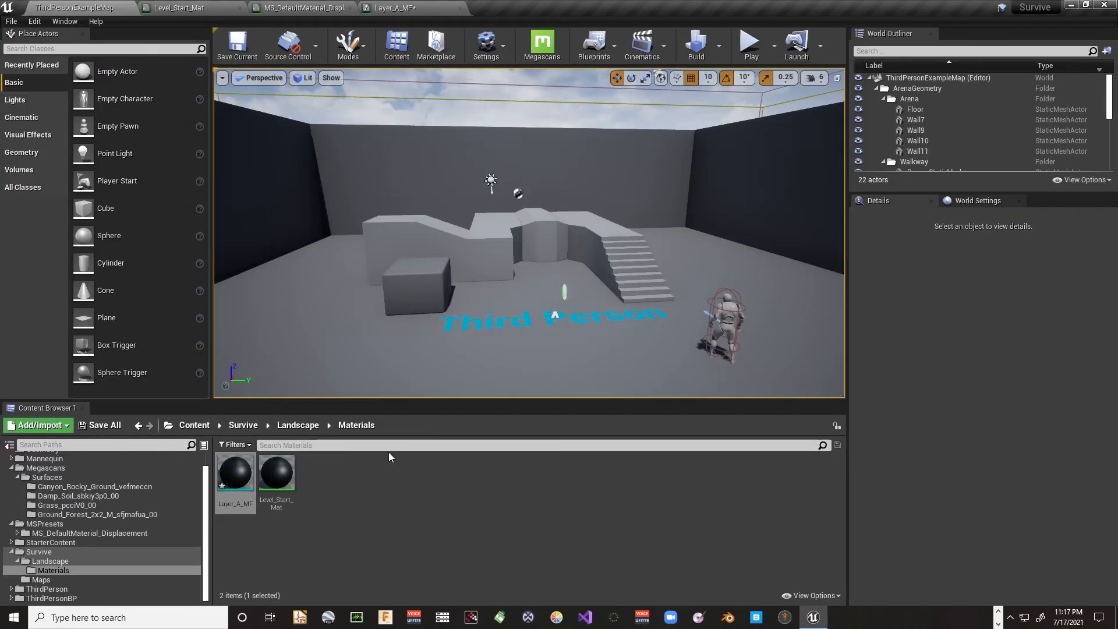
click(345, 482)
right_click(332, 475)
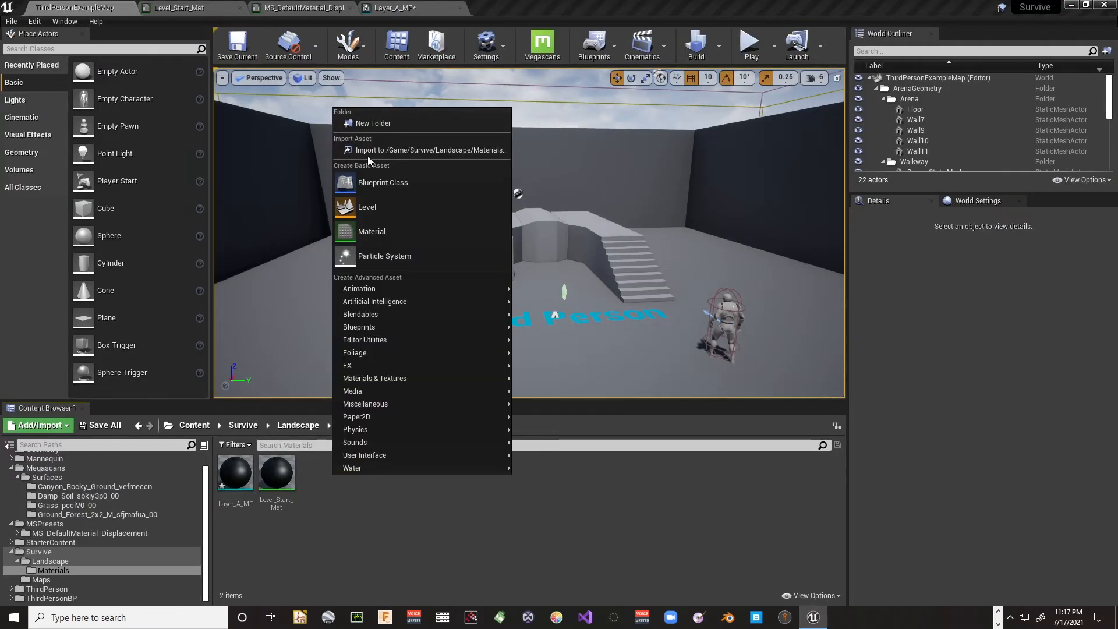
mouse_move(390, 379)
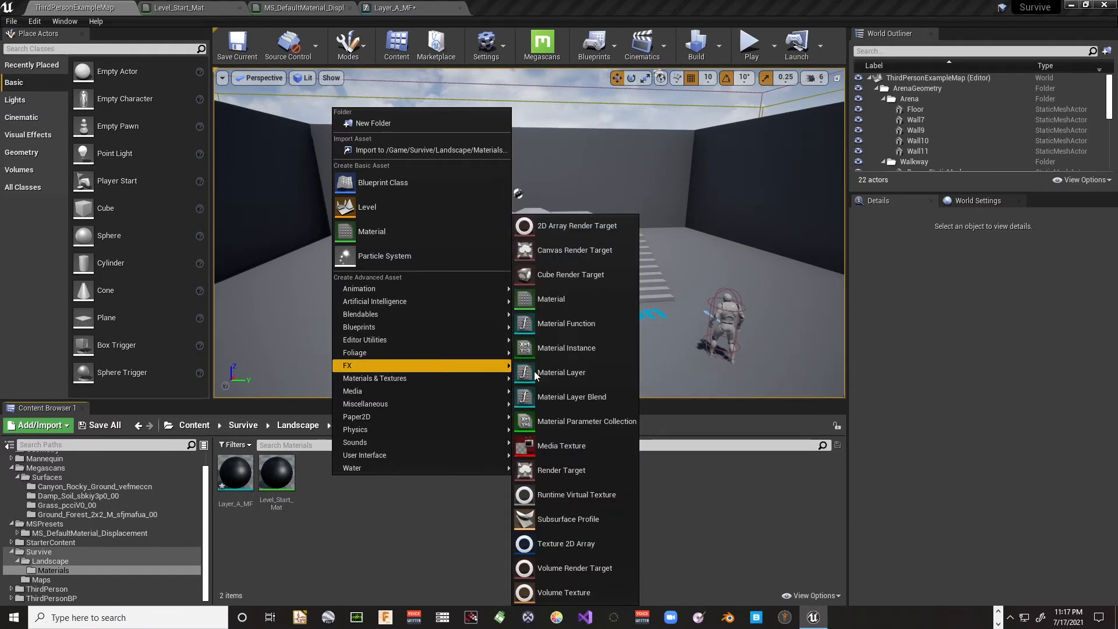
click(577, 329)
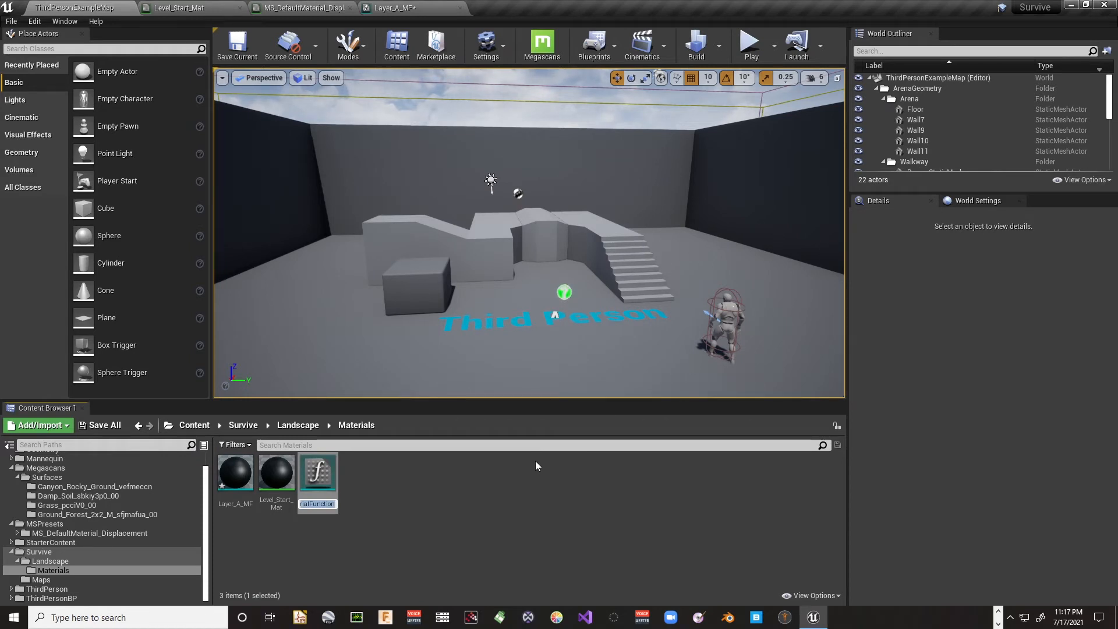
text(Lay)
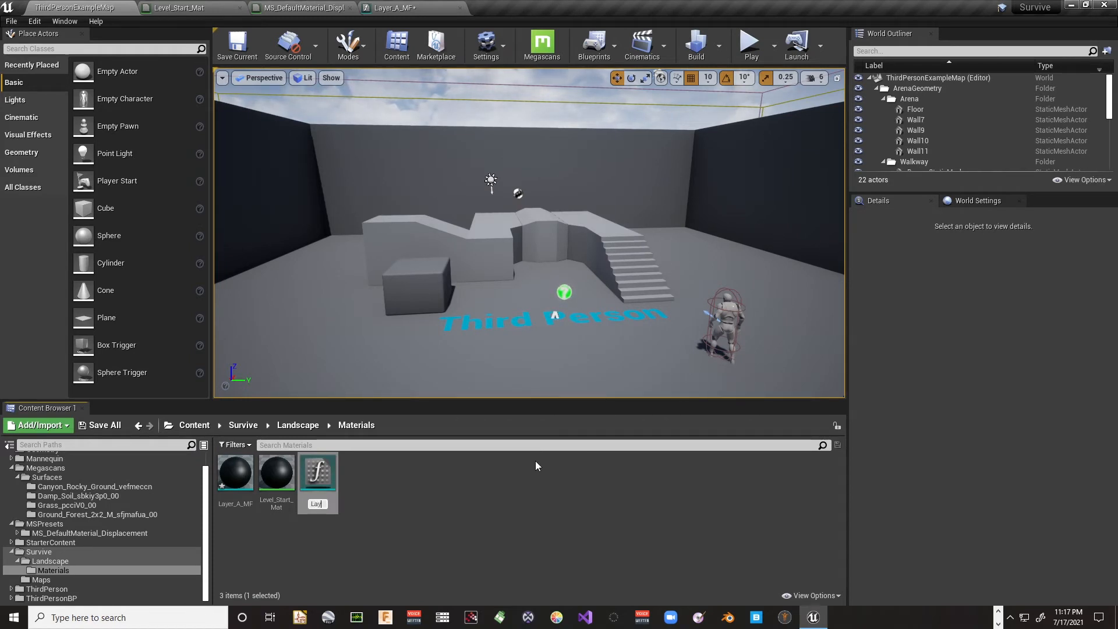
text(er_A_)
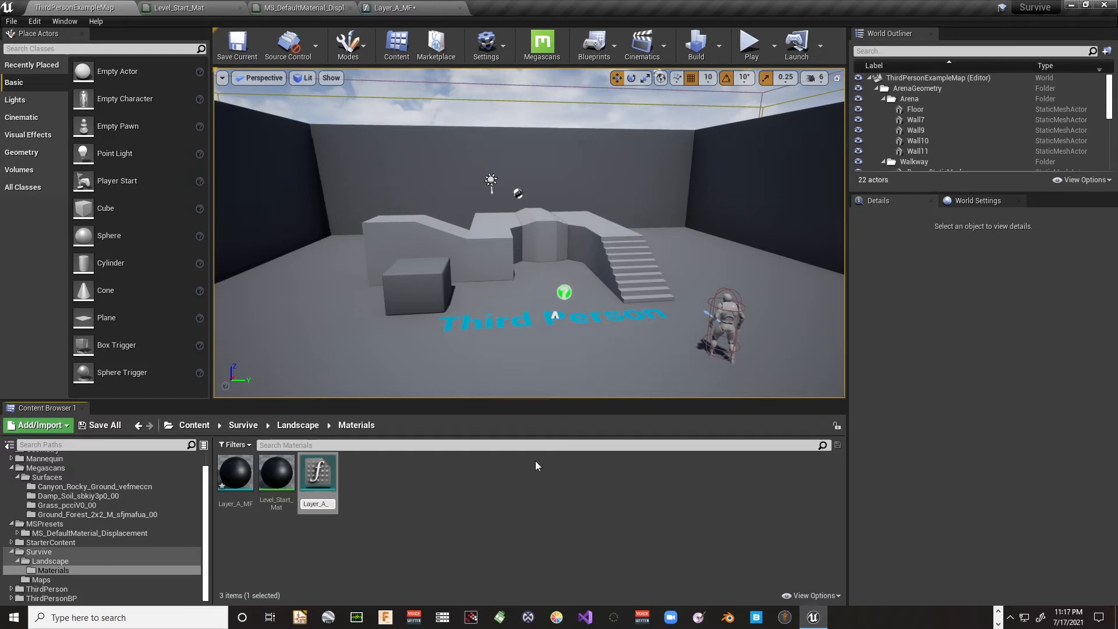
text(Tiling_M)
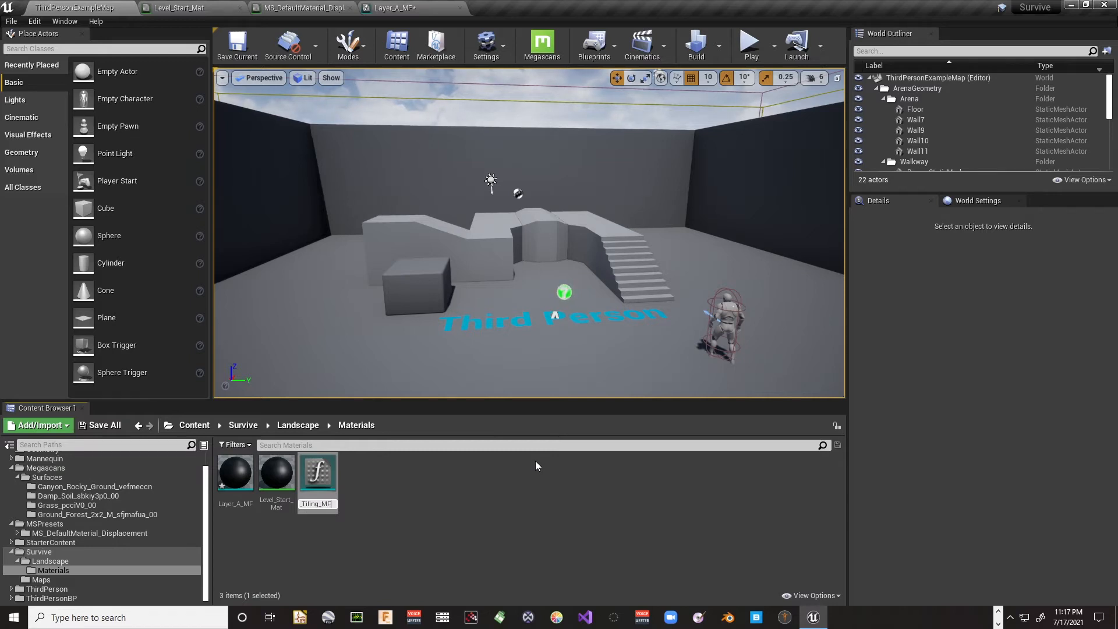
text(F)
key(Return)
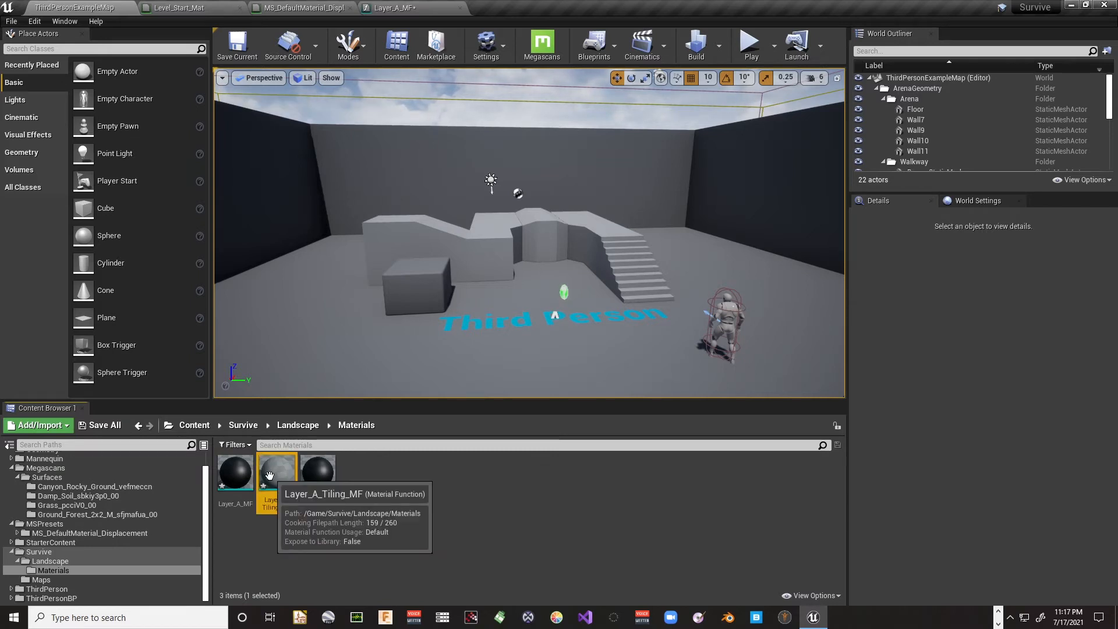
Paste the copied tiling nodes into Layer_A_Tiling_MF and connect the CustomRotator's Rotated Values to Output Result
double_click(277, 473)
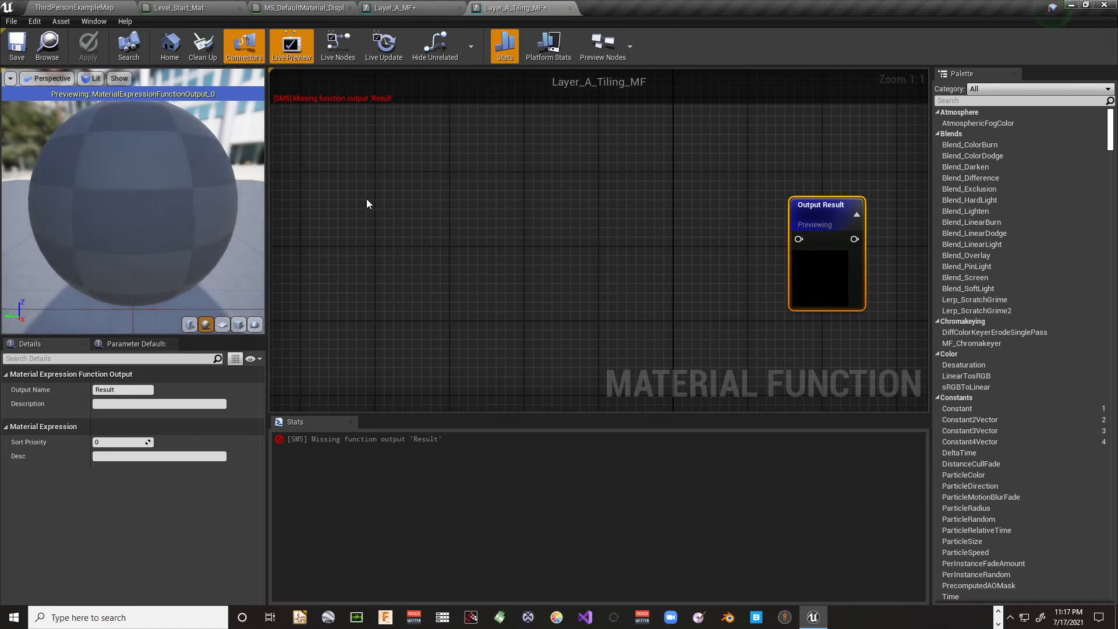
key(ctrl+v)
scroll(489, 174, up, 2)
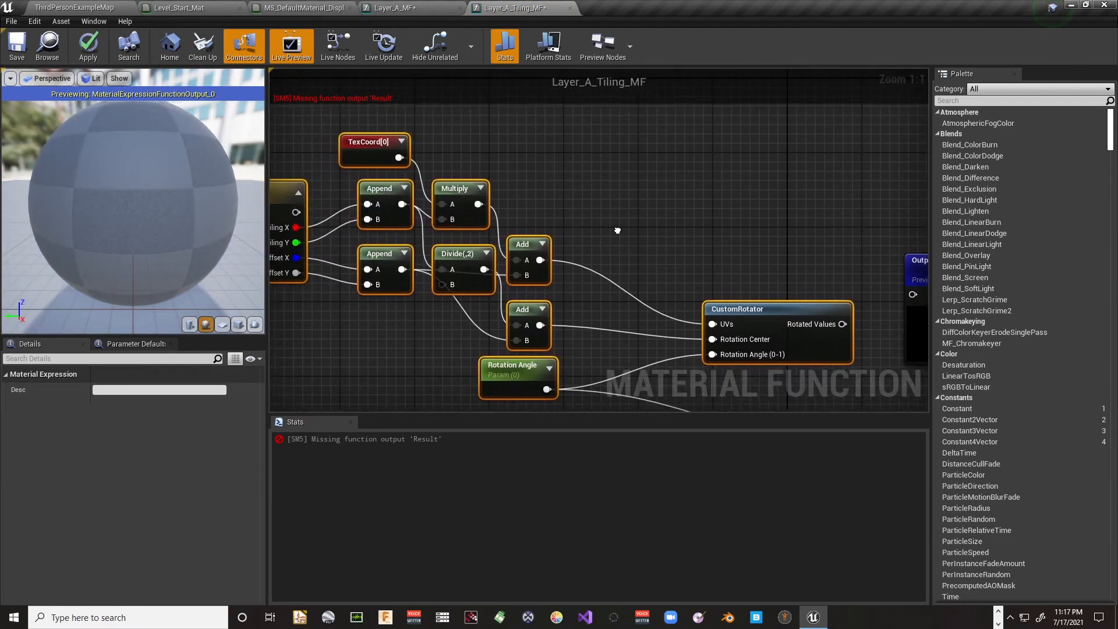
drag(842, 323, 837, 296)
Rename the Tiling/Offset vector parameter in Layer_A_Tiling_MF as Layer A Tiling/Offset
right_drag(600, 240, 787, 253)
right_drag(427, 329, 395, 169)
right_drag(479, 250, 544, 365)
click(526, 213)
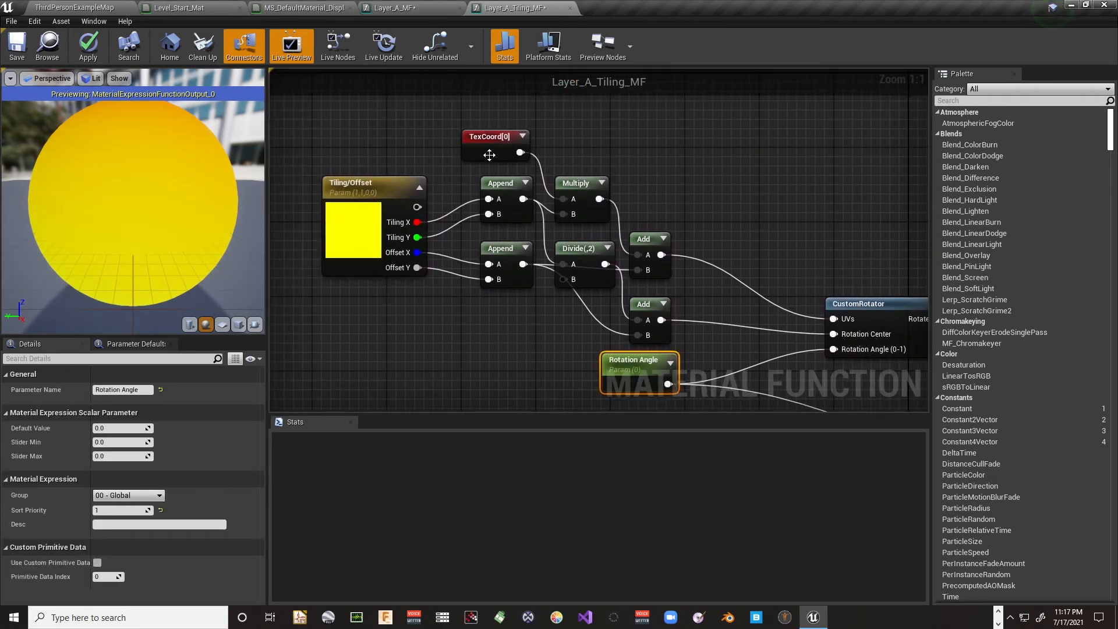
click(365, 197)
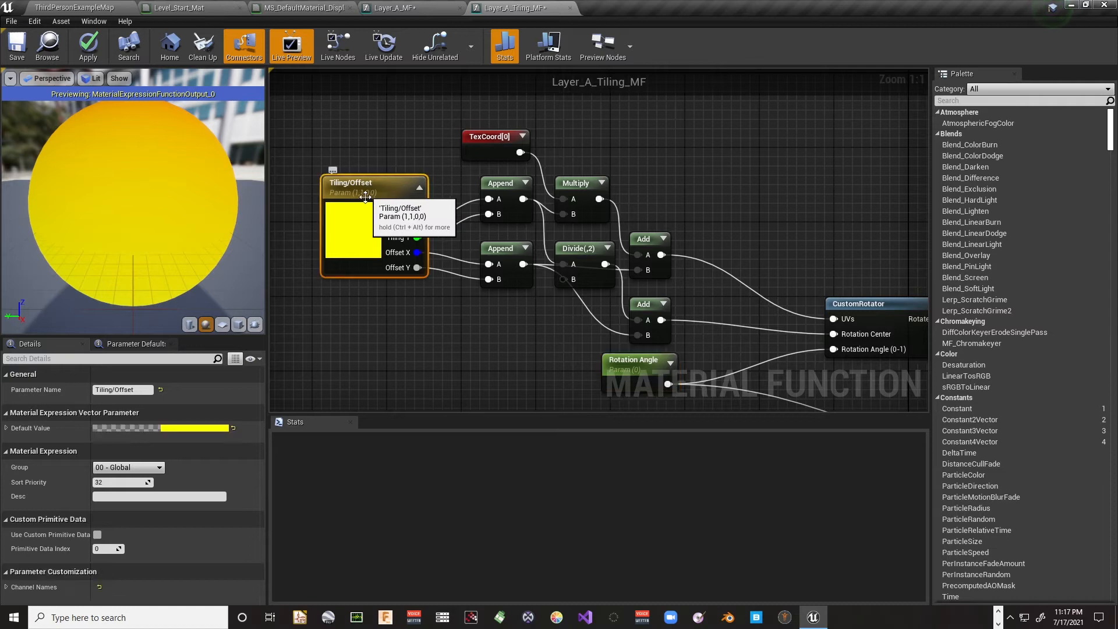
click(123, 390)
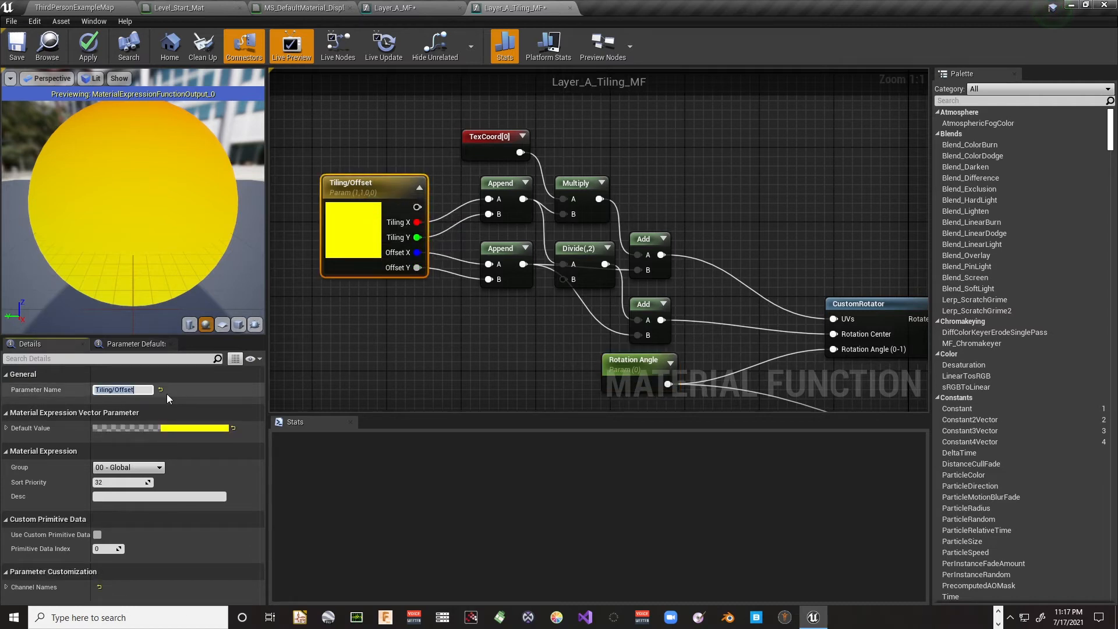
key(Home)
key(Return)
click(133, 388)
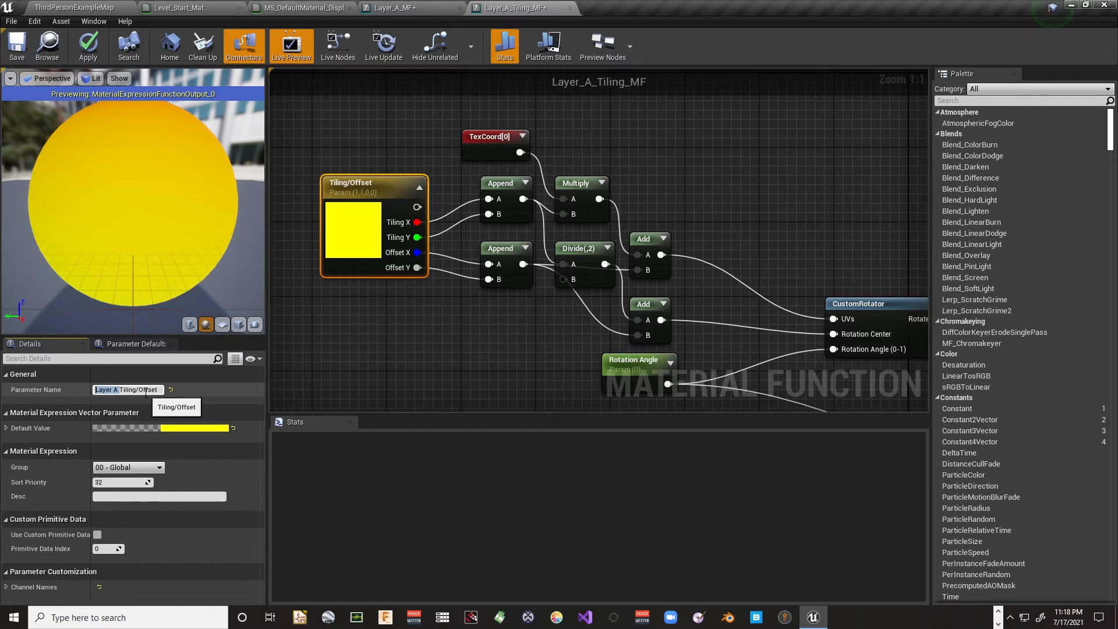
text(Layer A)
key(Return)
click(526, 355)
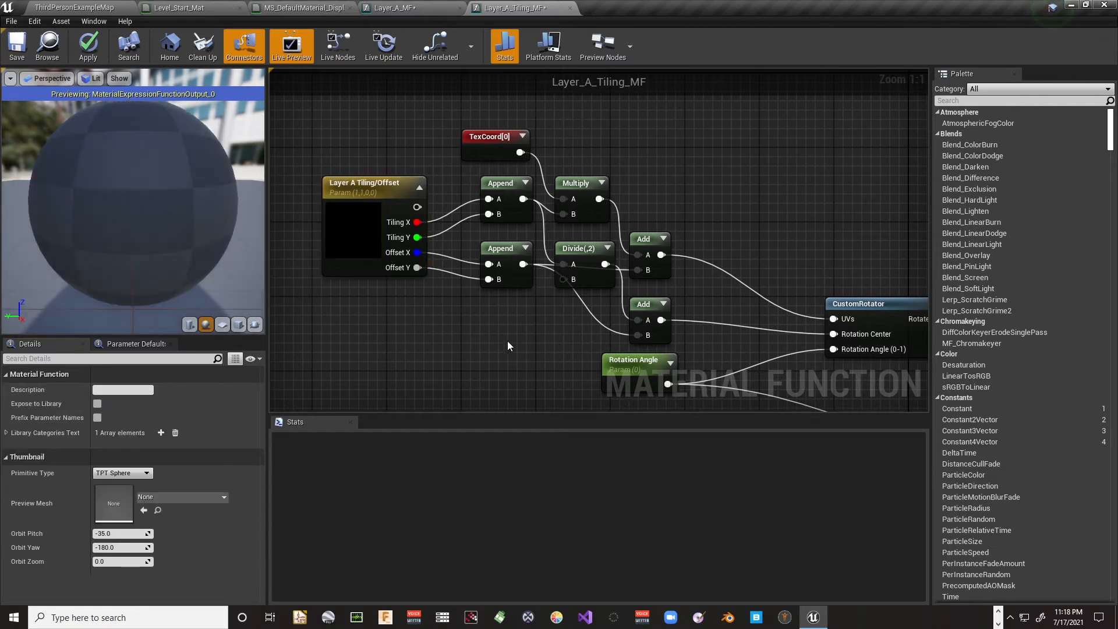
Rename the Rotation Angle scalar parameter as Layer A Rotation Angle
right_drag(508, 341, 424, 272)
click(547, 305)
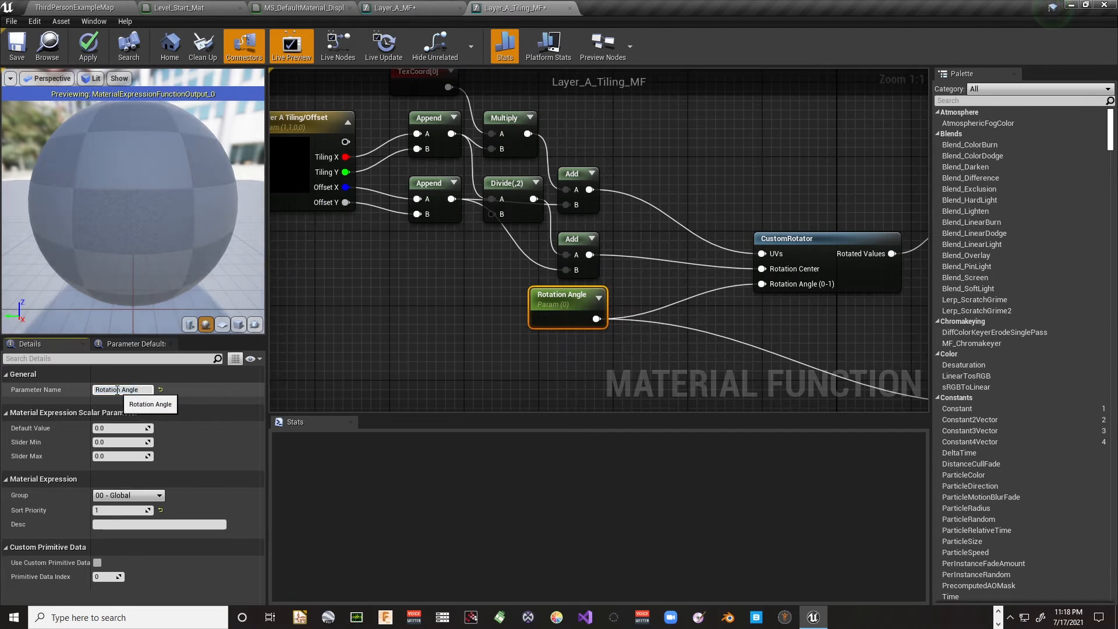
text(Layer A)
key(Return)
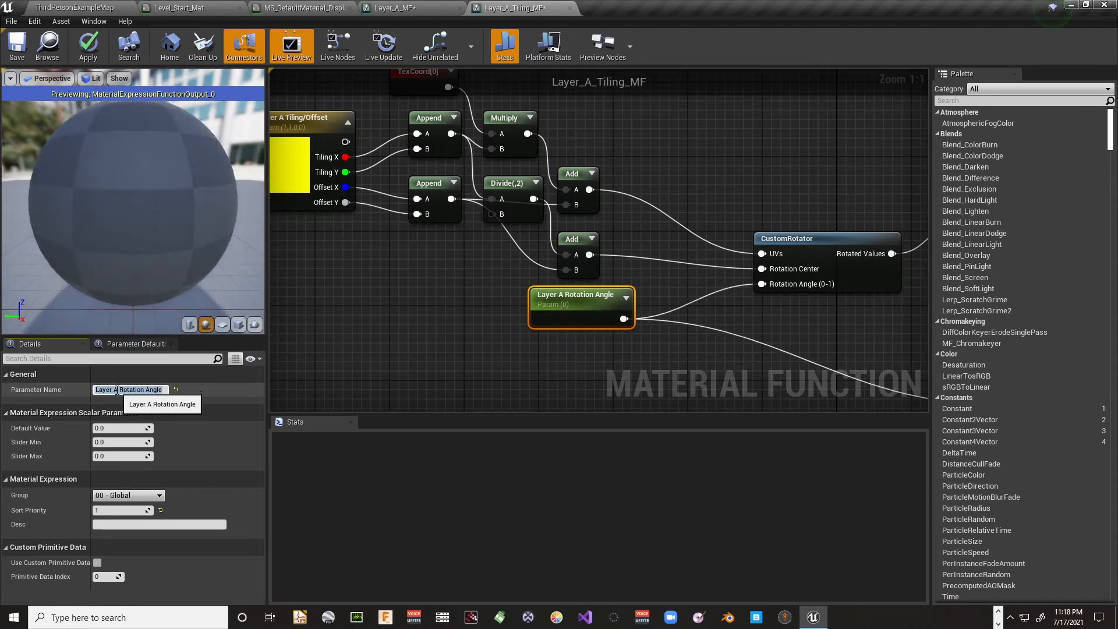
Move the Output Rotation Angle node closer beneath Output Result and save Layer_A_Tiling_MF
right_drag(383, 362, 578, 252)
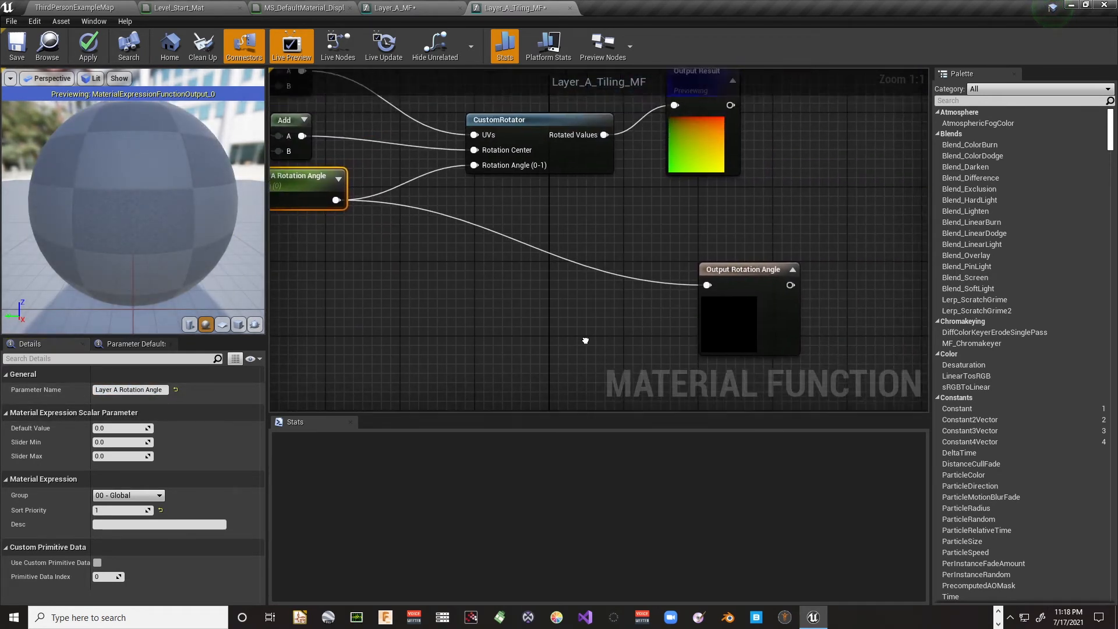
click(692, 289)
drag(692, 290, 663, 241)
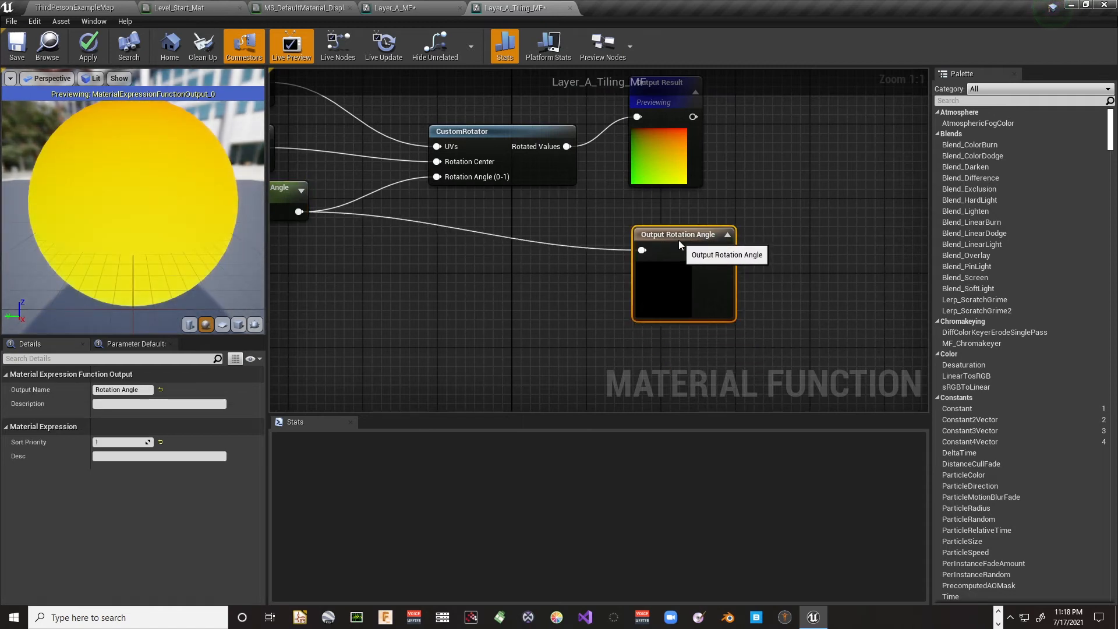
right_drag(646, 129, 895, 258)
click(666, 236)
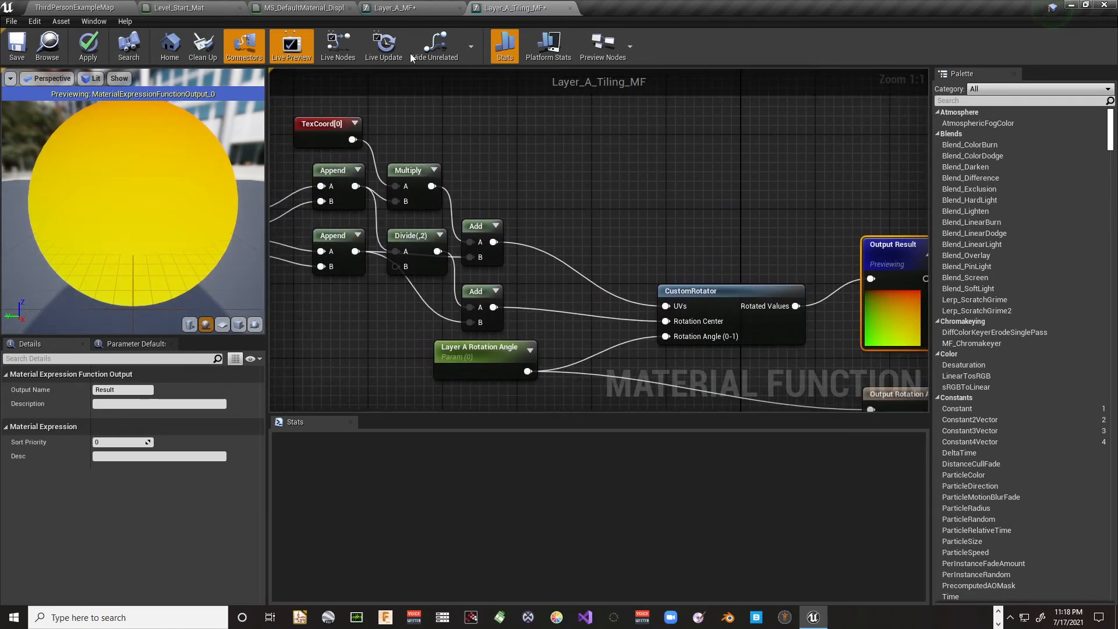
click(17, 45)
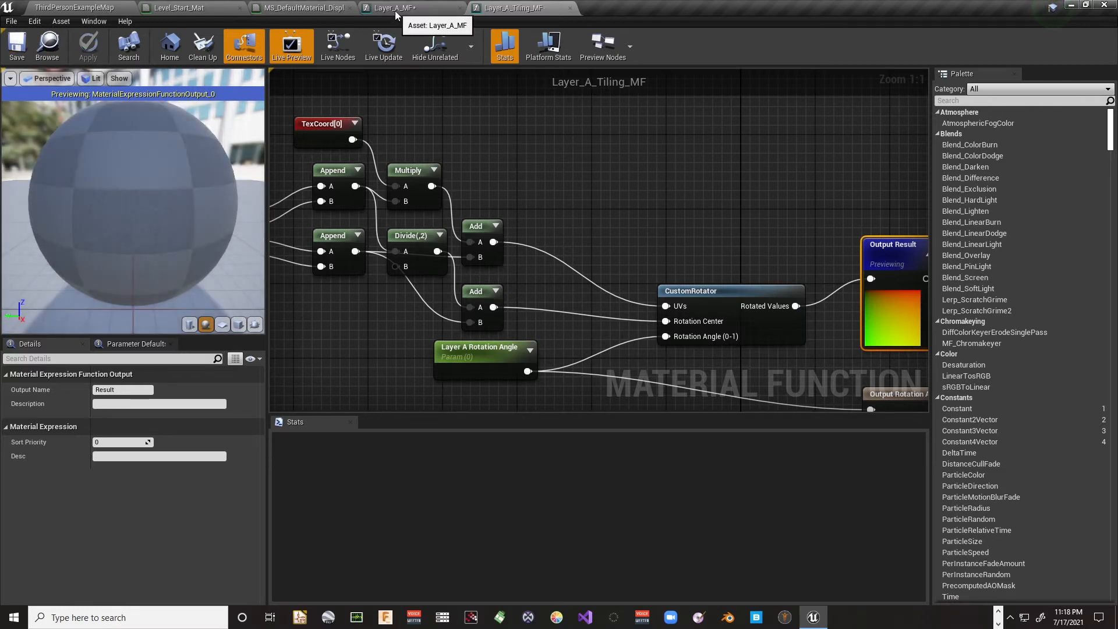
In Layer_A_MF, move MF_DetailNormalTiling lower in the Tiling comment and add Layer_A_Tiling_MF from the Materials folder above it
click(395, 10)
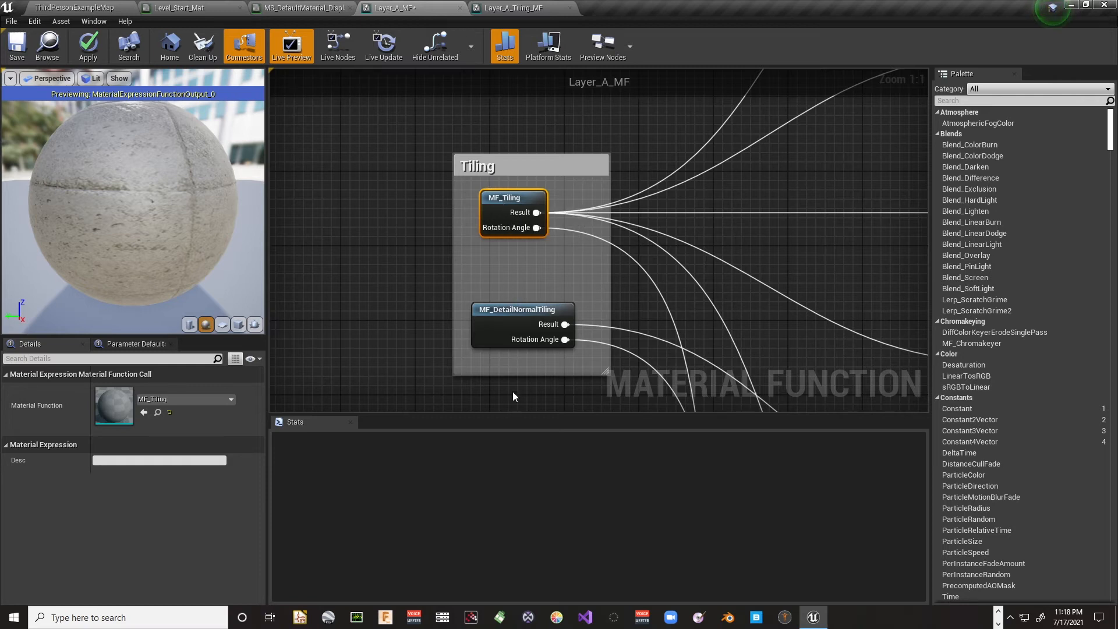
drag(518, 375, 517, 419)
drag(509, 324, 511, 370)
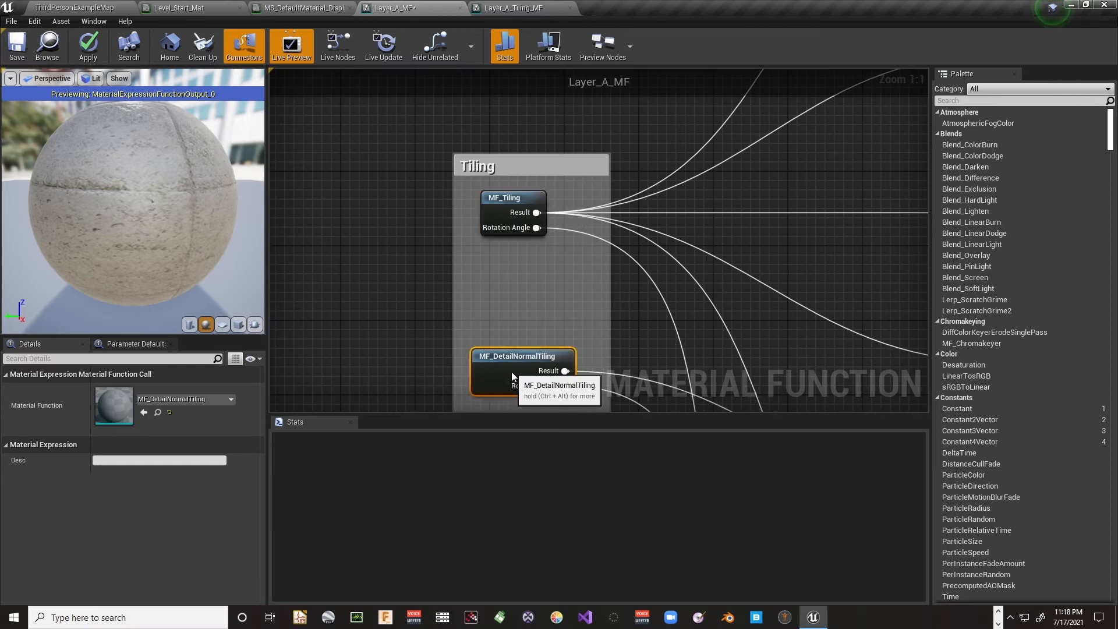
click(61, 7)
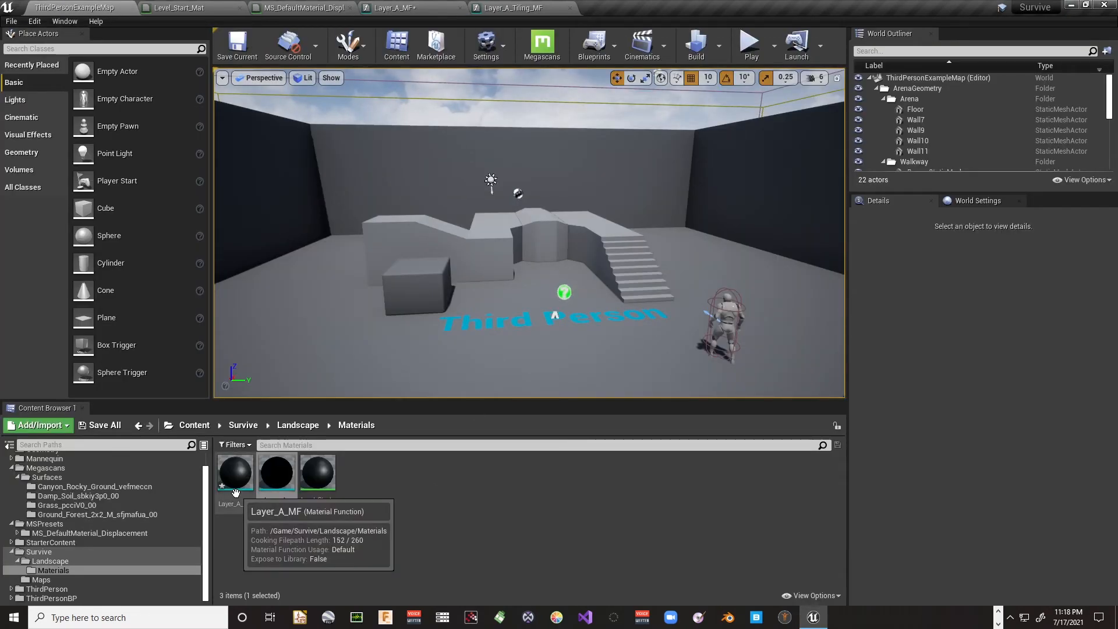
drag(277, 480, 474, 274)
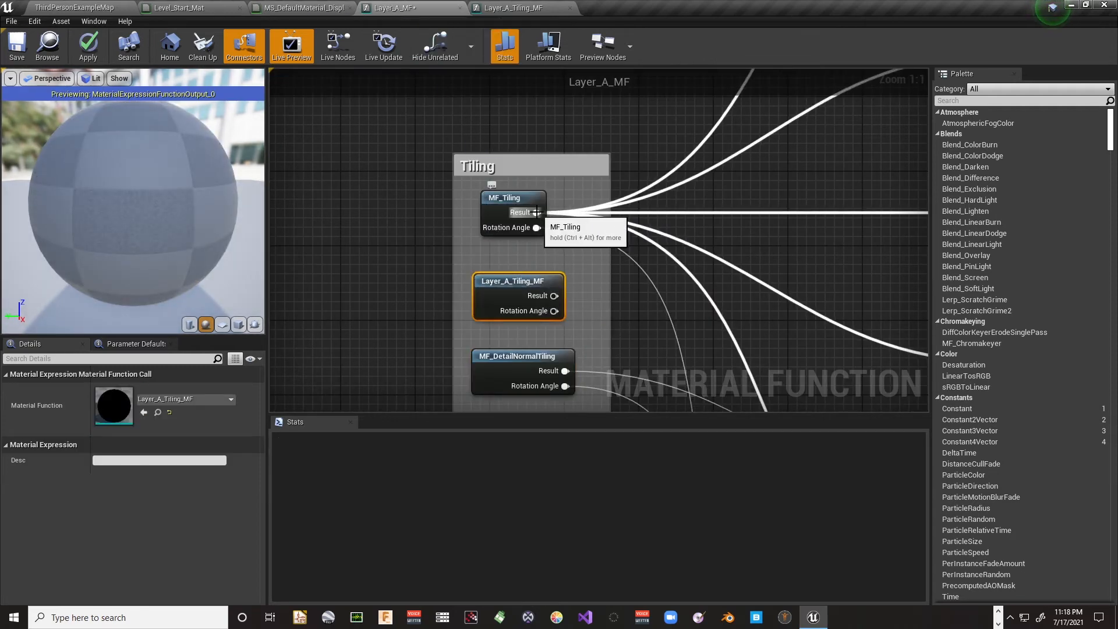
Transfer MF_Tiling's Result and Rotation Angle connections to Layer_A_Tiling_MF, and put that node in place of the deleted MF_Tiling
ctrl+drag(536, 213, 555, 296)
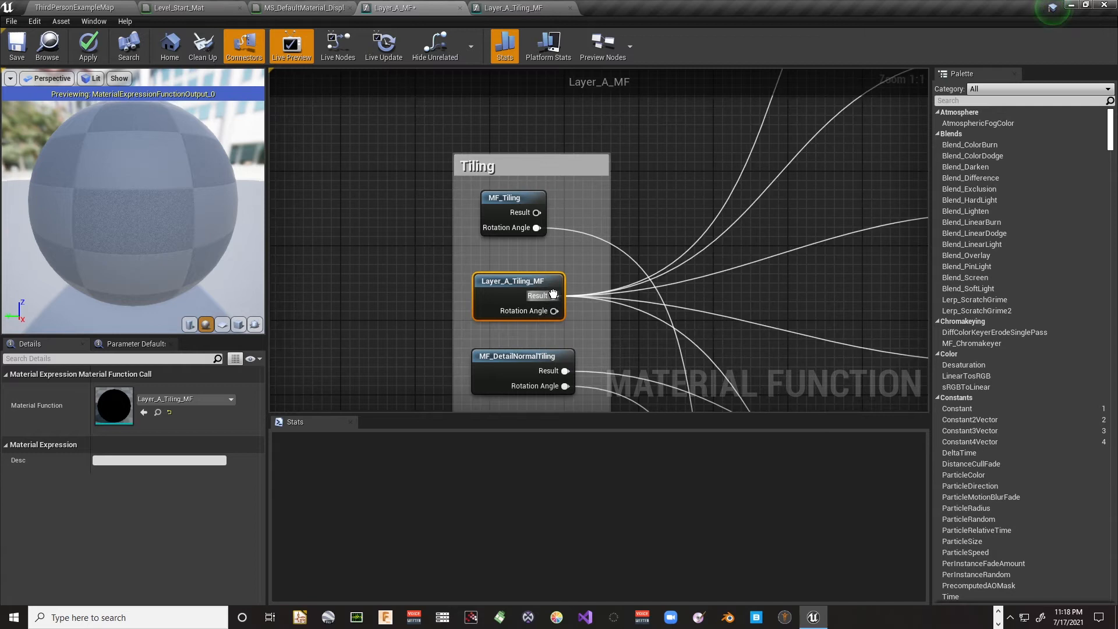
ctrl+drag(536, 228, 553, 311)
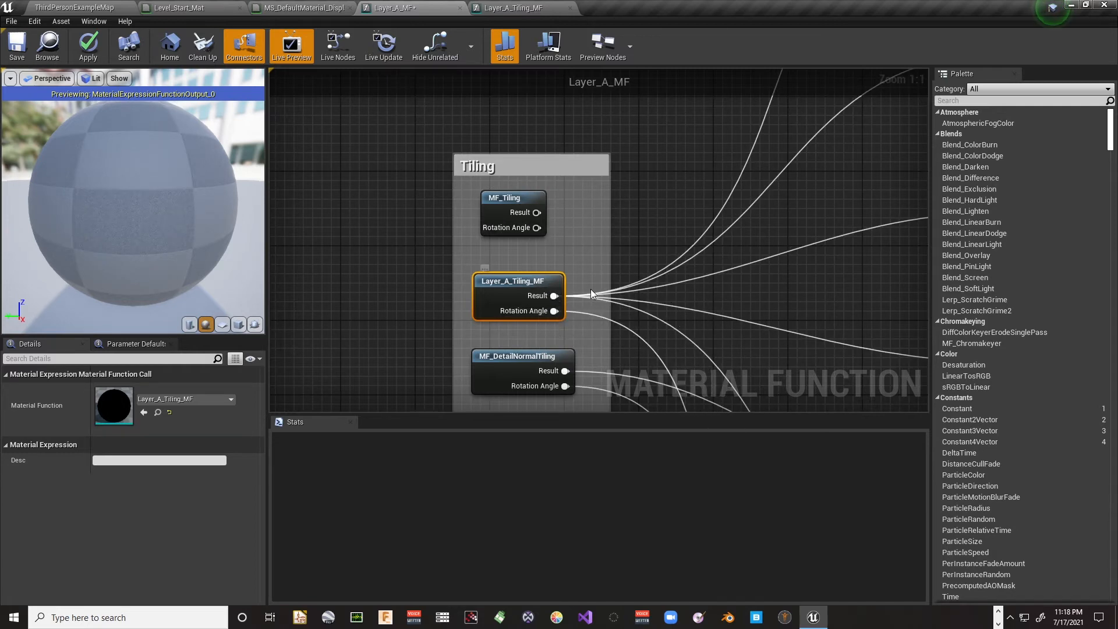
click(515, 199)
key(Delete)
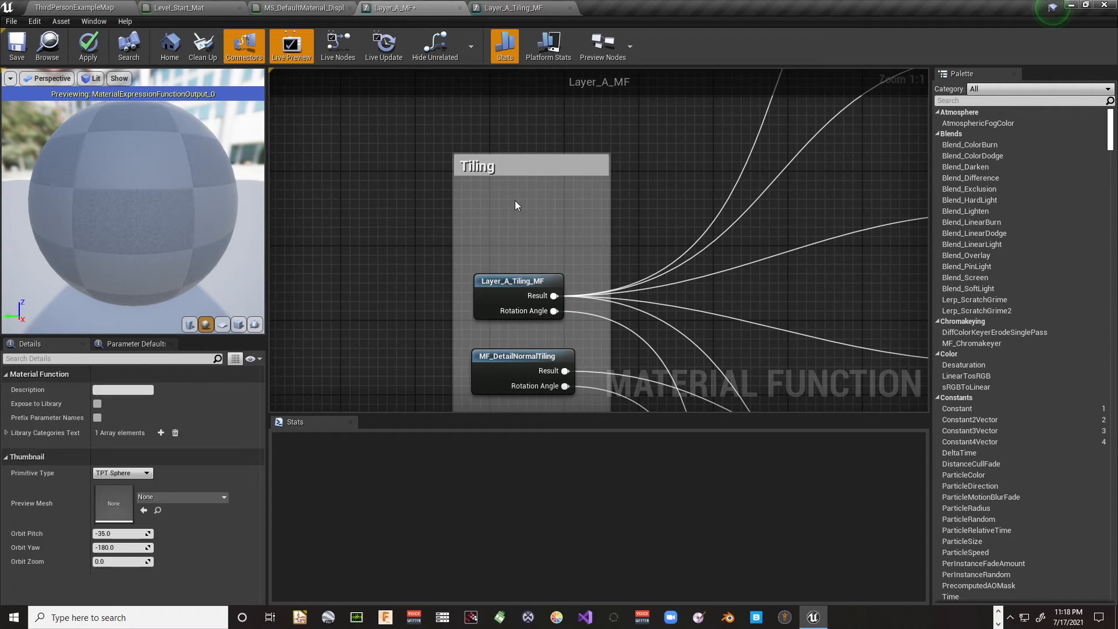
drag(513, 295, 523, 224)
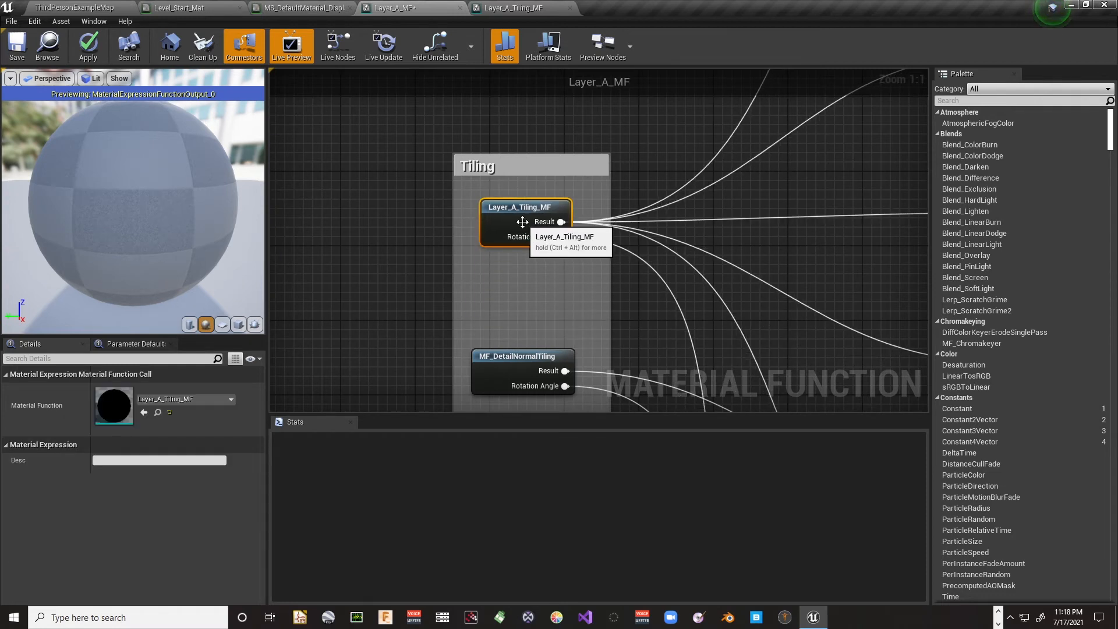
Open MF_DetailNormalTiling, copy all its nodes except the two outputs, and close the function
right_drag(500, 329, 501, 262)
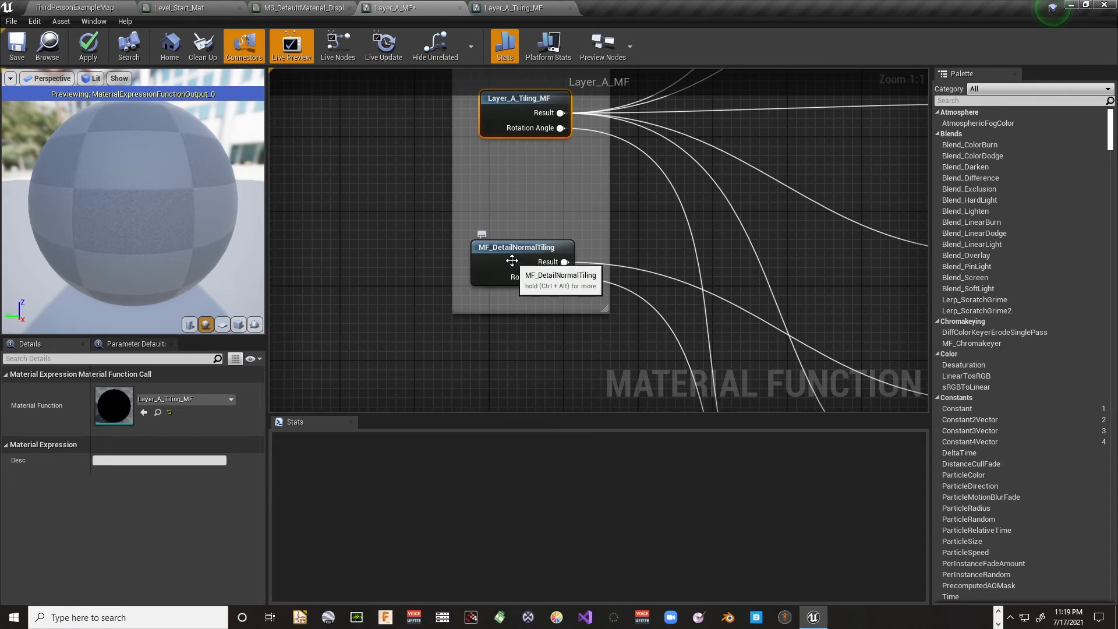
double_click(511, 260)
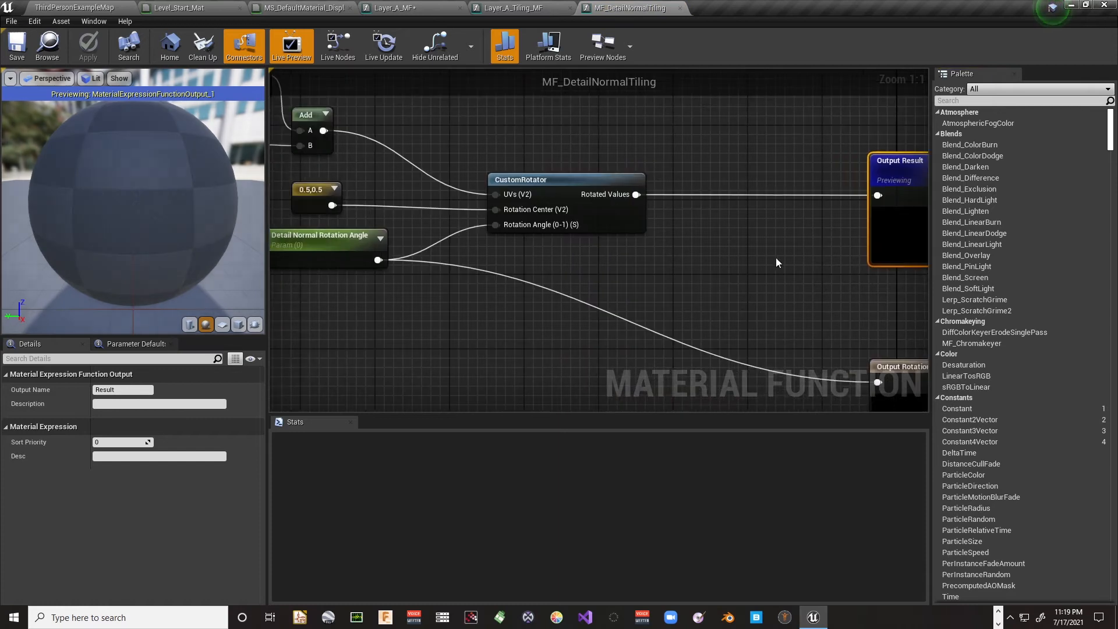
scroll(775, 262, down, 4)
drag(338, 102, 747, 363)
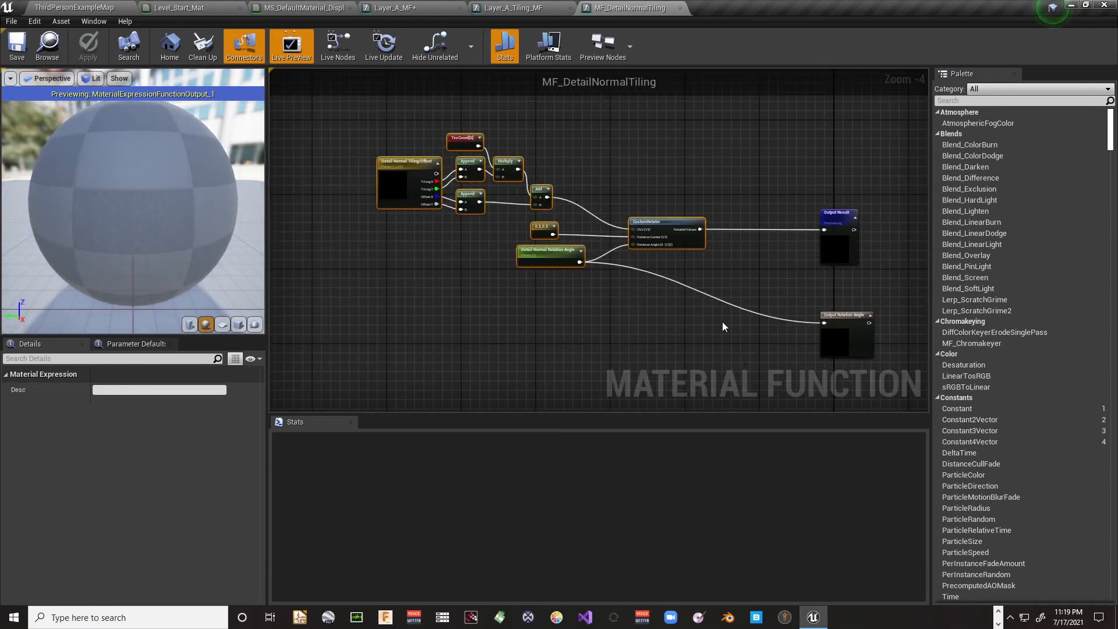
click(679, 8)
right_drag(546, 133, 631, 215)
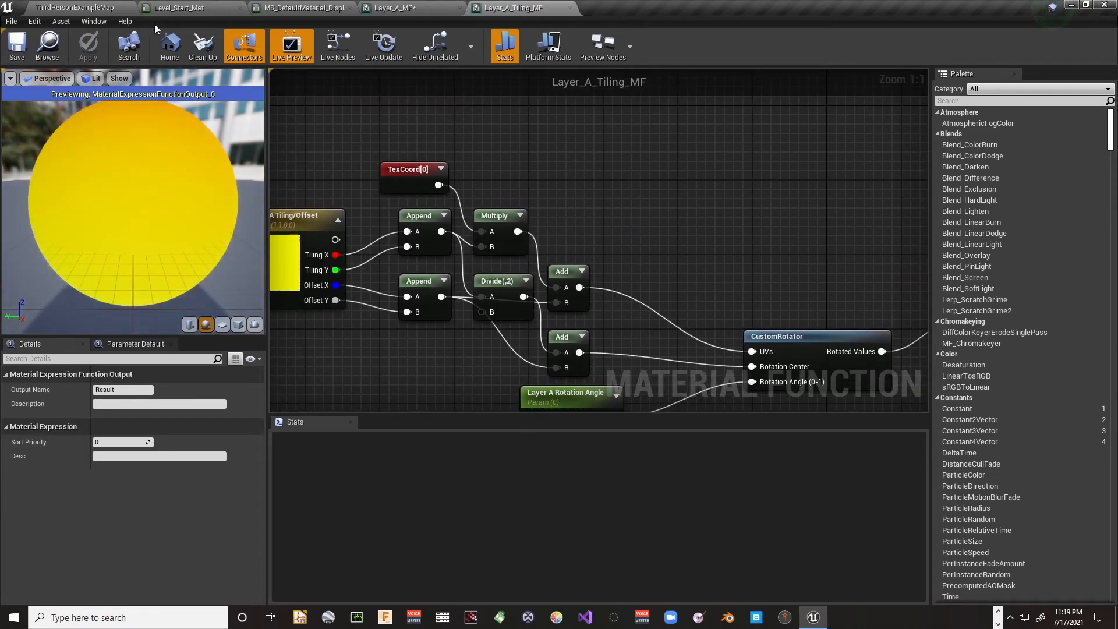
Create a Material Function named Layer_A_DetailNormal_Tiling_MF in the Survive/Landscape/Materials folder
click(93, 8)
right_click(381, 480)
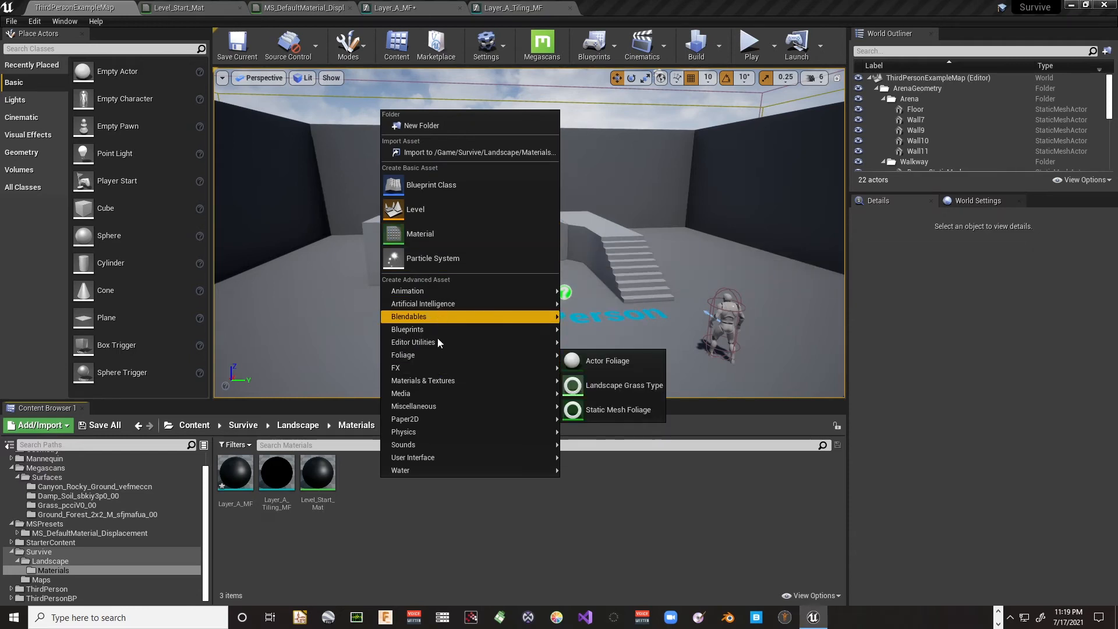
mouse_move(442, 383)
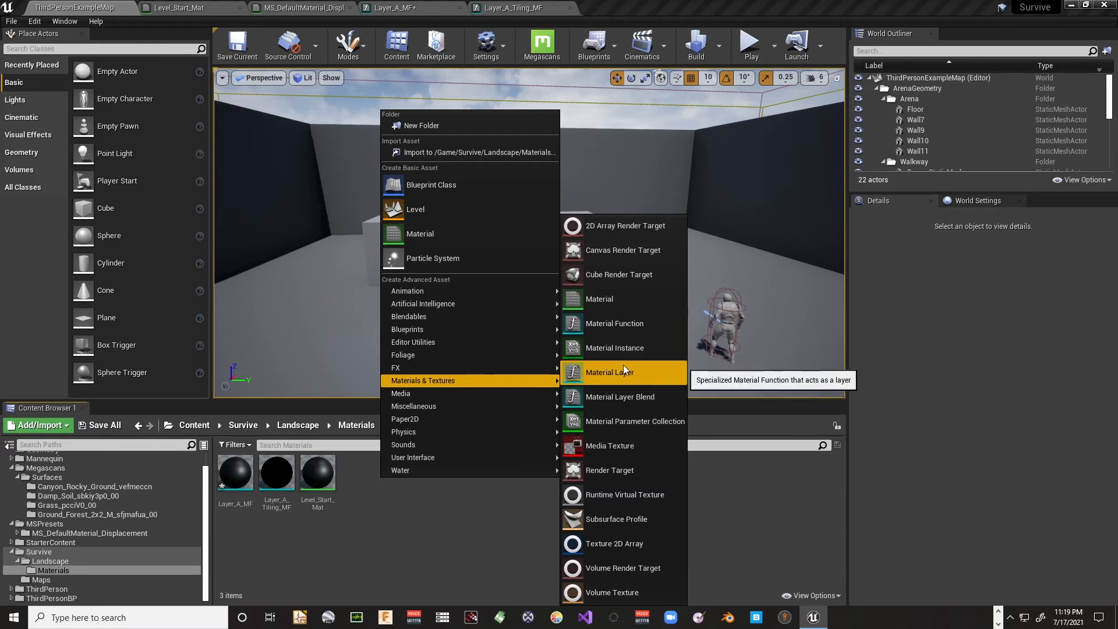
click(624, 324)
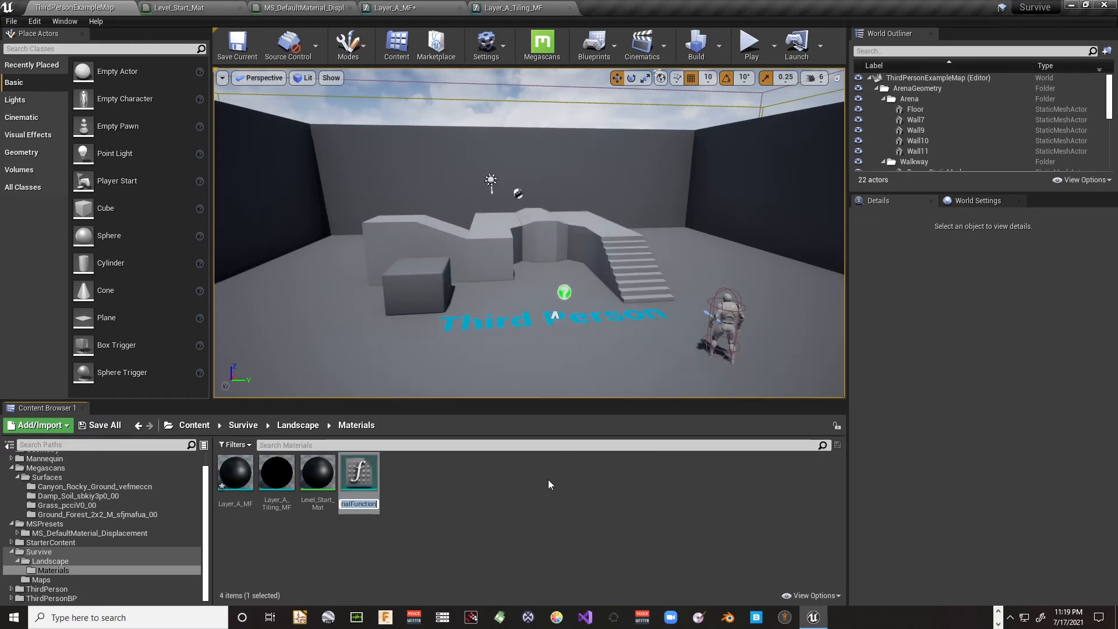
text(Layer_A_)
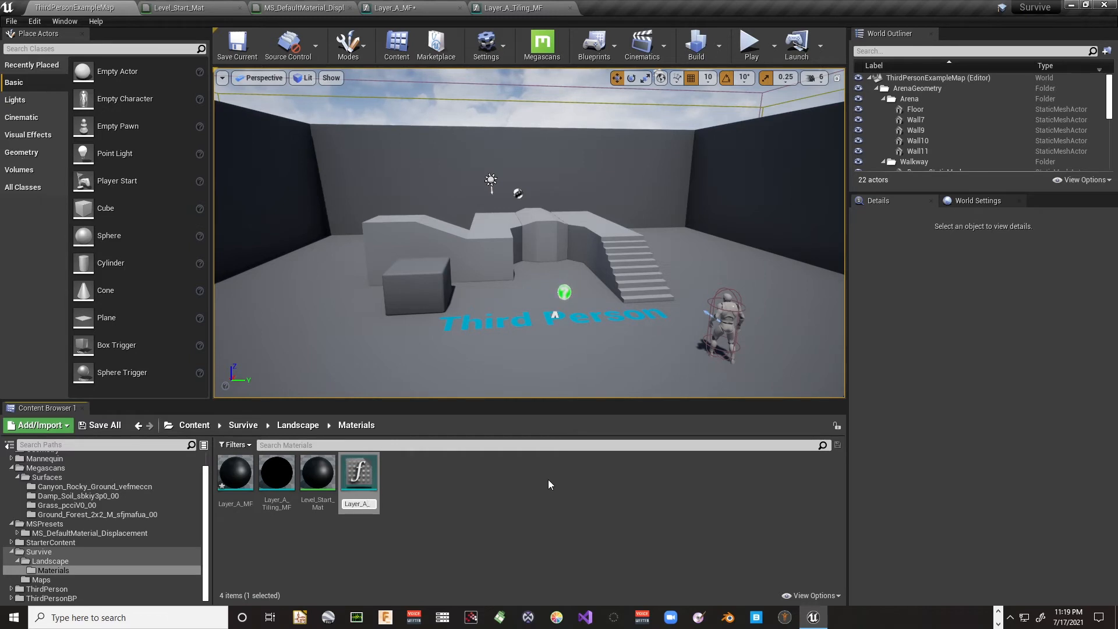
text(De)
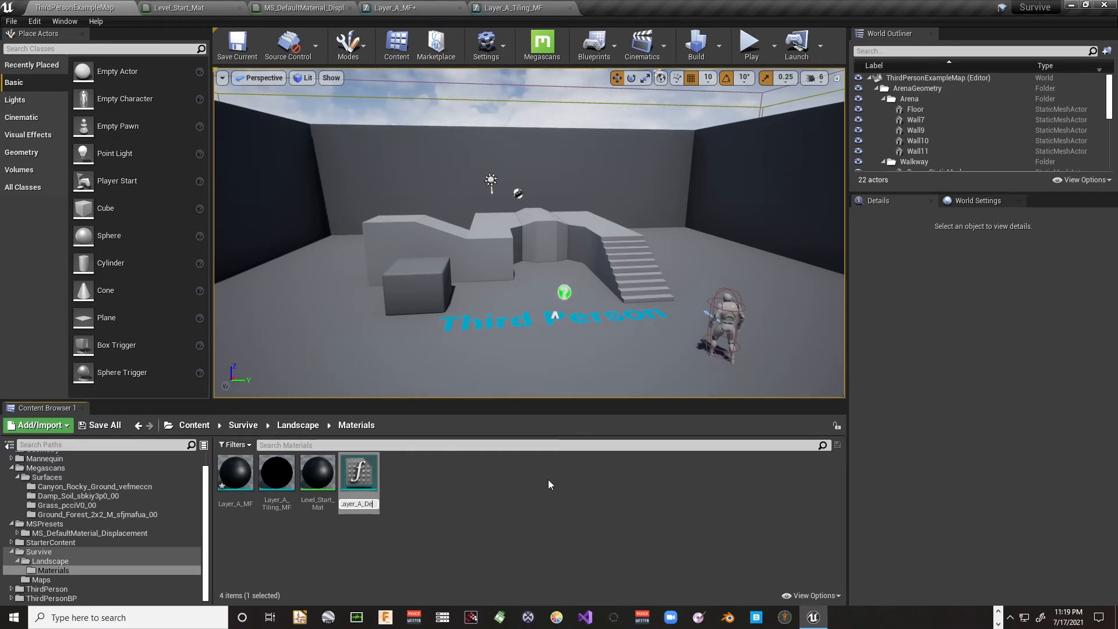
text(tailk)
key(BackSpace)
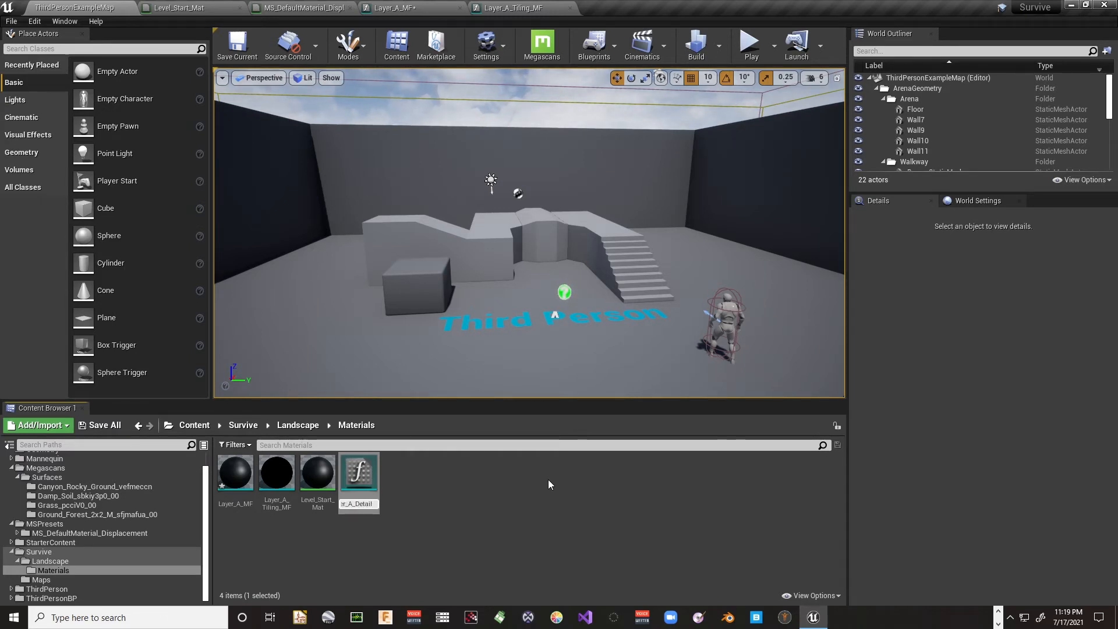
text(Normal_)
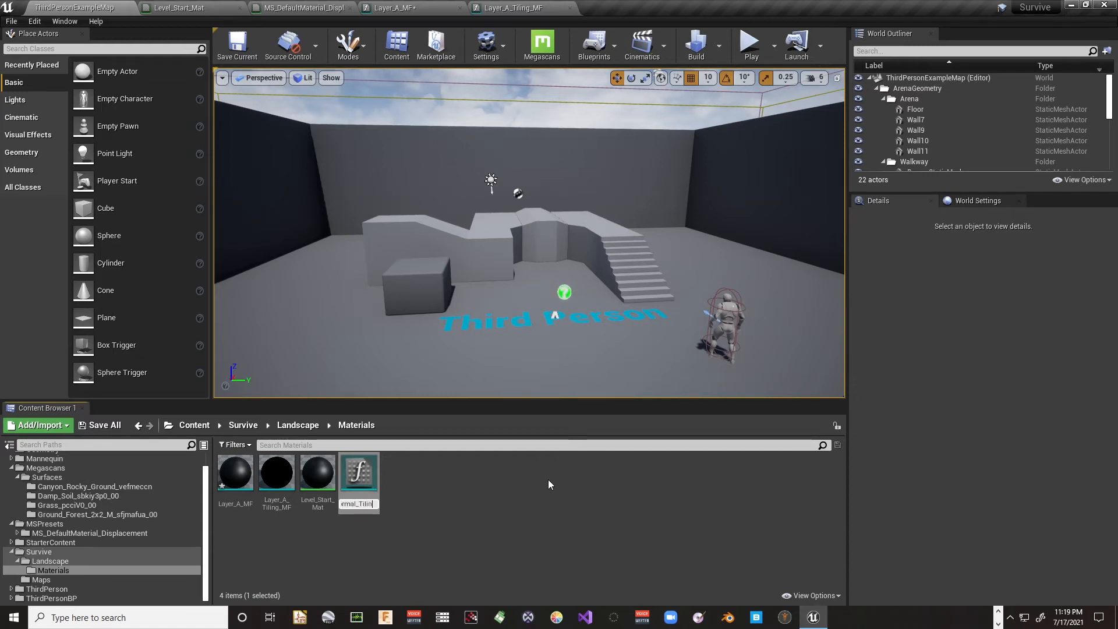
text(Tiling_)
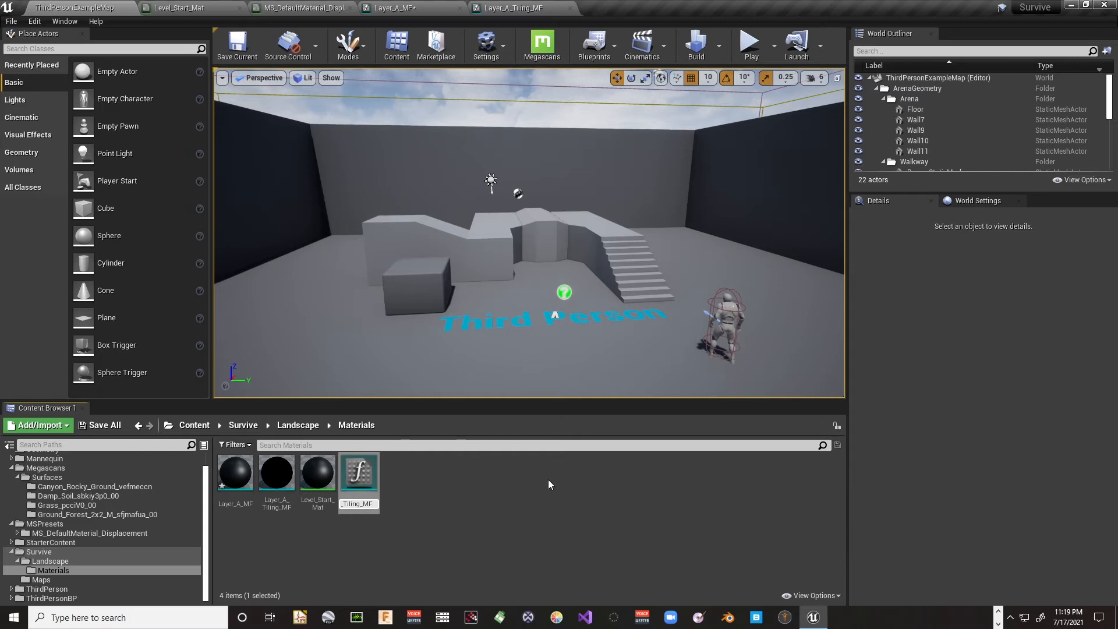
text(MF)
key(Return)
Paste the copied nodes into Layer_A_DetailNormal_Tiling_MF and connect the CustomRotator's Rotated Values to Output Result
double_click(235, 475)
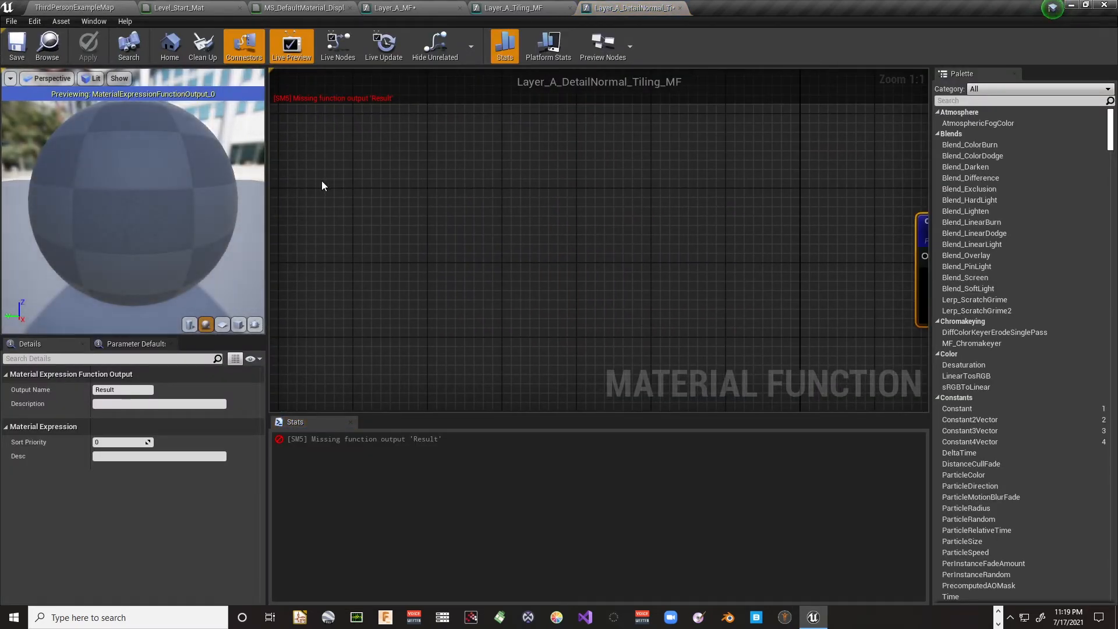
key(ctrl+v)
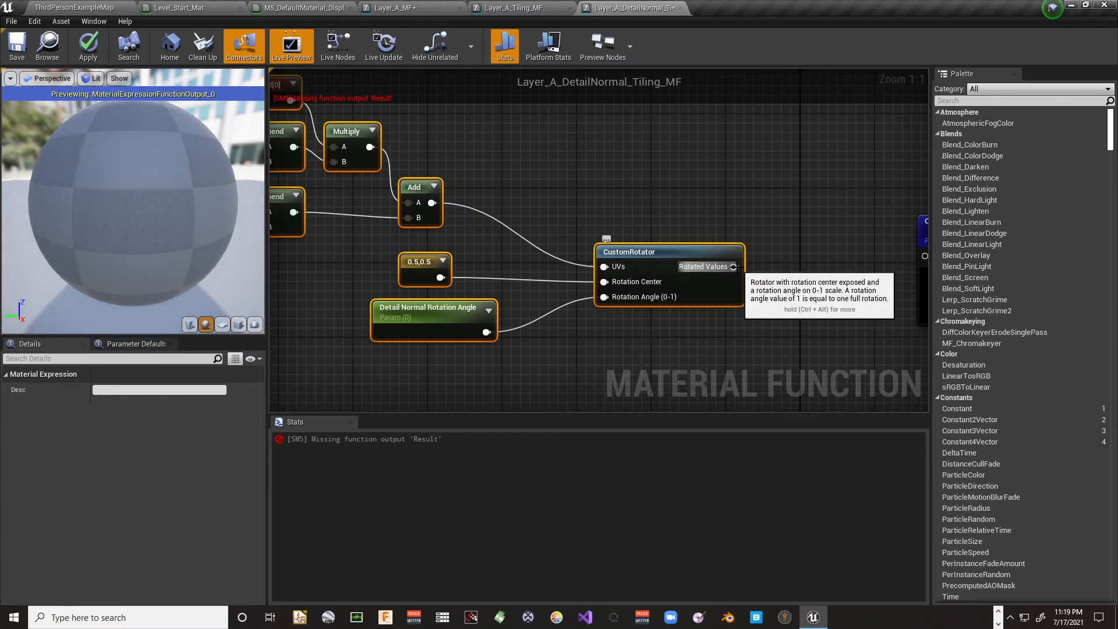
drag(735, 268, 683, 257)
Rename the Detail Normal Tiling/Offset vector parameter as Layer A Detail Normal Tiling/Offset
right_drag(433, 197, 800, 227)
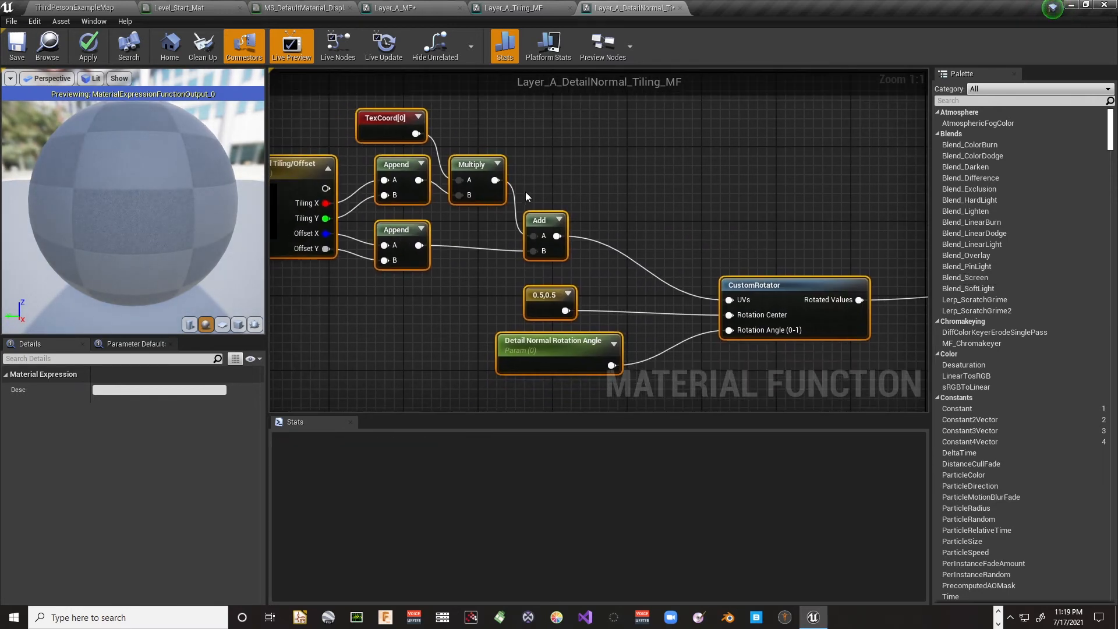
right_drag(361, 309, 500, 326)
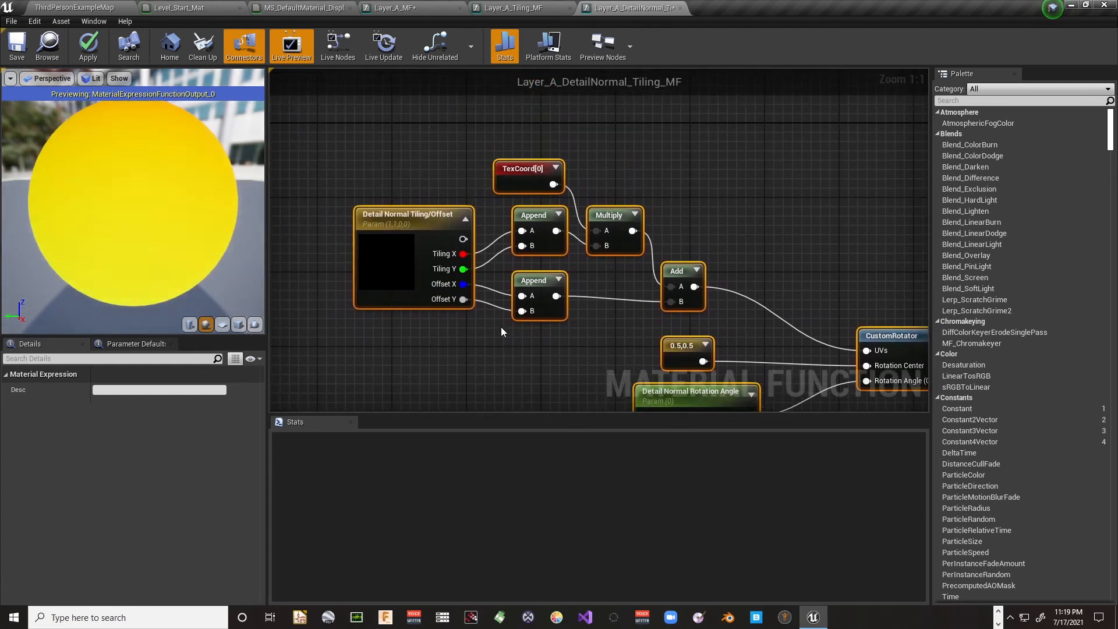
click(378, 226)
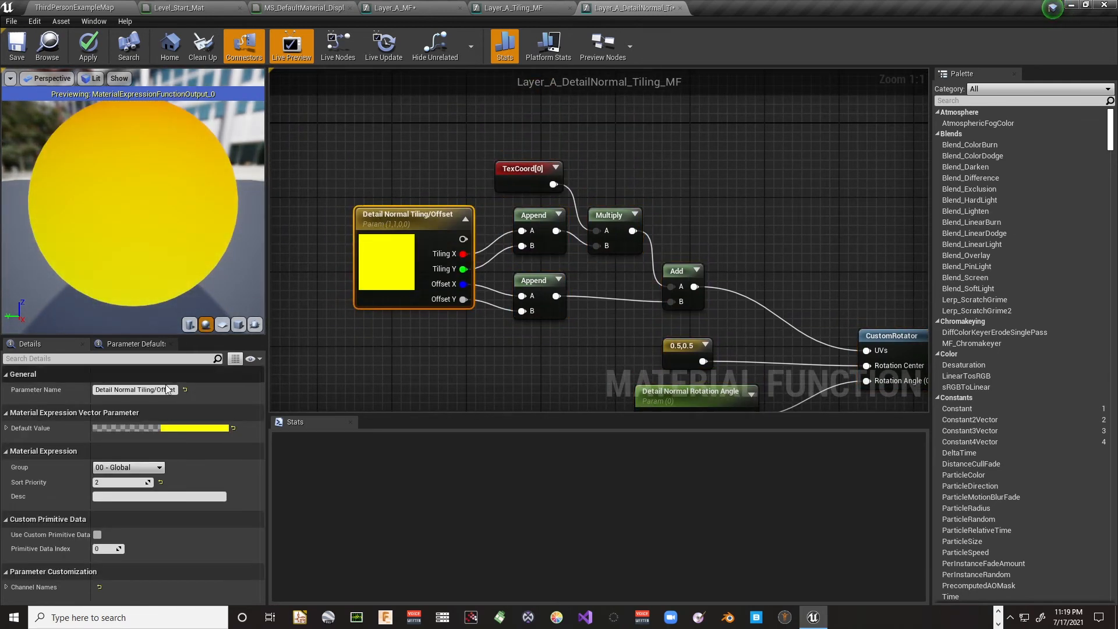
click(131, 391)
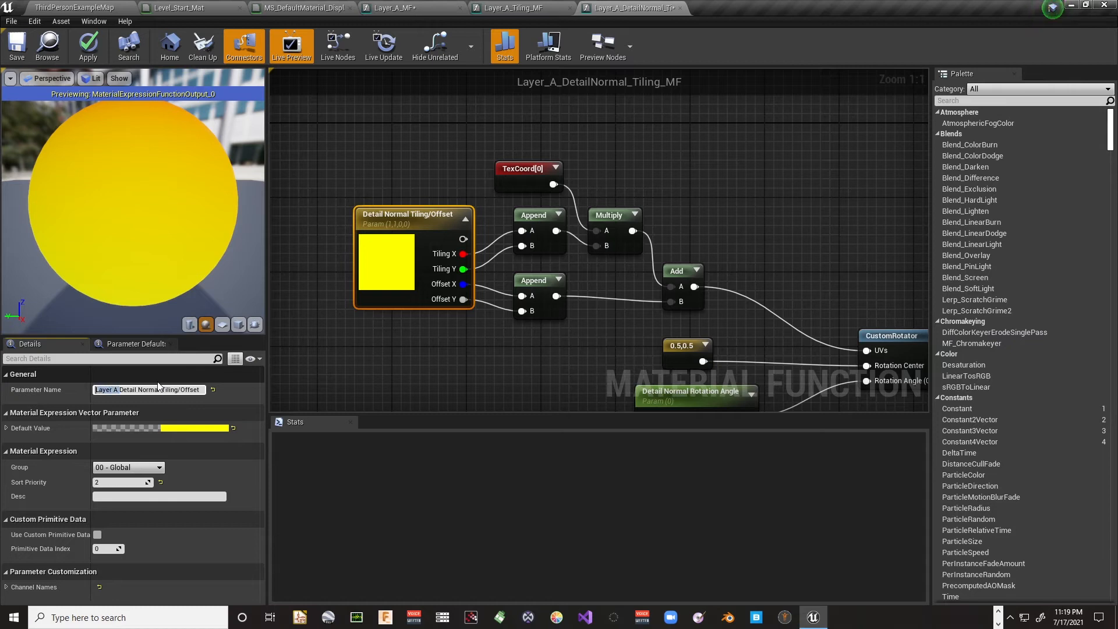
Rename the Detail Normal Rotation Angle parameter as Layer A Detail Normal Rotation Angle and save the function
click(676, 393)
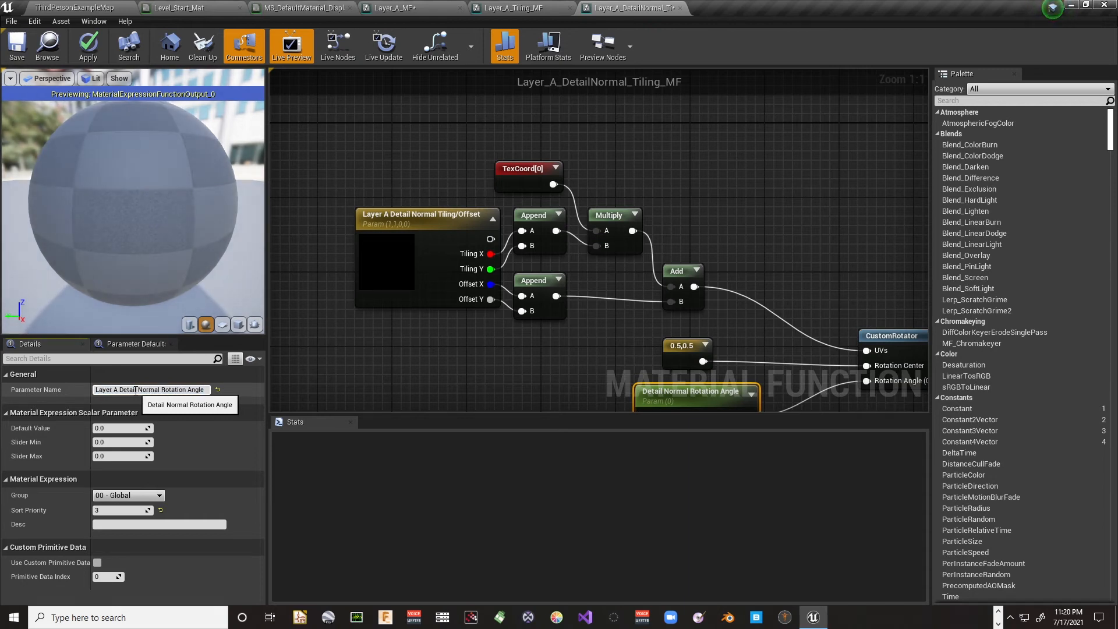
key(Return)
click(460, 355)
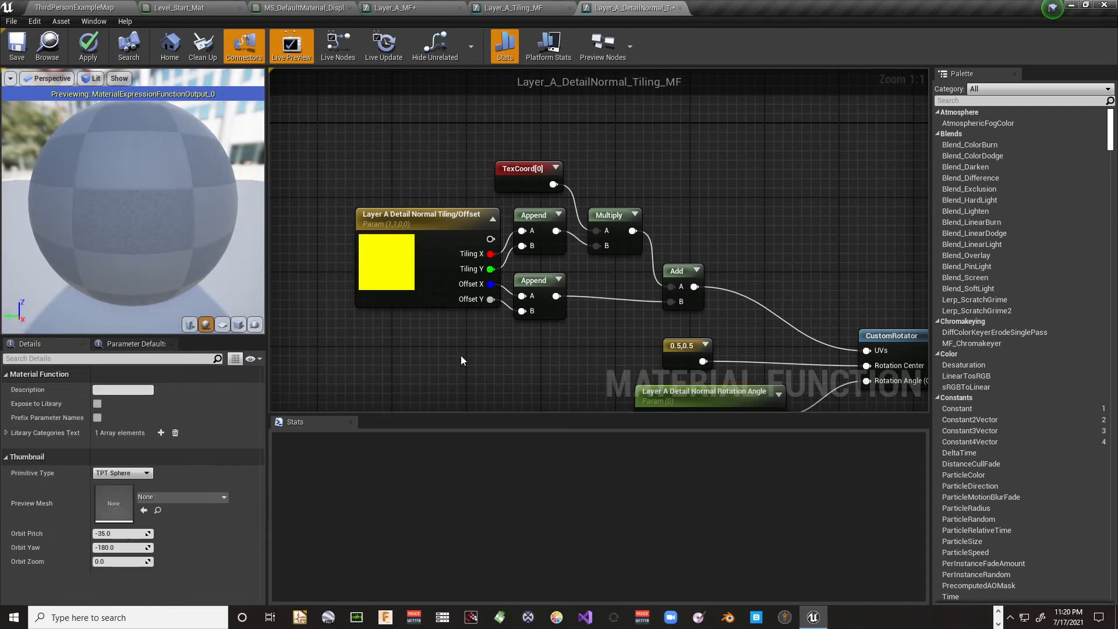
right_drag(460, 355, 448, 330)
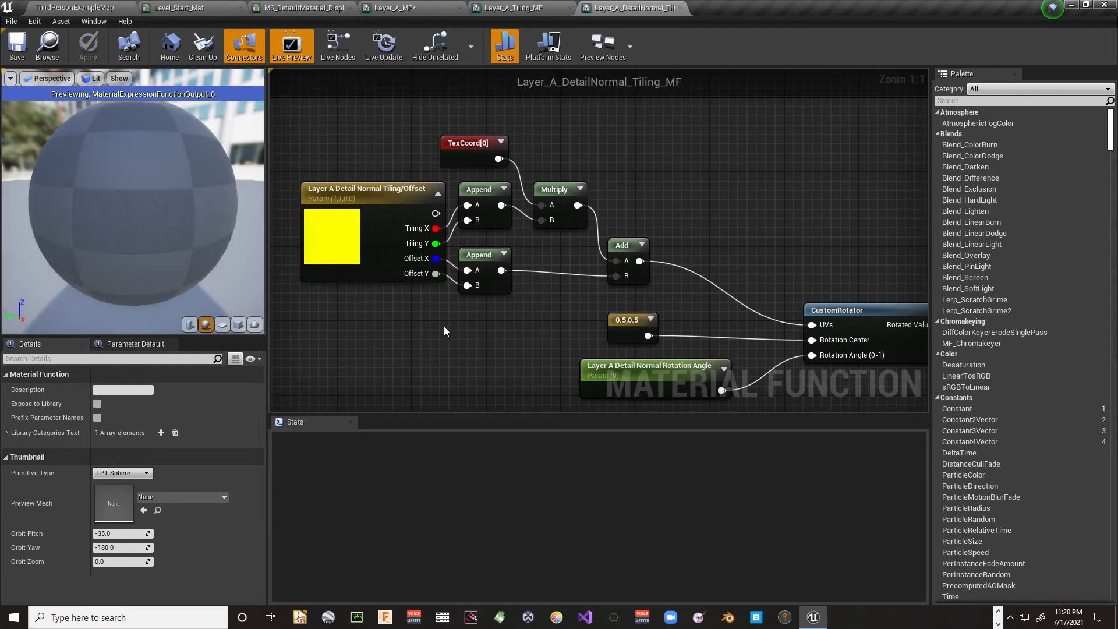
Try adding Layer_A_DetailNormal_Tiling_MF to the Tiling comment in Layer_A_MF, and delete the added node again
click(498, 9)
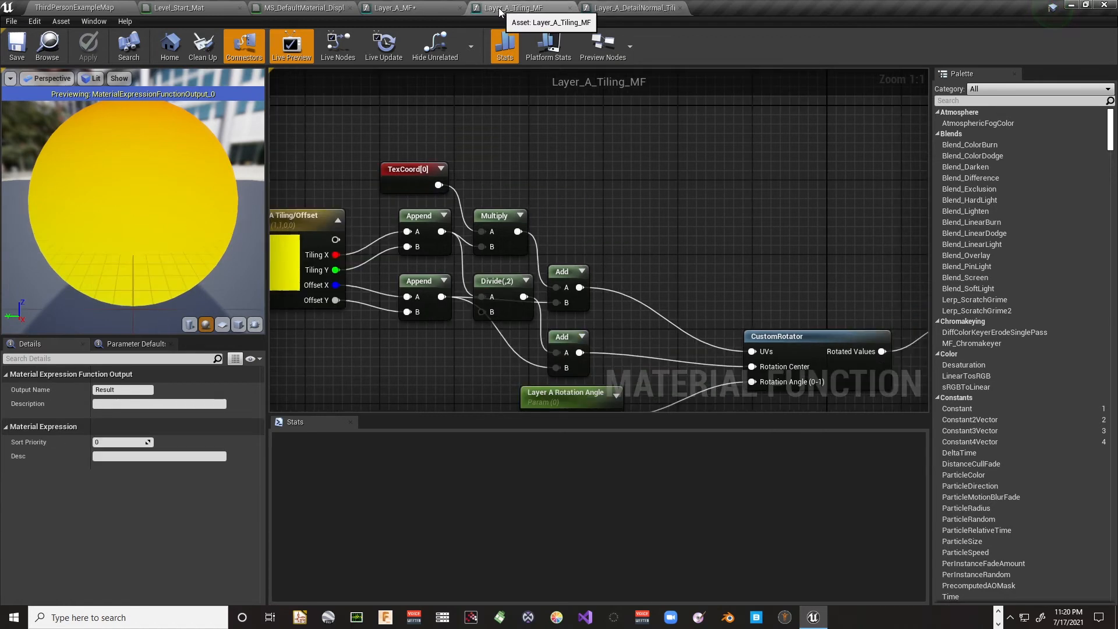
click(417, 12)
right_drag(431, 150, 445, 200)
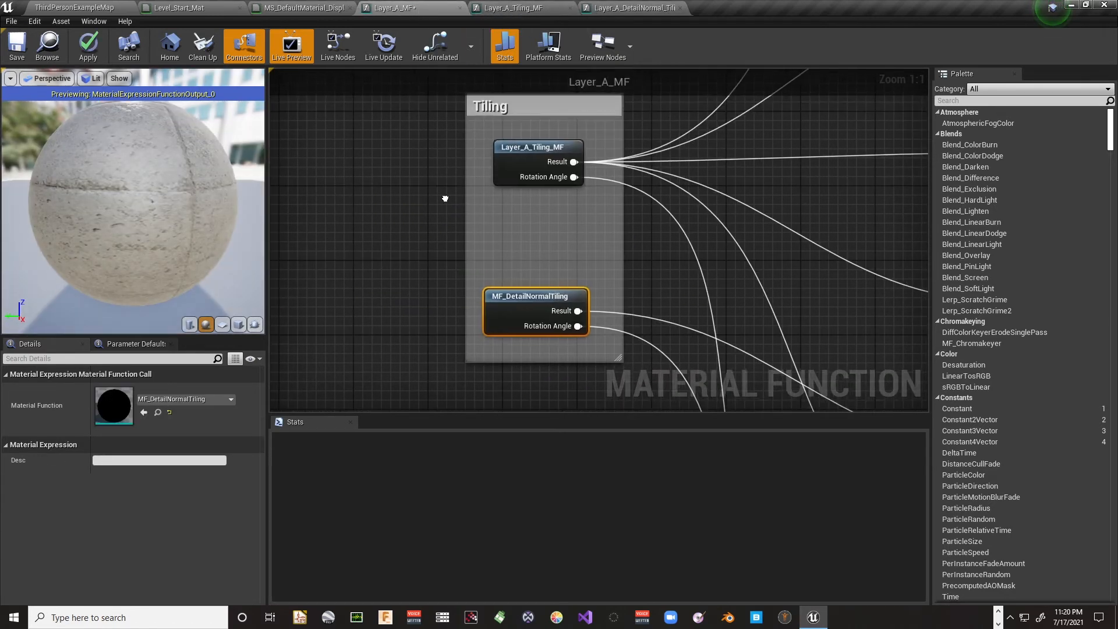
click(62, 8)
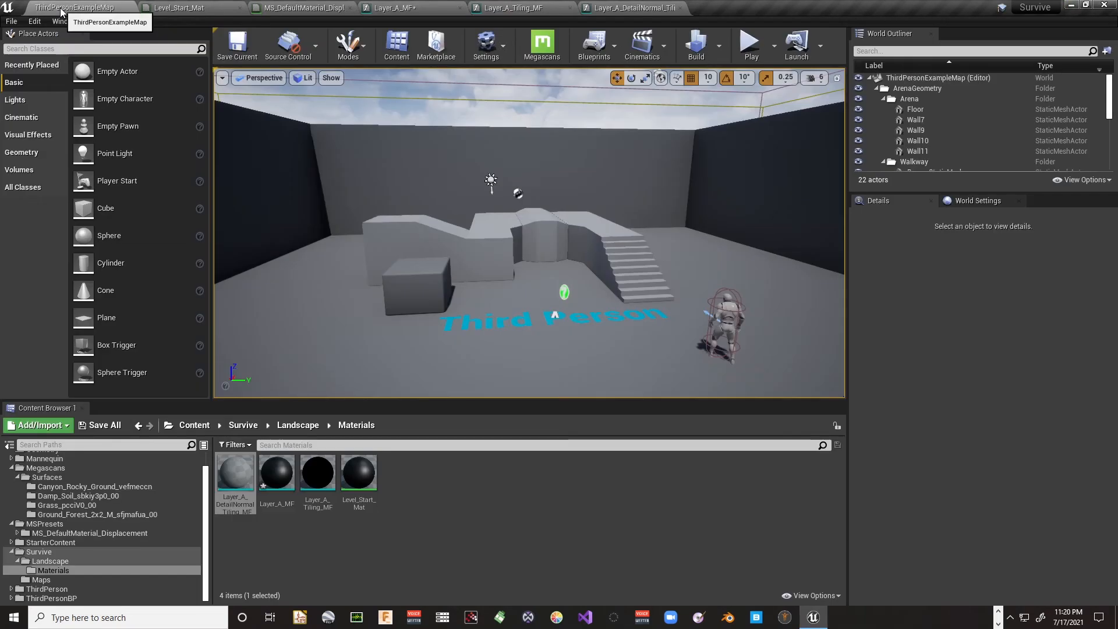
click(268, 533)
drag(234, 478, 469, 216)
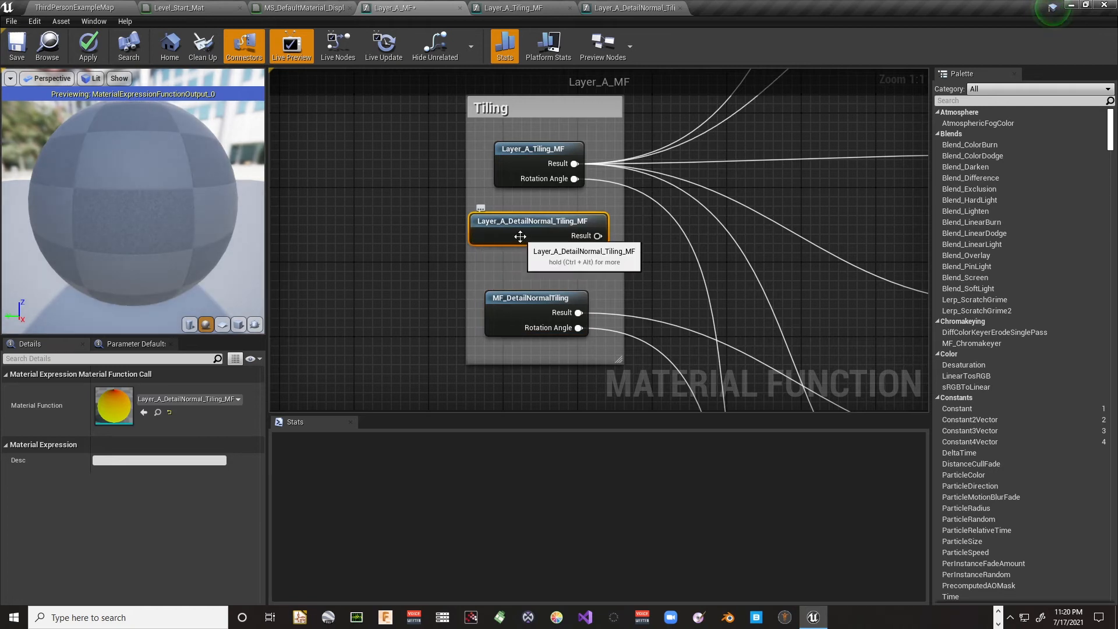
drag(521, 243, 501, 247)
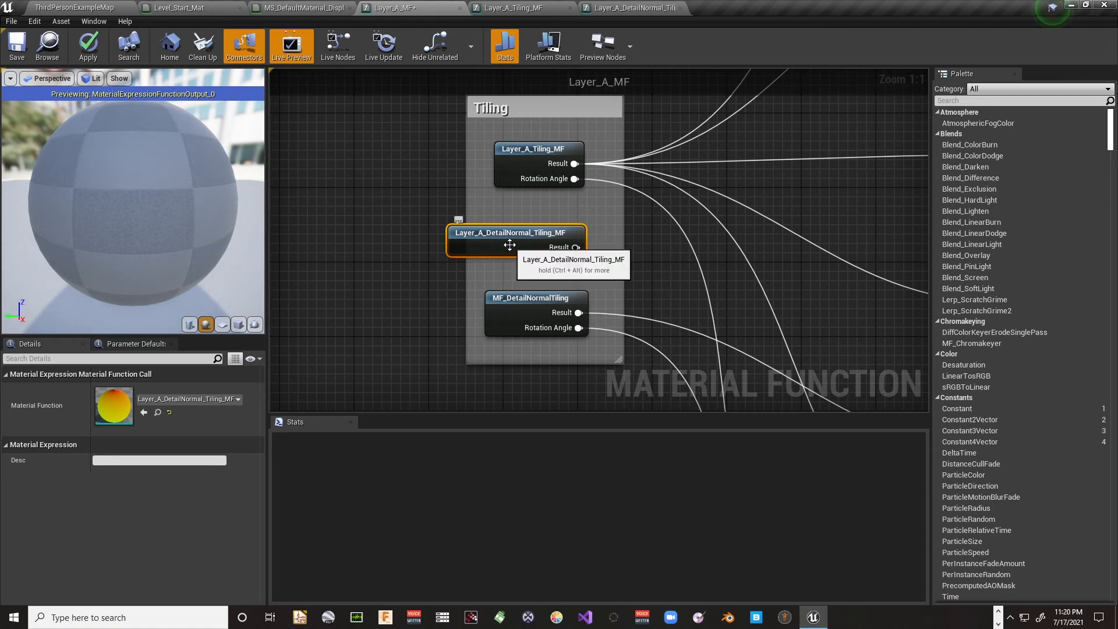
key(Delete)
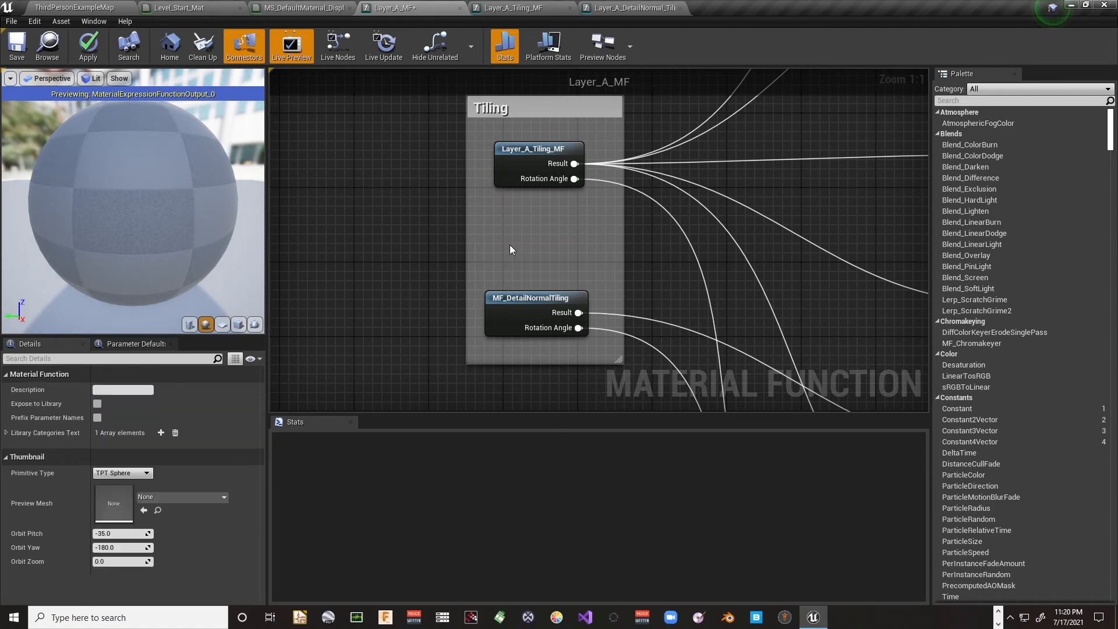
Compare the output connections in Layer_A_DetailNormal_Tiling_MF with those in Layer_A_Tiling_MF
click(609, 11)
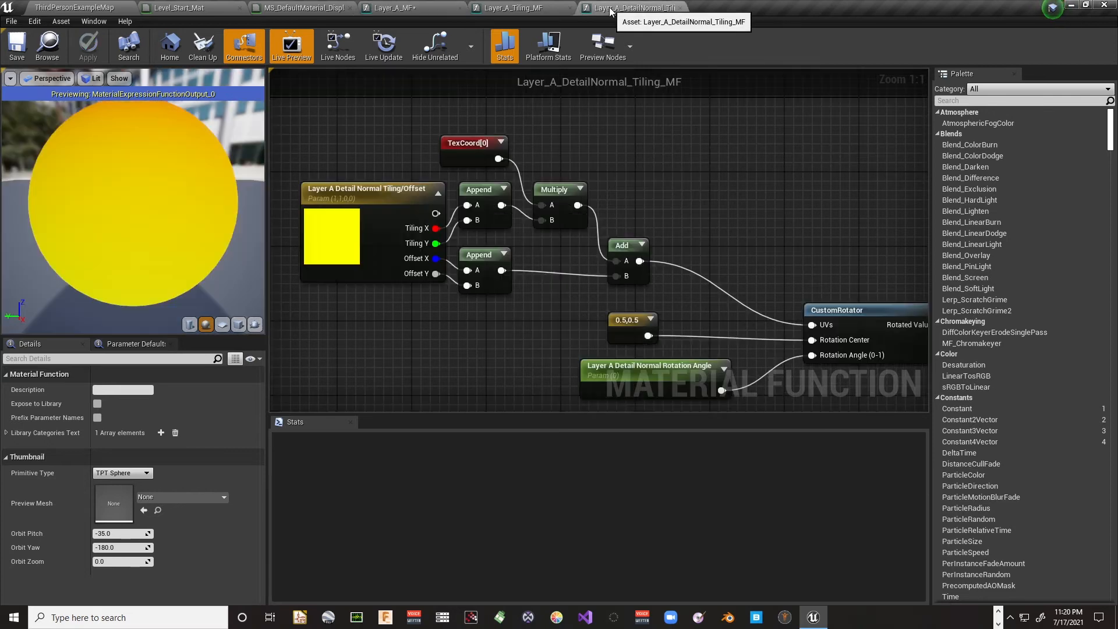
right_drag(607, 256, 697, 291)
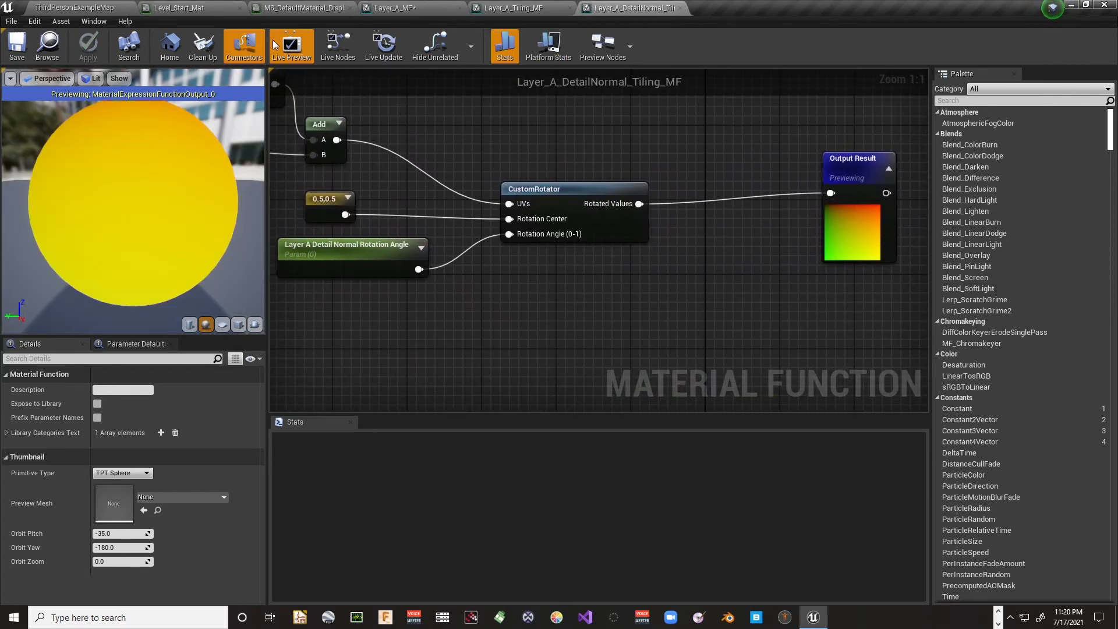
right_drag(490, 118, 732, 256)
click(513, 8)
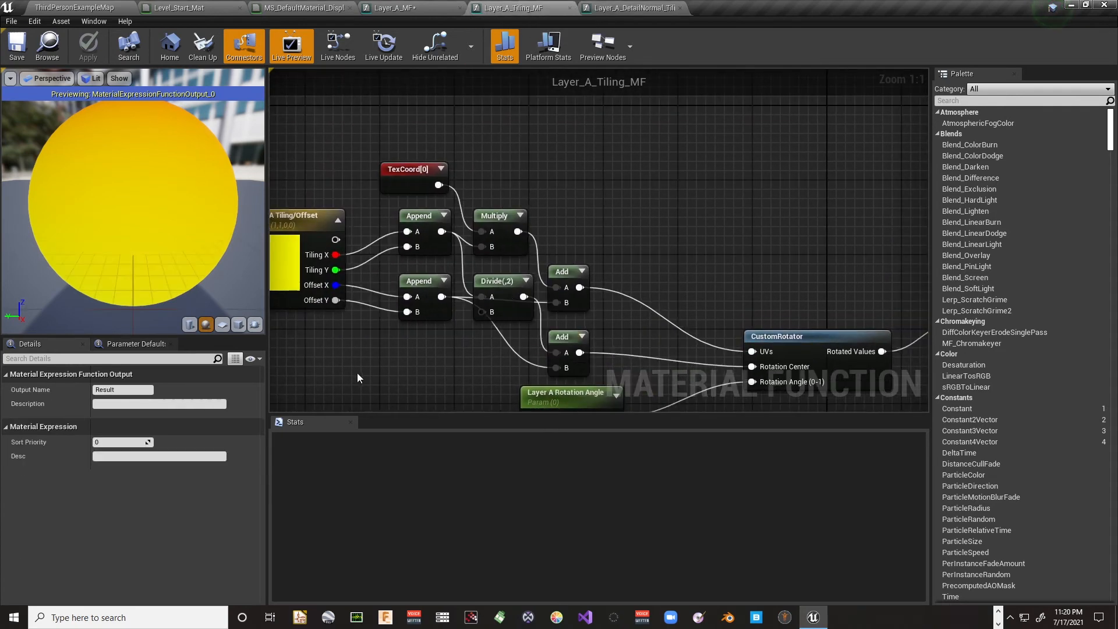
right_drag(361, 367, 472, 324)
click(392, 7)
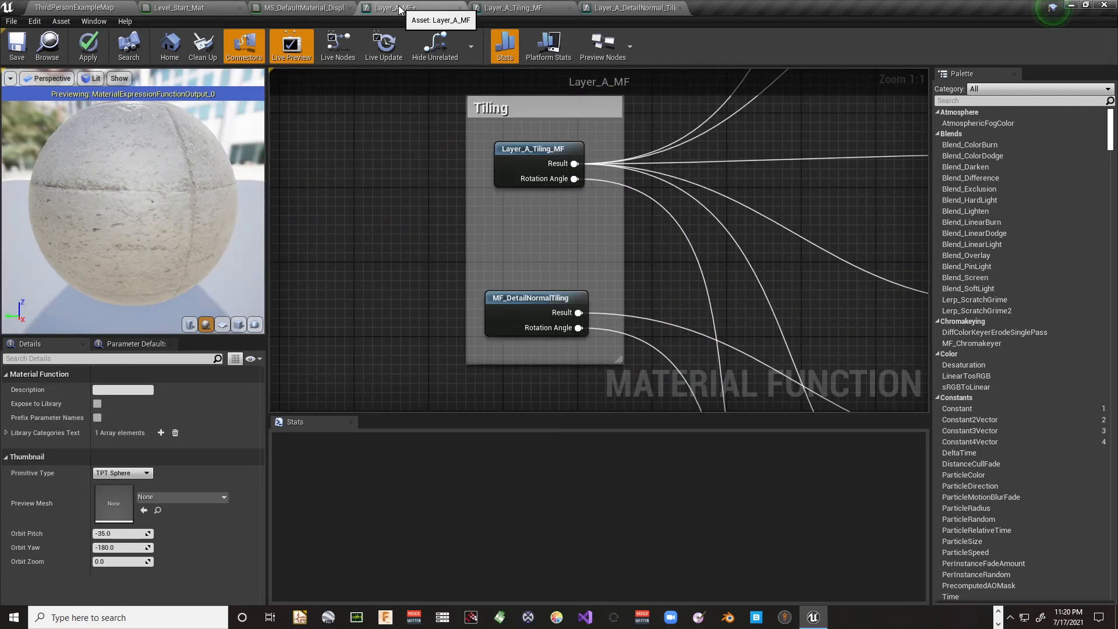
Copy the Output Rotation Angle node from MF_DetailNormalTiling into Layer_A_DetailNormal_Tiling_MF
double_click(515, 312)
right_drag(647, 310, 652, 124)
click(601, 254)
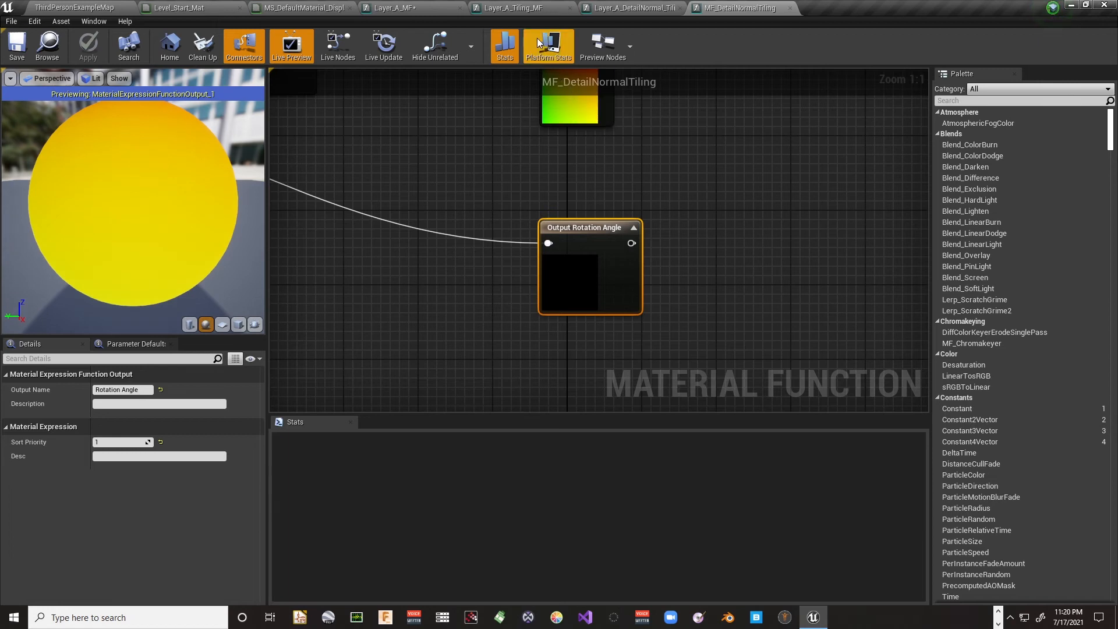
click(633, 9)
right_drag(637, 255, 497, 78)
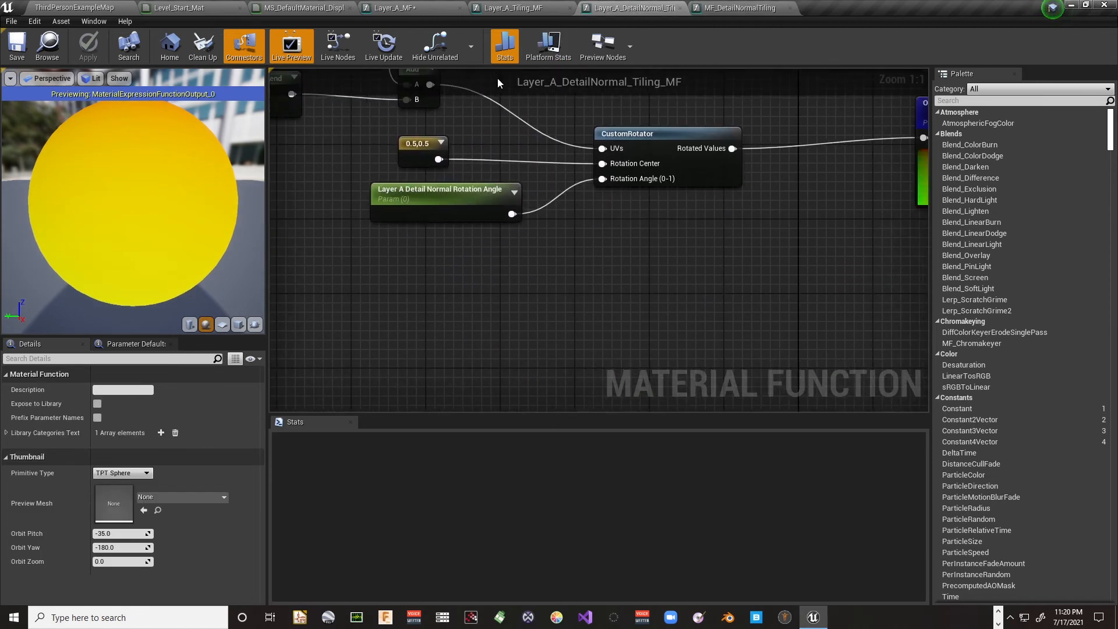
right_drag(759, 263, 699, 308)
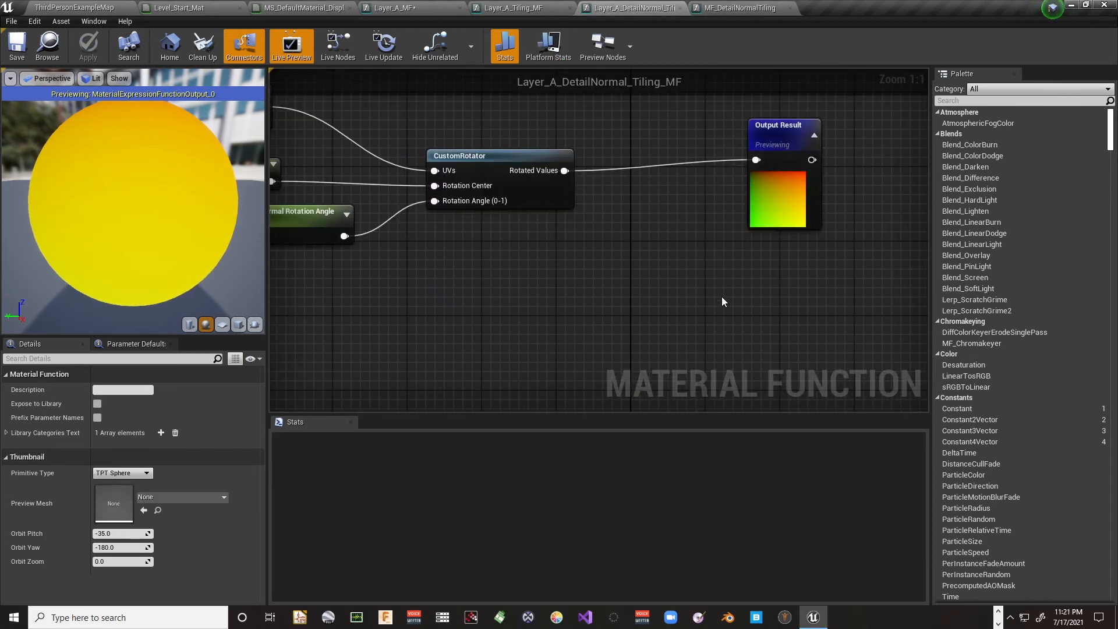
key(ctrl+v)
Check the rotation wiring in the other tiling functions and connect Layer A Detail Normal Rotation Angle to Output Rotation Angle in Layer_A_DetailNormal_Tiling_MF
right_drag(614, 267, 862, 325)
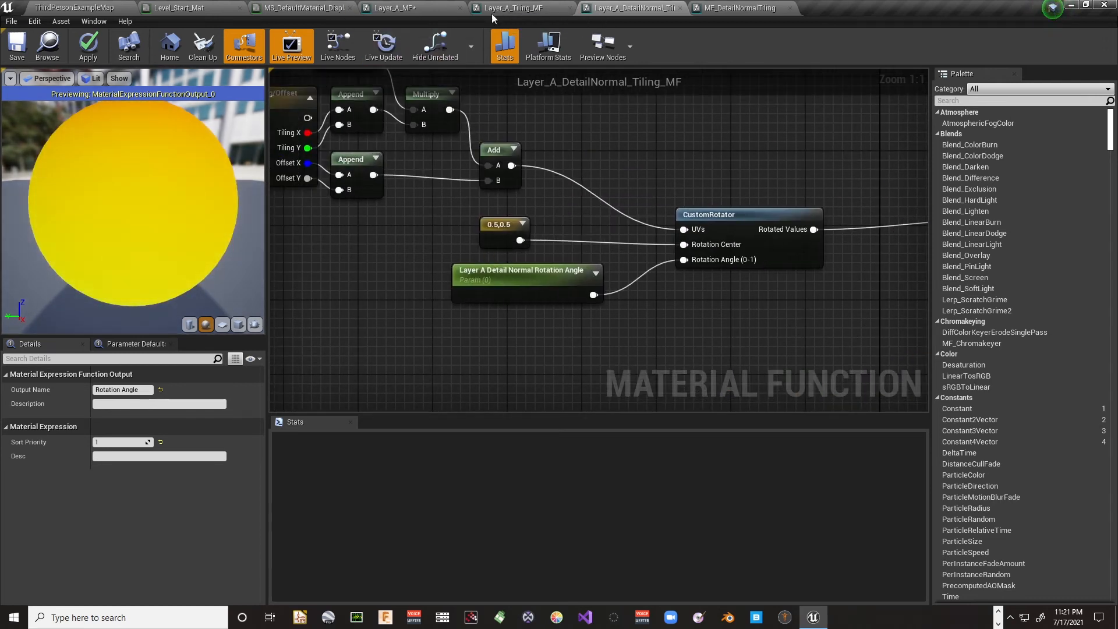
click(729, 8)
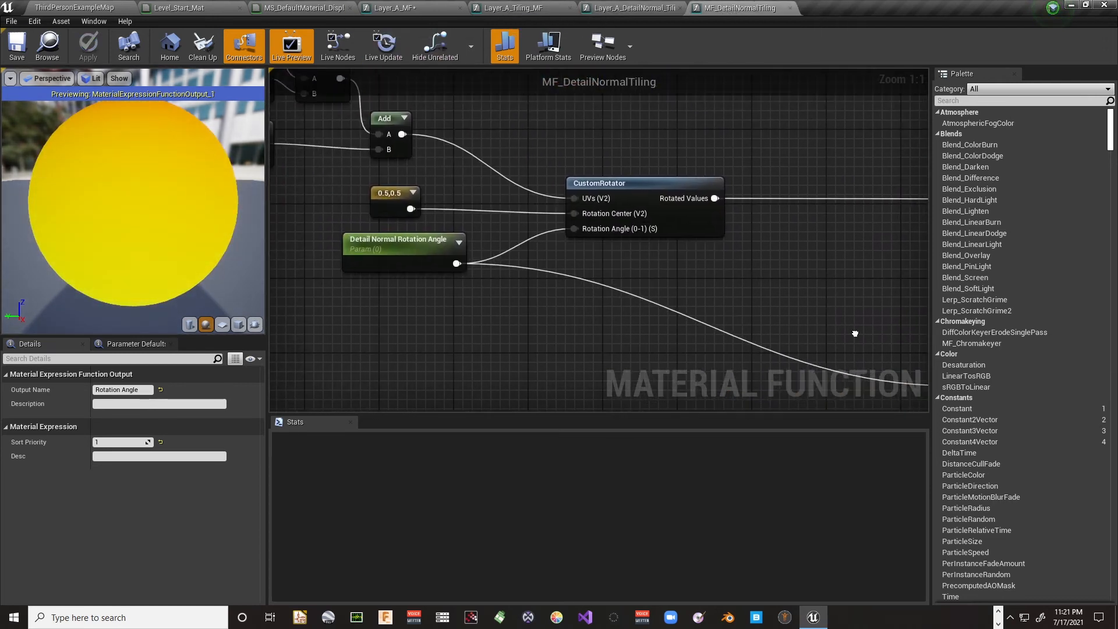
right_drag(501, 207, 266, 147)
click(511, 10)
right_drag(473, 207, 342, 77)
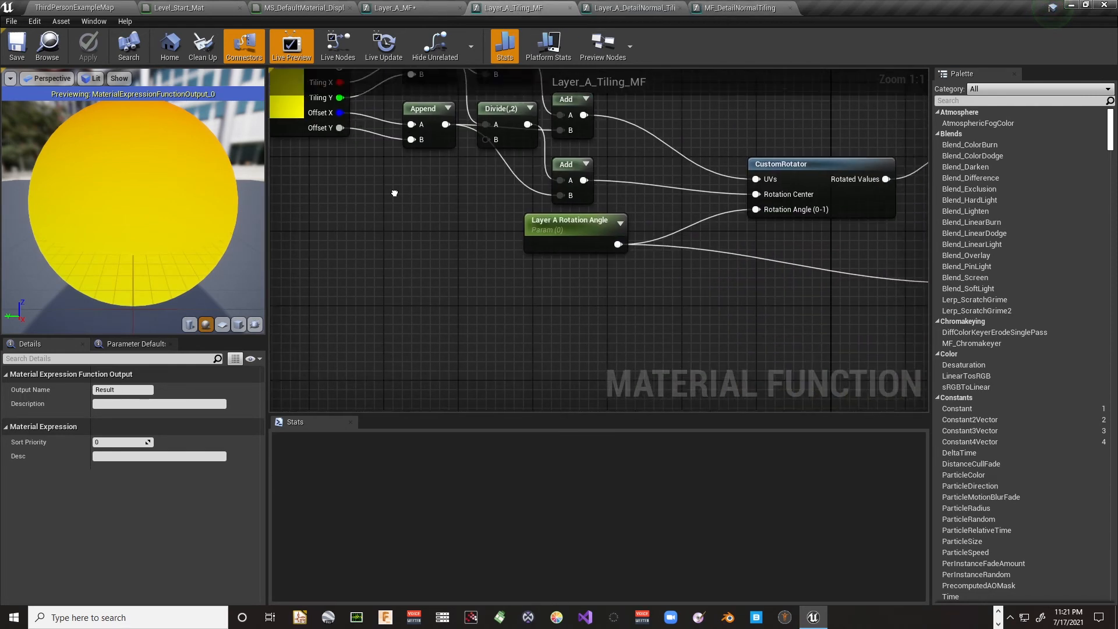
right_drag(720, 284, 507, 257)
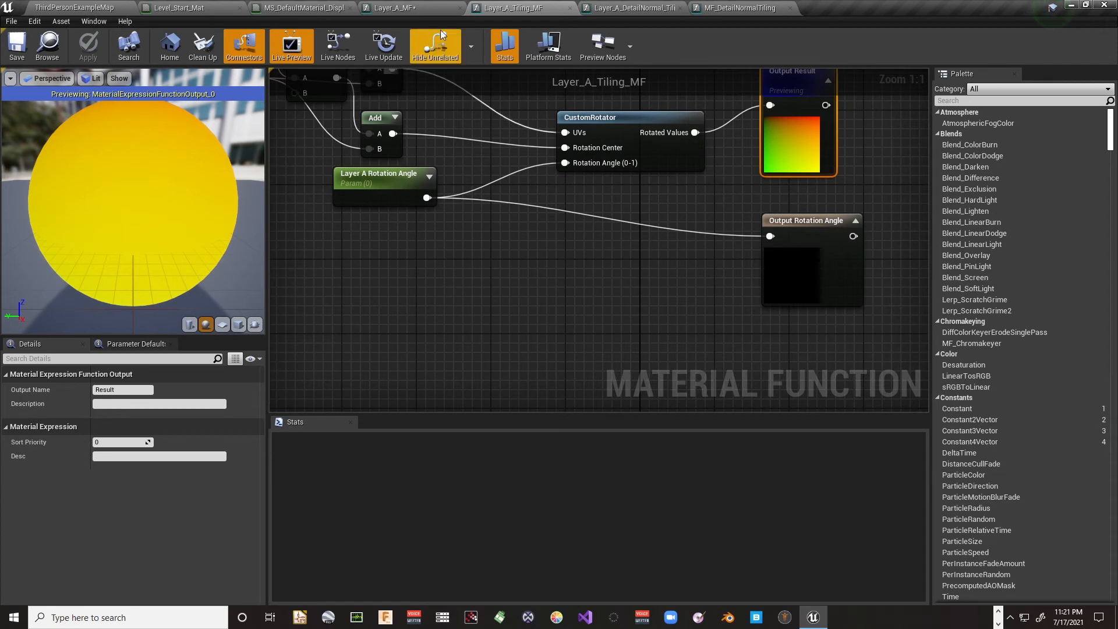
click(637, 10)
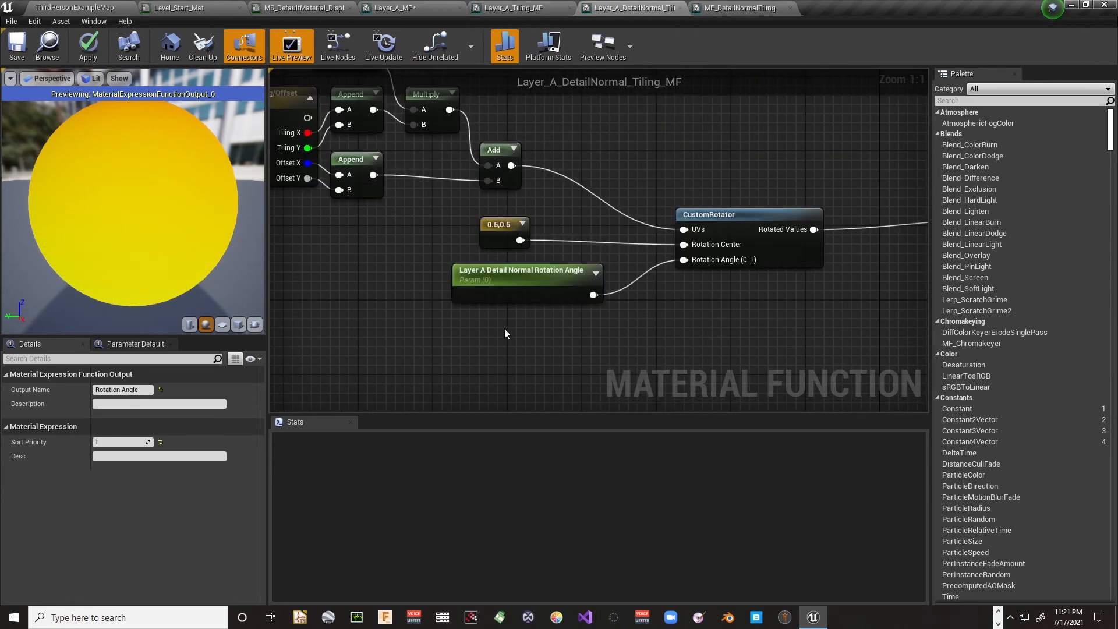
right_drag(504, 328, 423, 231)
drag(421, 203, 812, 287)
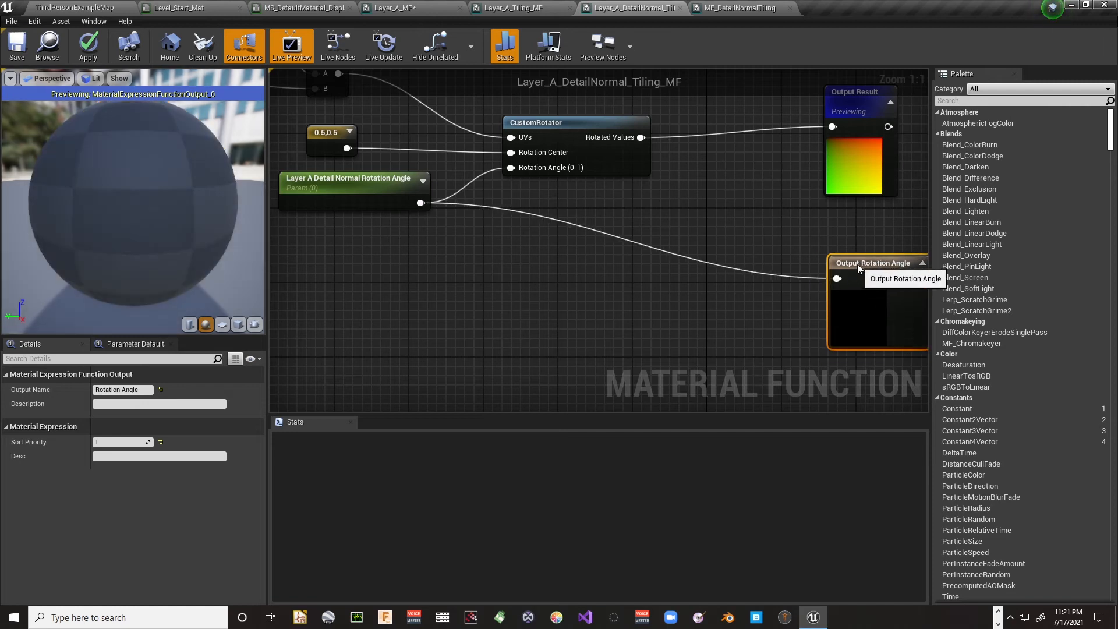
right_drag(396, 215, 611, 348)
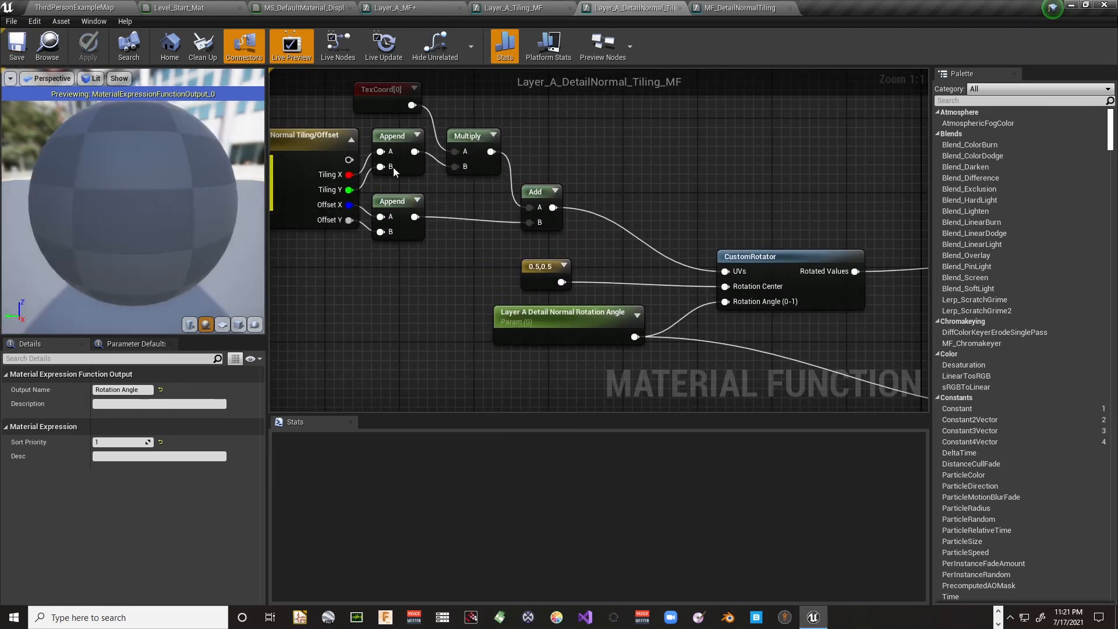
Add Layer_A_DetailNormal_Tiling_MF from the Materials folder to the Tiling comment in Layer_A_MF, above MF_DetailNormalTiling
click(368, 9)
click(70, 8)
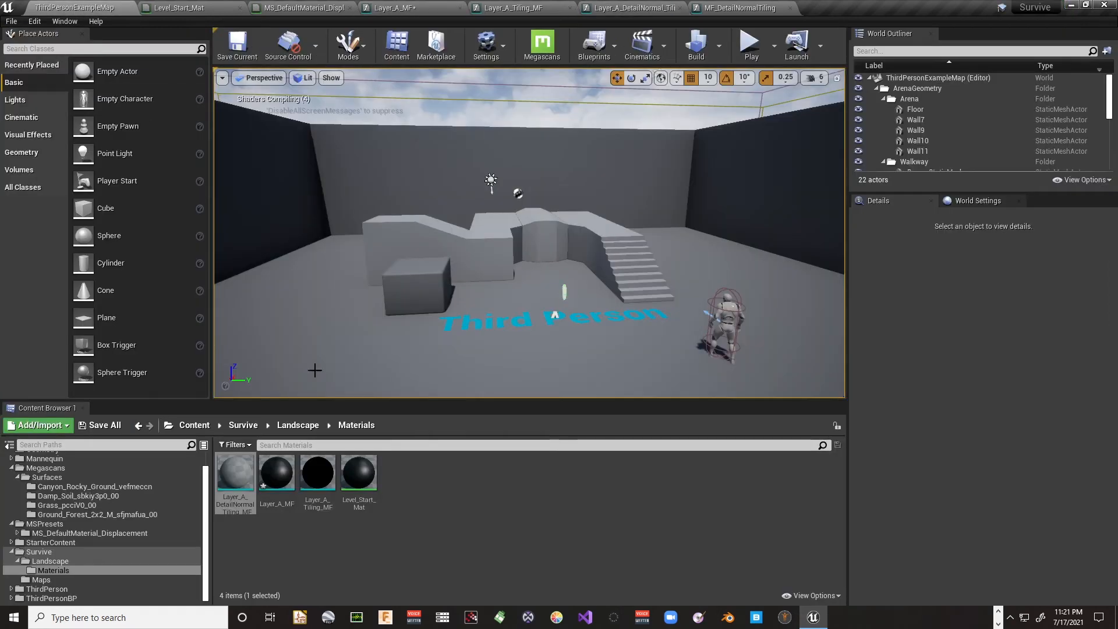
drag(227, 483, 504, 266)
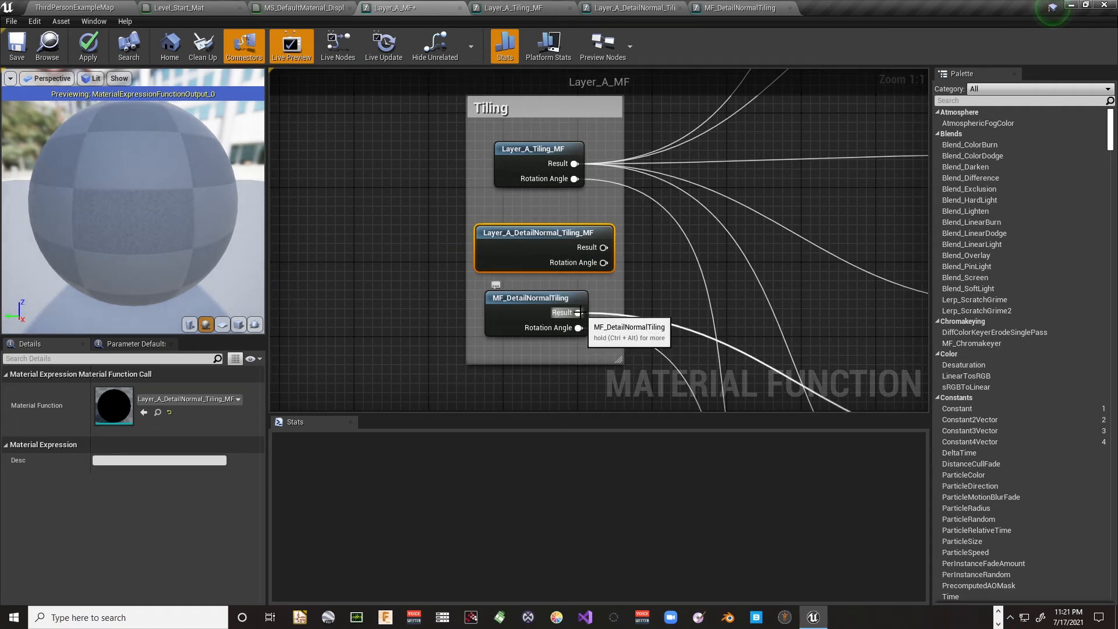
Move the Result and Rotation Angle connections from MF_DetailNormalTiling to Layer_A_DetailNormal_Tiling_MF and delete the MF_DetailNormalTiling node
ctrl+drag(580, 312, 605, 247)
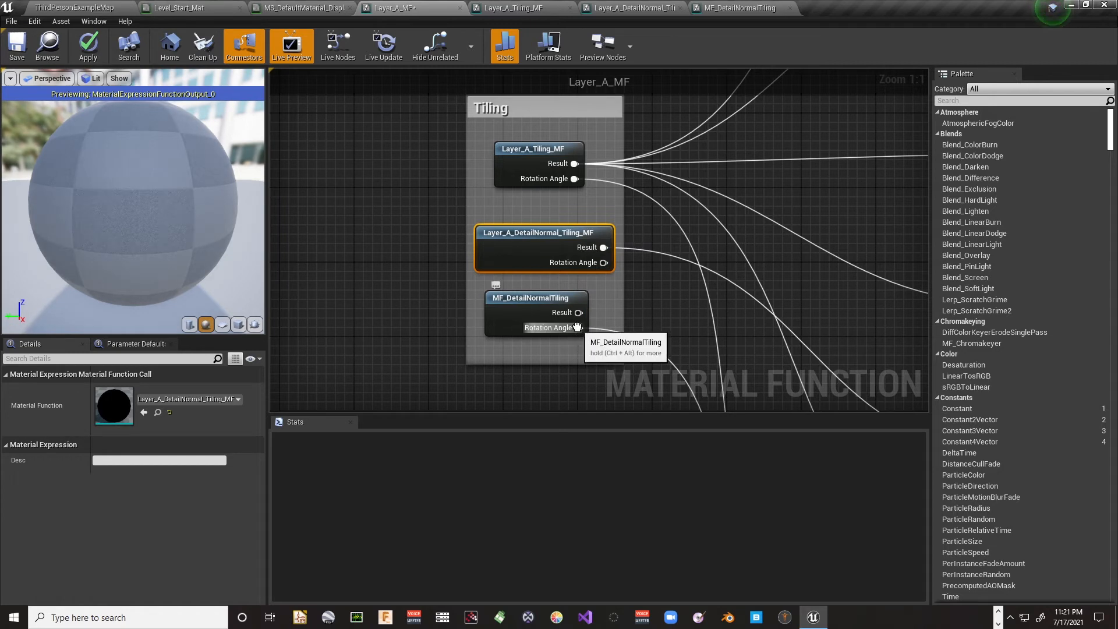
ctrl+drag(578, 328, 603, 262)
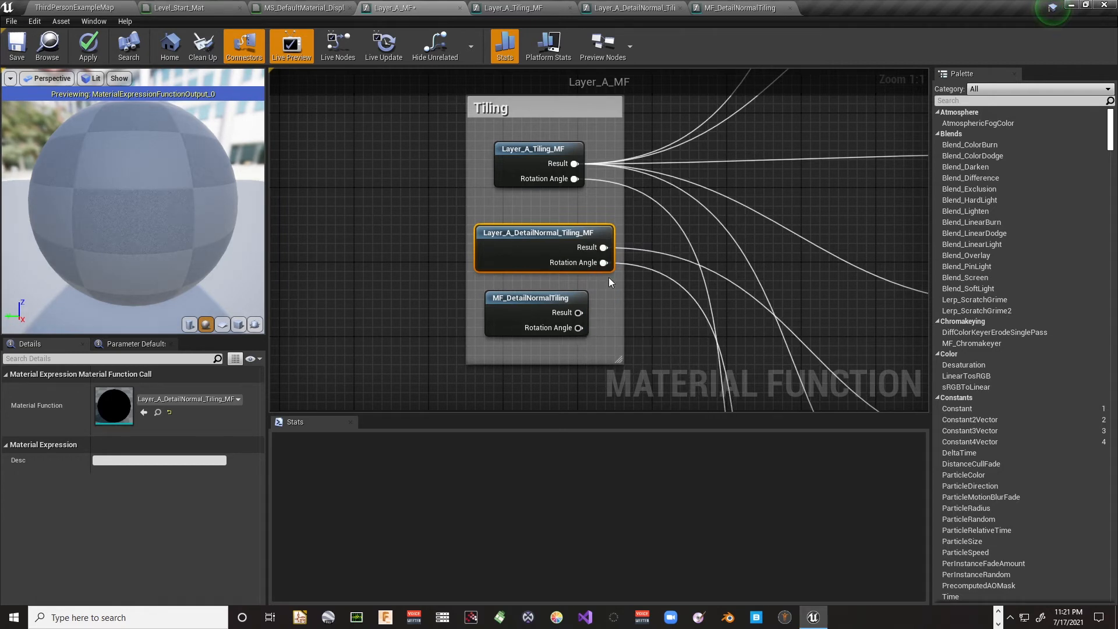
click(536, 307)
key(Delete)
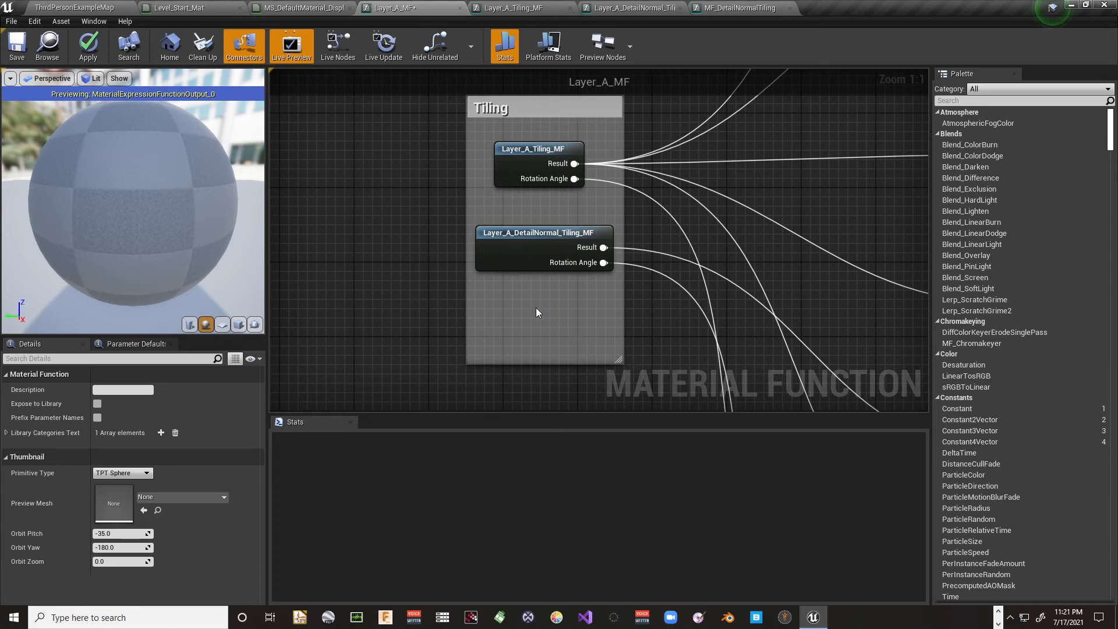
Browse the textures available for the Layer A Albedo parameter without choosing one, and save Layer_A_MF
right_drag(536, 308, 432, 339)
scroll(432, 339, down, 3)
right_drag(568, 316, 511, 190)
scroll(556, 250, up, 2)
scroll(556, 250, down, 2)
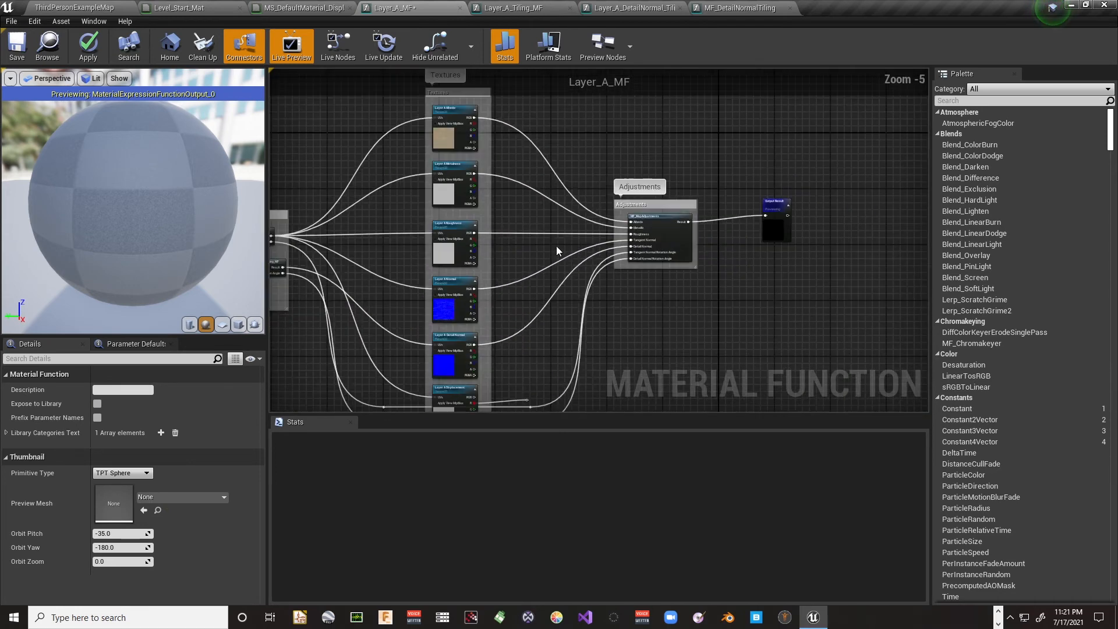
right_drag(556, 251, 613, 261)
click(537, 199)
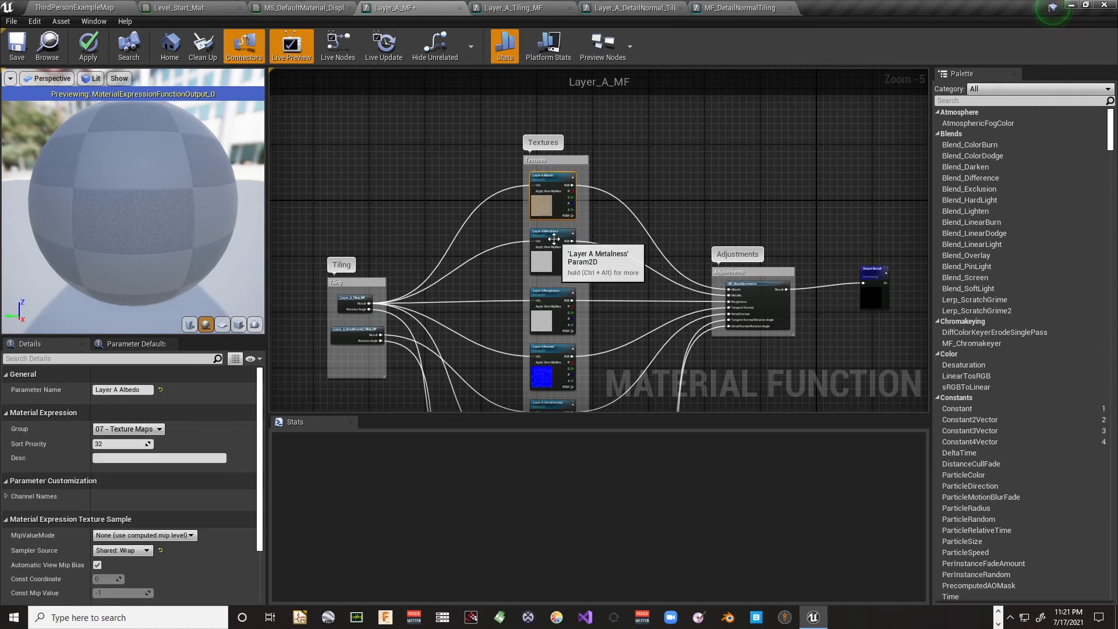
scroll(186, 497, down, 3)
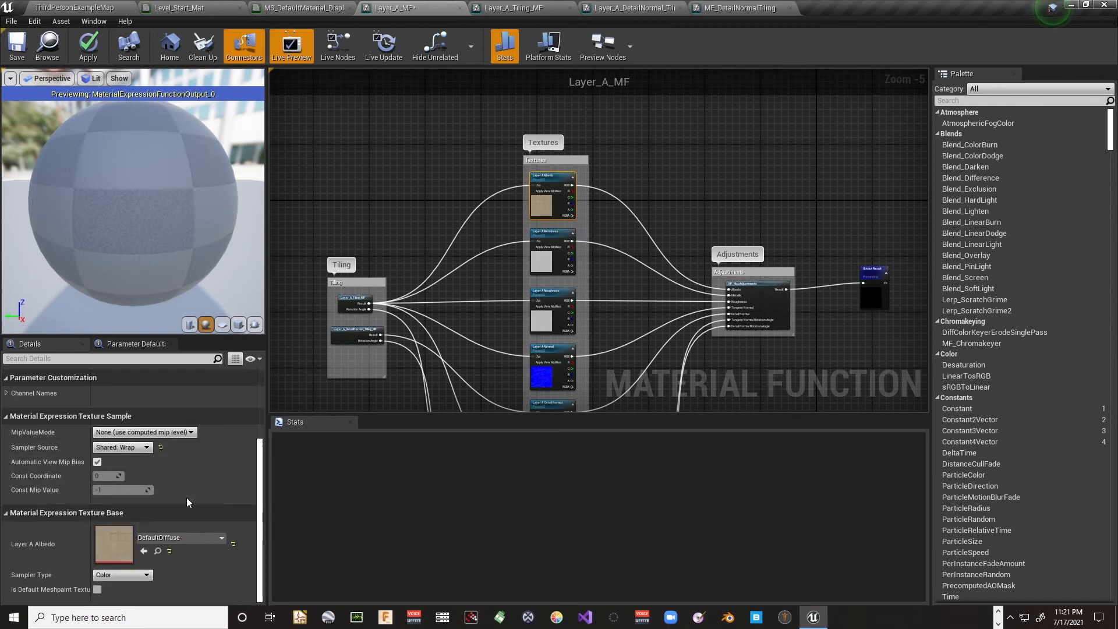
click(183, 536)
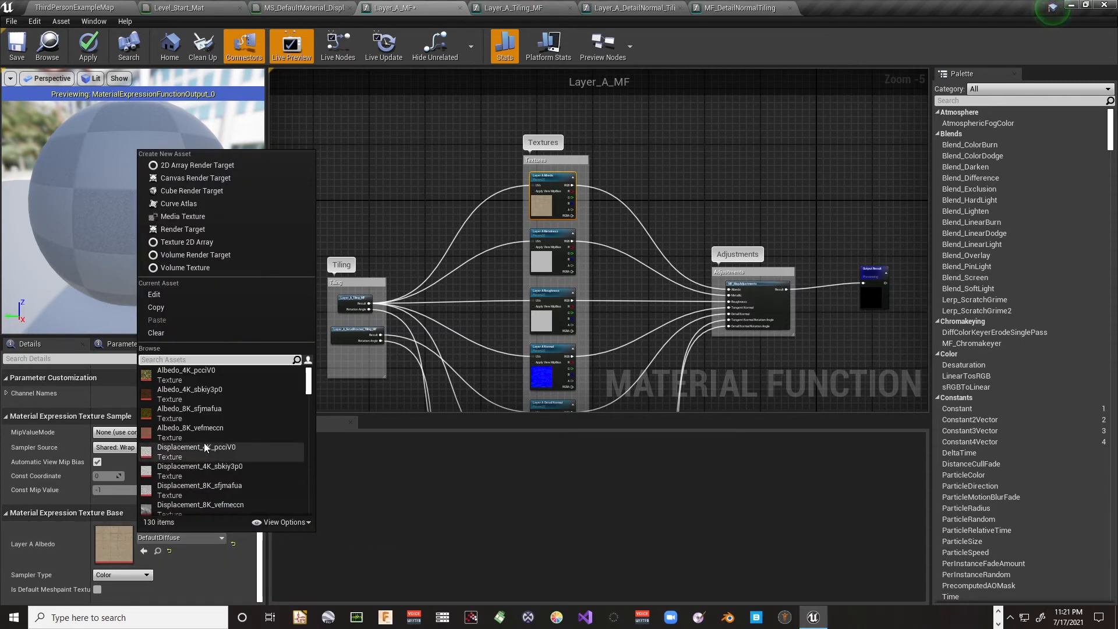
mouse_move(201, 376)
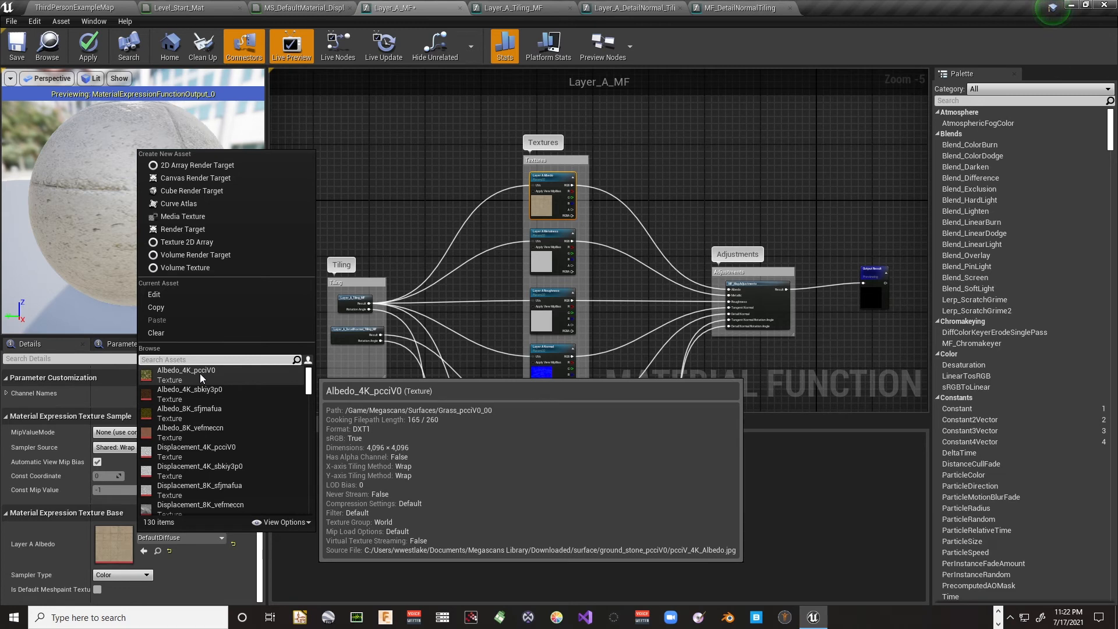
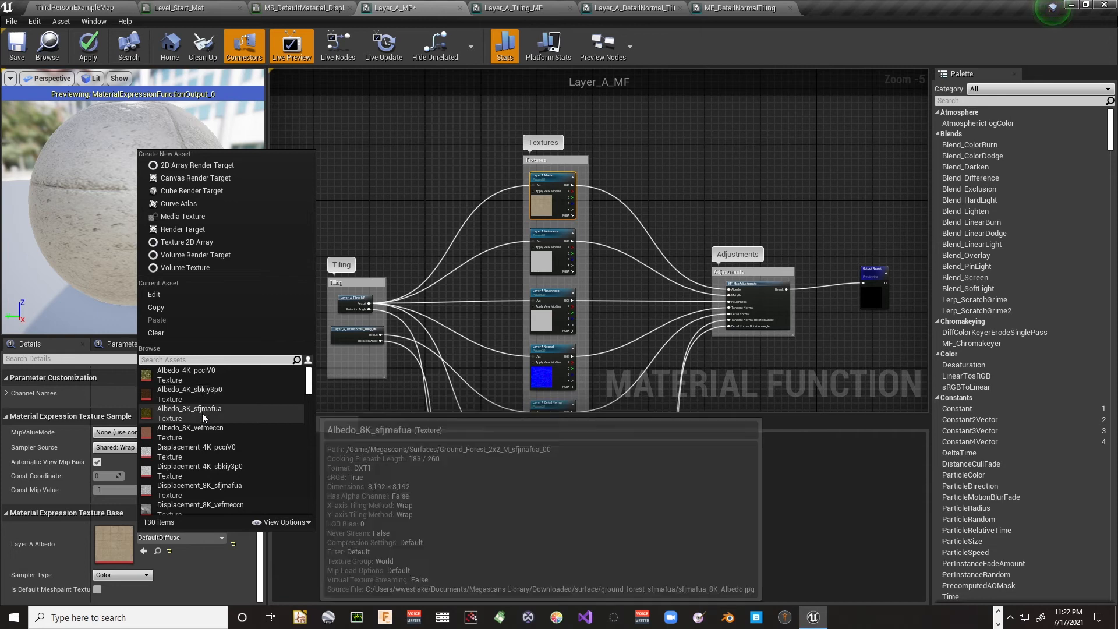
scroll(202, 417, down, 2)
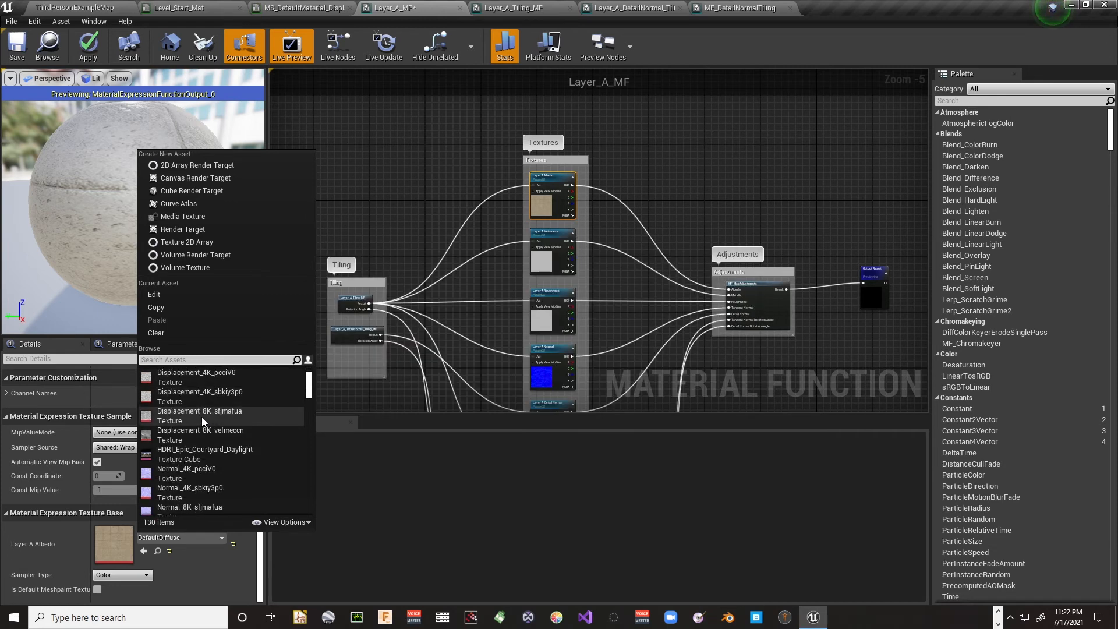
scroll(201, 417, up, 2)
click(516, 529)
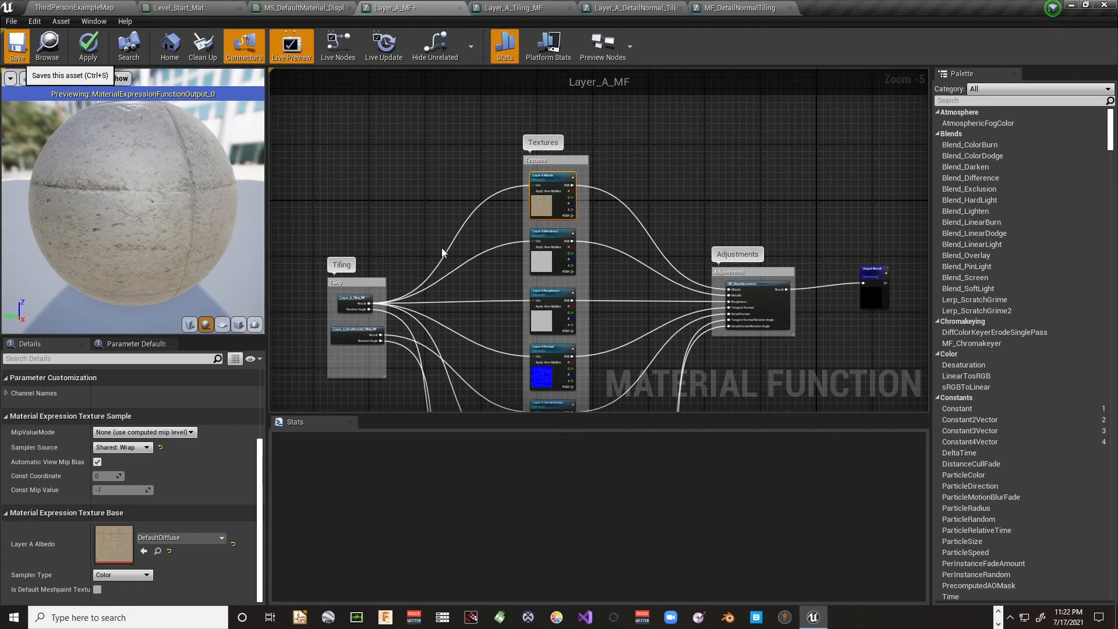
Add the Layer_A_MF function to Level_Start_Mat and connect its Result to the Layer Blend node's Layer A input
click(186, 8)
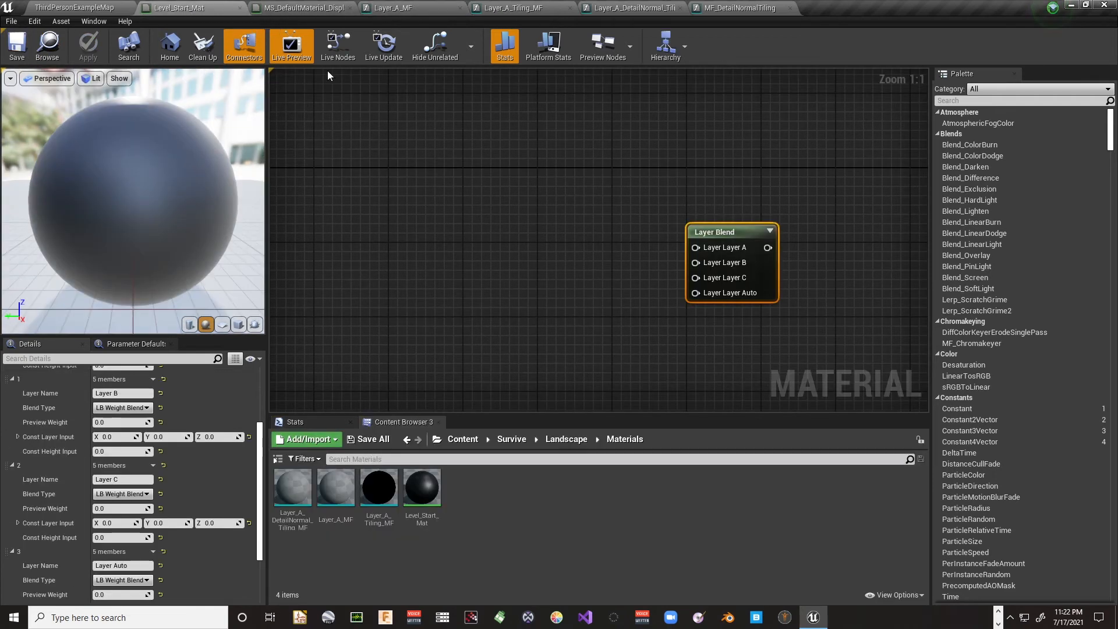
right_drag(536, 192, 588, 184)
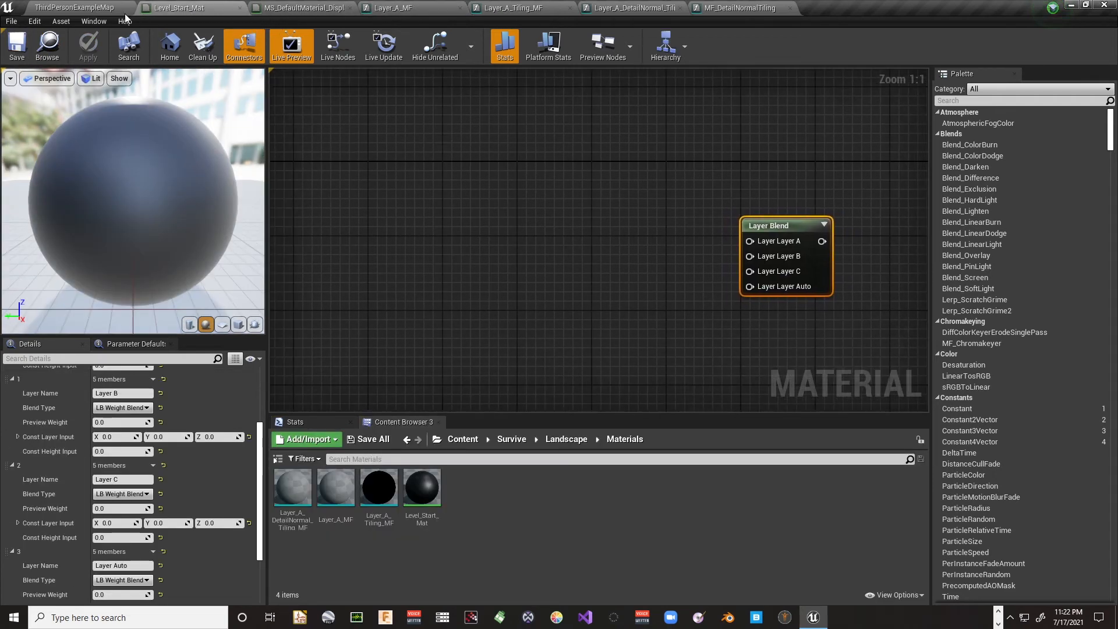
click(111, 8)
drag(277, 475, 449, 167)
right_drag(519, 267, 386, 269)
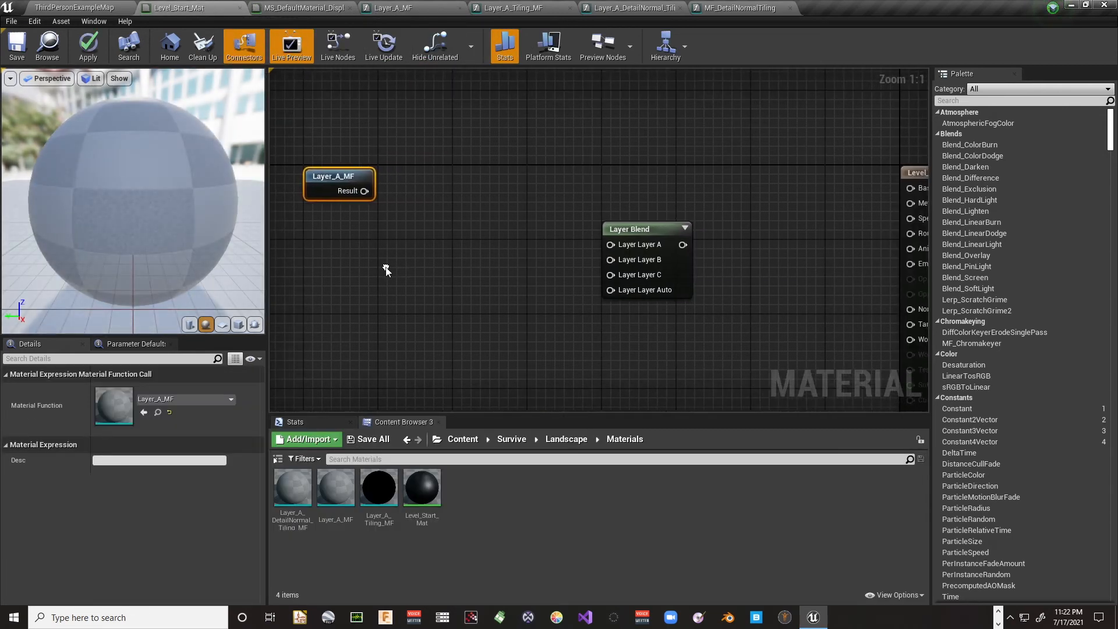
drag(331, 189, 554, 284)
drag(616, 255, 610, 244)
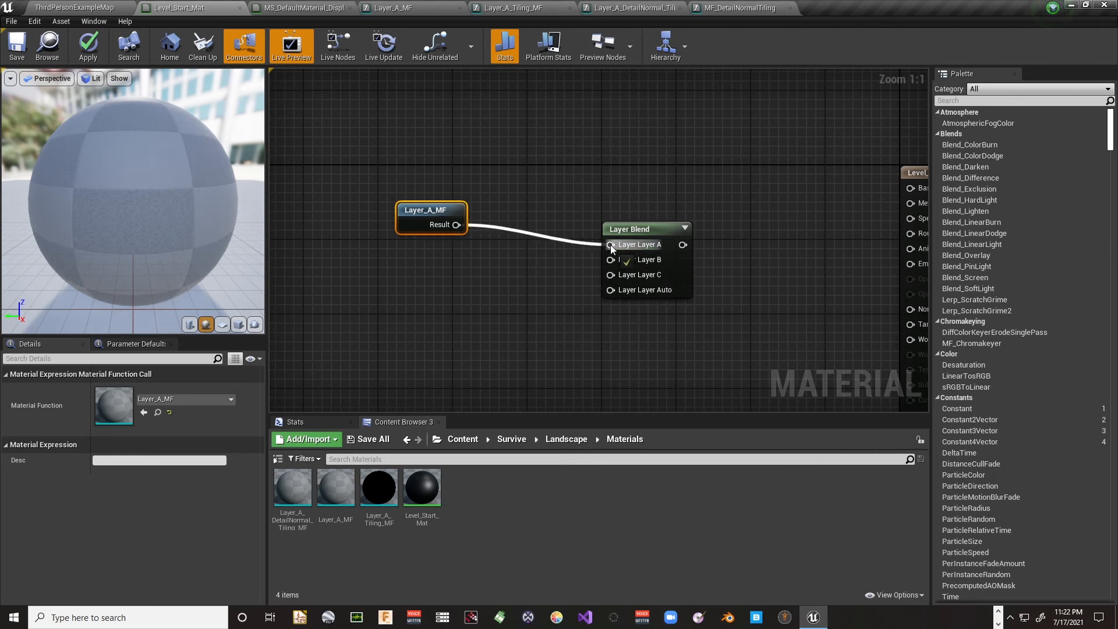
Add a BreakMaterialAttributes node between Layer Blend and the Level_Start_Mat result node, and connect the Layer Blend output to its Attr input
right_drag(657, 230, 544, 244)
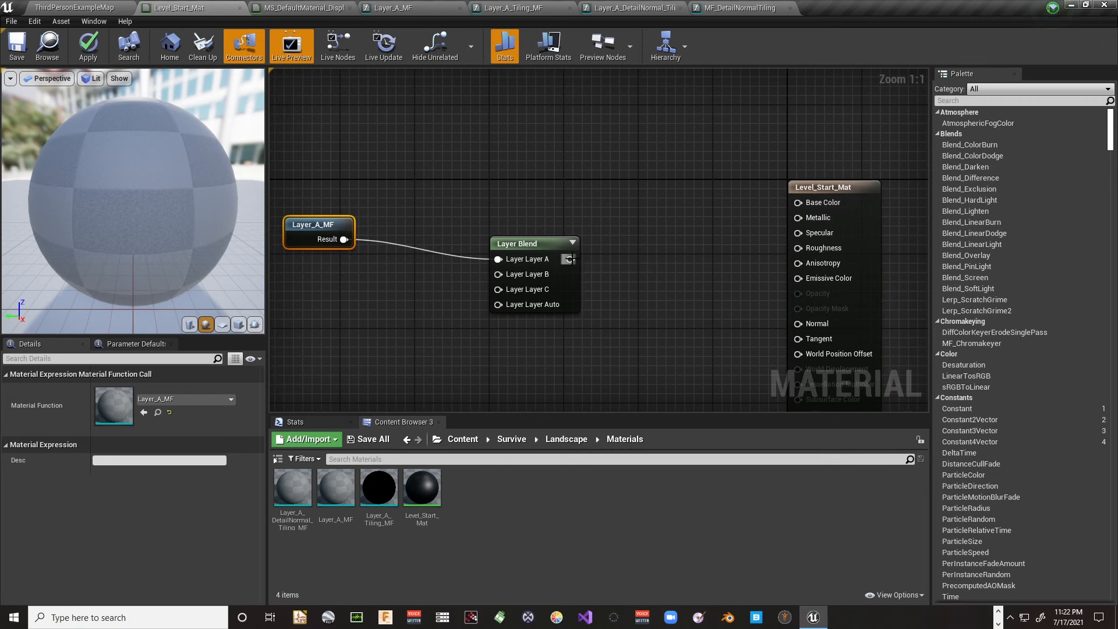
right_drag(609, 257, 610, 255)
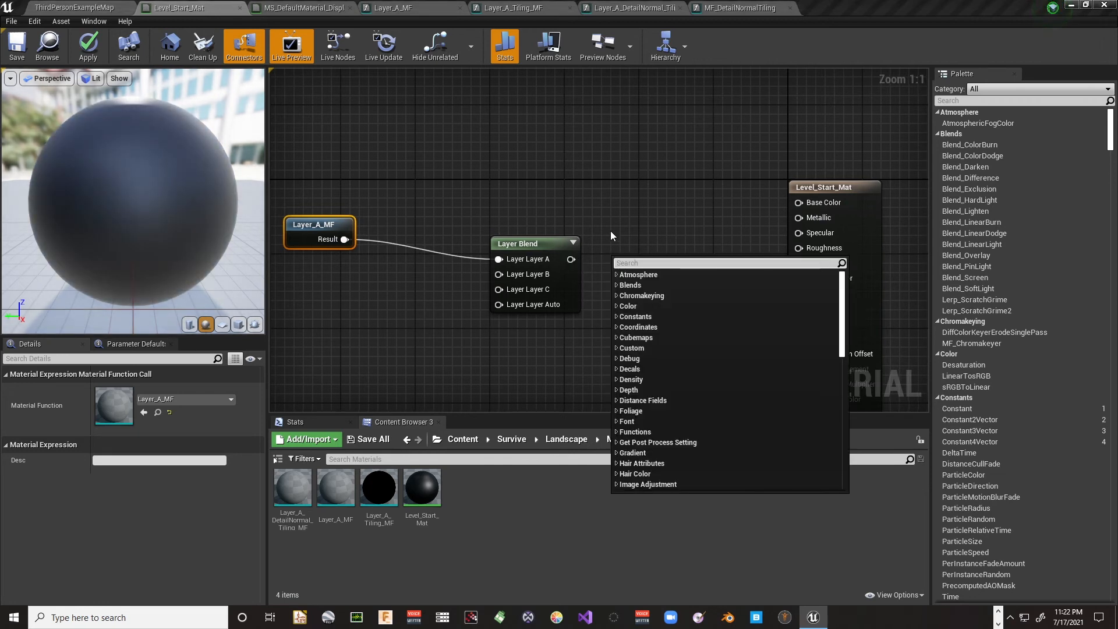
right_click(610, 229)
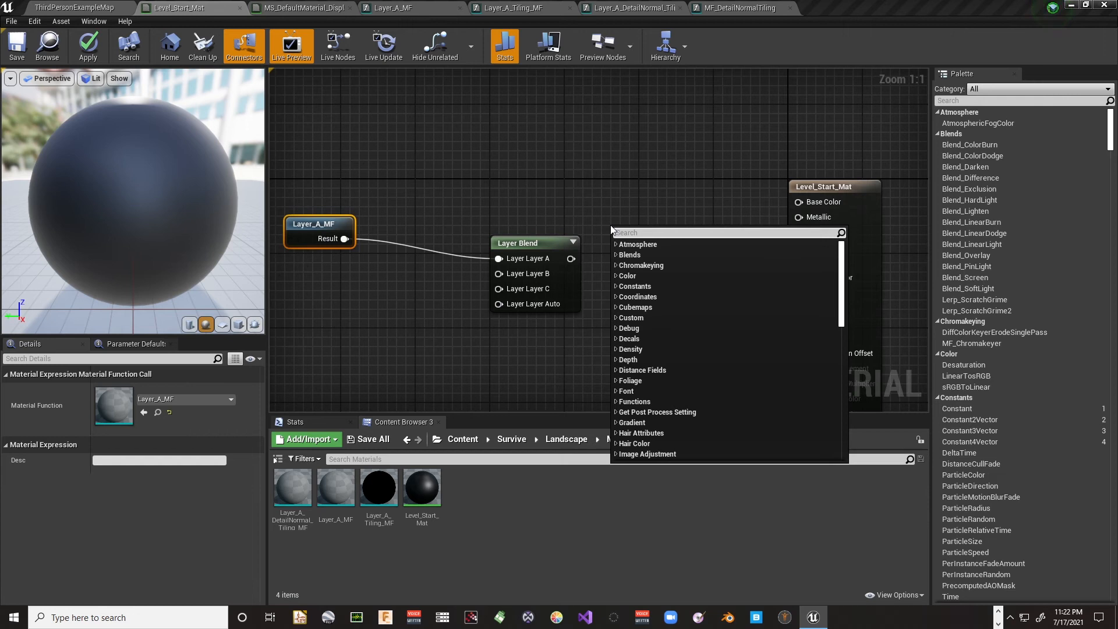
text(Break)
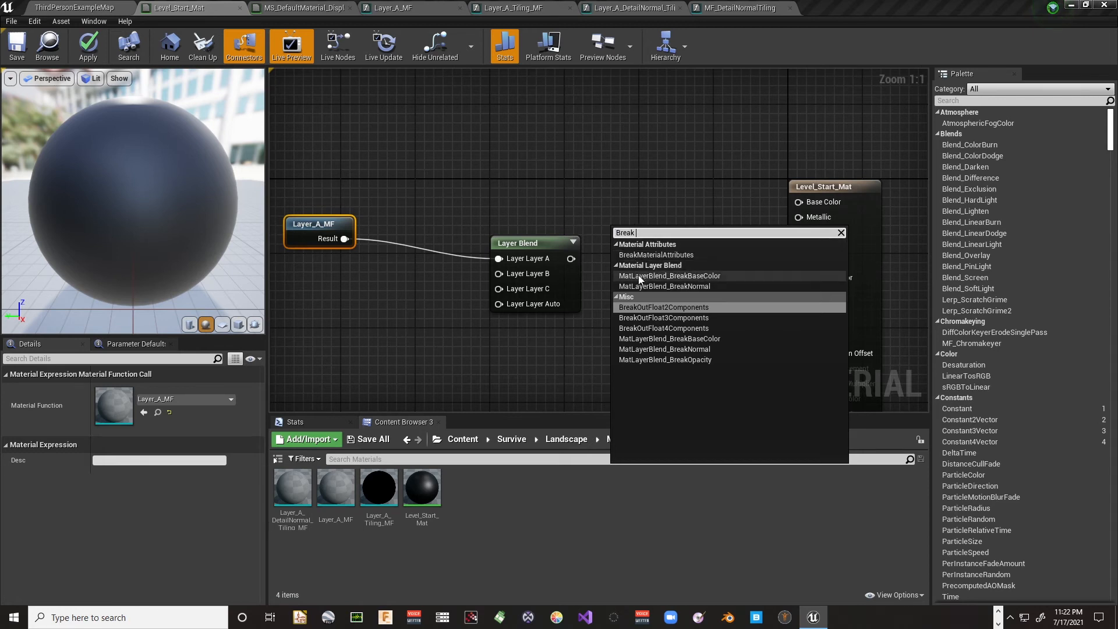
click(648, 256)
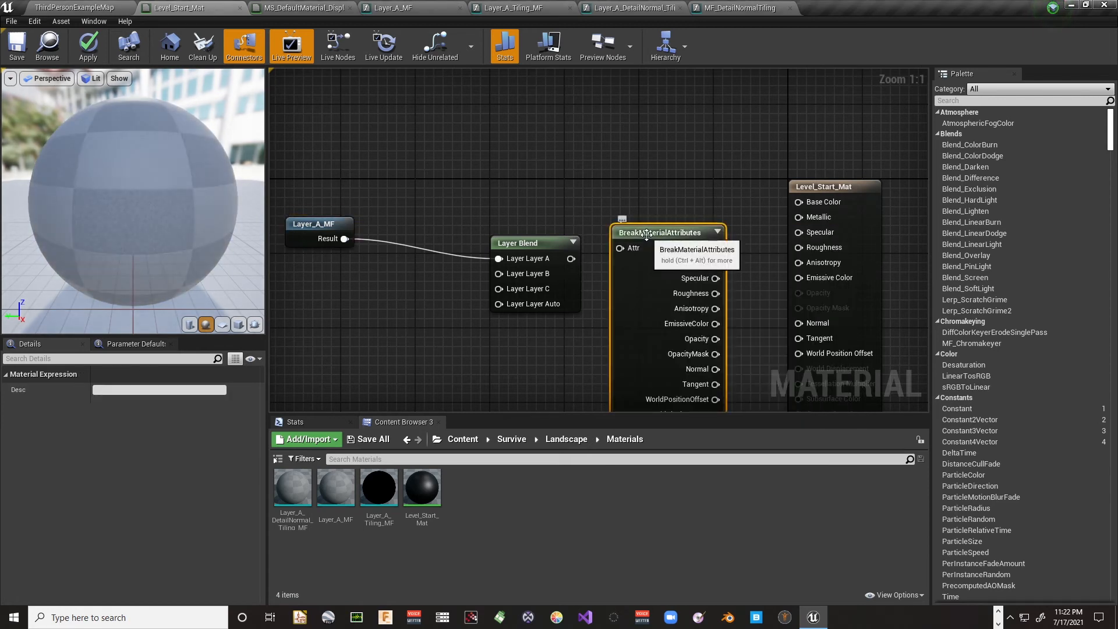
drag(571, 258, 611, 259)
Connect BaseColor, Roughness and Normal from BreakMaterialAttributes to the matching Level_Start_Mat inputs, and space the two nodes farther apart
right_drag(610, 260, 588, 146)
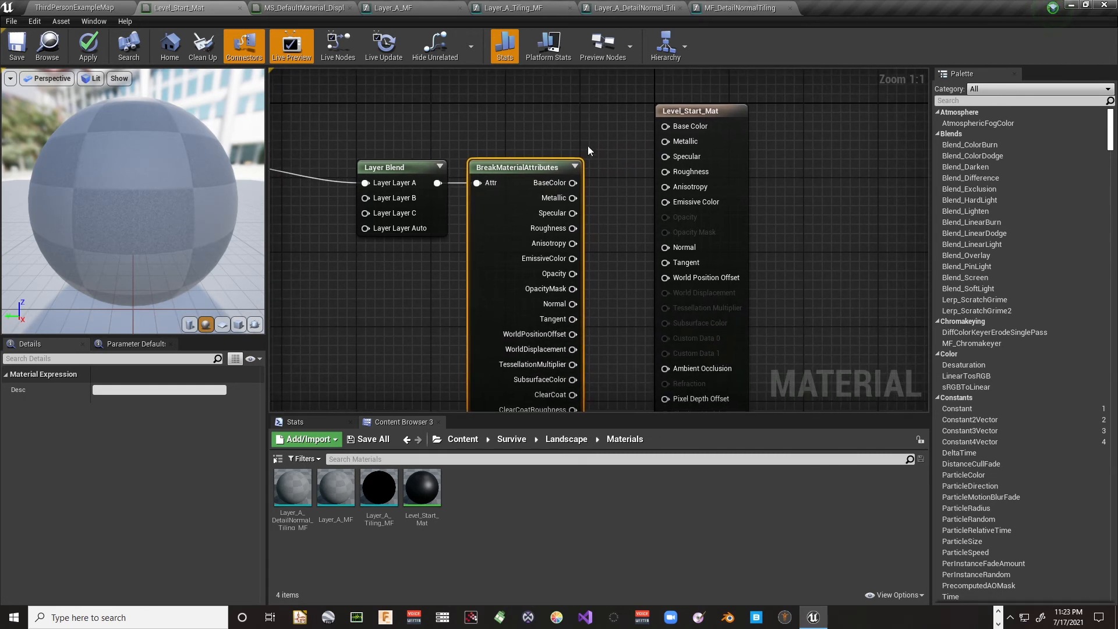
drag(537, 166, 665, 127)
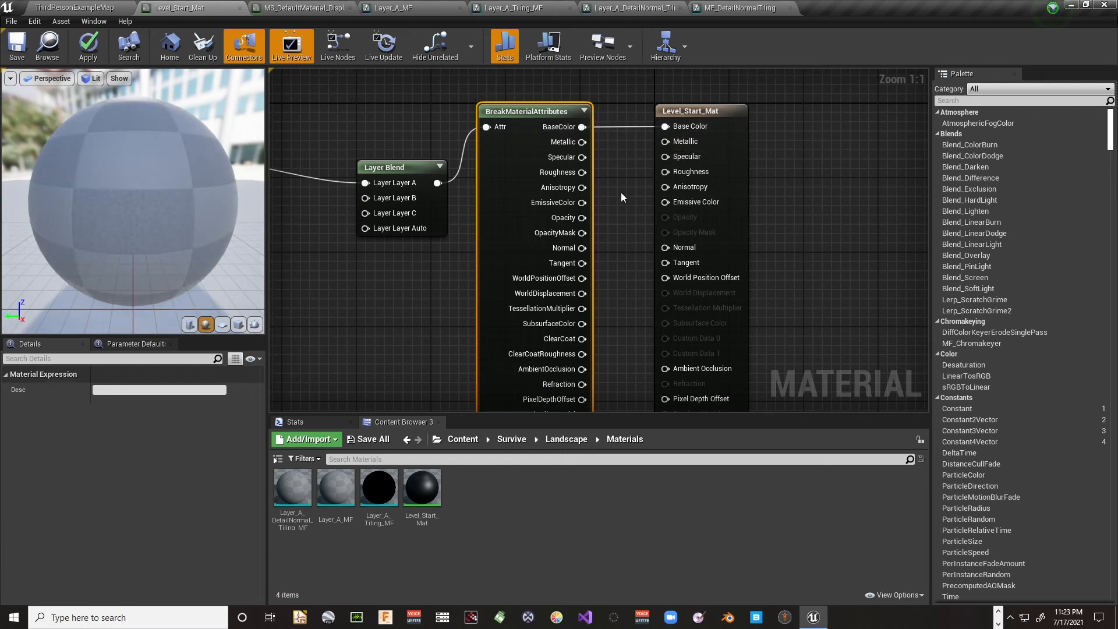
drag(581, 172, 668, 173)
drag(582, 248, 664, 248)
mouse_move(640, 225)
right_down()
mouse_move(670, 231)
mouse_move(620, 228)
right_up()
drag(699, 127, 855, 127)
right_drag(751, 202, 674, 237)
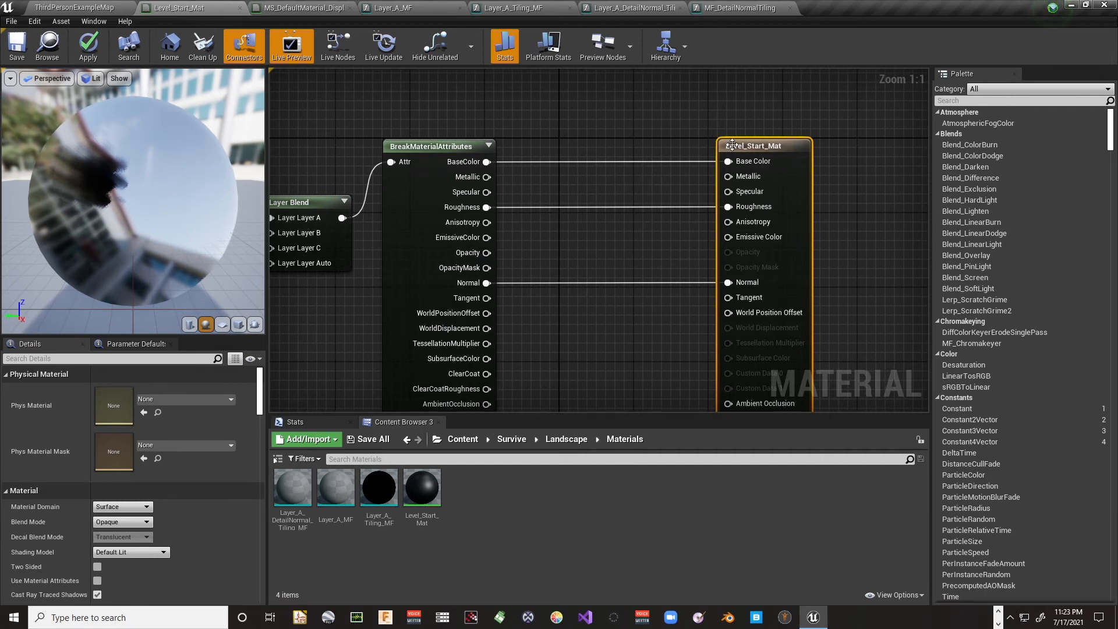
Save the Level_Start_Mat material with its new connections
right_drag(618, 236, 724, 225)
scroll(724, 225, down, 3)
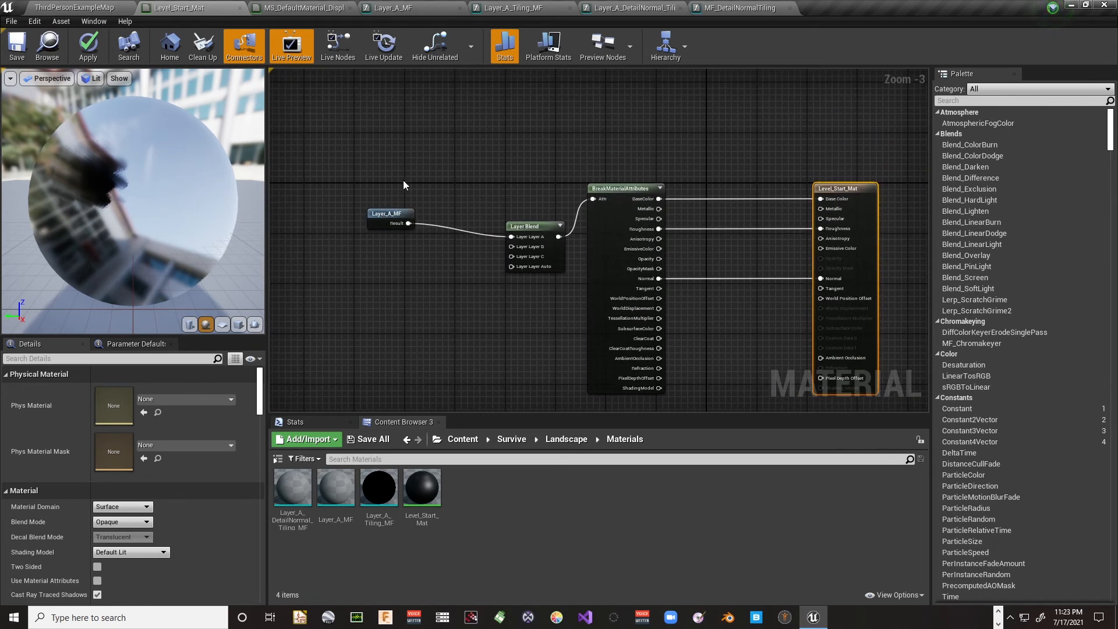
right_drag(399, 127, 377, 171)
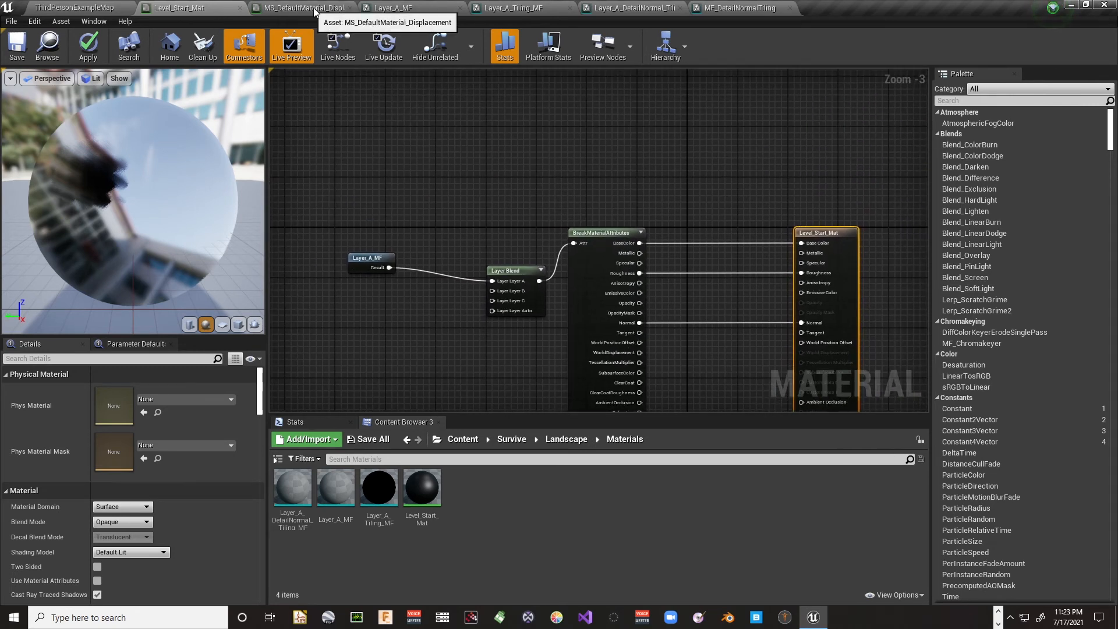
right_drag(387, 121, 365, 69)
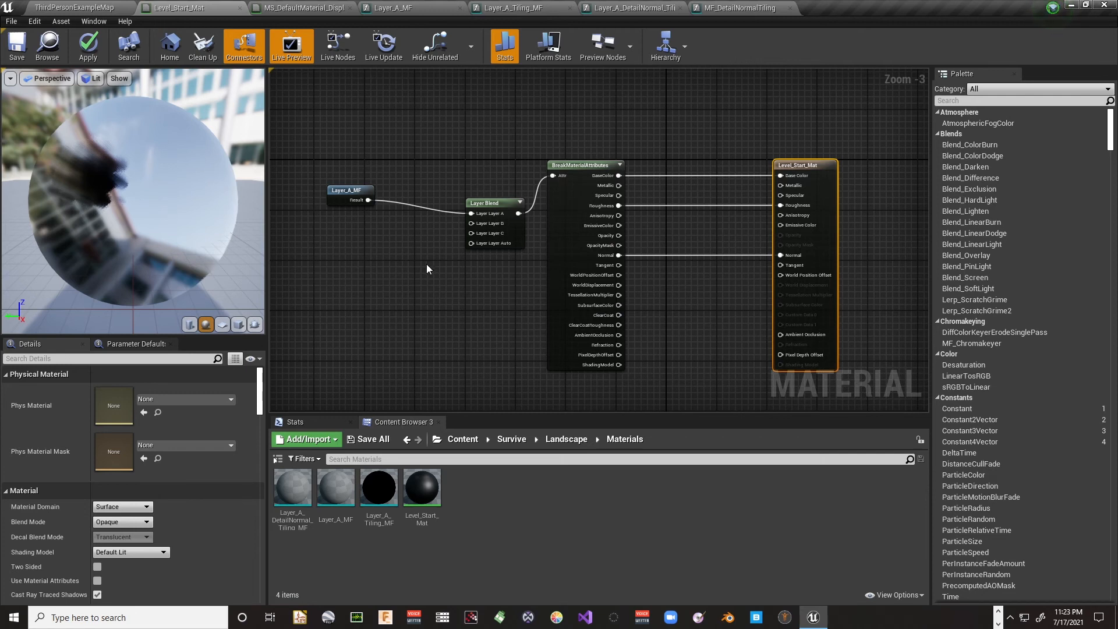
right_click(406, 294)
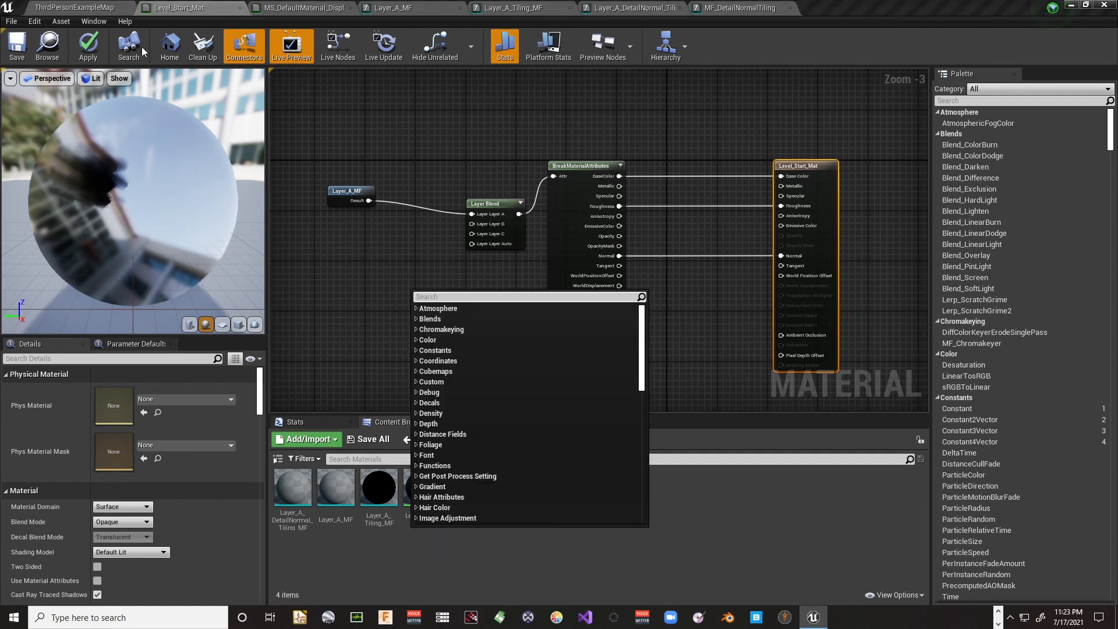
click(439, 120)
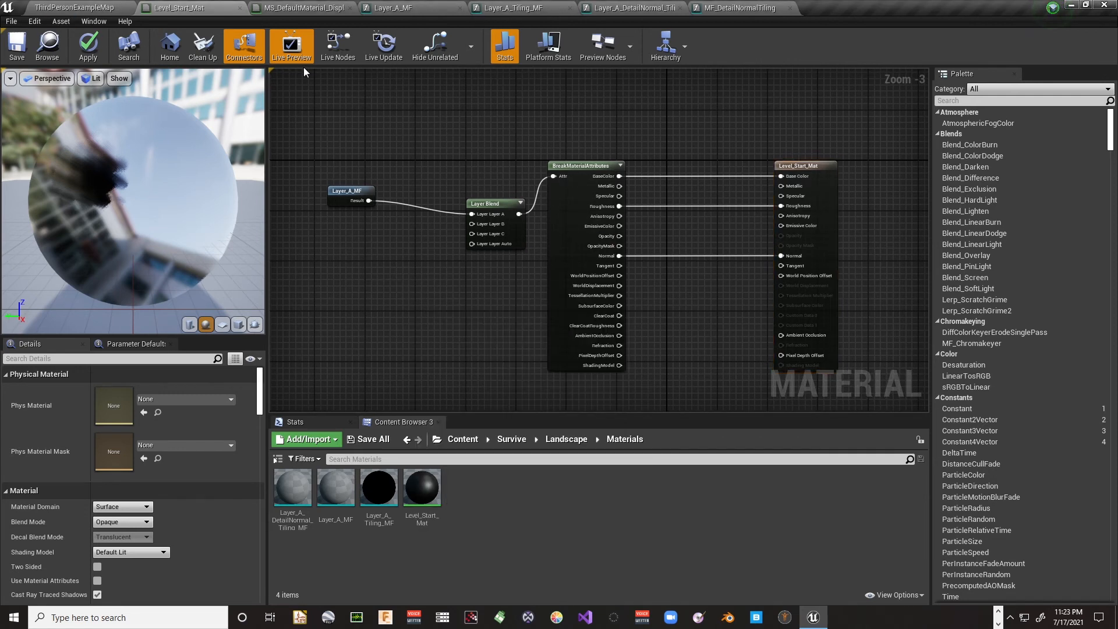
click(17, 47)
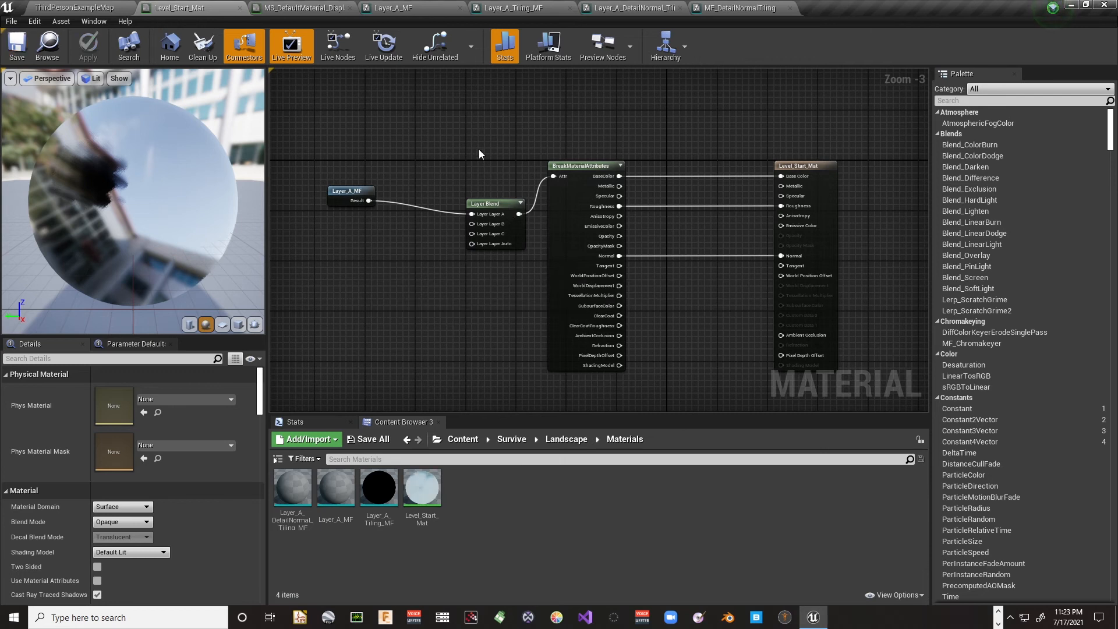
right_drag(478, 149, 481, 168)
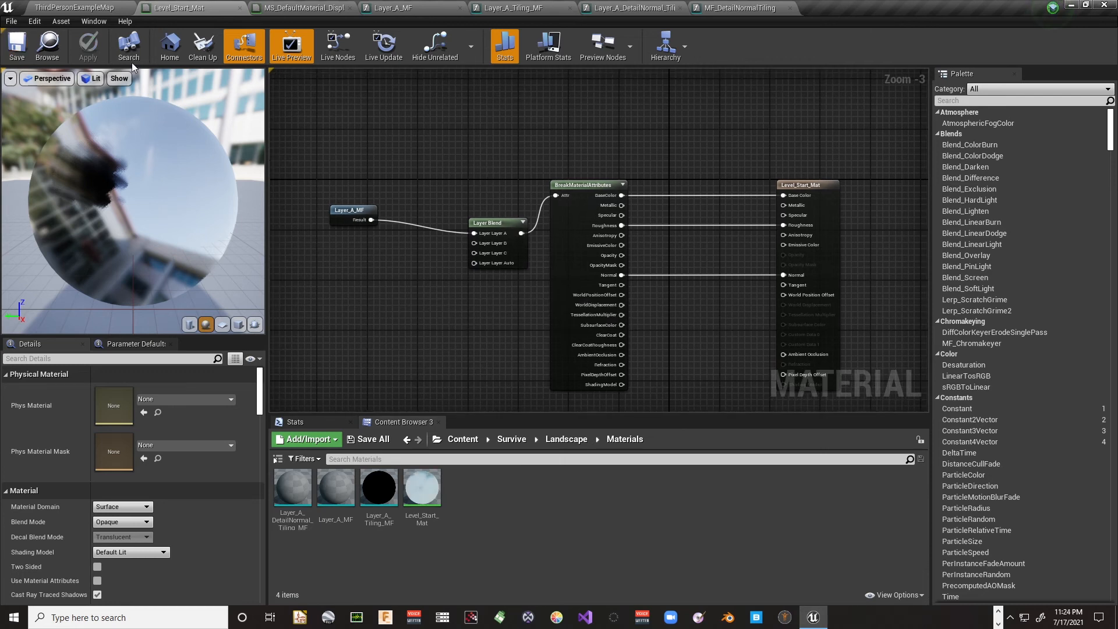
Switch to the ThirdPersonExampleMap level and create a material instance of Level_Start_Mat in the Materials folder, keeping the default name
click(97, 7)
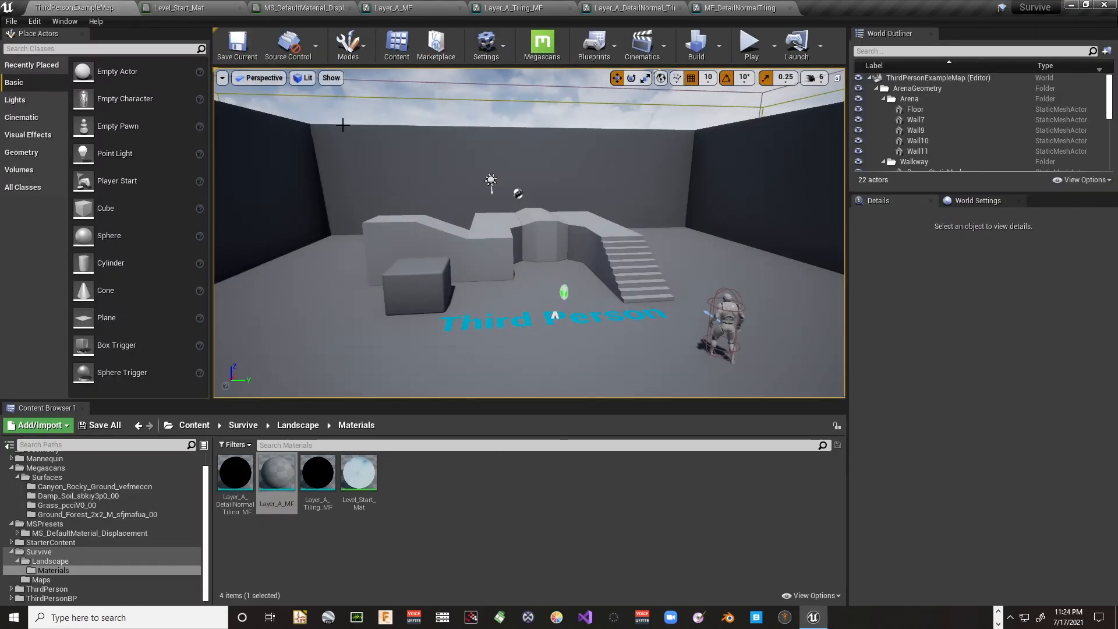
click(283, 499)
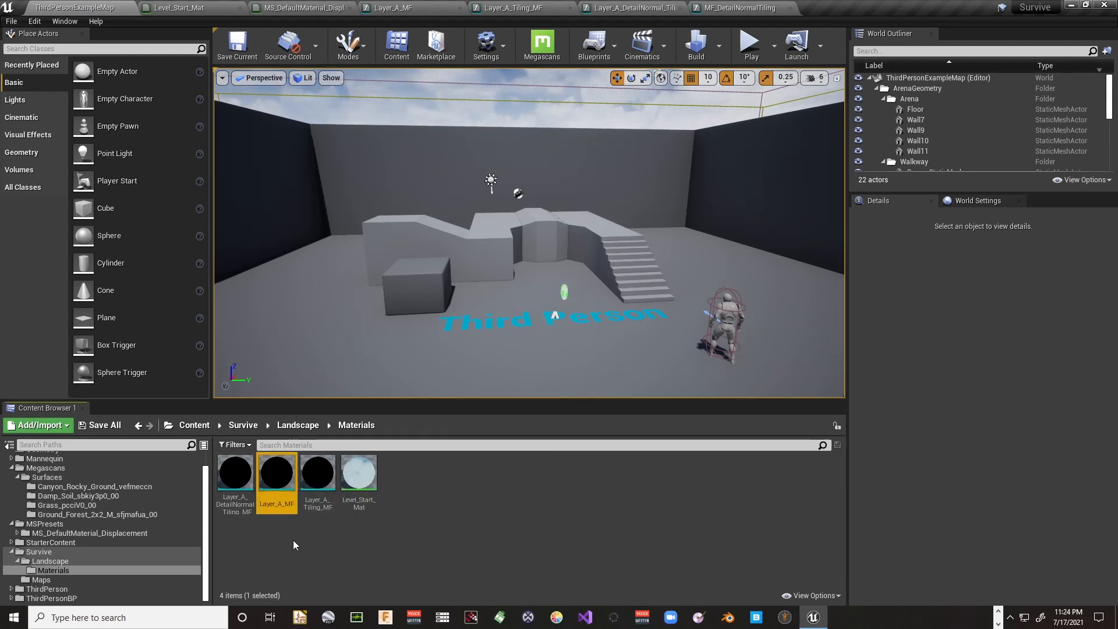
click(375, 500)
right_click(377, 501)
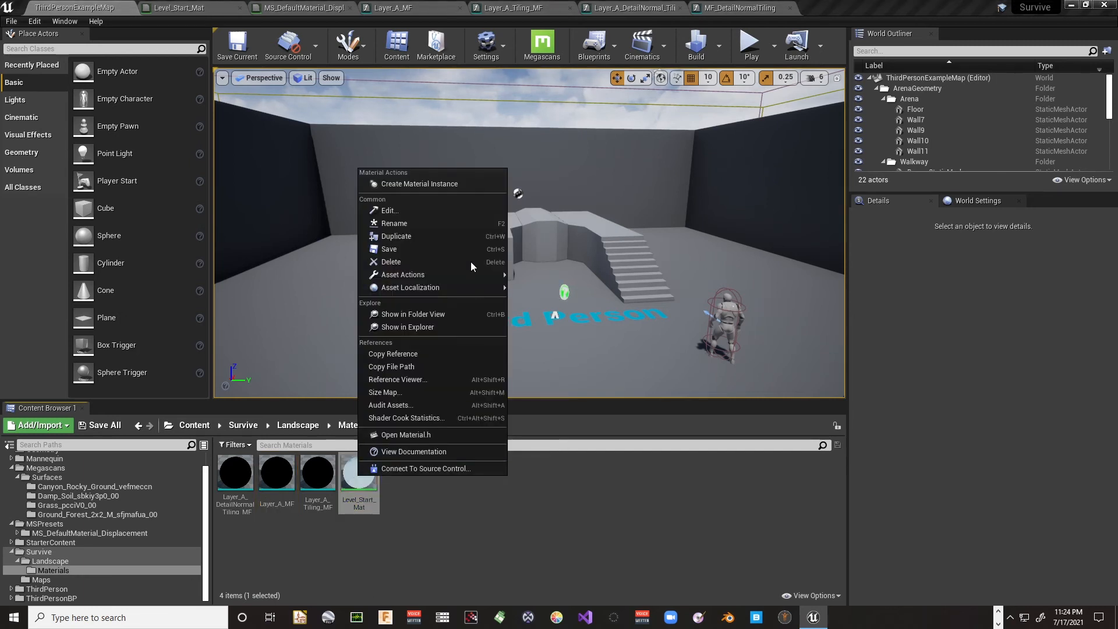
click(442, 184)
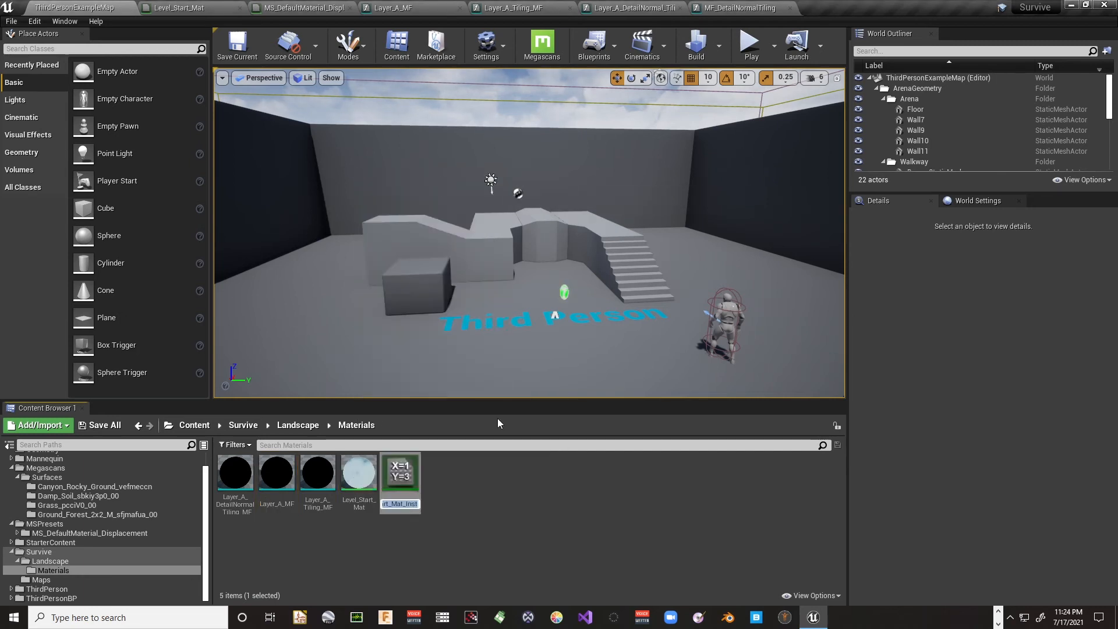
click(417, 505)
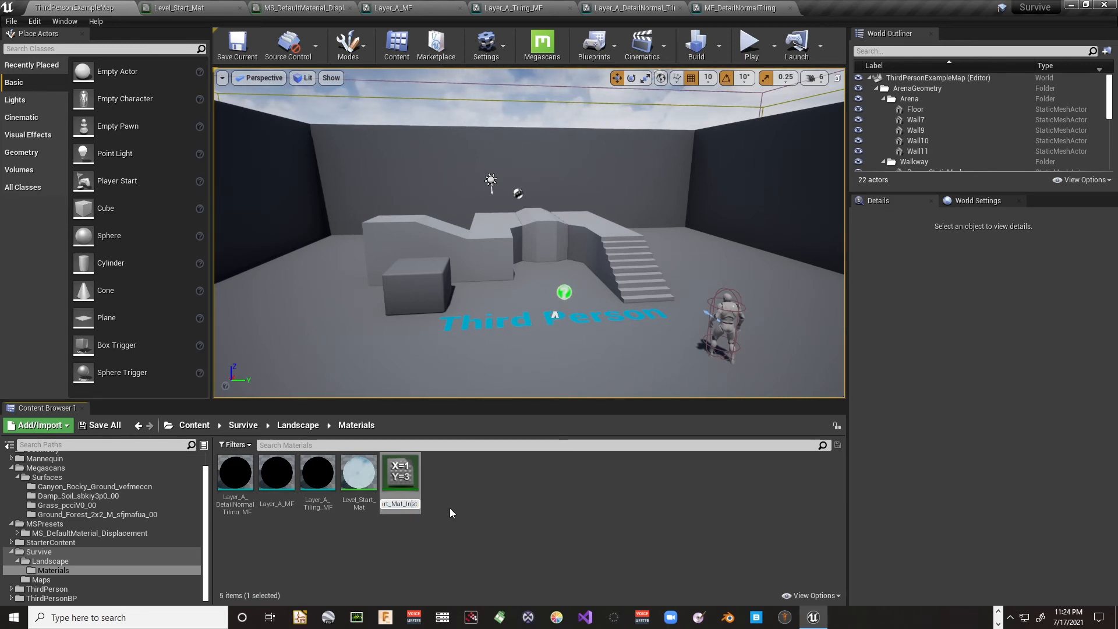
key(Home)
key(Return)
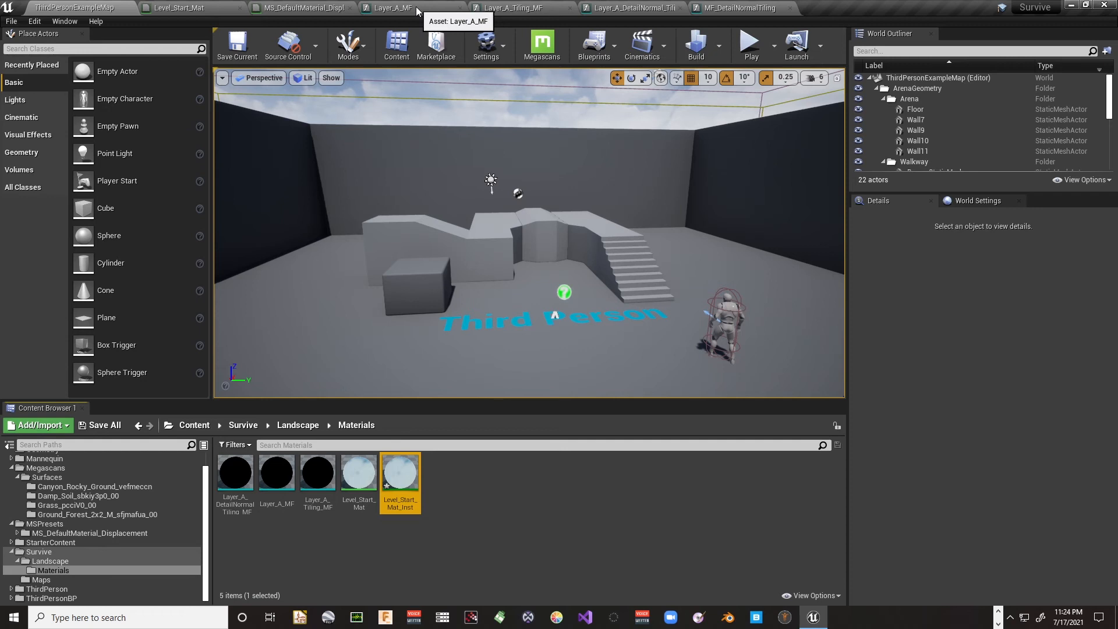
Open Layer_A_MF from its node in Level_Start_Mat and check the texture choices for the Layer A Albedo parameter
click(209, 8)
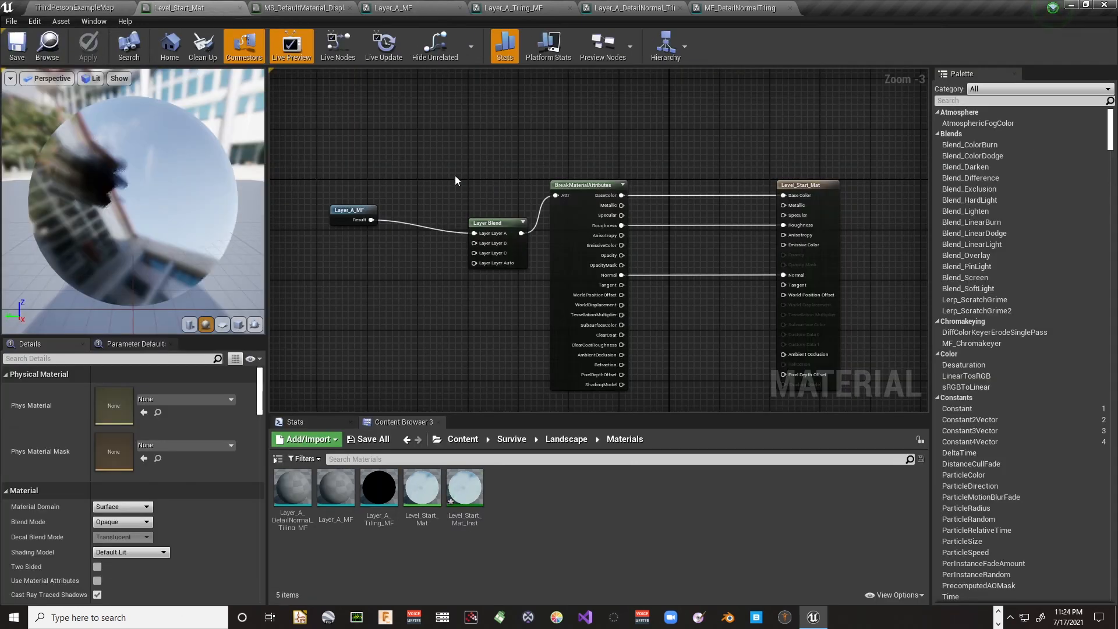
right_drag(471, 154, 464, 132)
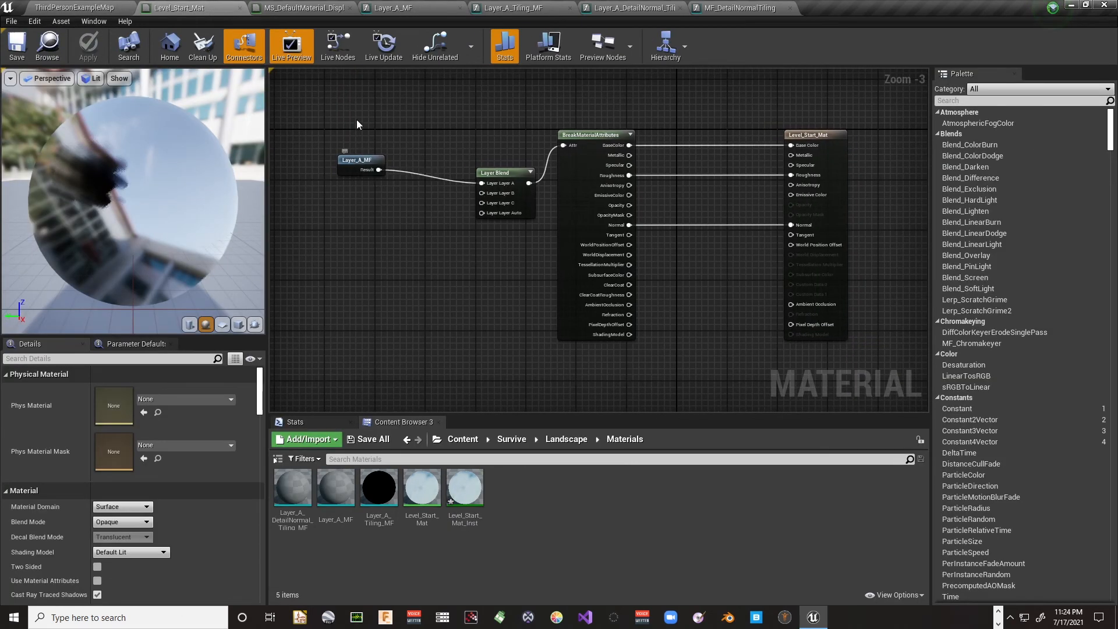
double_click(352, 163)
right_drag(386, 206, 393, 151)
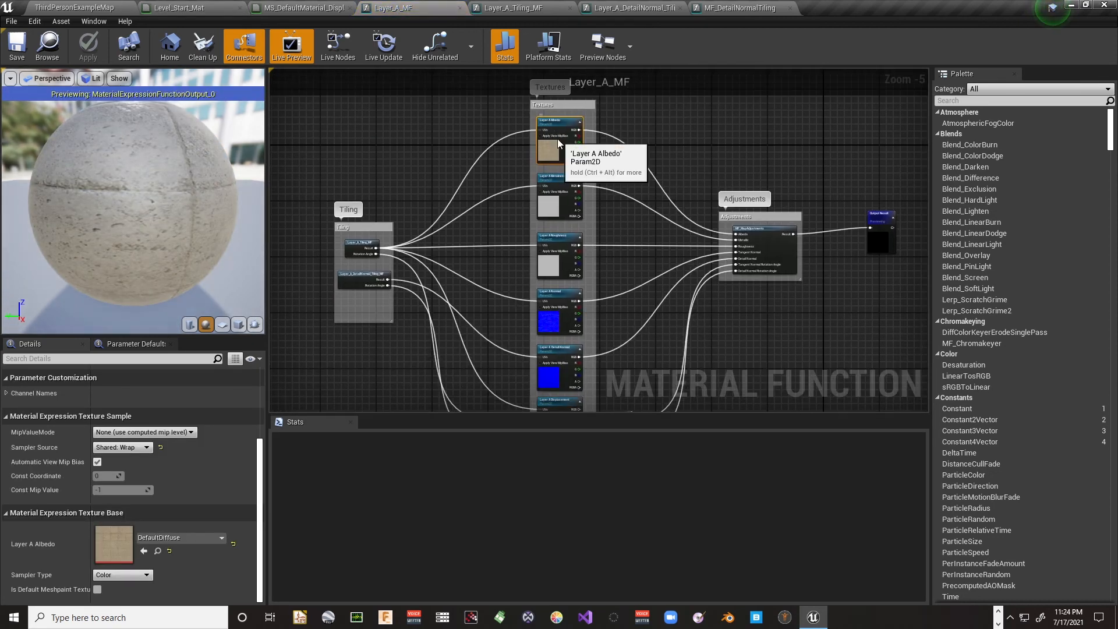
right_drag(539, 157, 505, 184)
scroll(407, 207, up, 4)
right_drag(407, 207, 404, 270)
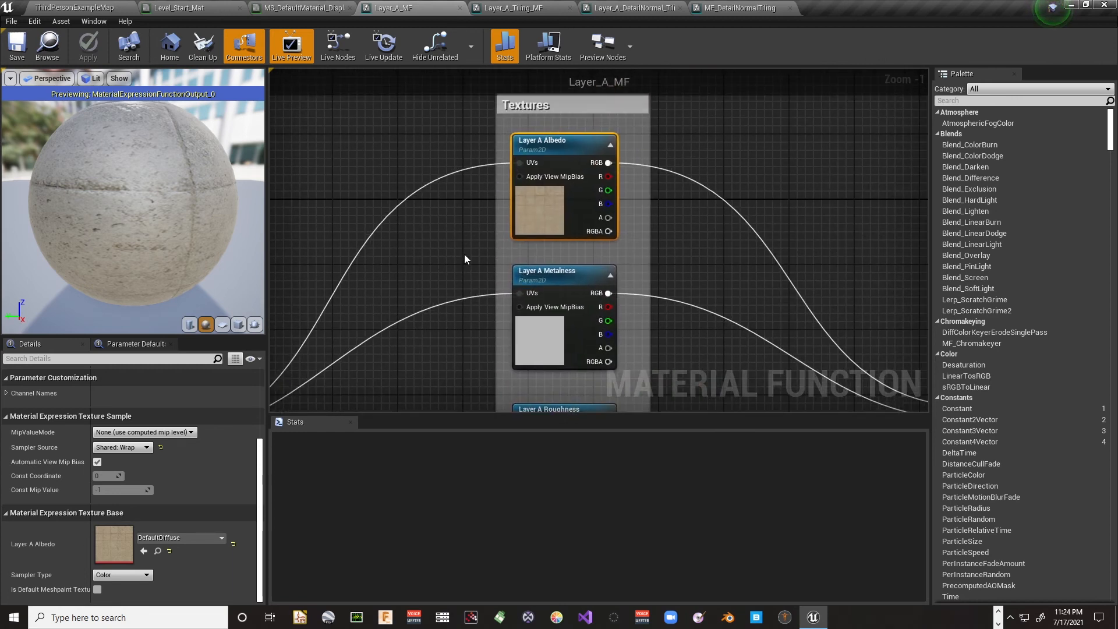
click(201, 536)
click(201, 537)
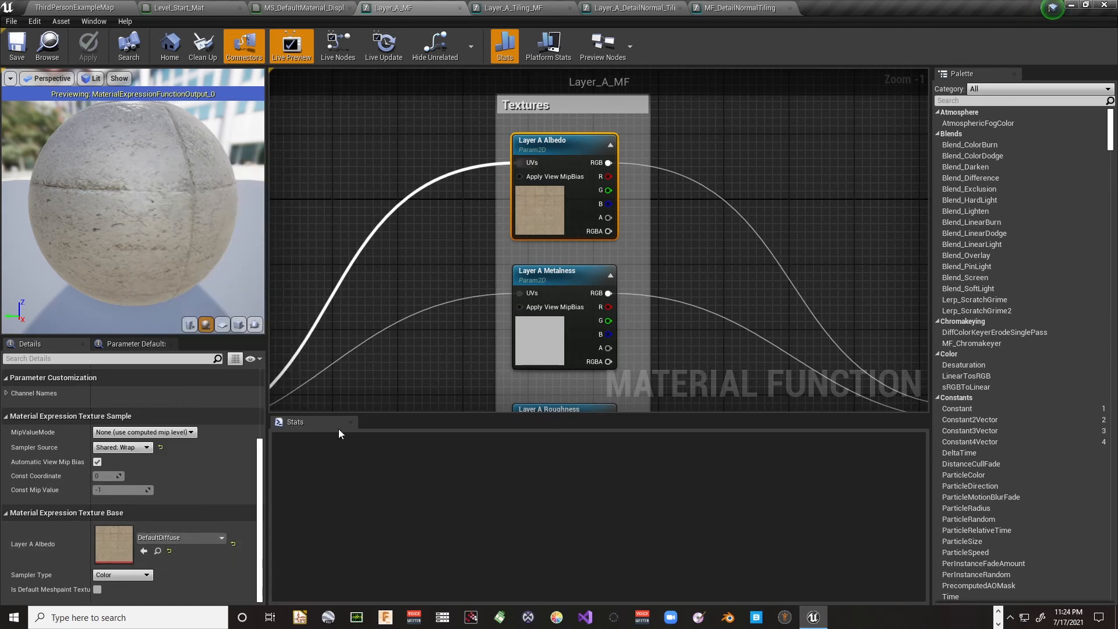
Undock the level editor's Content Browser into a floating window and return to the Layer_A_MF graph with it on top
click(131, 7)
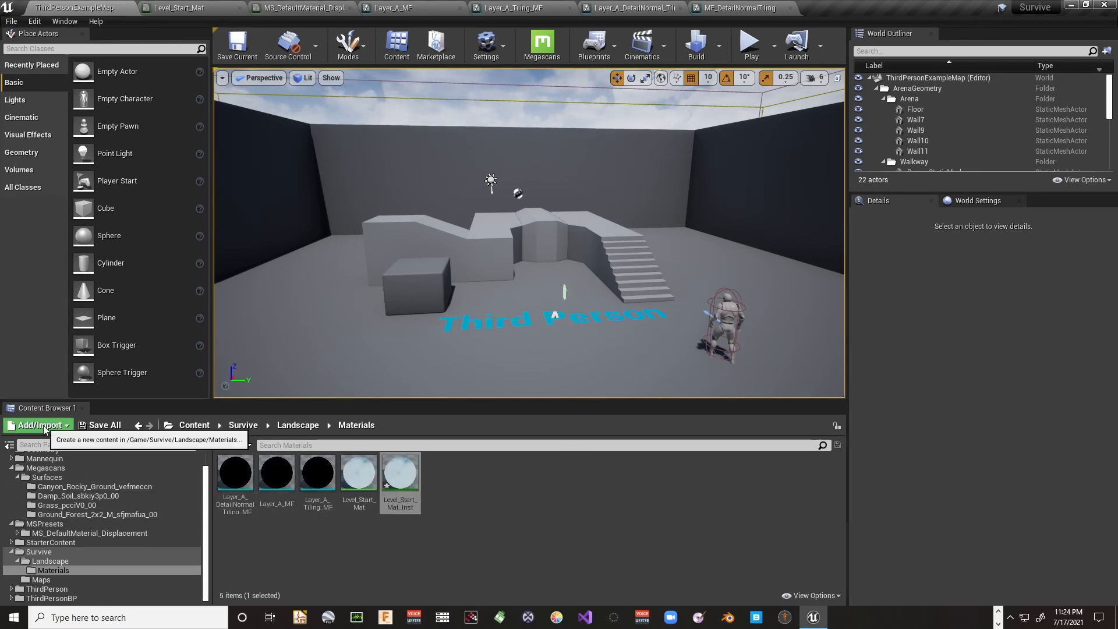
drag(44, 408, 657, 261)
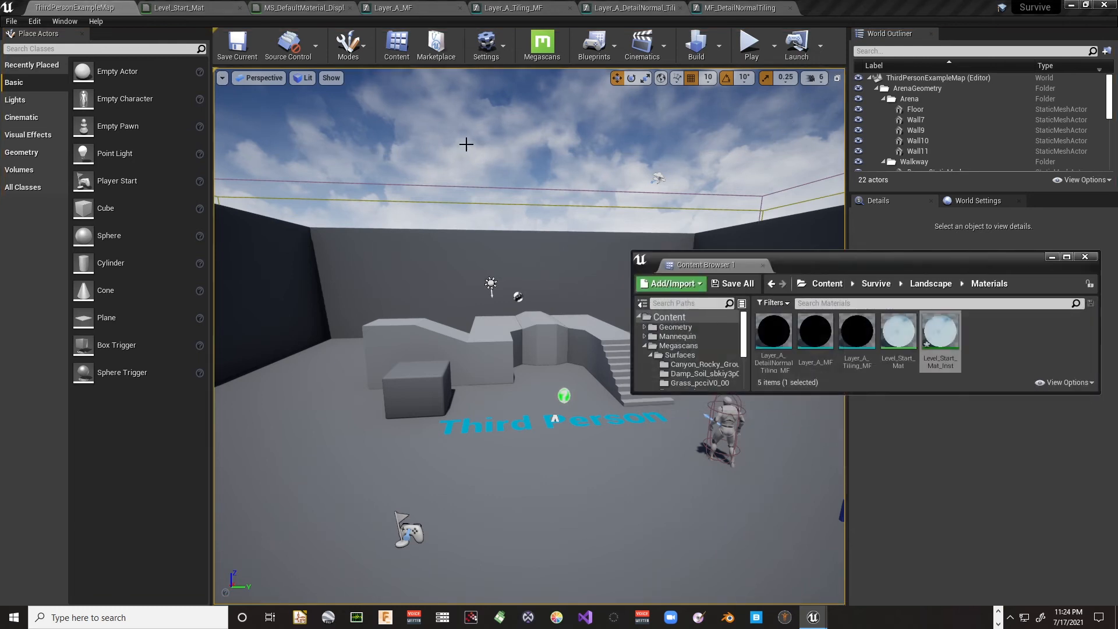
click(379, 11)
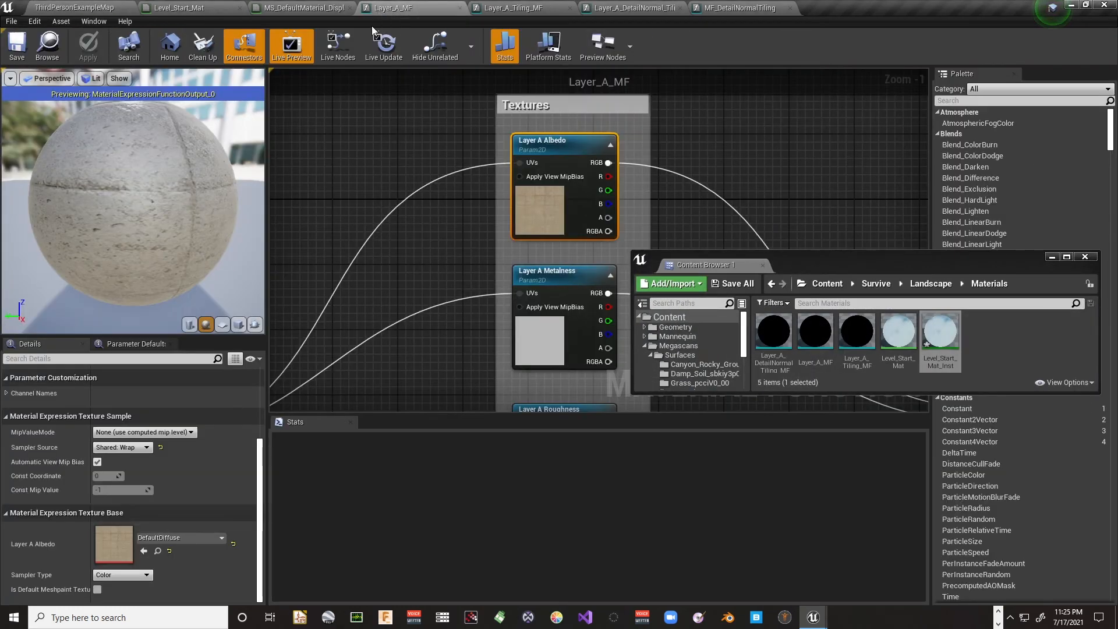
mouse_move(388, 230)
right_down()
mouse_move(437, 249)
mouse_move(375, 241)
right_up()
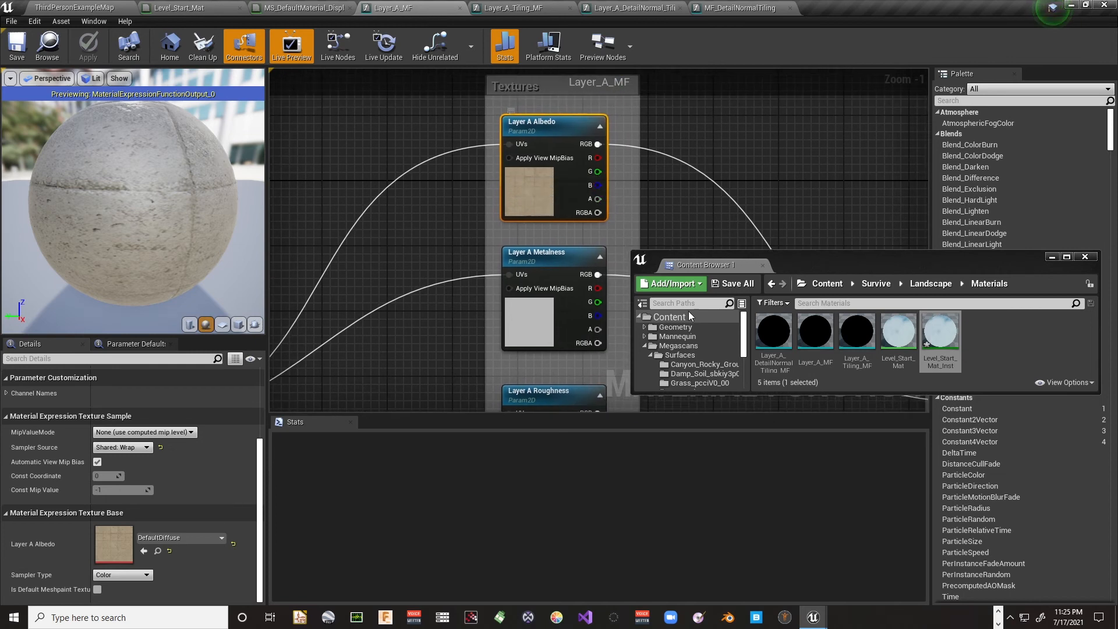
Assign the Albedo_4K_pcciV0 texture from the Megascans Grass_pcciV0_00 folder to the Layer A Albedo parameter
scroll(697, 362, down, 5)
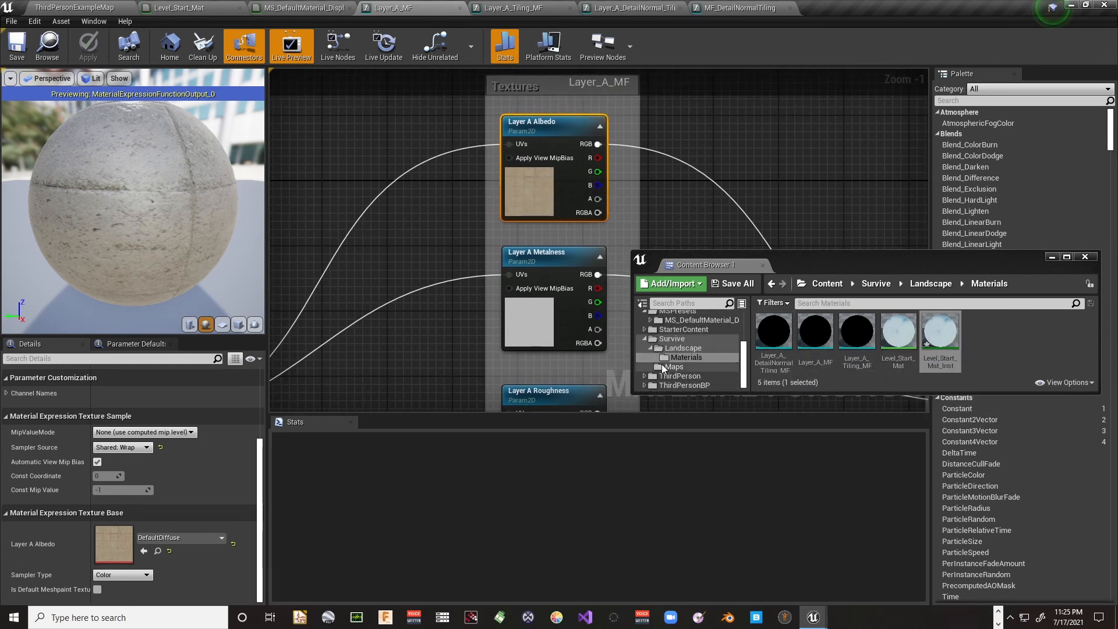
scroll(667, 362, up, 3)
scroll(675, 357, up, 4)
click(679, 356)
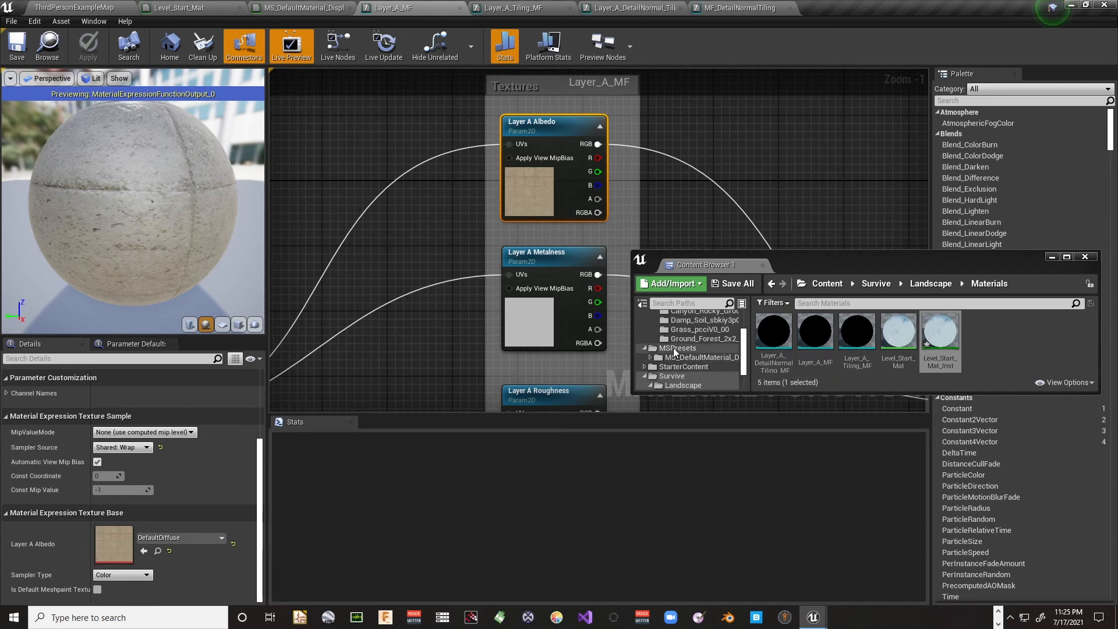
scroll(681, 343, up, 1)
scroll(687, 352, down, 1)
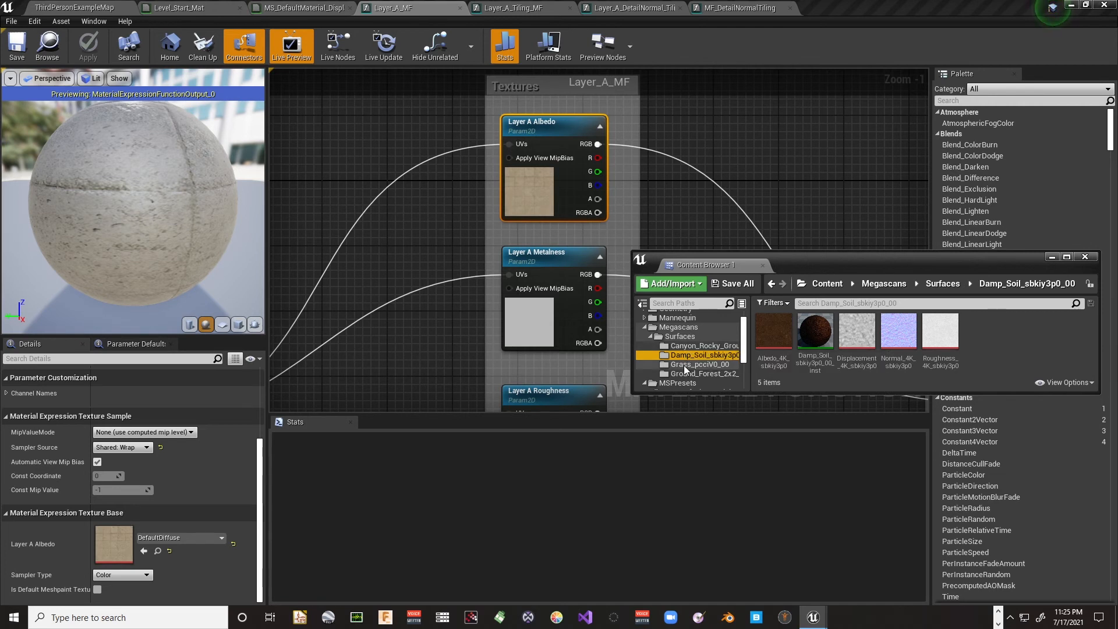
click(685, 365)
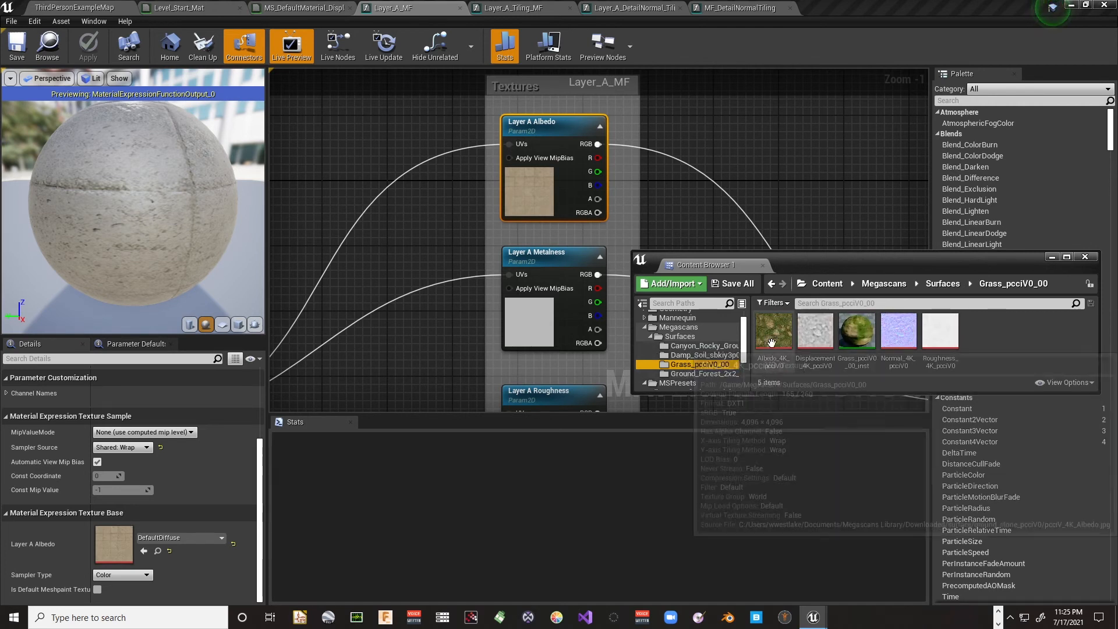
click(773, 332)
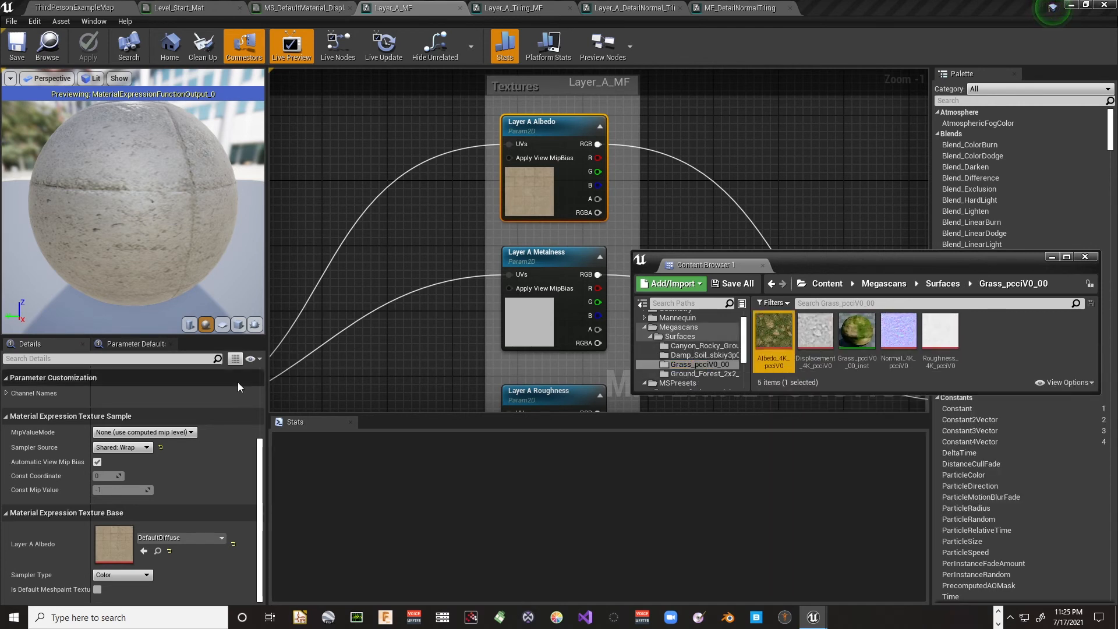
click(143, 551)
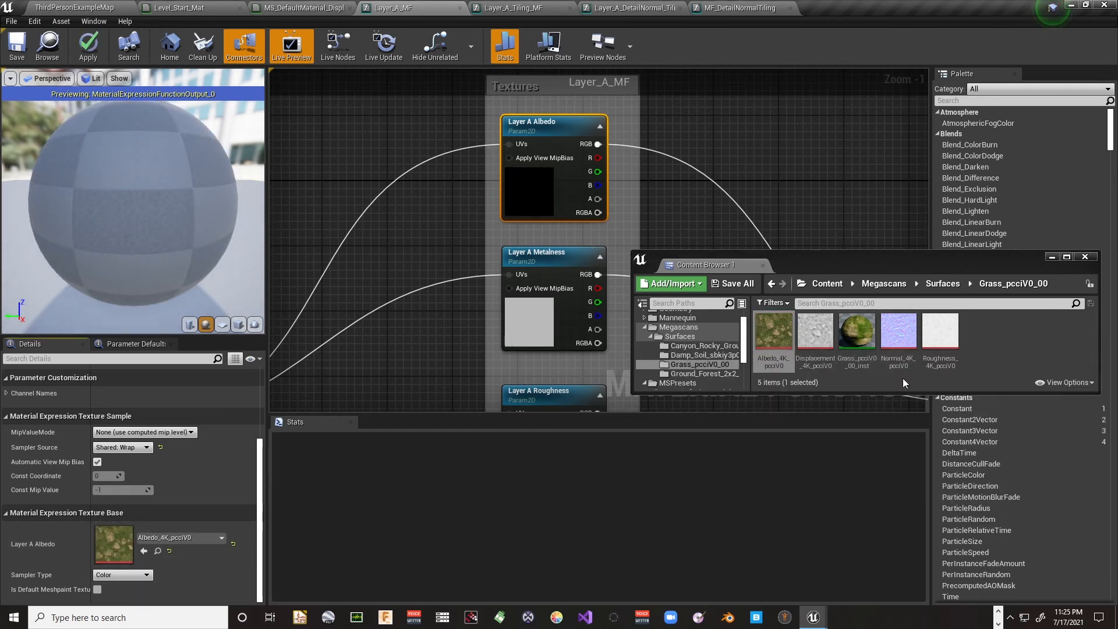
Assign the Roughness_4K_pcciV0 grass texture to the Layer A Metalness parameter
click(899, 330)
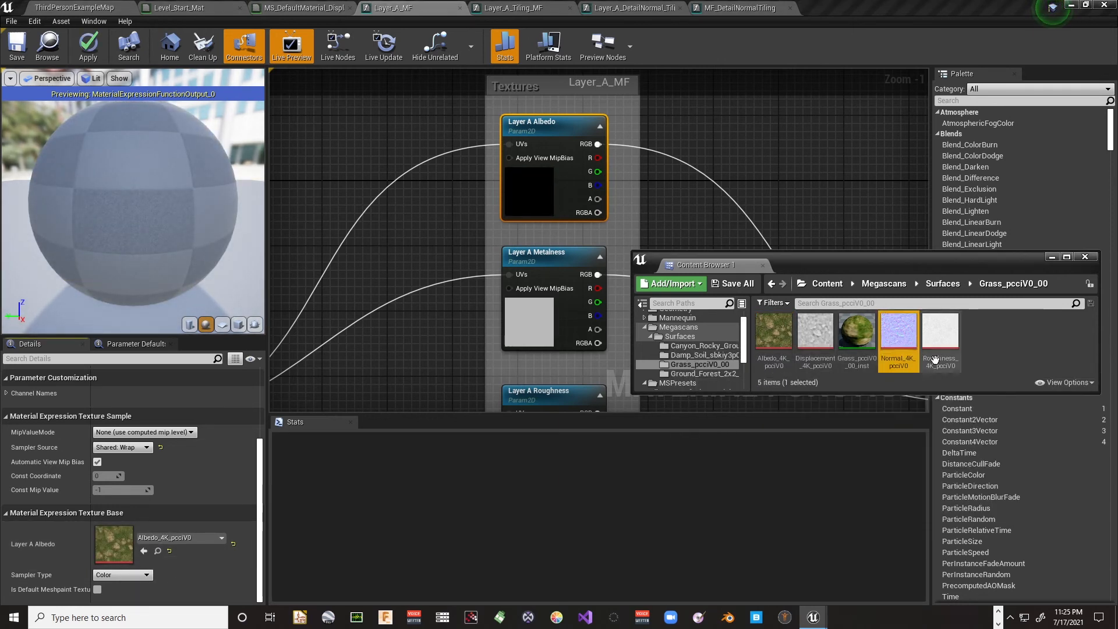
click(939, 330)
click(529, 269)
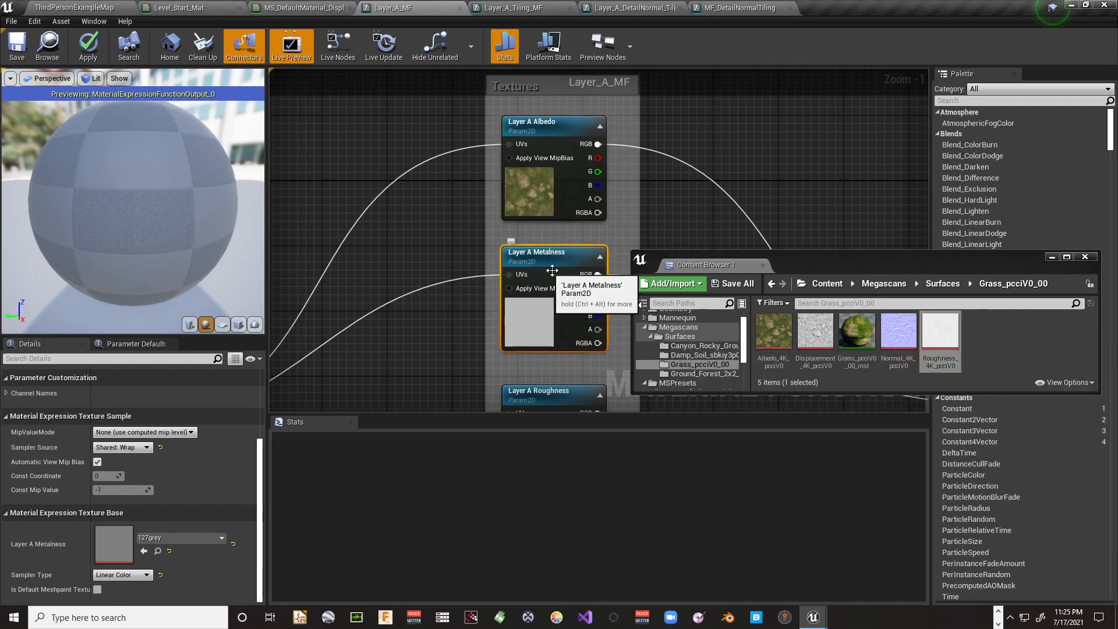
click(143, 550)
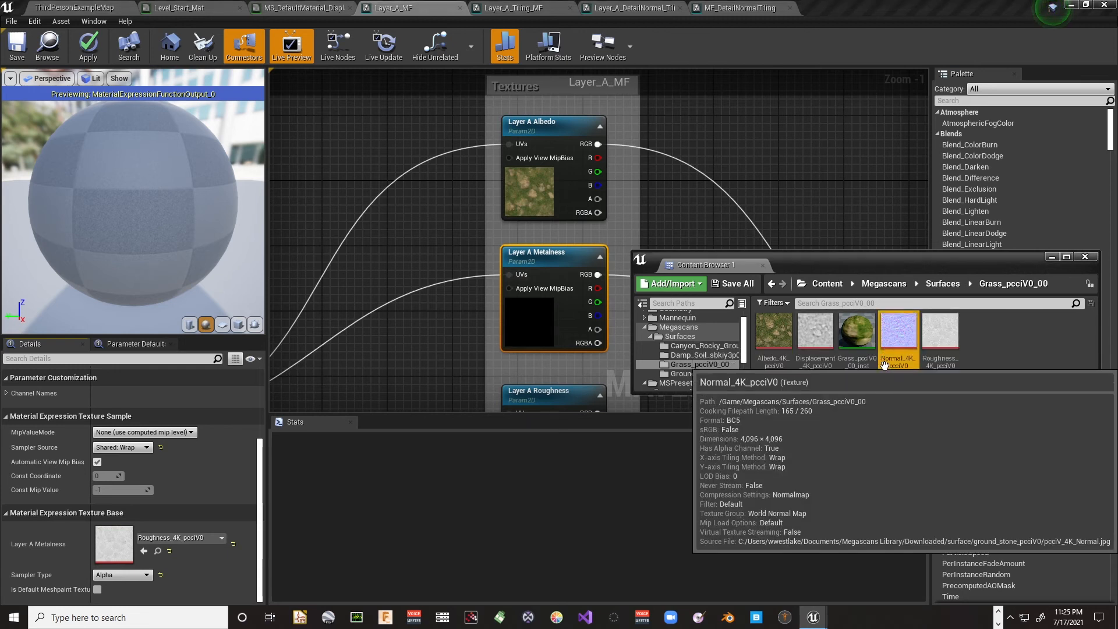
Examine the Layer_A_MF texture nodes from Metalness down to Detail Normal to check which maps they need
click(896, 335)
scroll(542, 378, down, 4)
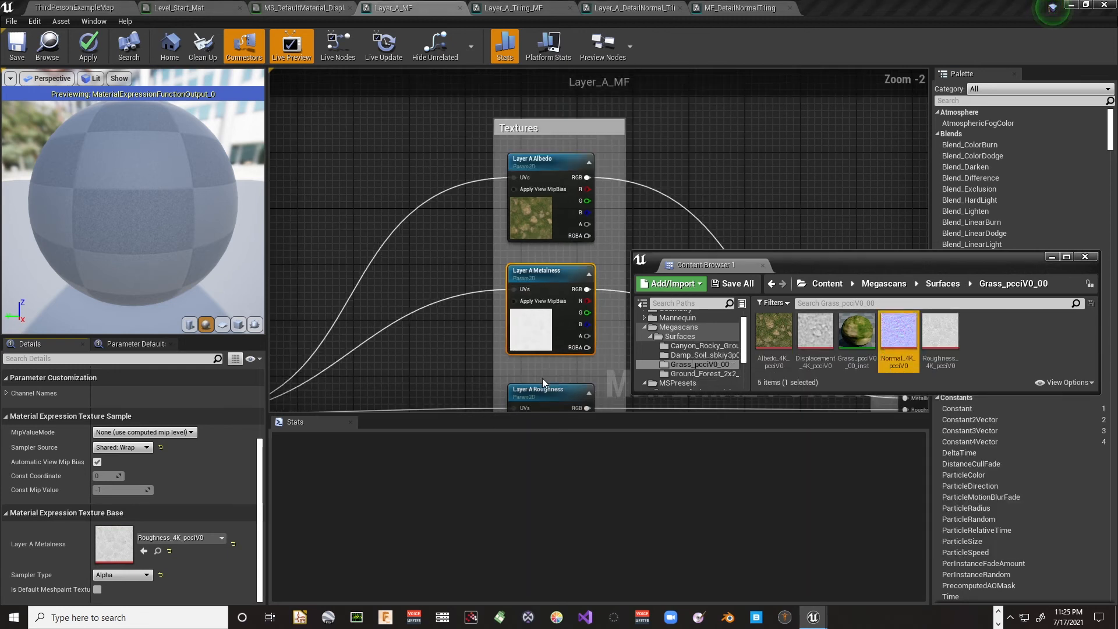
right_drag(489, 316, 492, 216)
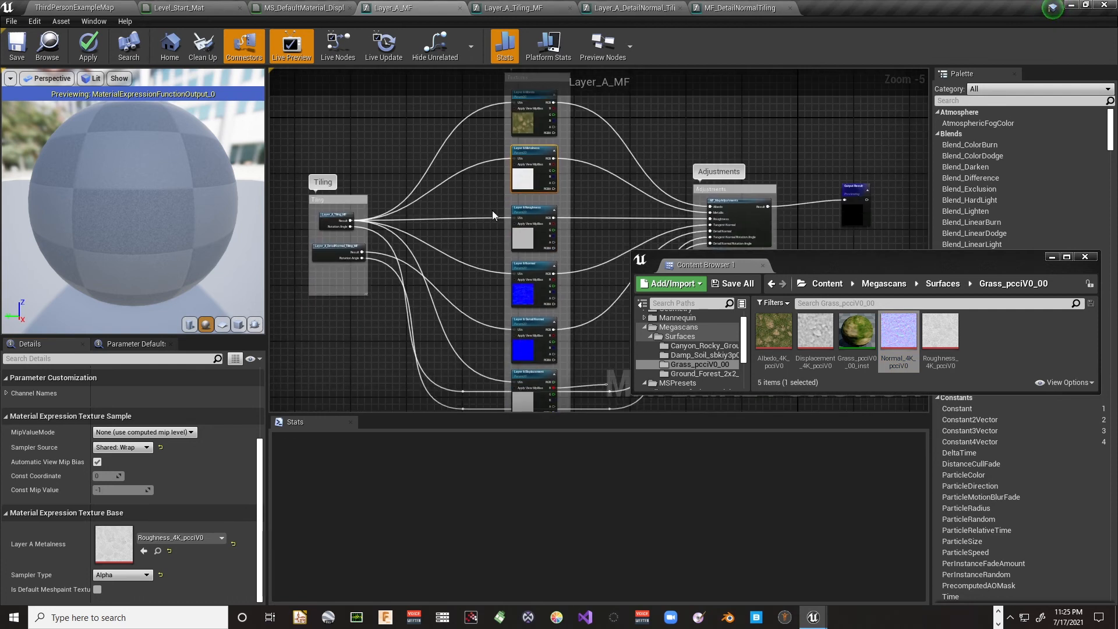
click(523, 222)
scroll(496, 233, up, 5)
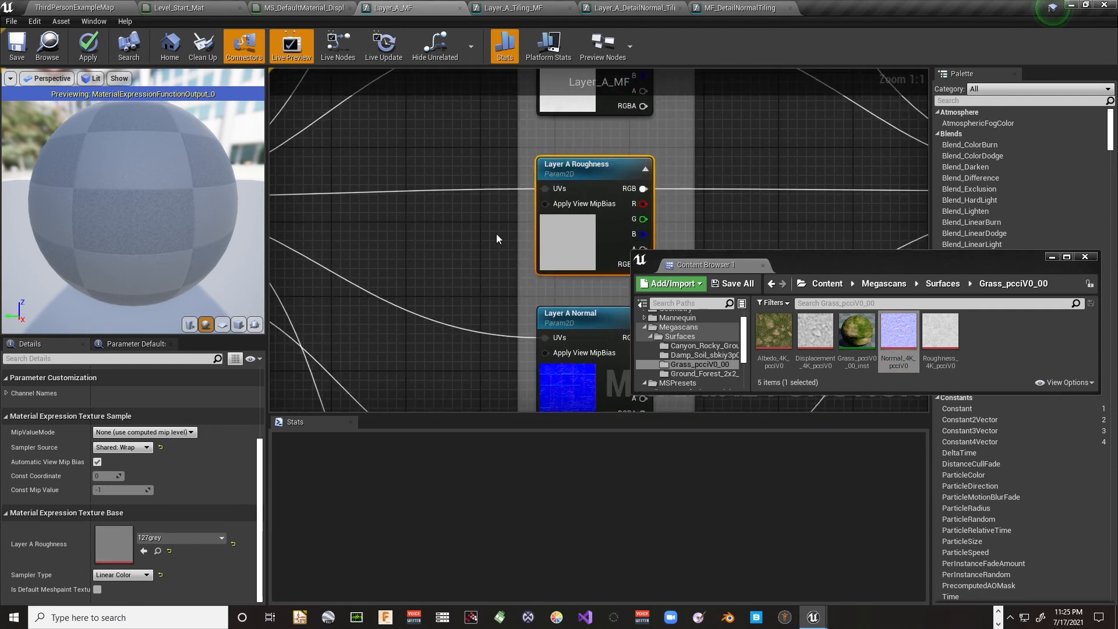
right_drag(512, 217, 421, 85)
right_drag(400, 289, 402, 212)
right_drag(403, 299, 387, 379)
right_drag(393, 133, 396, 378)
right_drag(369, 230, 394, 401)
right_drag(390, 250, 376, 143)
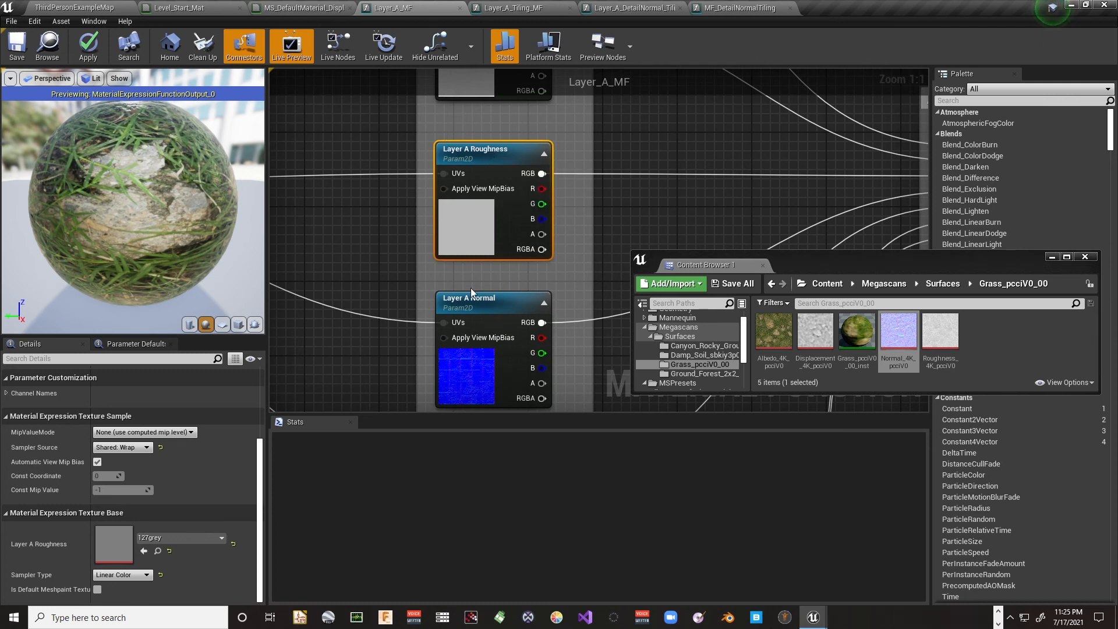
right_drag(470, 287, 458, 194)
right_drag(471, 289, 455, 239)
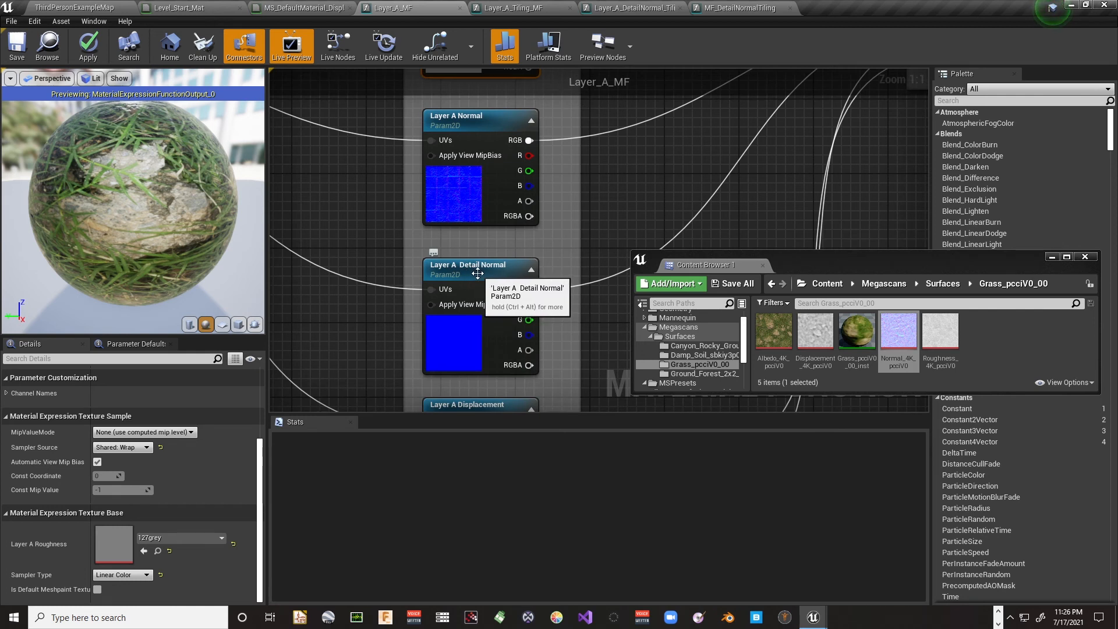
right_drag(386, 236, 396, 383)
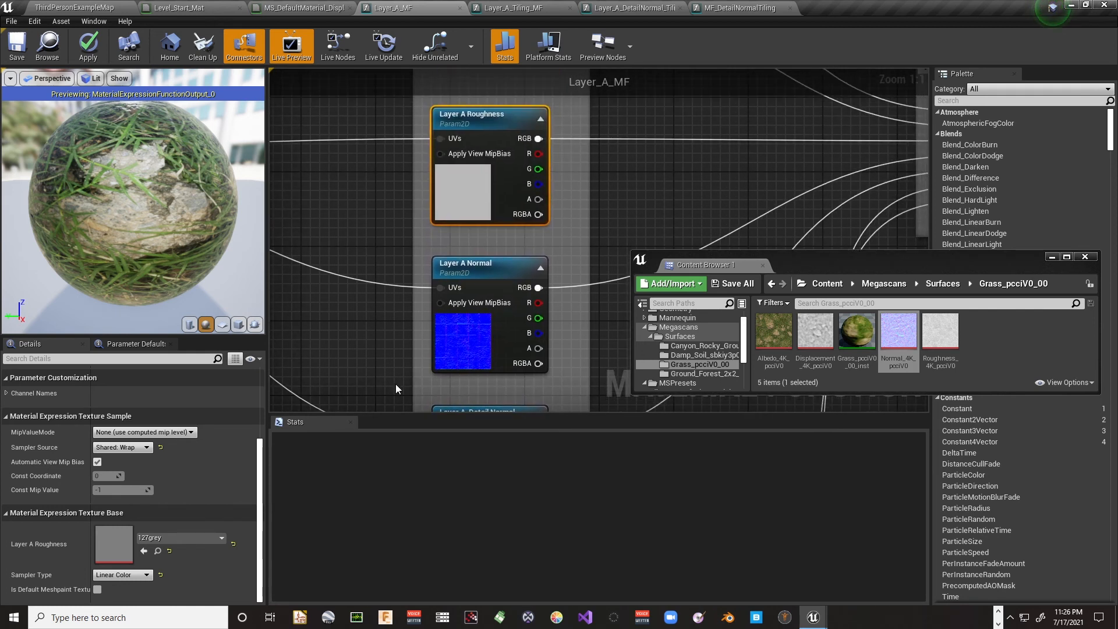
right_drag(381, 263, 399, 369)
right_drag(392, 290, 391, 320)
right_drag(399, 256, 385, 282)
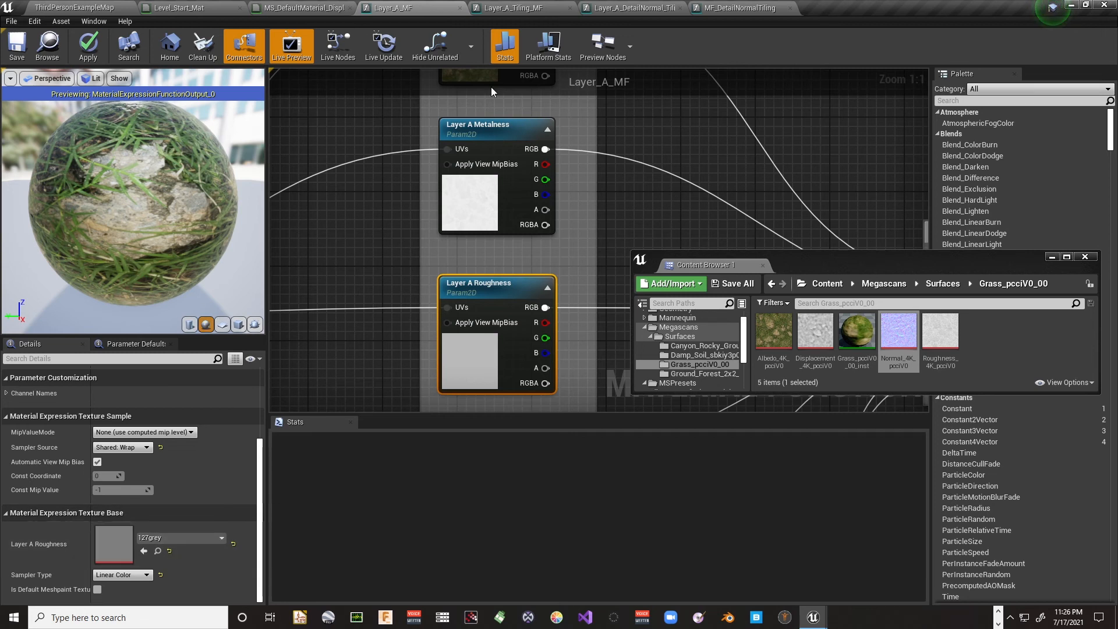
Reset the Layer A Metalness parameter's texture to its default
click(491, 132)
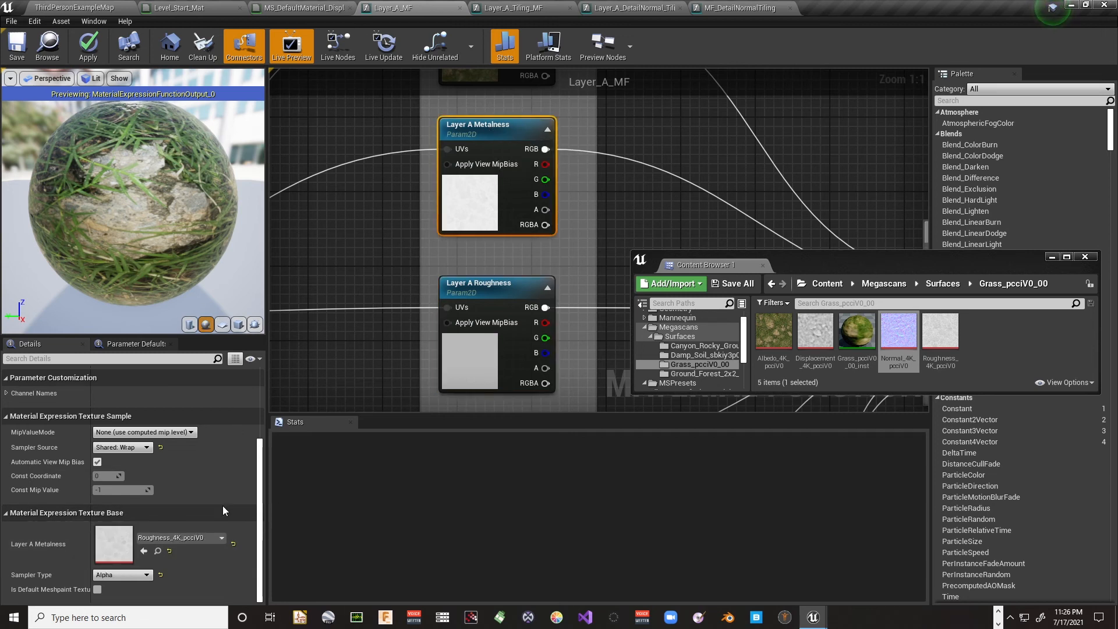
click(235, 543)
mouse_move(453, 175)
right_down()
mouse_move(239, 101)
mouse_move(227, 65)
mouse_move(351, 90)
mouse_move(479, 137)
mouse_move(471, 167)
mouse_move(436, 169)
right_up()
Assign the Normal_4K_pcciV0 texture to both the Layer A Normal and Layer A Detail Normal parameters
click(504, 165)
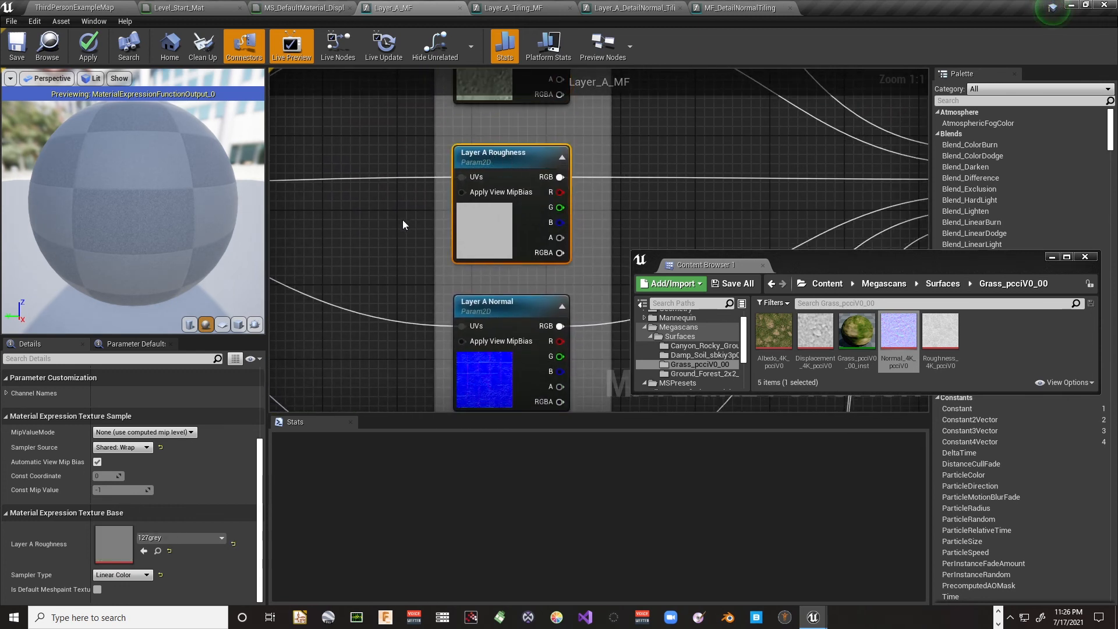
right_drag(403, 219, 397, 173)
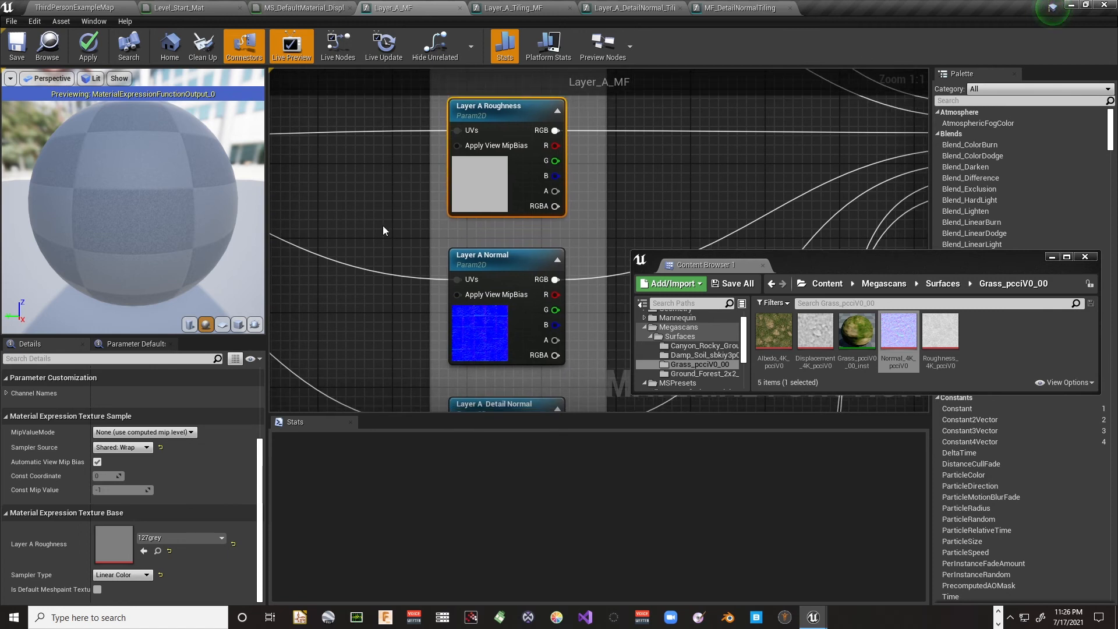
right_drag(488, 267, 473, 196)
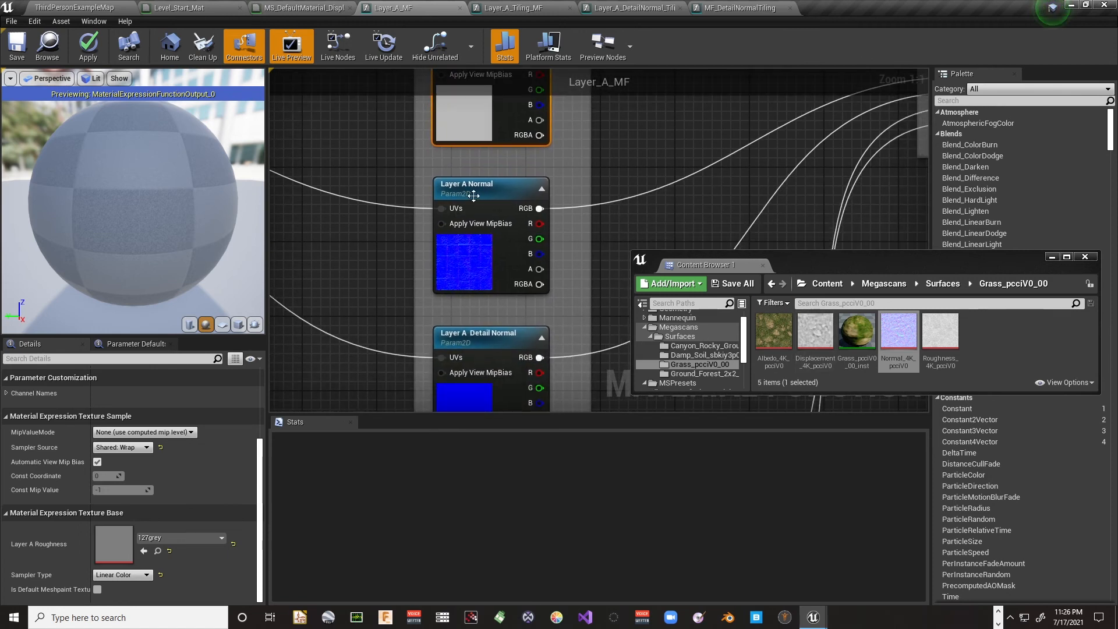
click(473, 196)
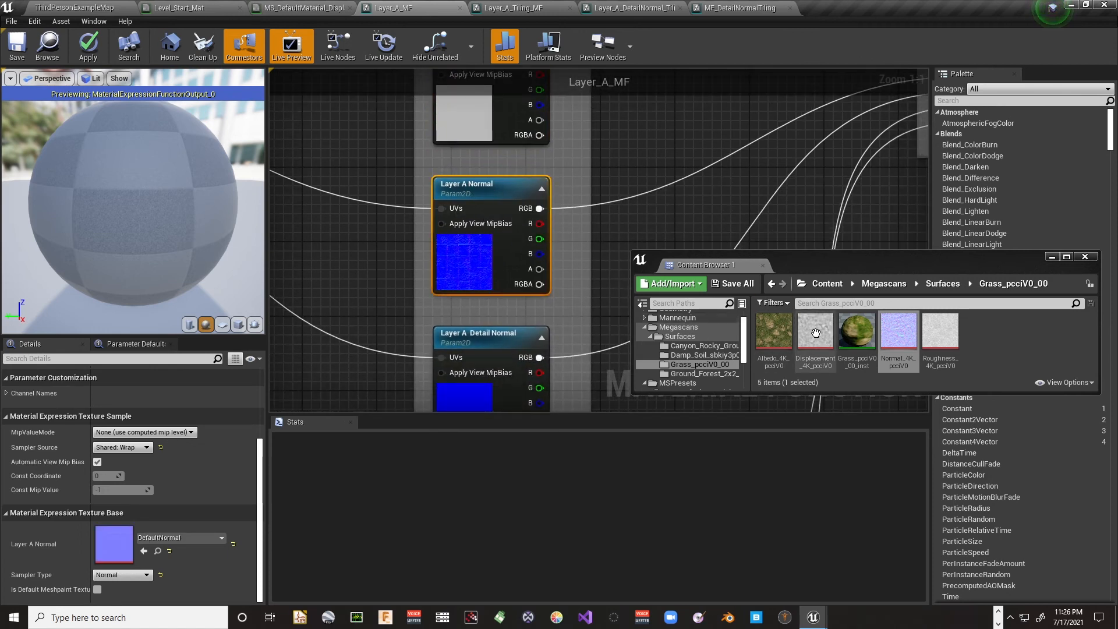
mouse_move(897, 330)
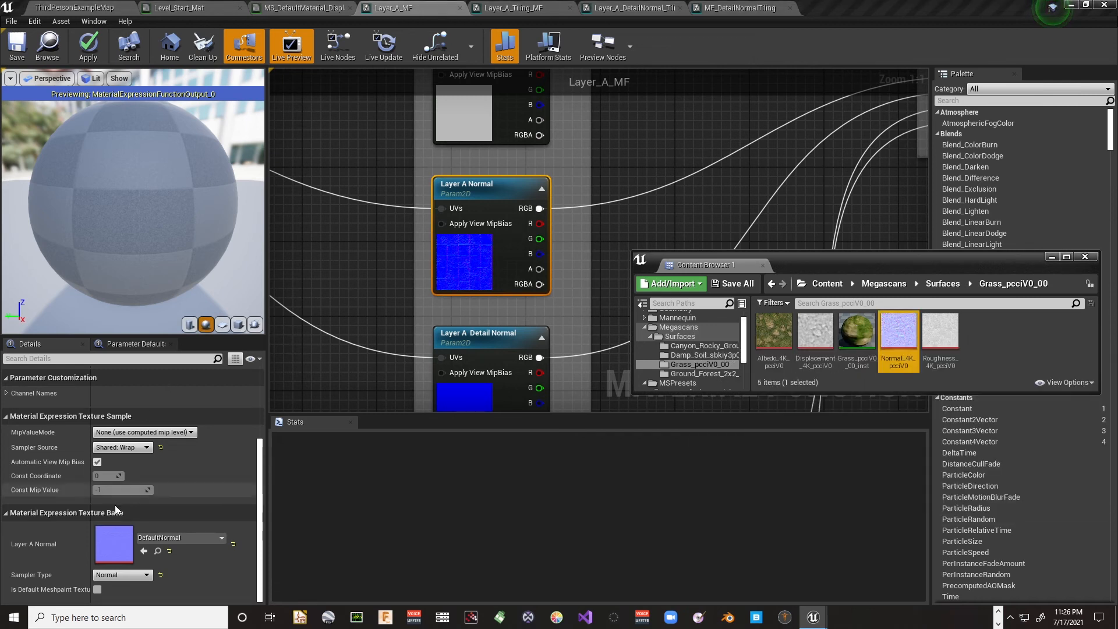
click(146, 550)
right_drag(420, 257, 386, 123)
click(489, 184)
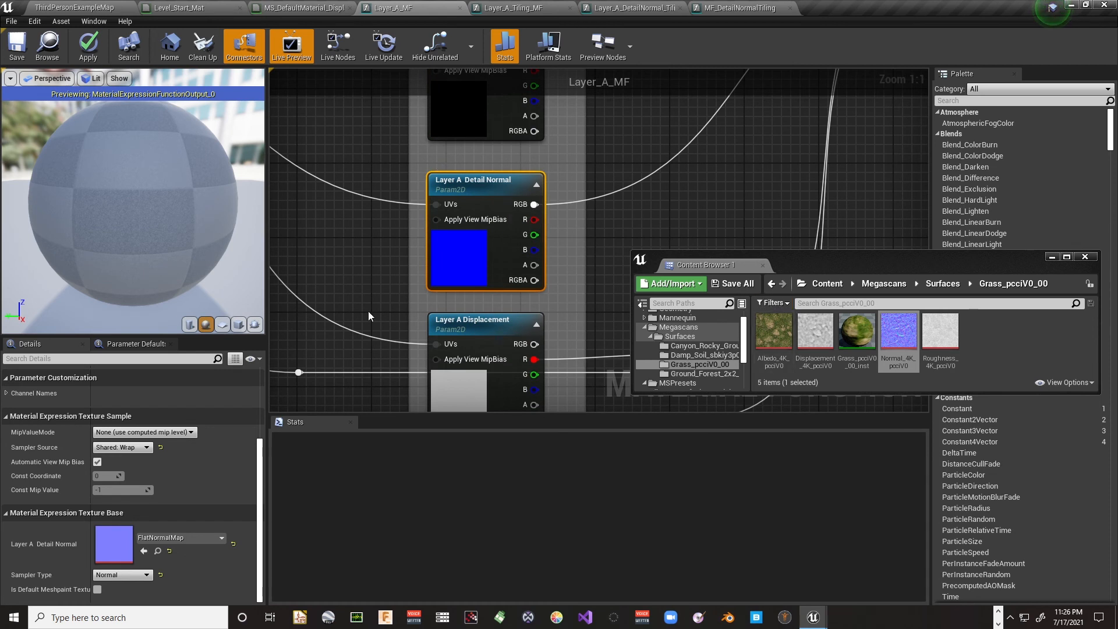
click(138, 550)
Check the Layer A Displacement node and apply the texture changes to the Layer_A_MF function
right_drag(362, 309, 351, 161)
click(518, 185)
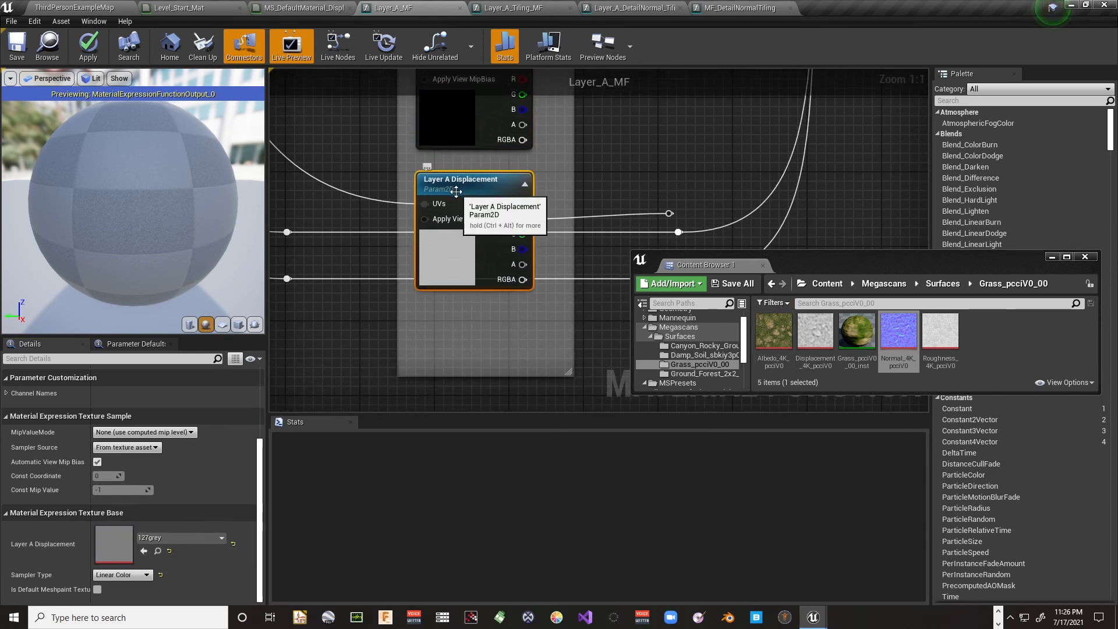
right_drag(573, 147, 549, 177)
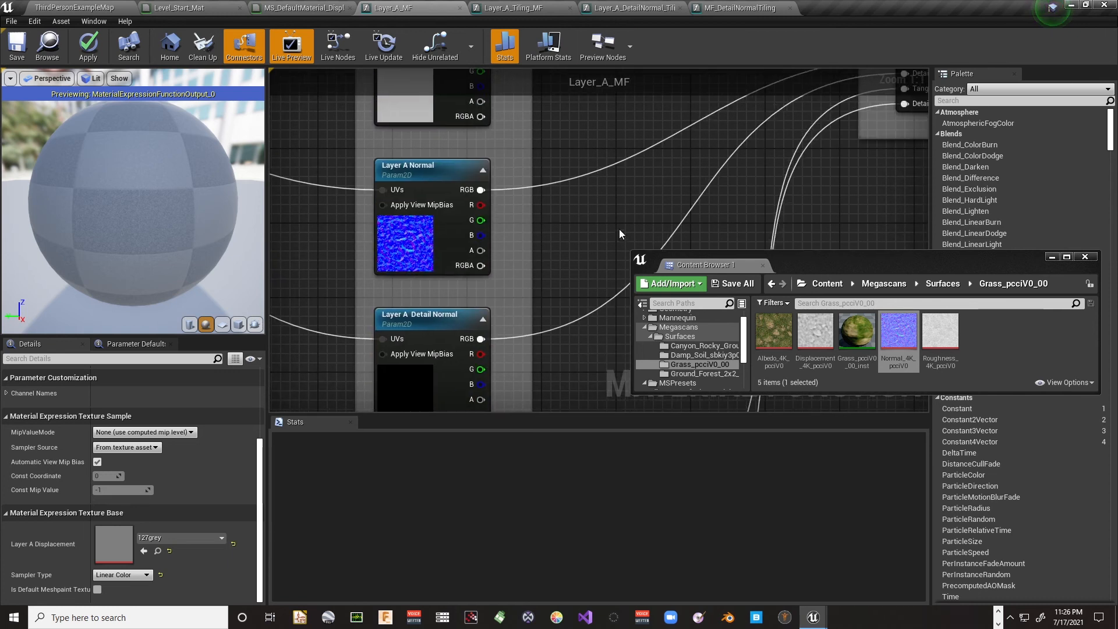
right_drag(620, 229, 574, 321)
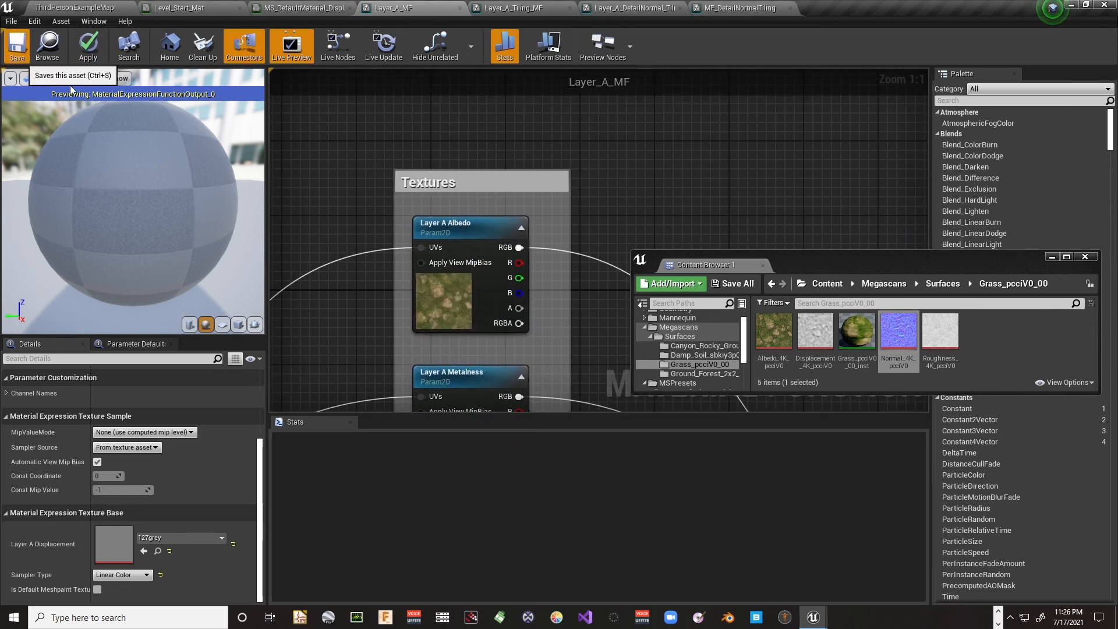
click(86, 42)
right_drag(368, 125, 685, 70)
right_drag(415, 309, 315, 320)
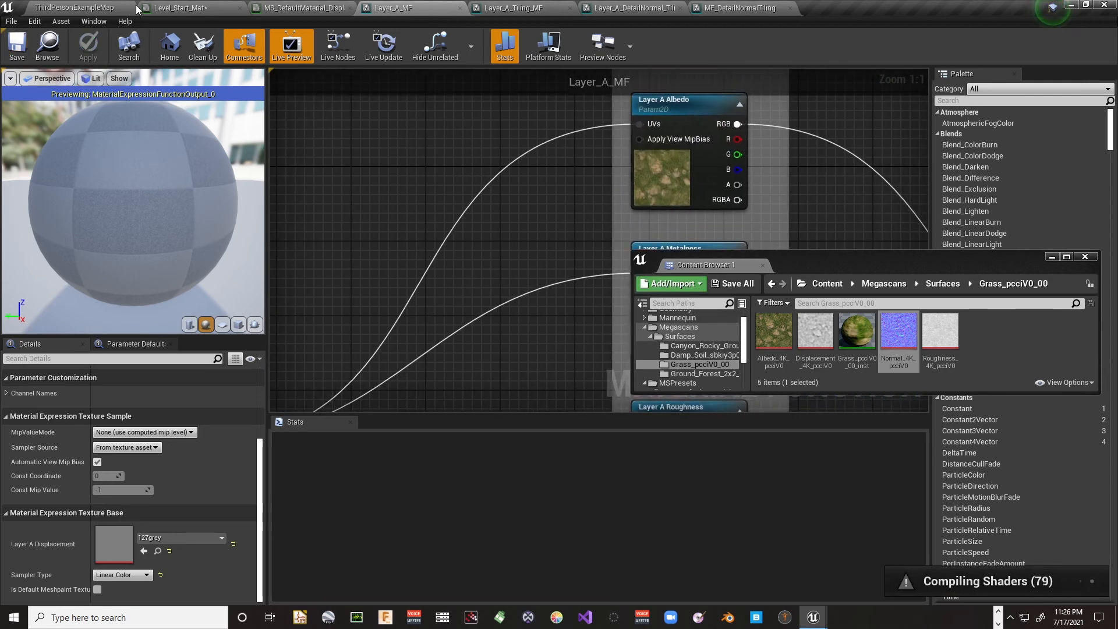
Return to the ThirdPersonExampleMap level editor and dock the floating Content Browser full-width beneath the viewport, reducing its height
click(89, 8)
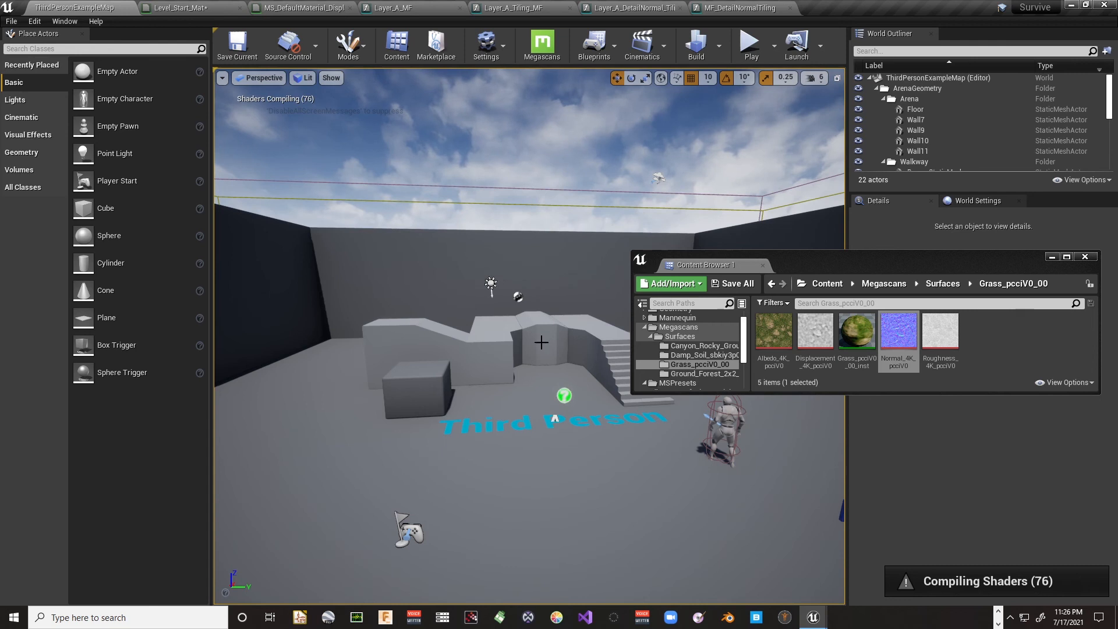
drag(734, 264, 427, 538)
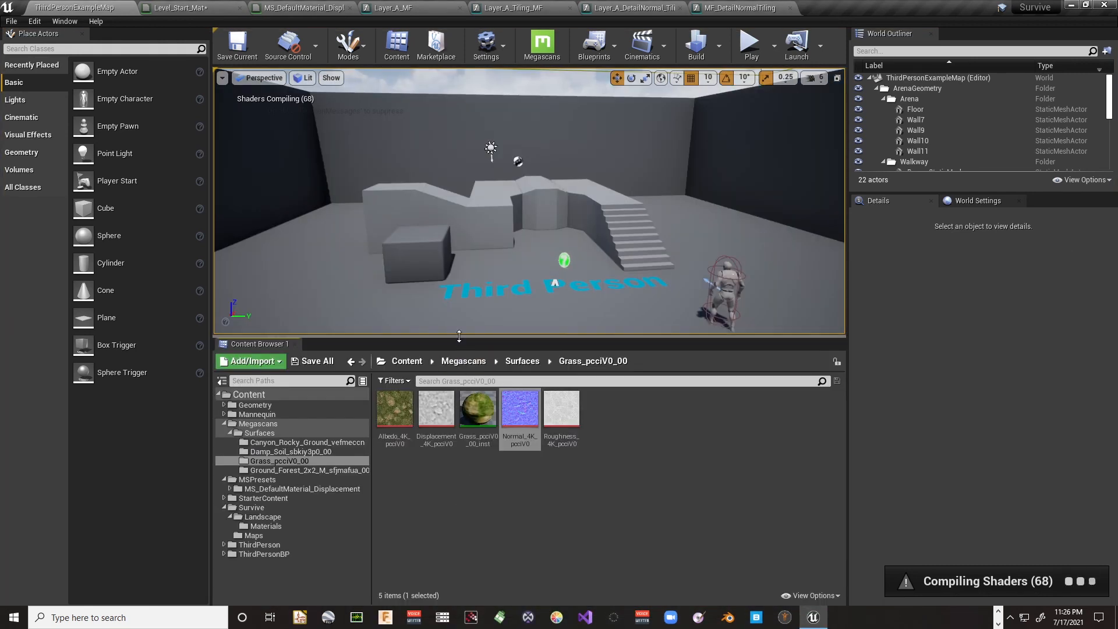
drag(459, 337, 452, 384)
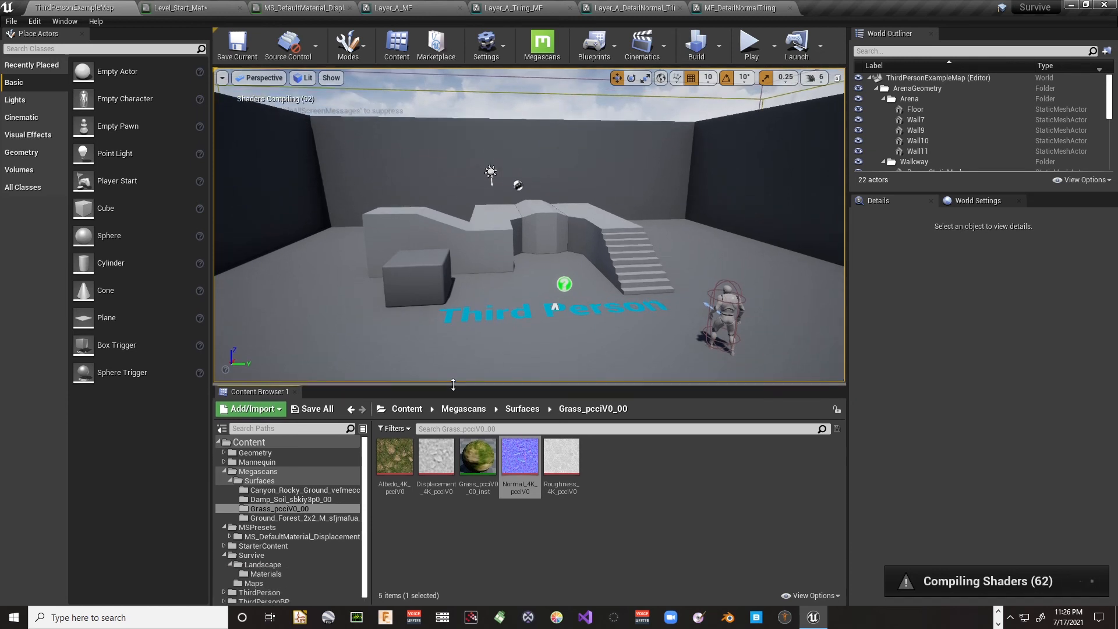
drag(238, 390, 344, 544)
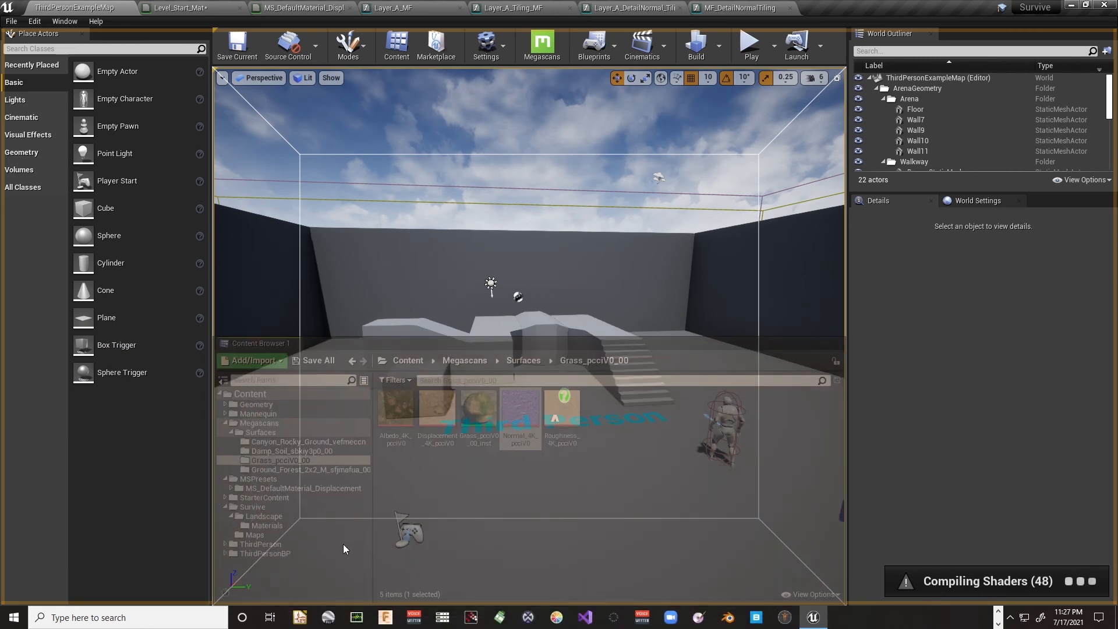
drag(335, 587, 332, 608)
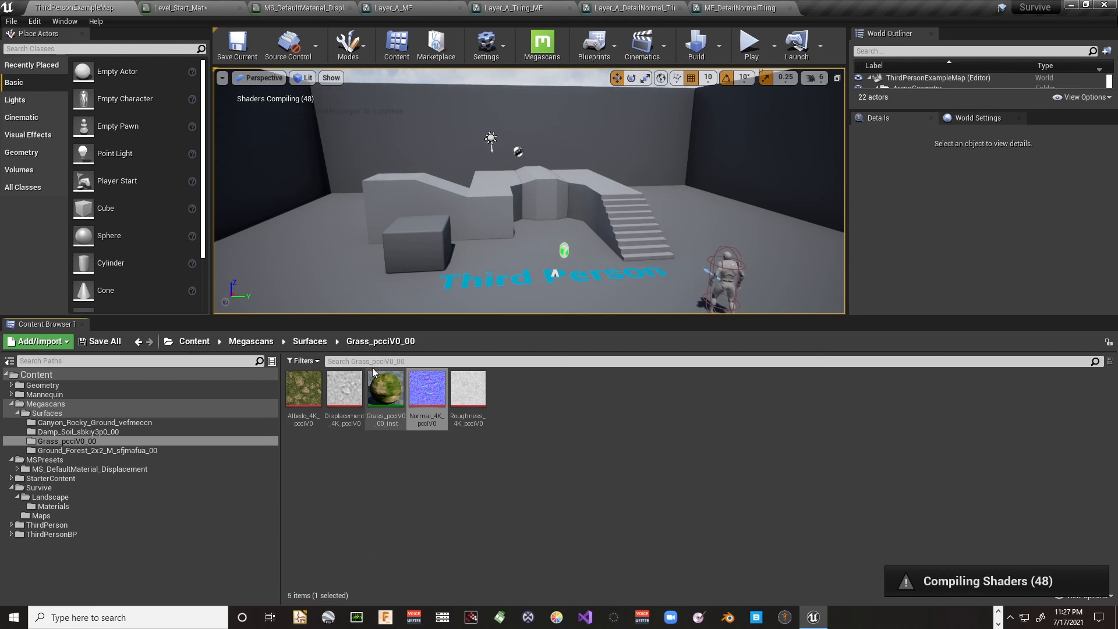
drag(372, 318, 371, 429)
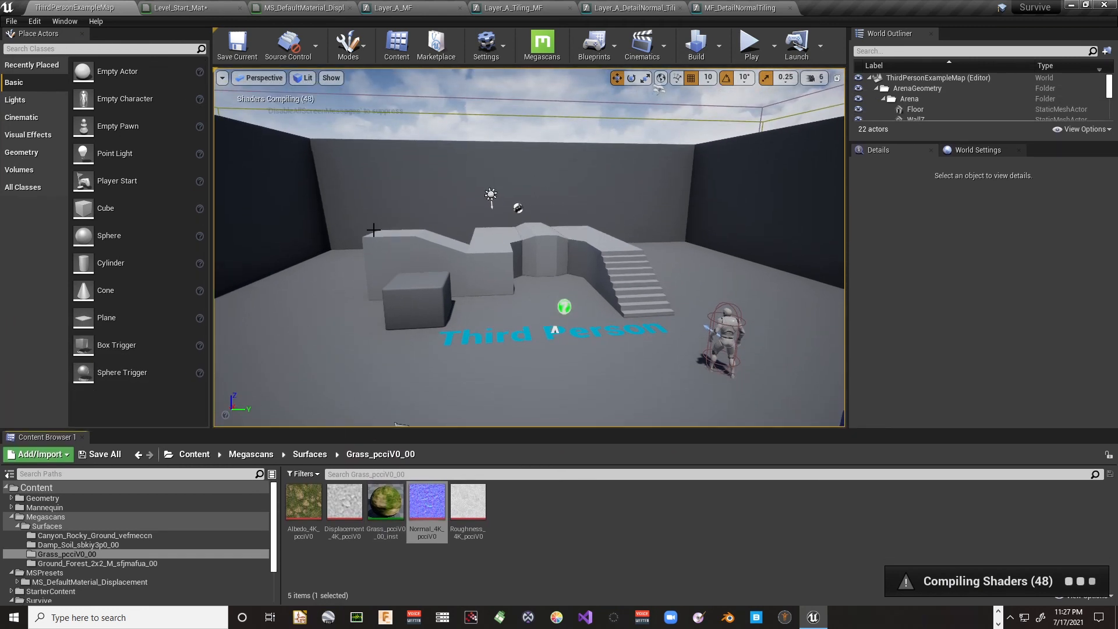
Open the Level_Start level from the Survive Maps folder
scroll(116, 555, down, 3)
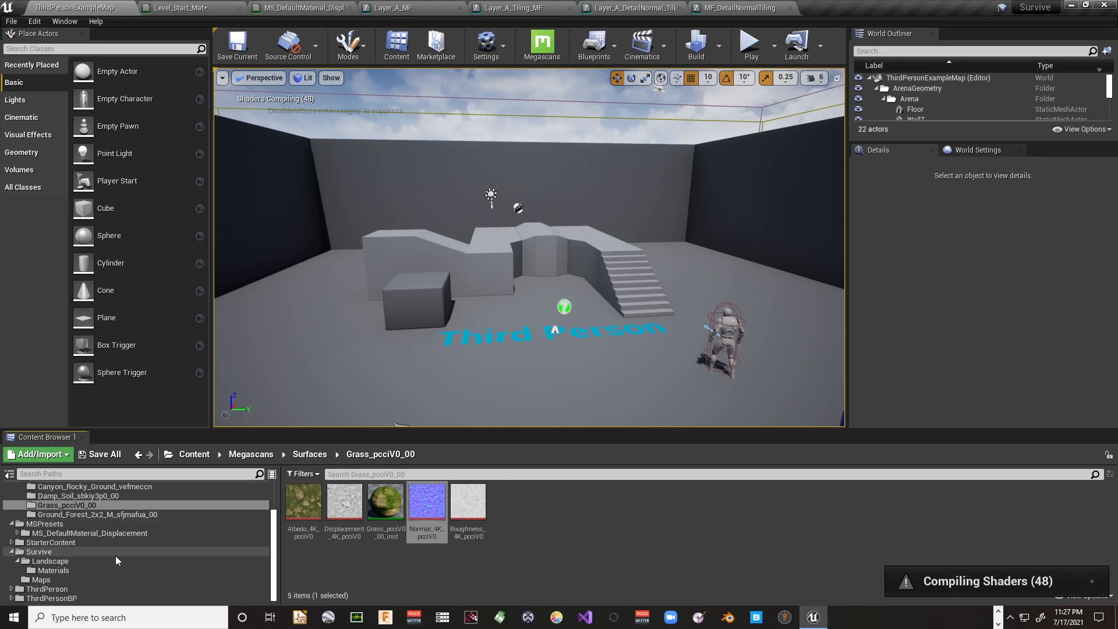
click(71, 580)
double_click(303, 503)
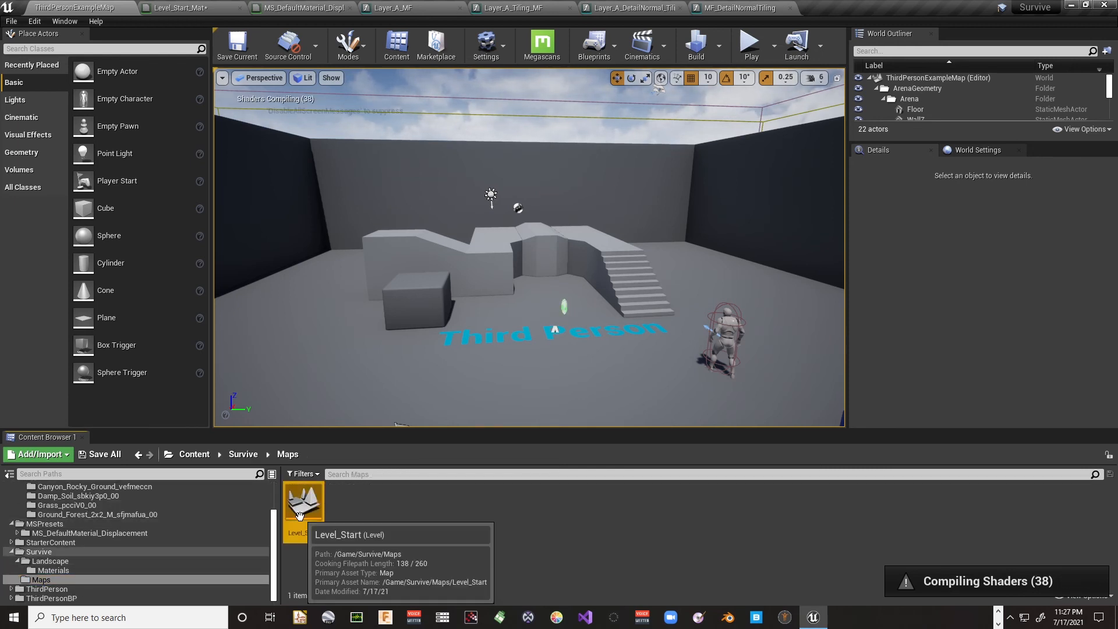
Select the landscape in the Level_Start level and assign Level_Start_Mat_Inst as its Landscape Material
click(603, 415)
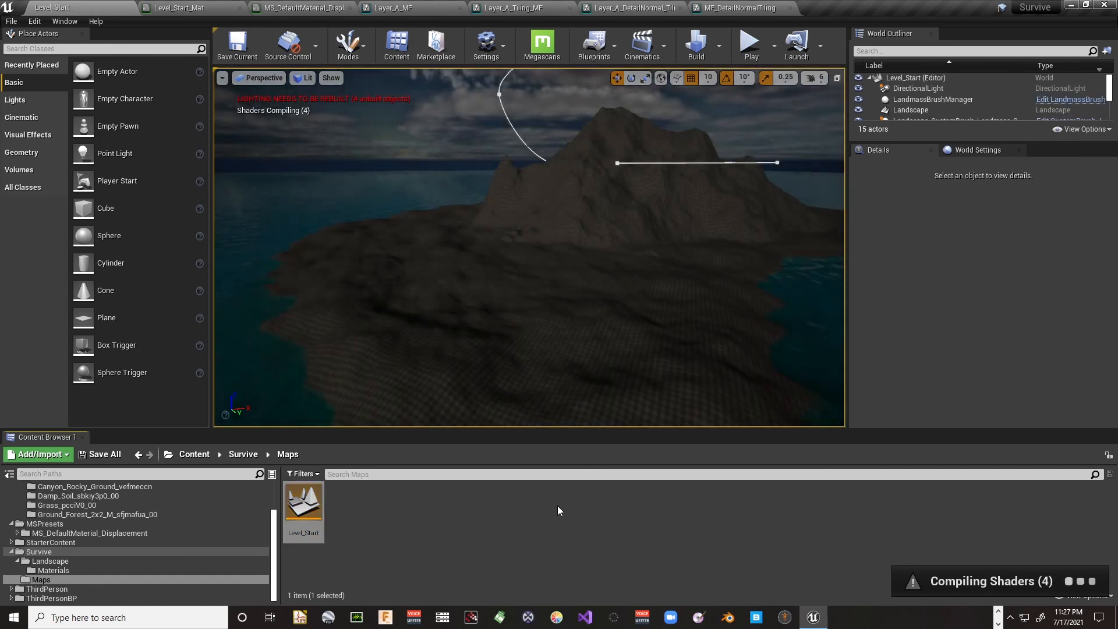
click(503, 275)
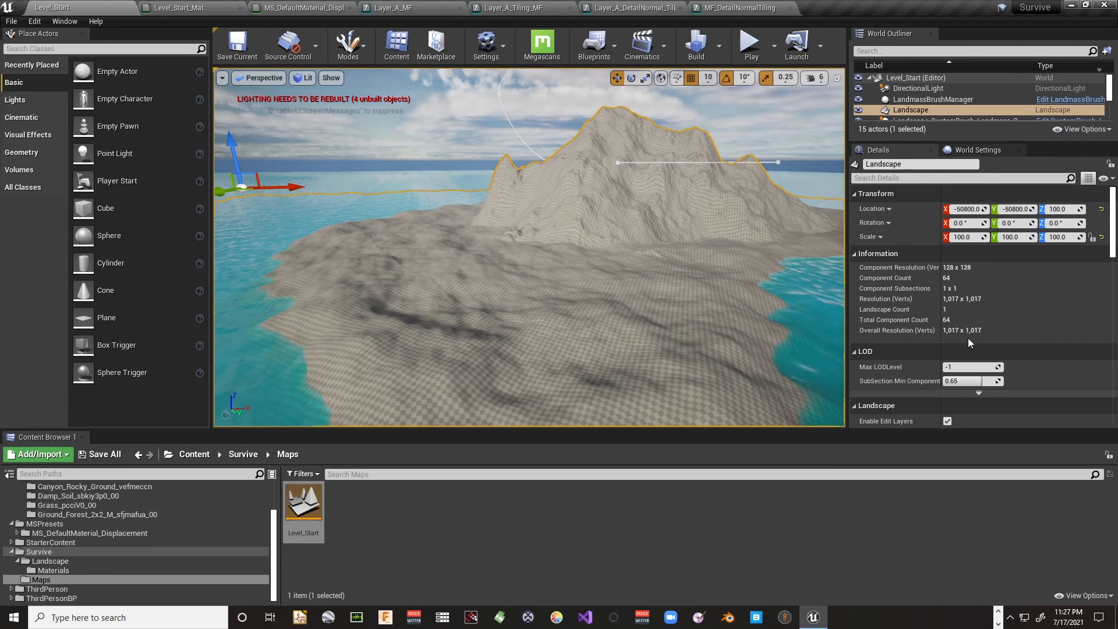
scroll(991, 335, down, 3)
scroll(990, 334, down, 4)
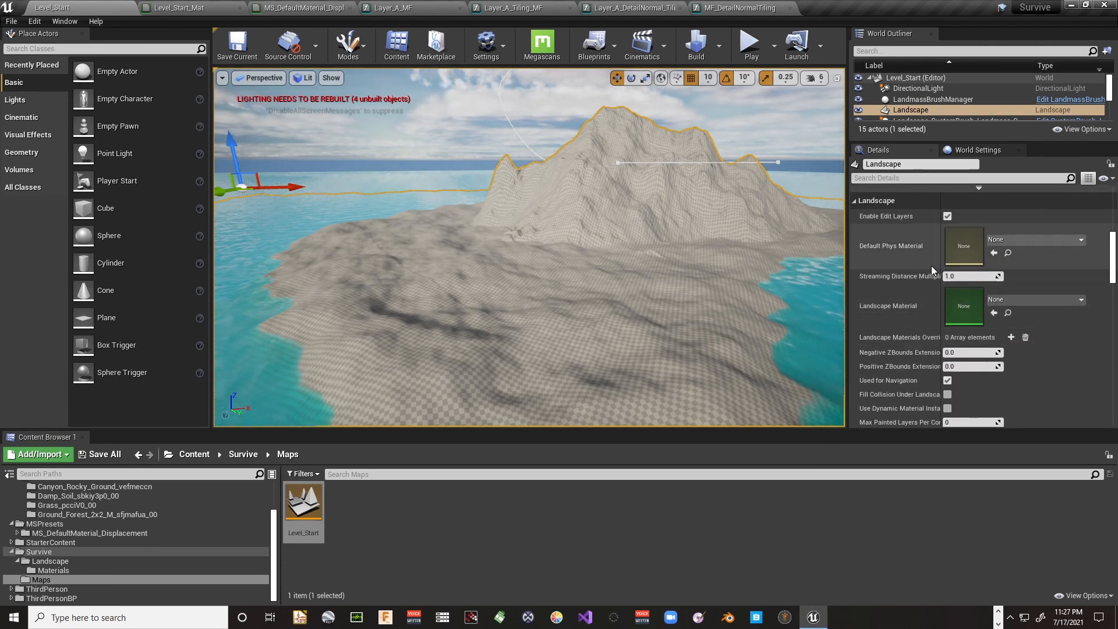
scroll(904, 326, up, 1)
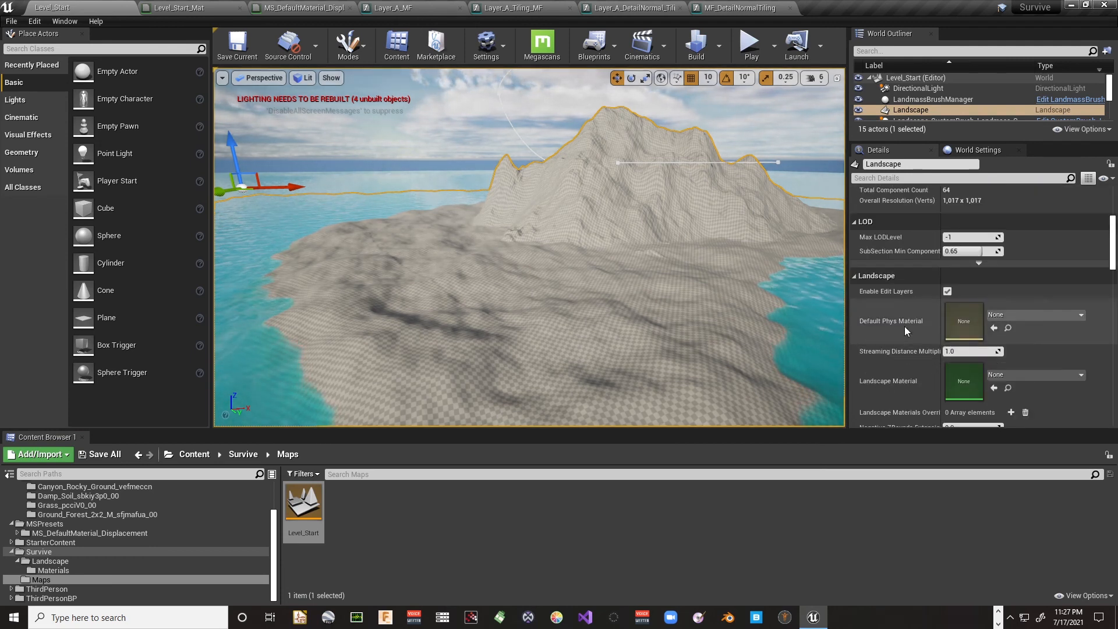
click(1023, 320)
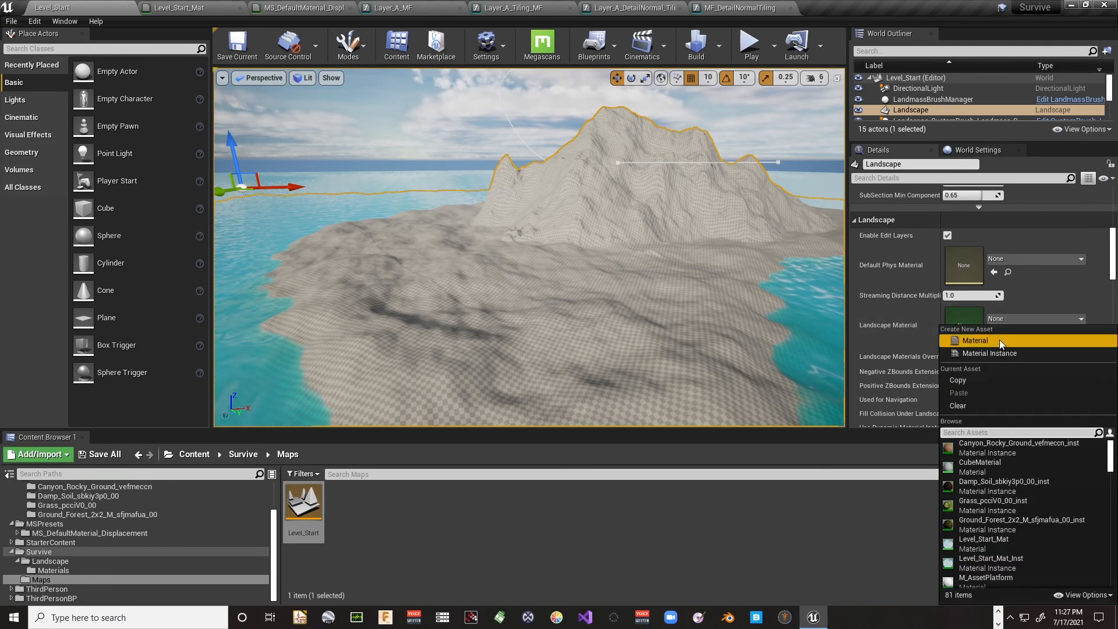
click(988, 431)
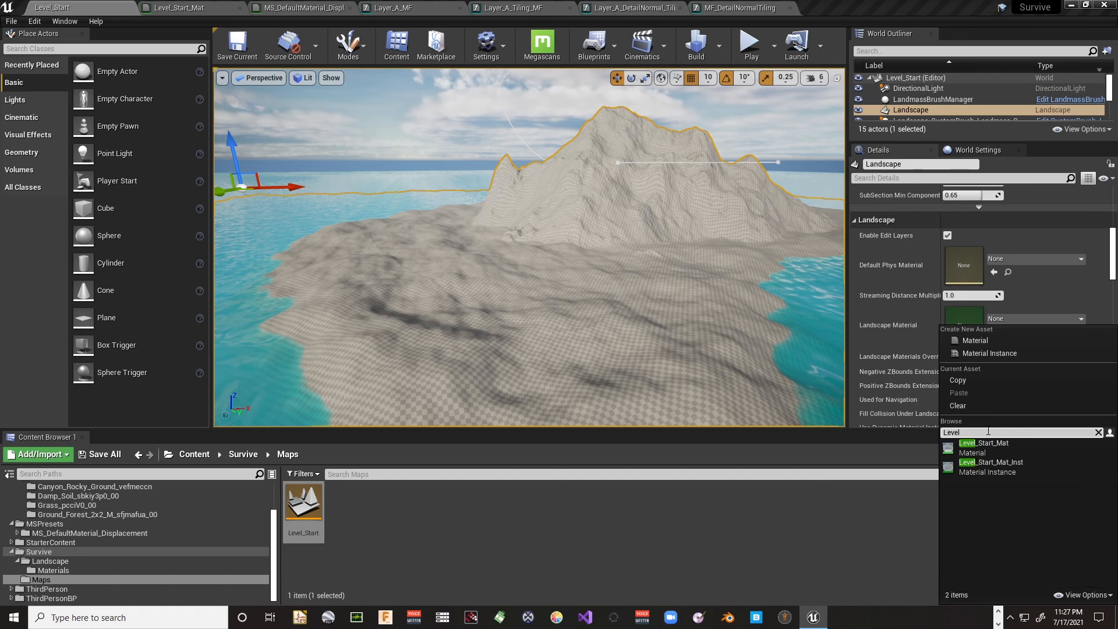
click(985, 467)
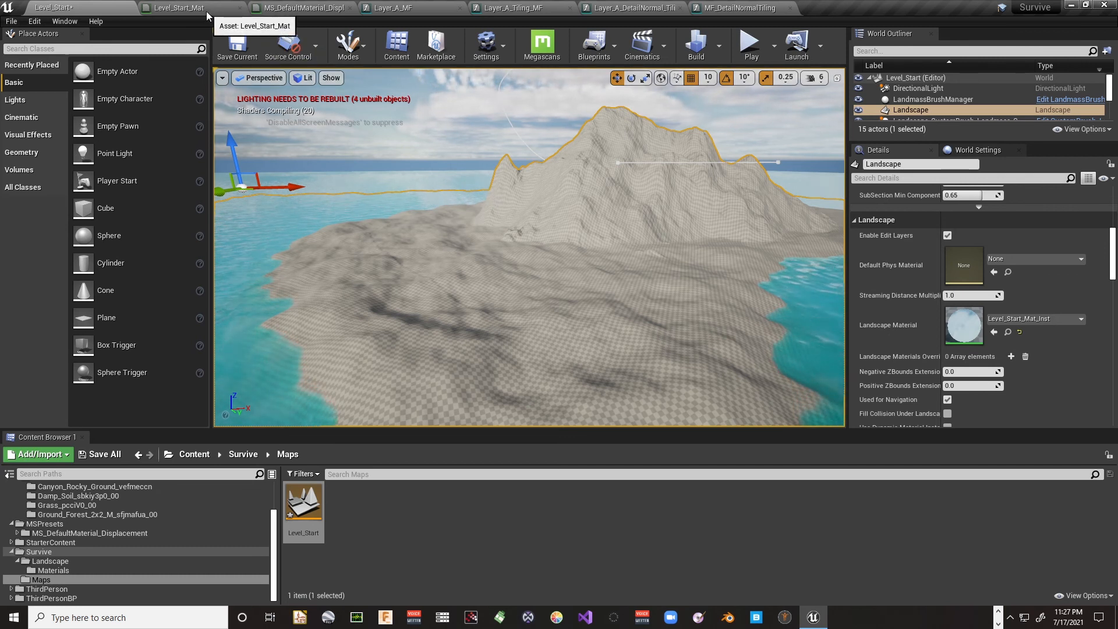
Switch to Landscape mode and activate the Paint tool to reach the material's target layers
click(362, 45)
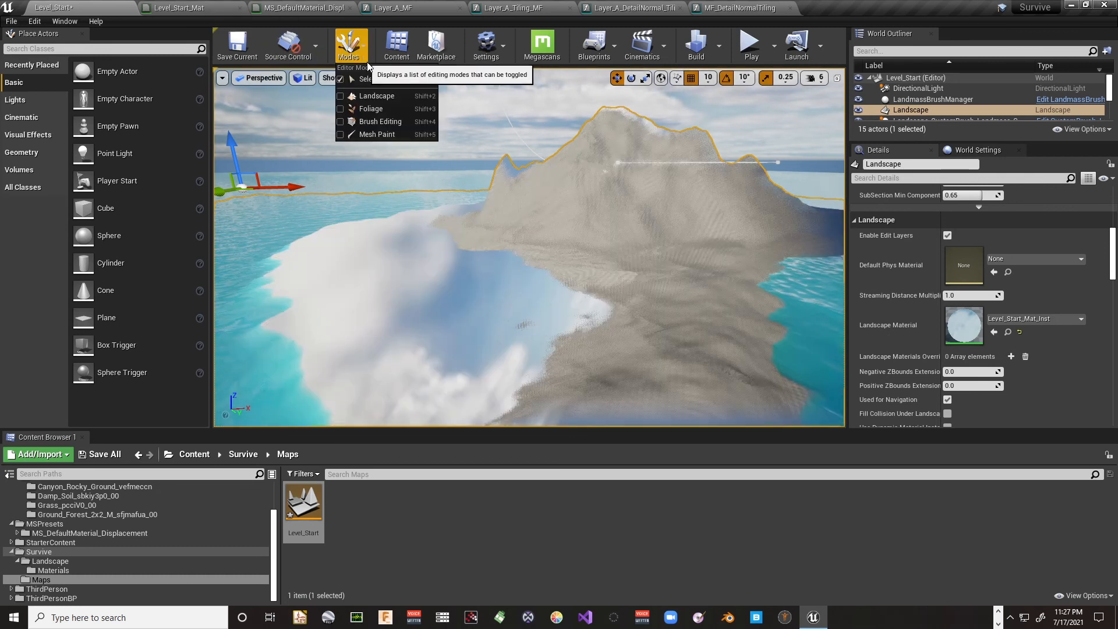
click(370, 99)
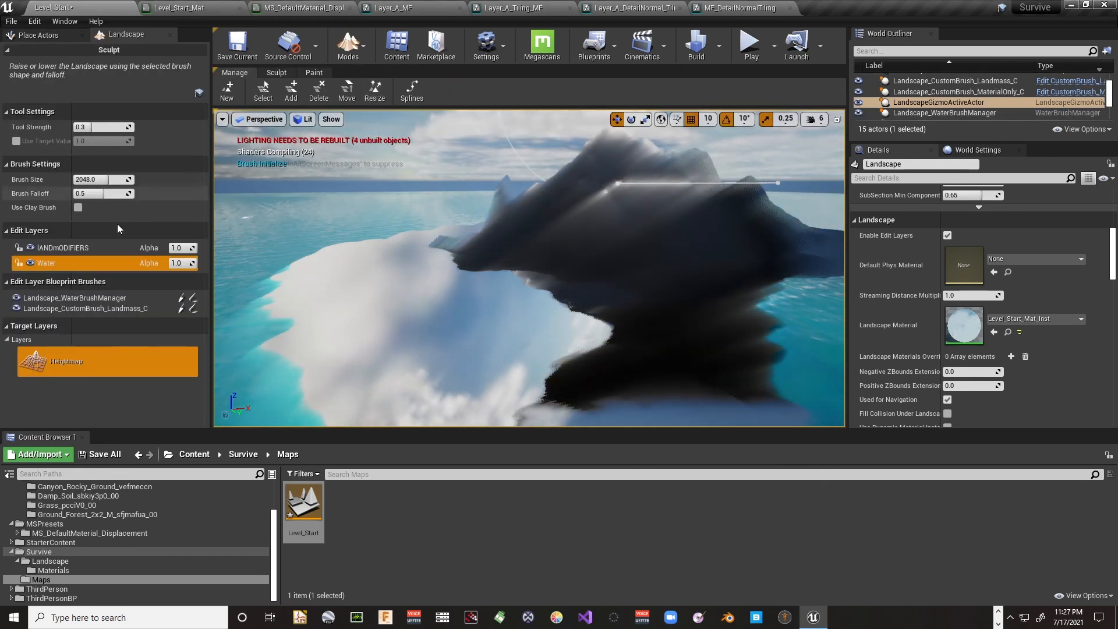
click(314, 72)
scroll(139, 349, down, 3)
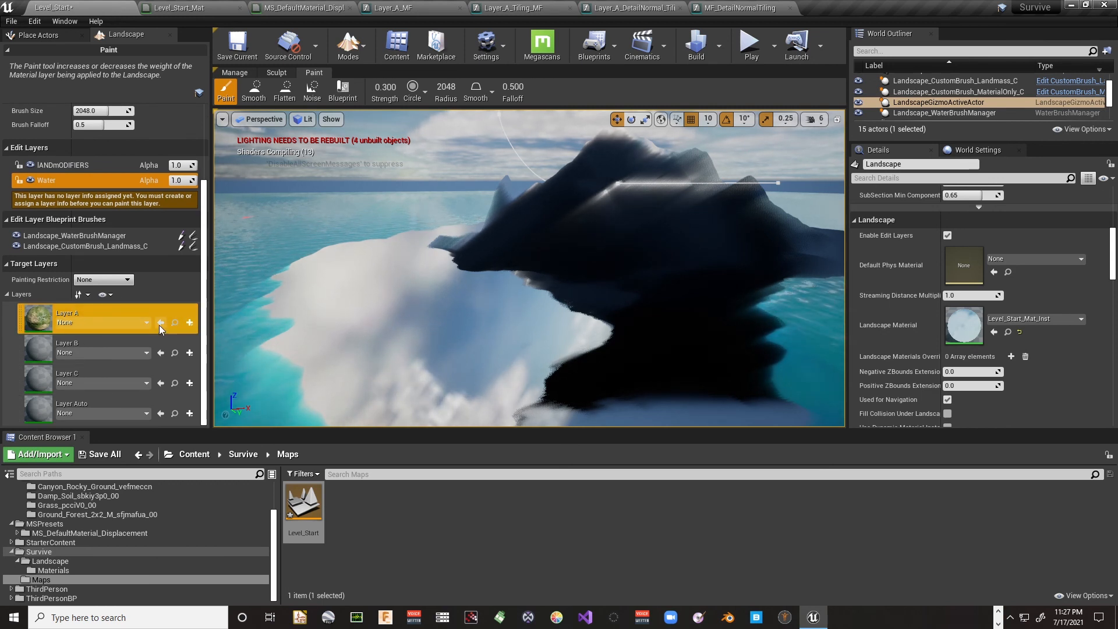
click(189, 323)
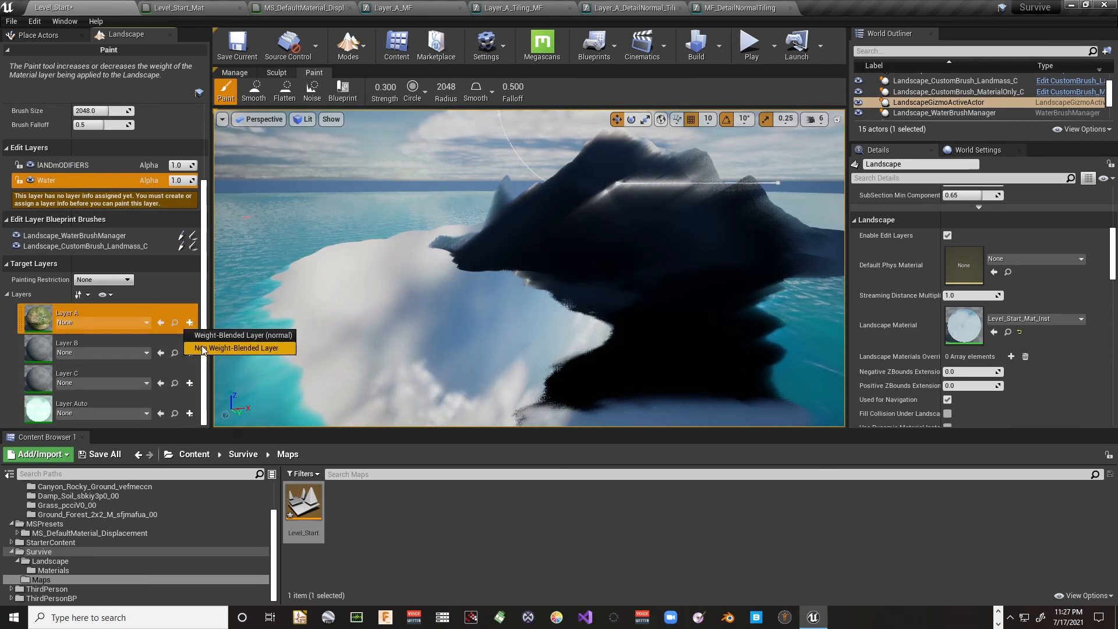
click(216, 336)
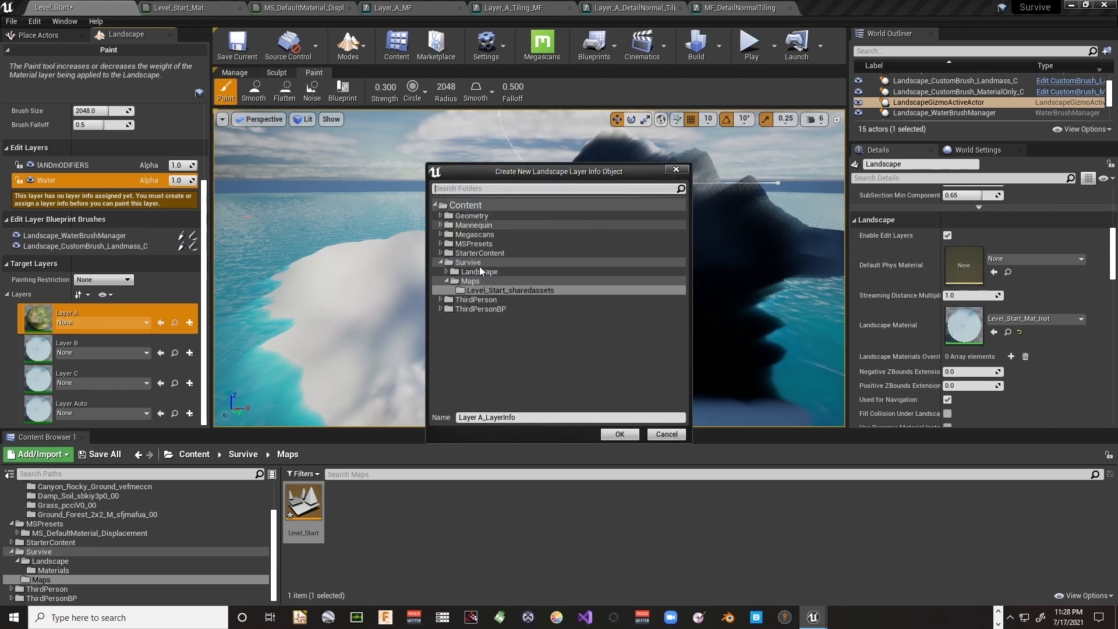
click(474, 291)
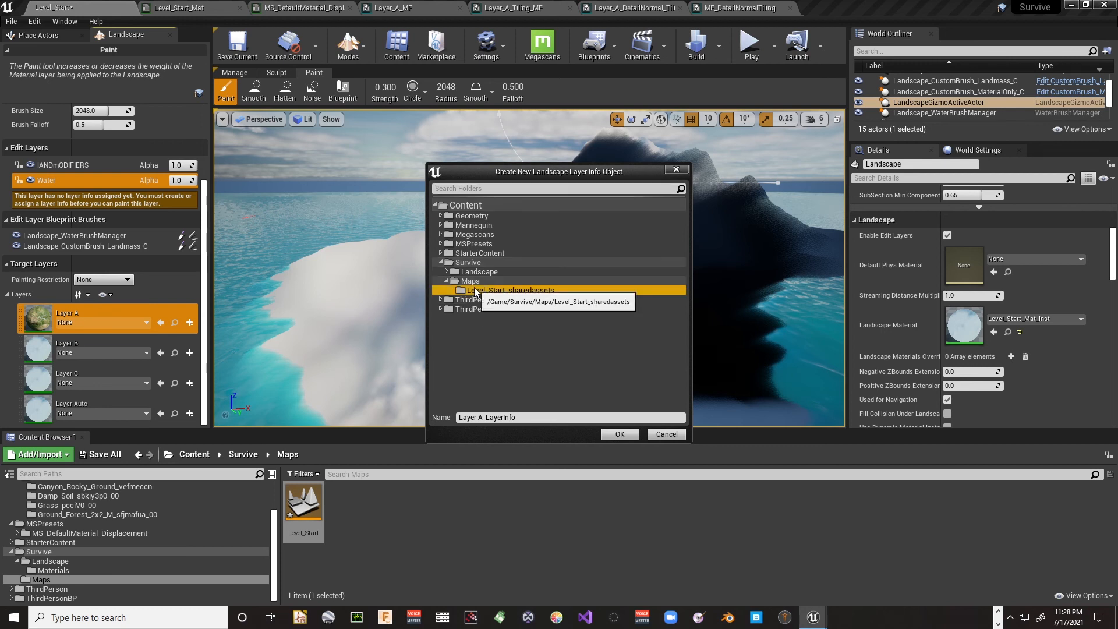
click(670, 437)
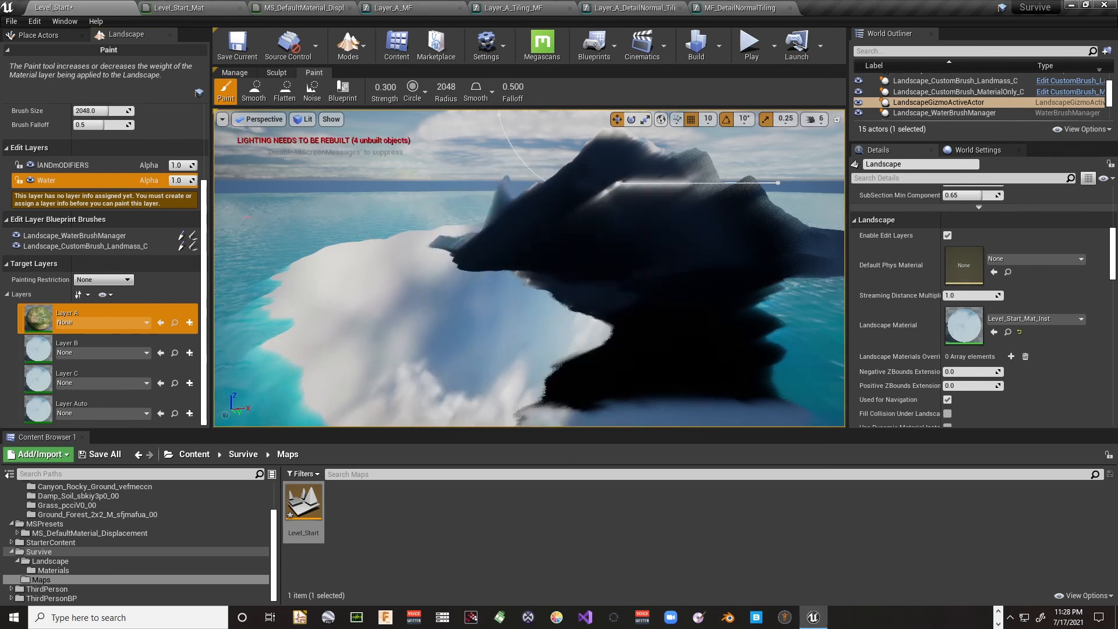
Create a folder named MatInfo inside Survive/Landscape and open it
click(361, 520)
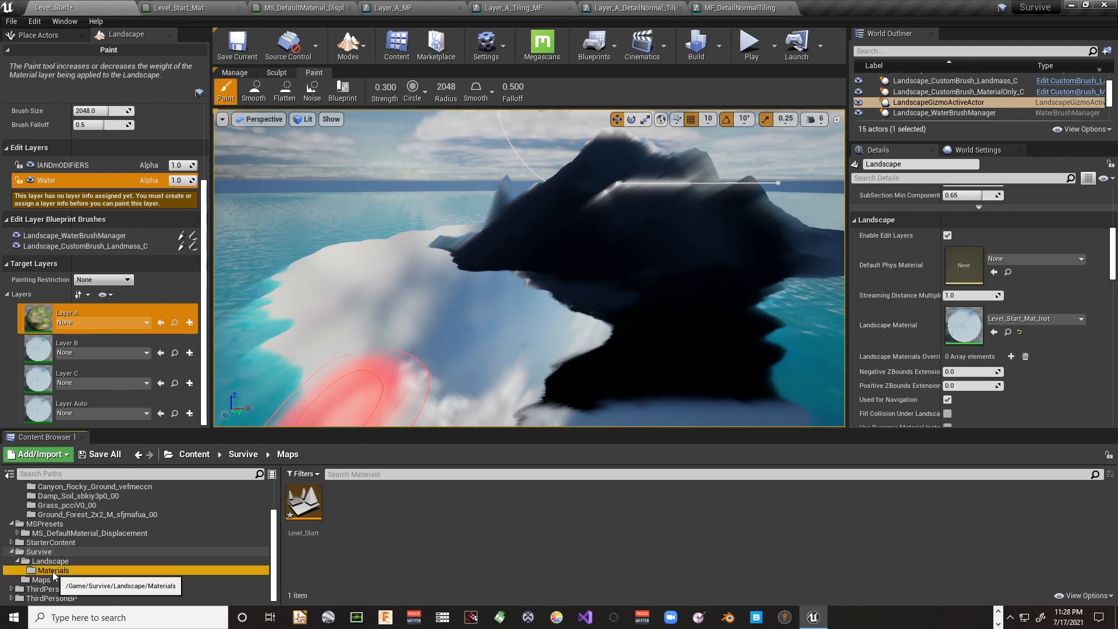
click(50, 569)
click(57, 562)
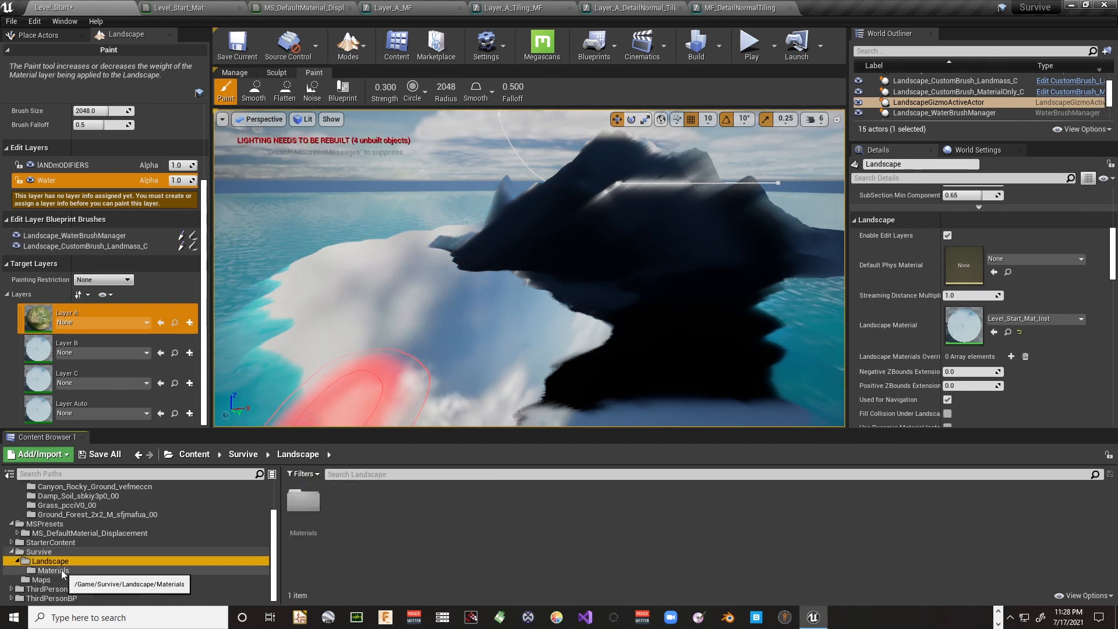
right_click(376, 522)
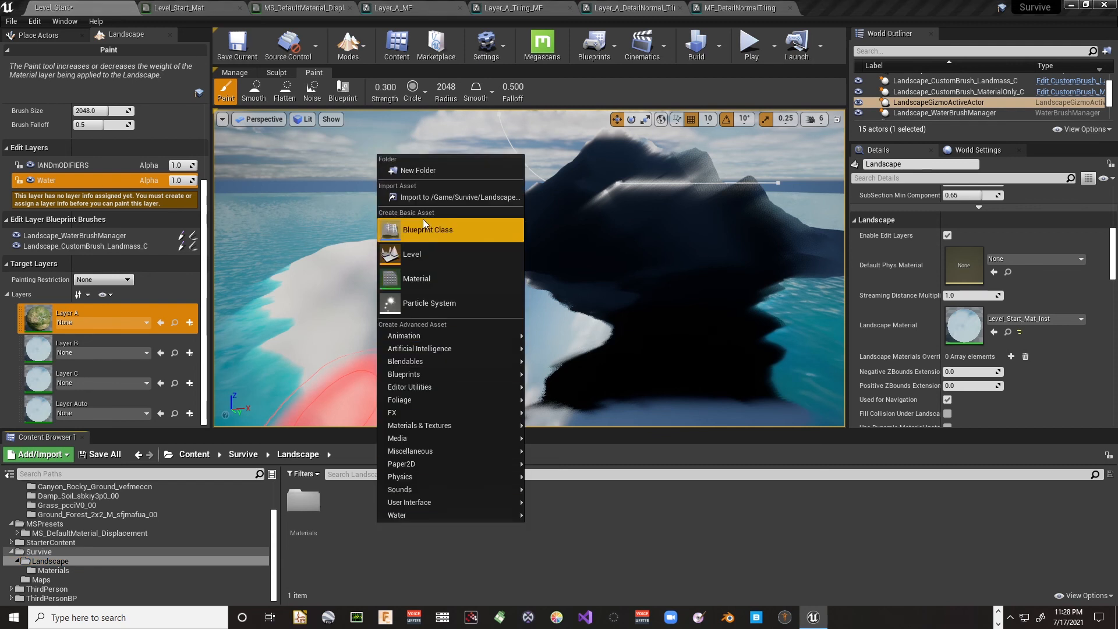
click(421, 170)
text(Ma)
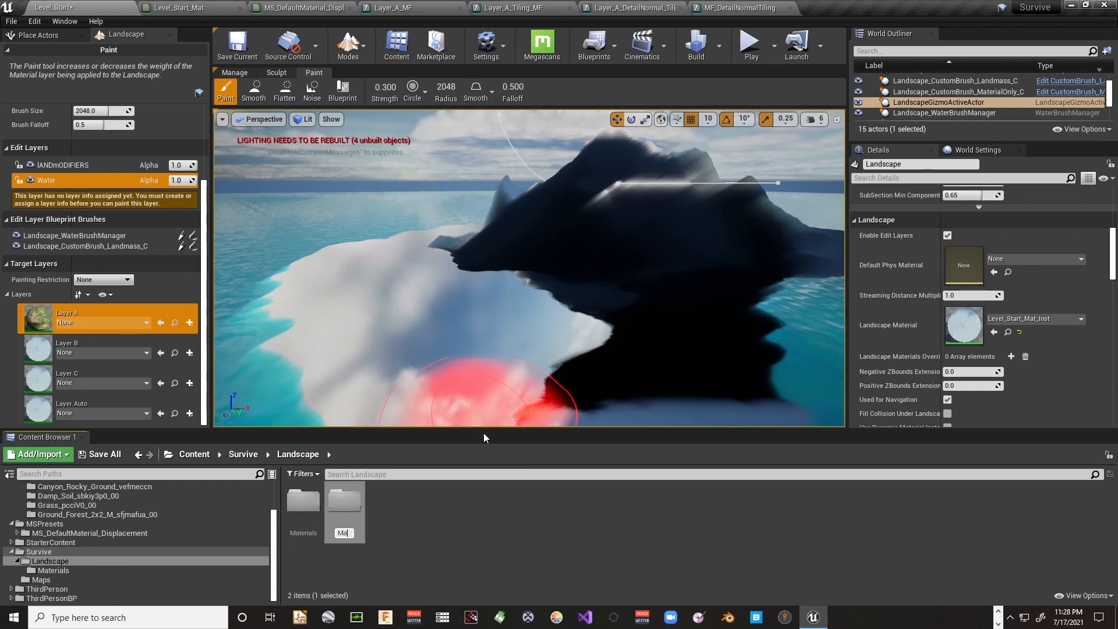
text(tInfo)
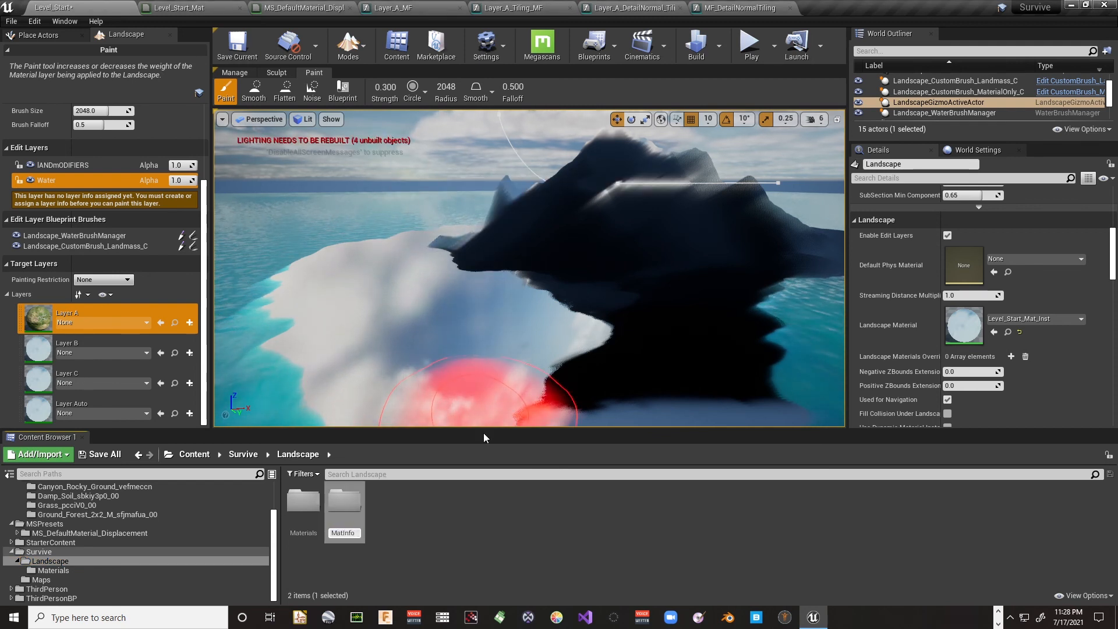
key(Return)
double_click(347, 514)
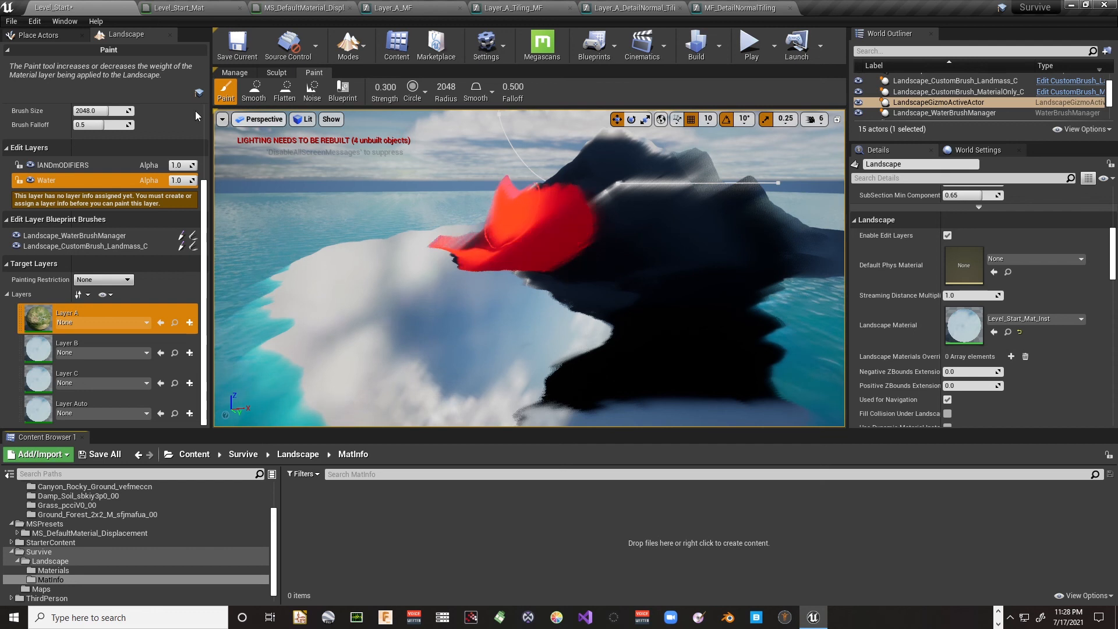
Create a weight-blended layer info for Layer A named Layer_A_LayerInfo in the Survive/Landscape/MatInfo folder
click(189, 323)
click(227, 336)
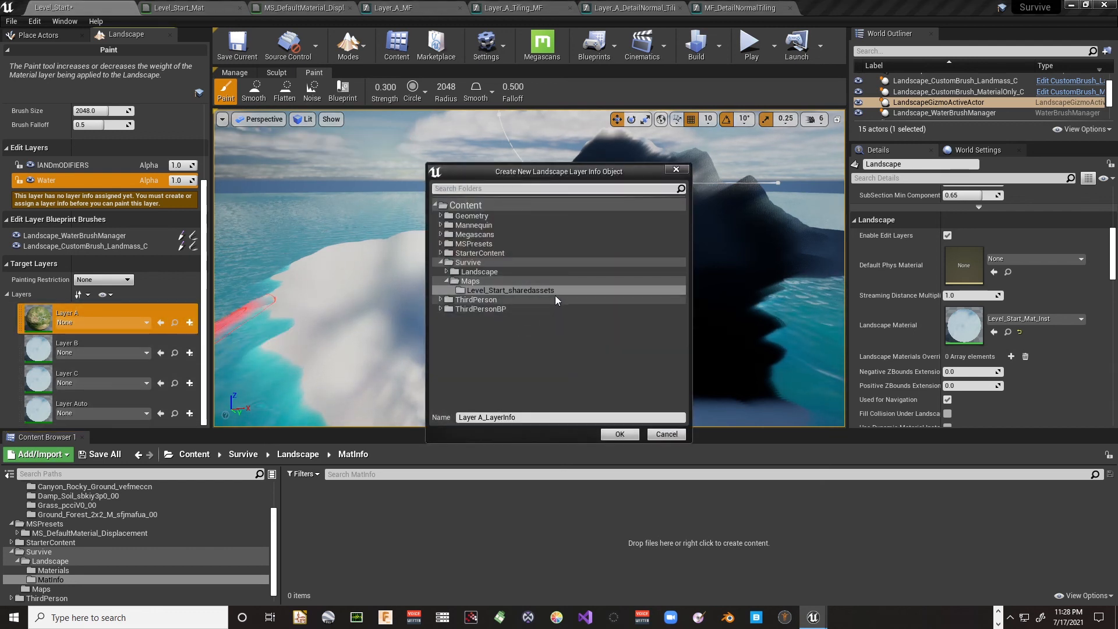
click(490, 285)
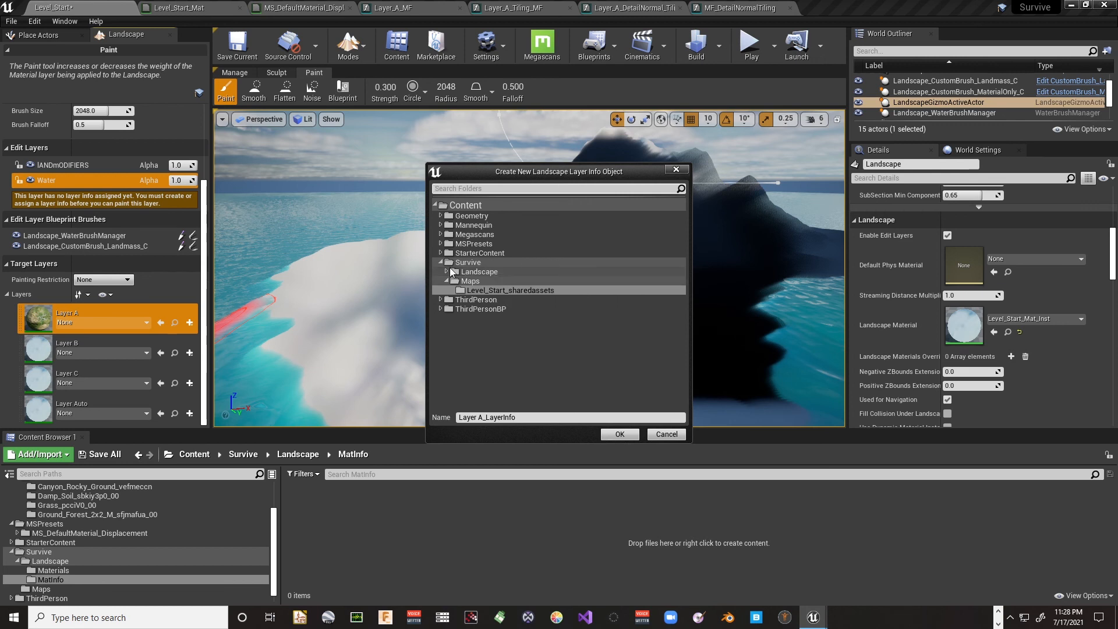
click(447, 271)
click(483, 291)
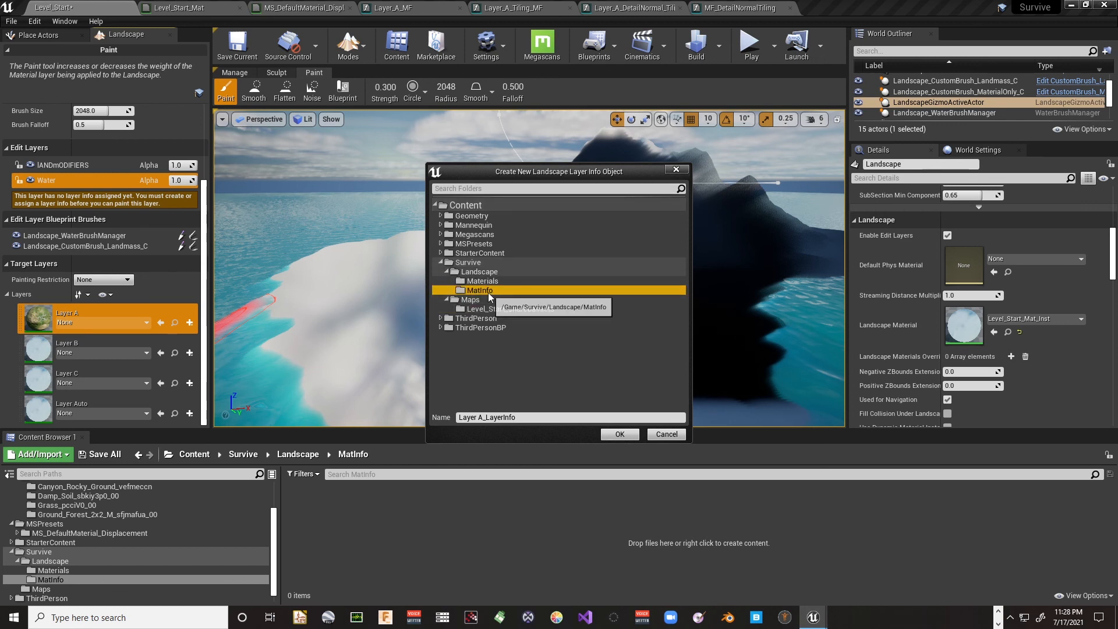
click(621, 437)
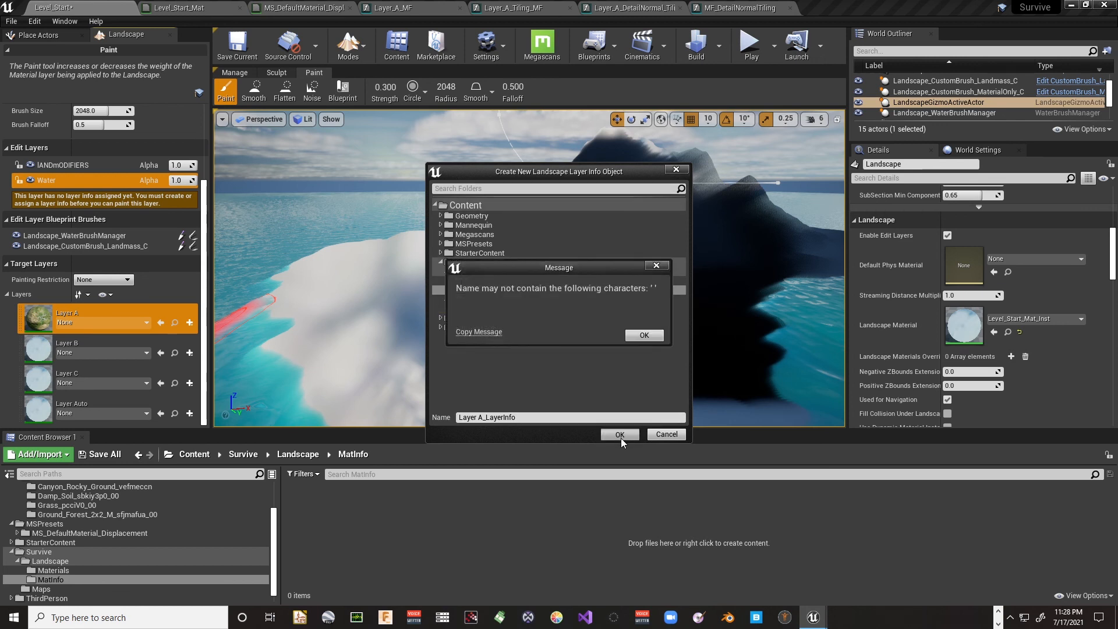
click(644, 336)
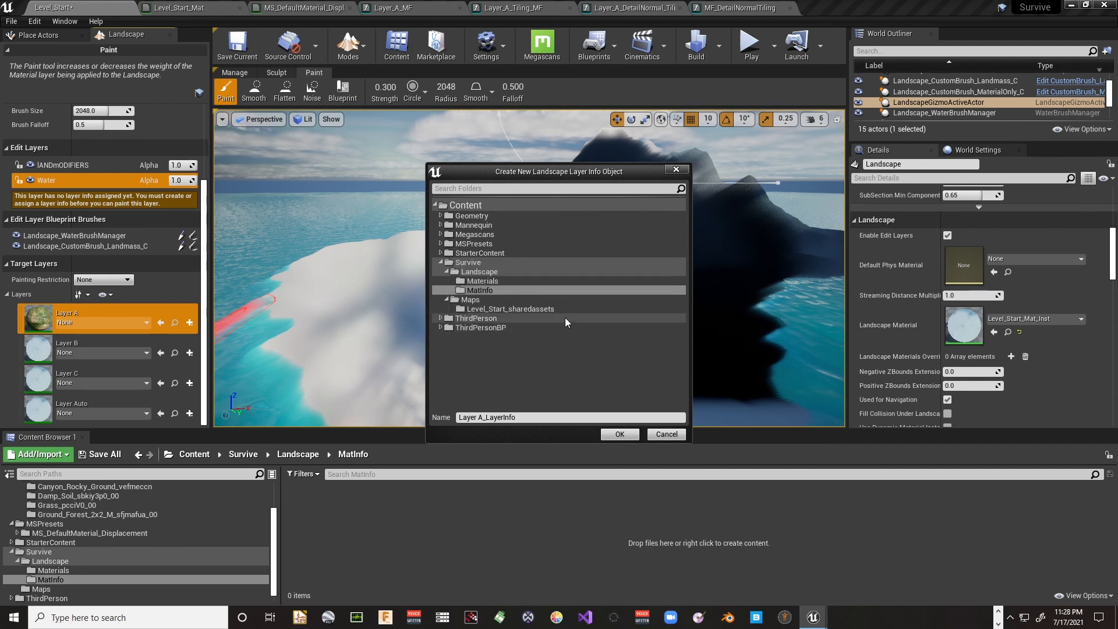
click(495, 417)
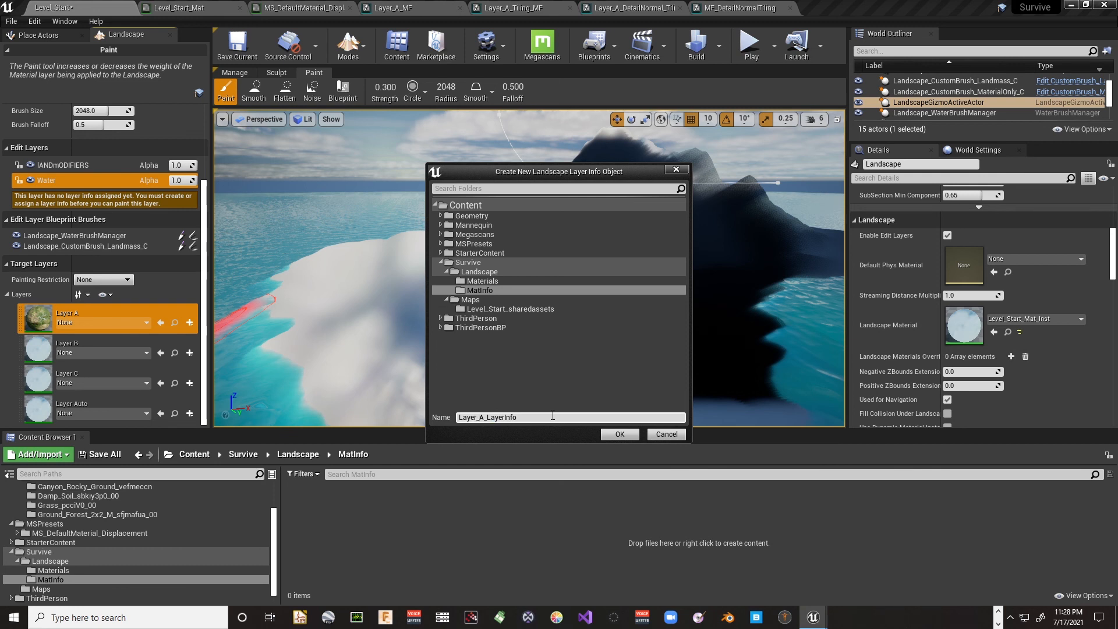
click(619, 436)
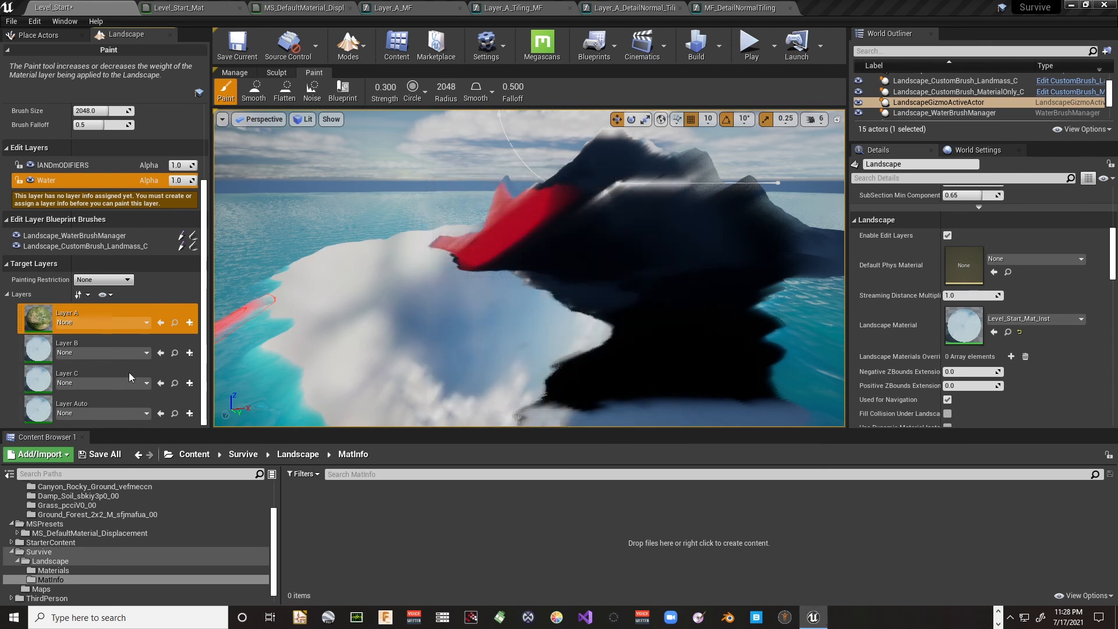
Create a weight-blended layer info for Layer B named Layer_B_LayerInfo in the MatInfo folder
click(189, 353)
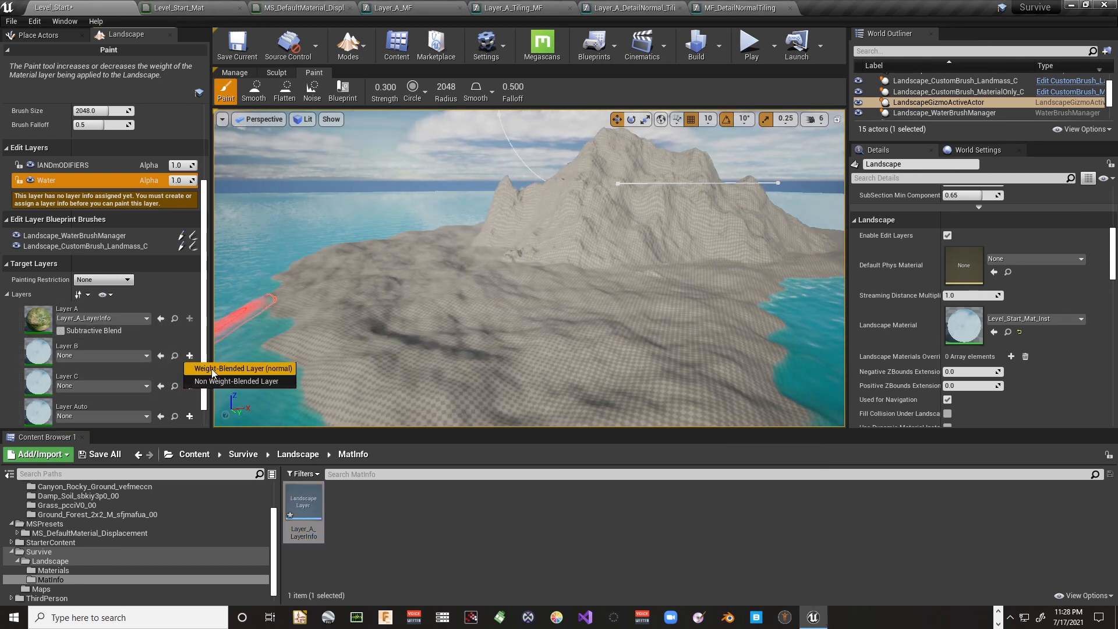
click(213, 368)
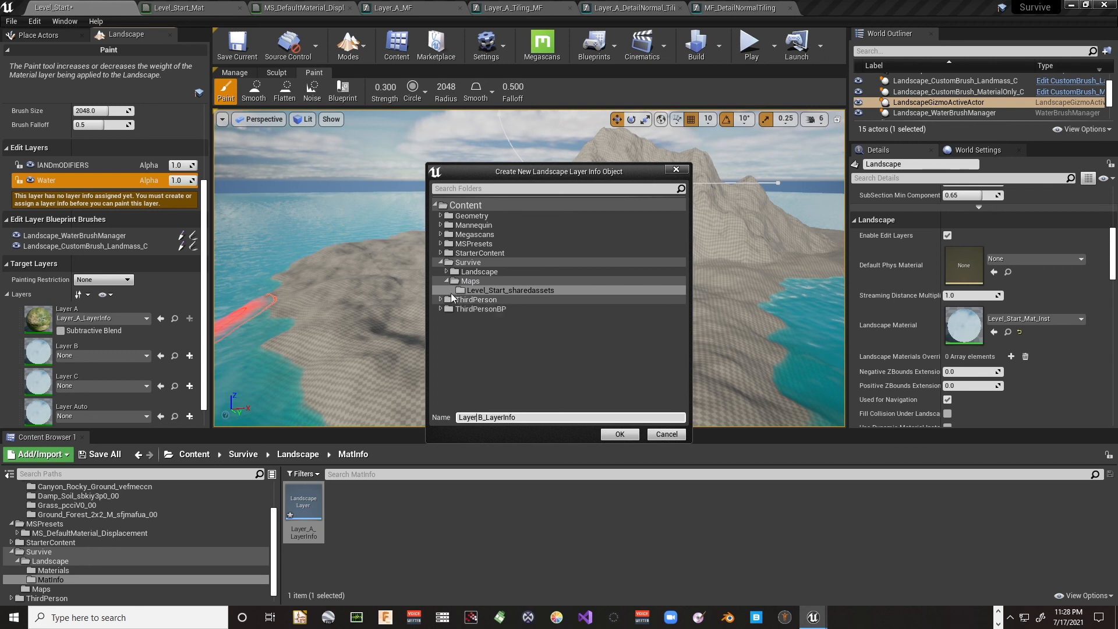
click(447, 272)
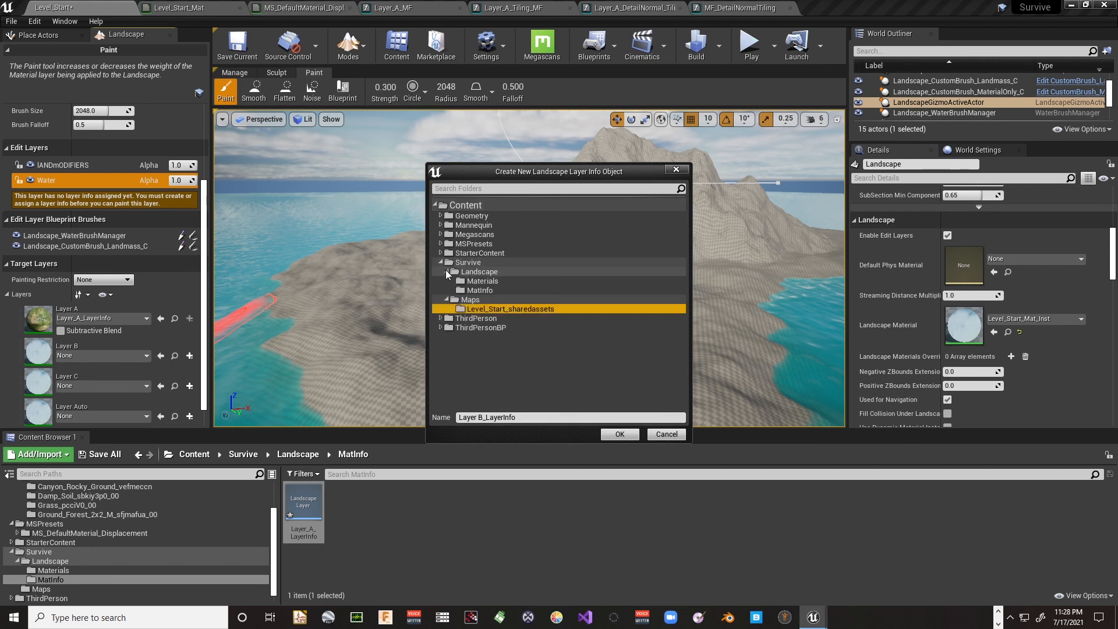
click(479, 289)
click(482, 417)
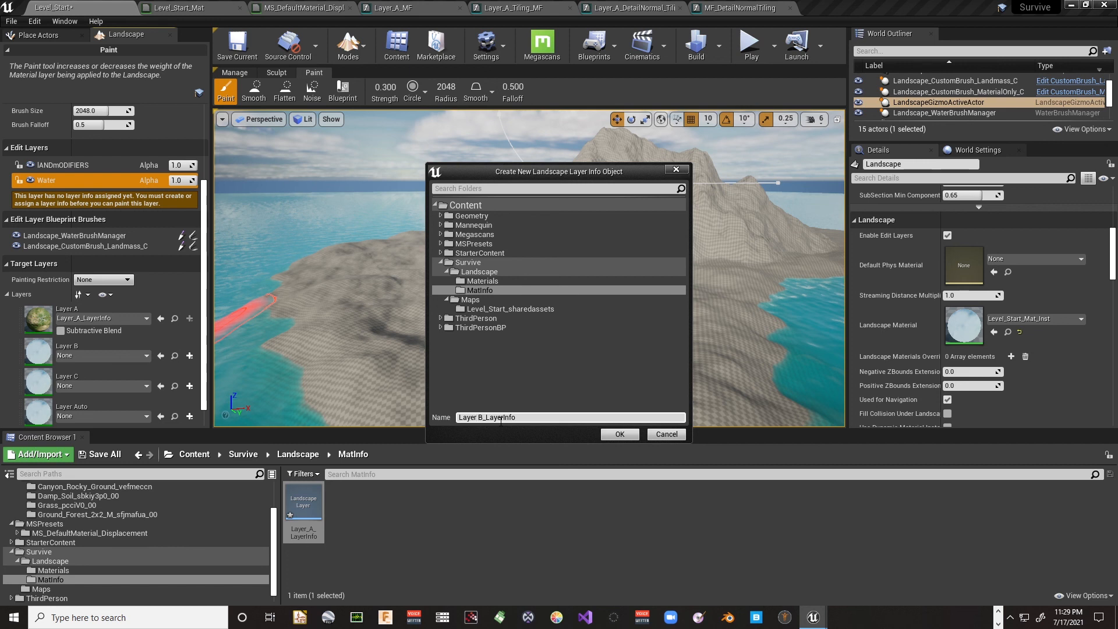
click(616, 438)
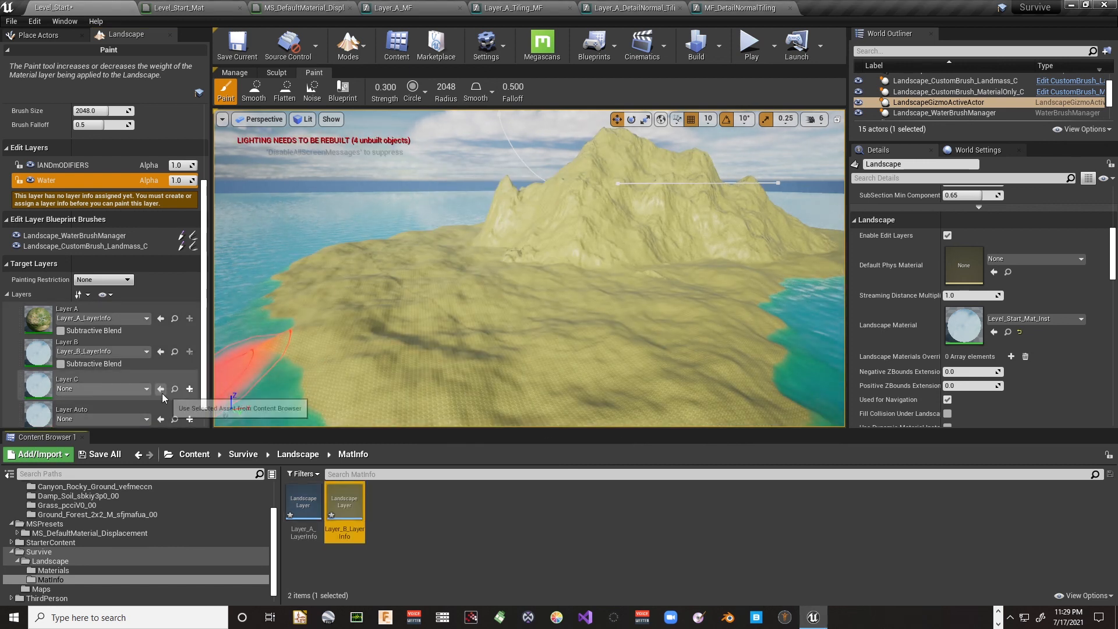
Create a weight-blended layer info for Layer C named Layer_C_LayerInfo in the Survive/Landscape/MatInfo folder
click(189, 389)
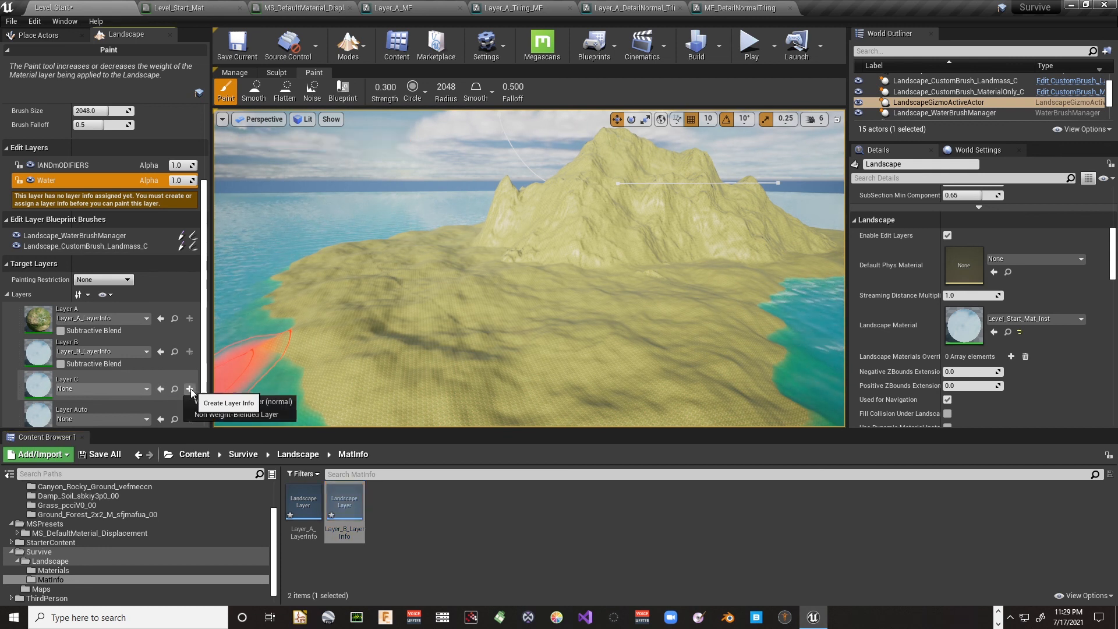
click(232, 402)
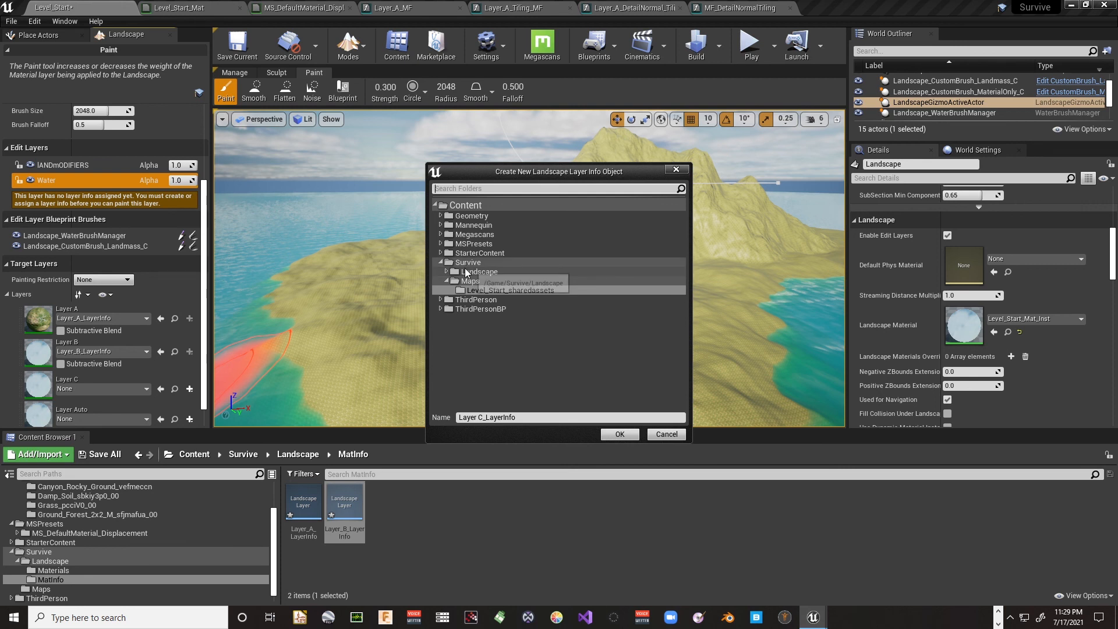
click(446, 271)
click(479, 290)
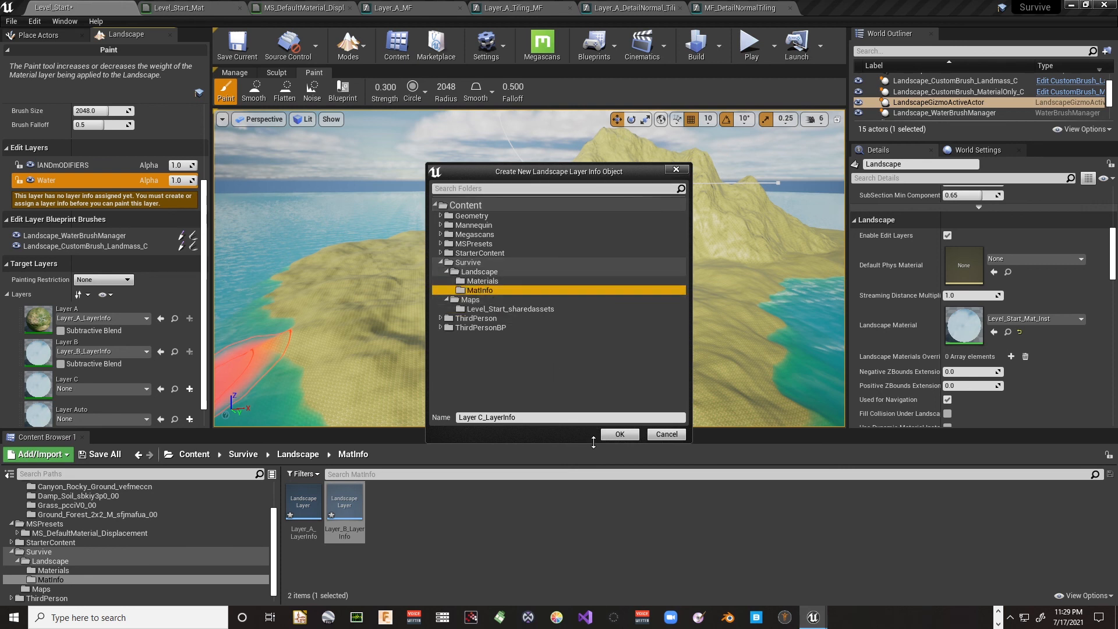
click(478, 417)
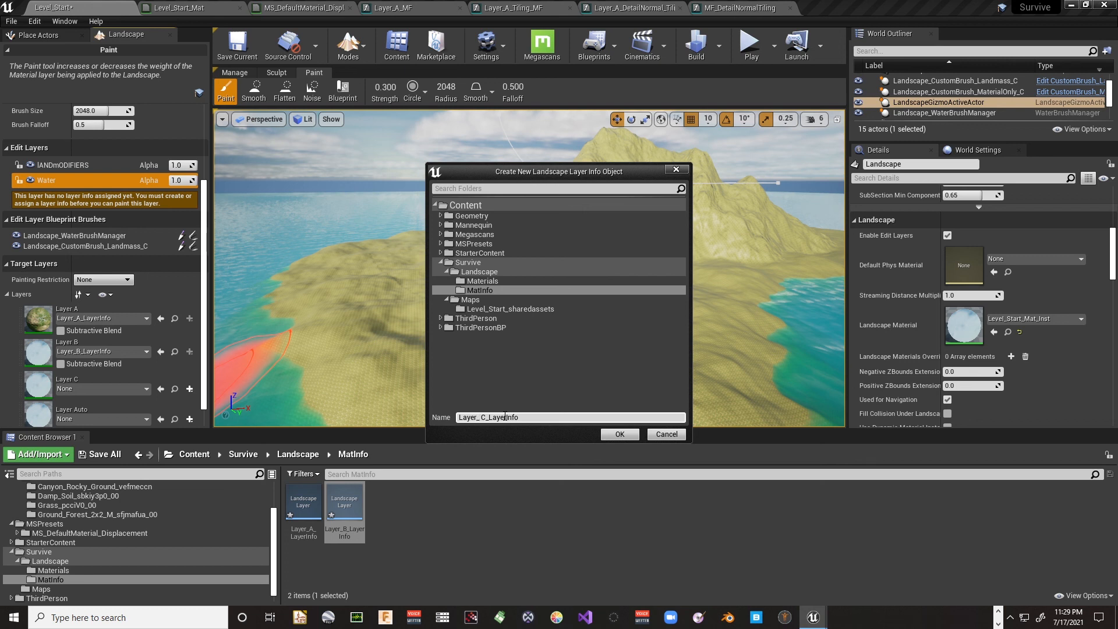
click(616, 434)
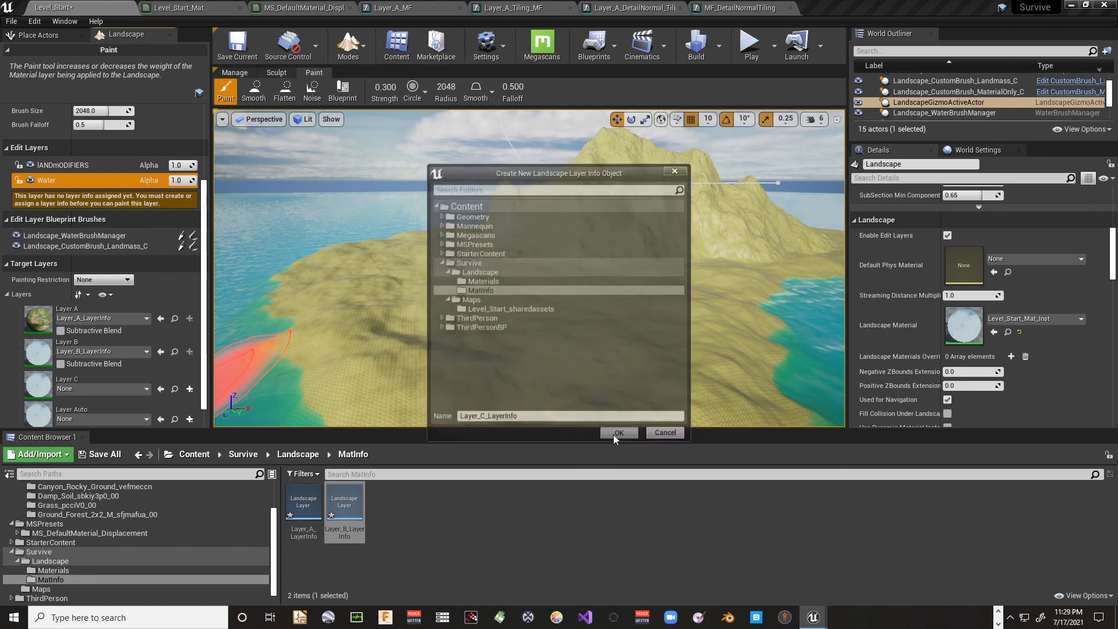
Create a weight-blended layer info for Layer Auto named Layer_Auto_LayerInfo in the Survive/Landscape/MatInfo folder
click(189, 422)
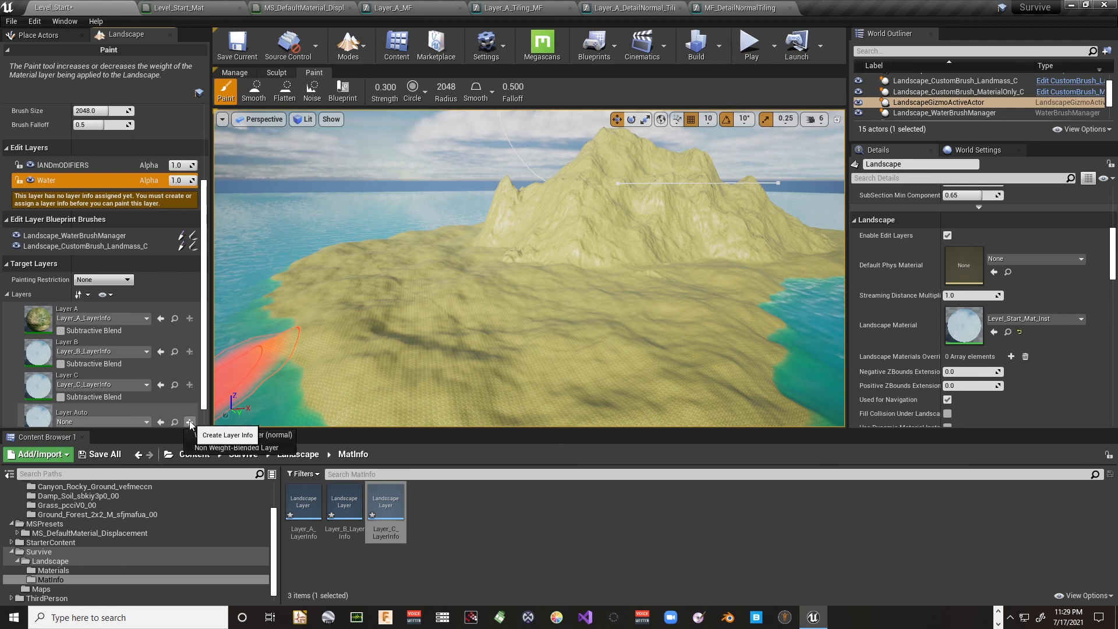
click(257, 434)
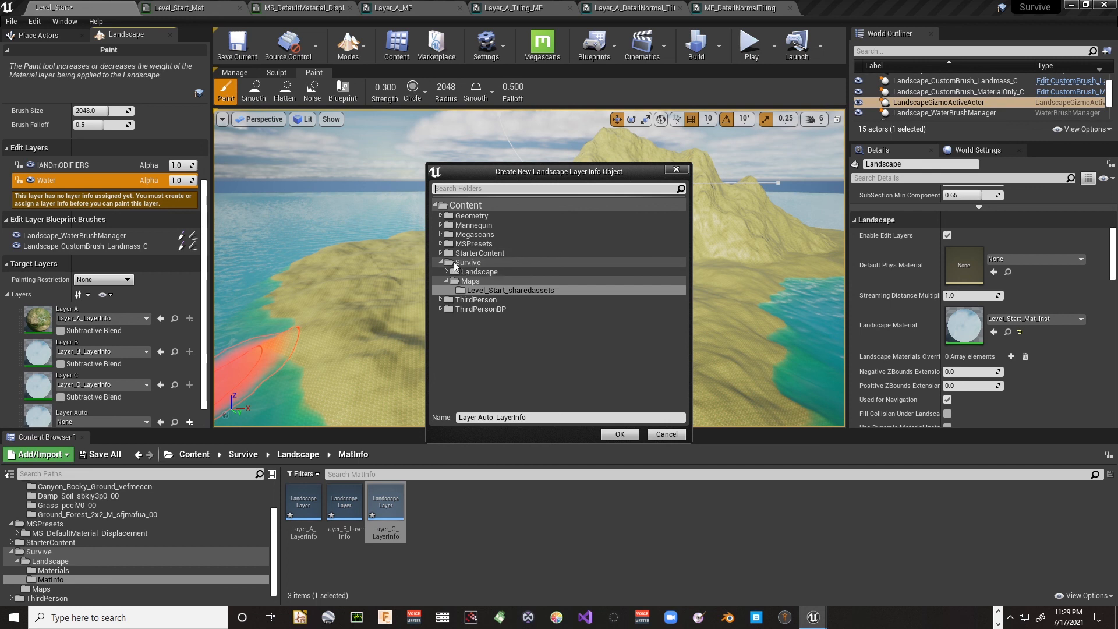
click(446, 272)
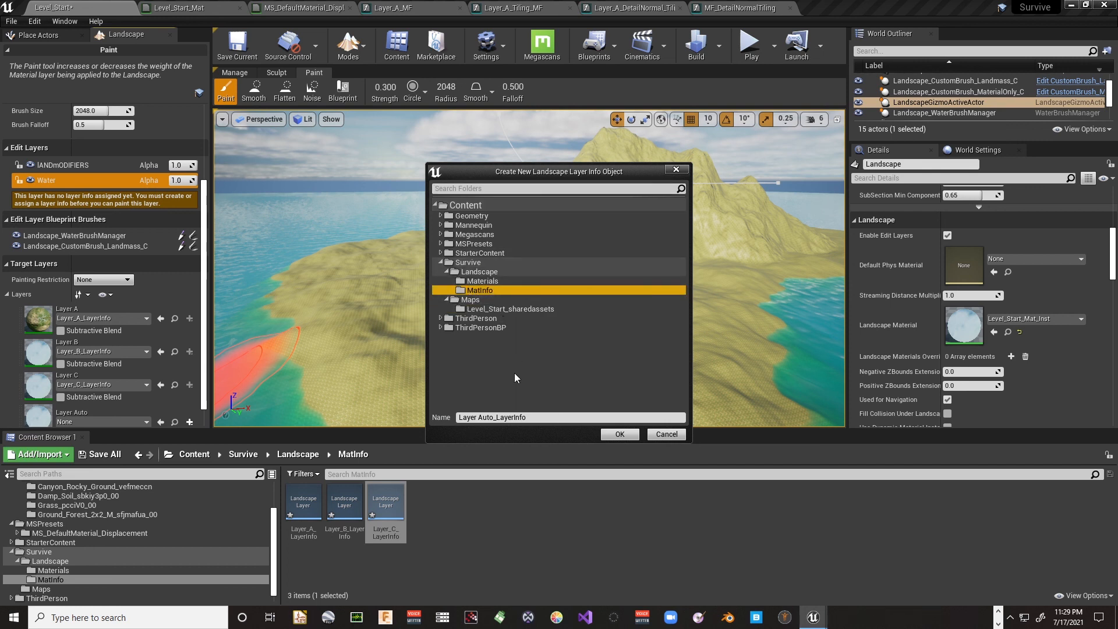
click(483, 417)
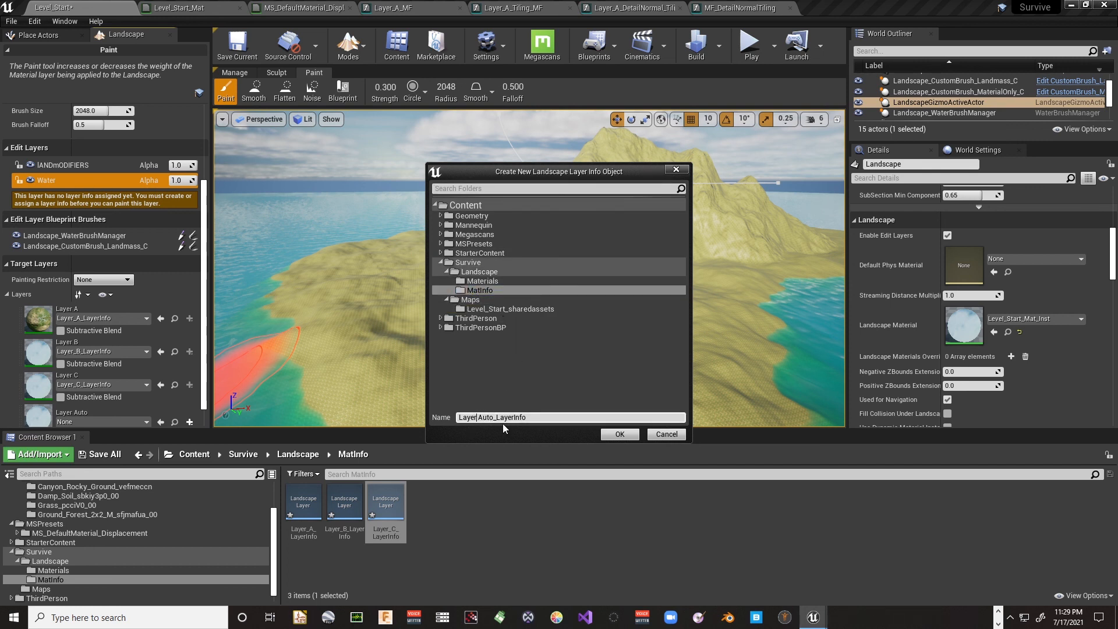
key(BackSpace)
text(_)
click(618, 432)
mouse_move(530, 268)
right_down()
mouse_move(527, 291)
mouse_move(507, 267)
mouse_move(505, 282)
mouse_move(501, 265)
mouse_move(503, 279)
mouse_move(521, 268)
mouse_move(512, 274)
mouse_move(524, 285)
right_up()
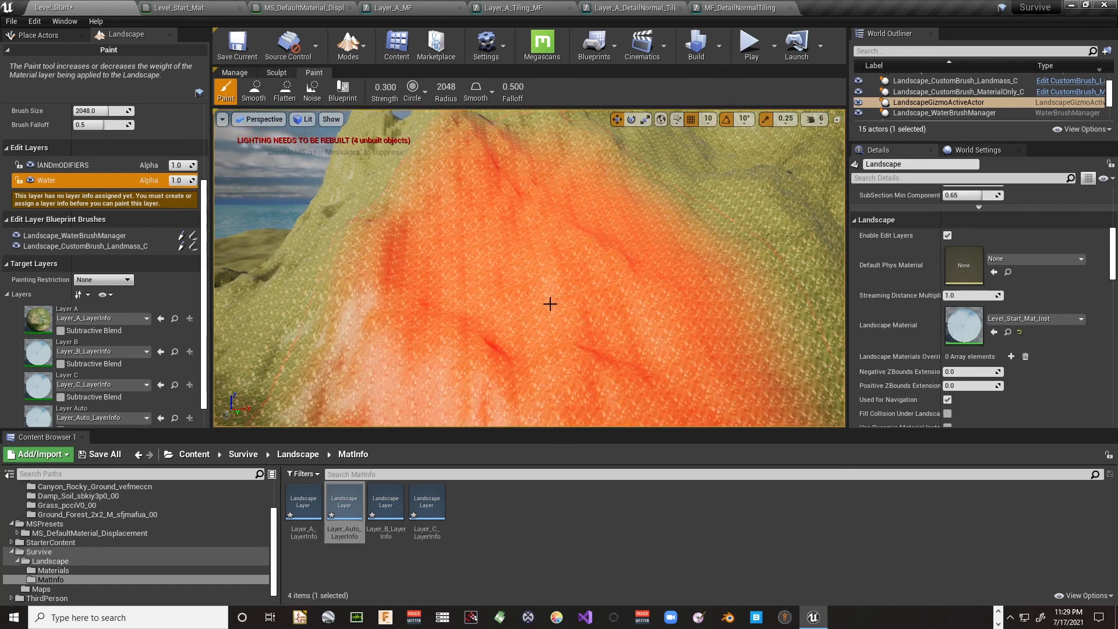